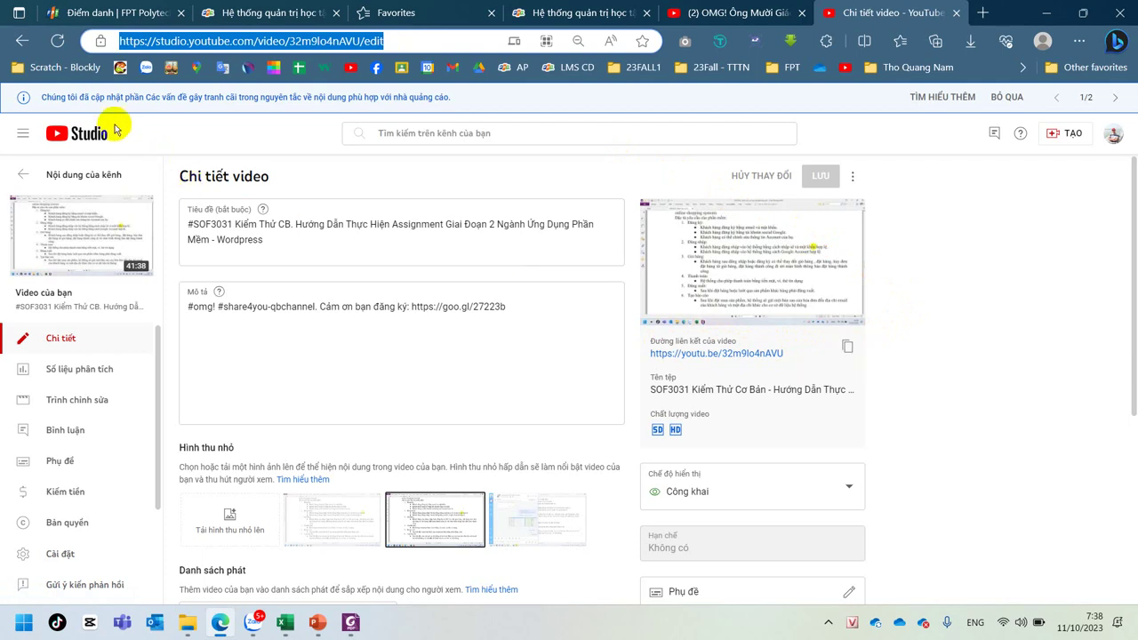
From your channel page, open the Hướng Dẫn Chi Tiết Chia Mạng Con video and pause it
{"action": "left_click", "coordinate": [1111, 135]}
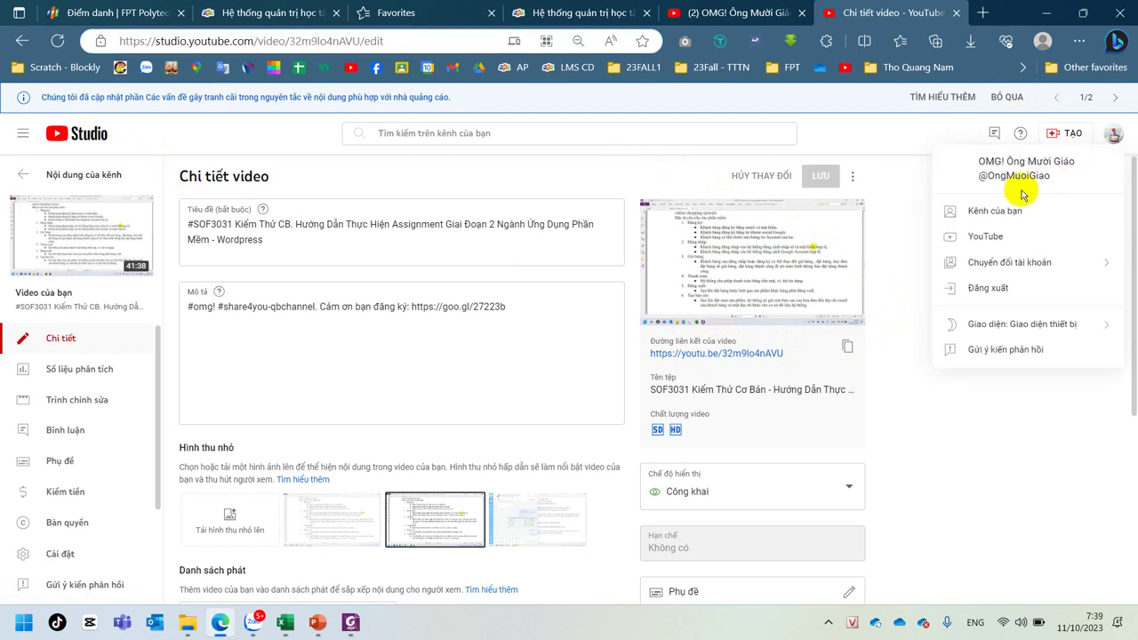
{"action": "left_click", "coordinate": [983, 214]}
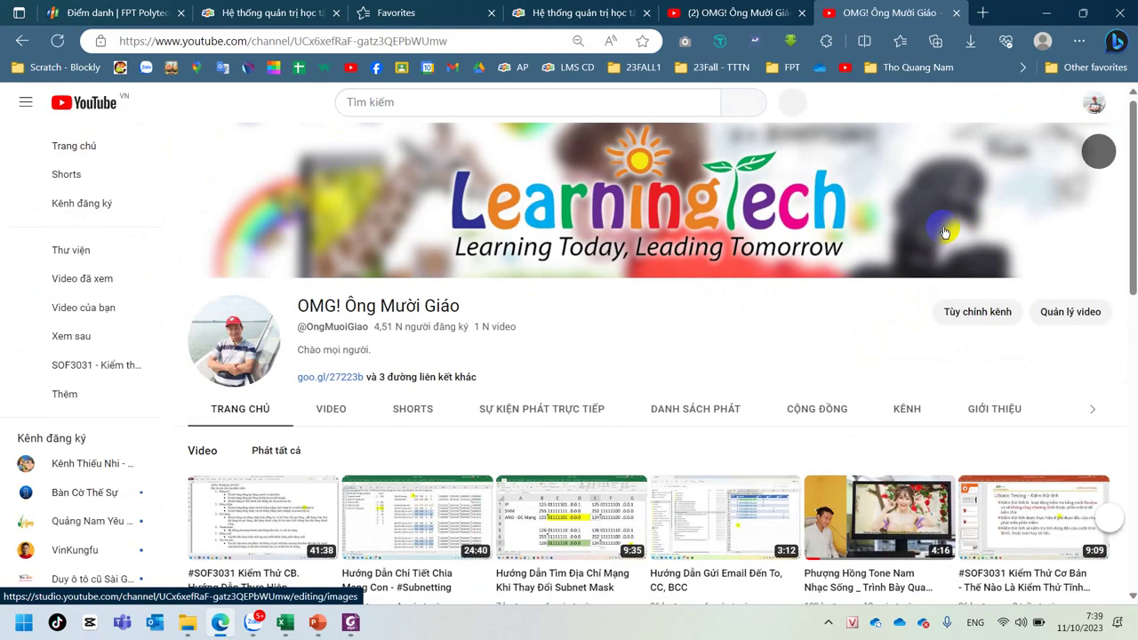
{"action": "scroll", "coordinate": [680, 353], "scroll_direction": "down", "scroll_amount": 3}
{"action": "scroll", "coordinate": [667, 347], "scroll_direction": "down", "scroll_amount": 1}
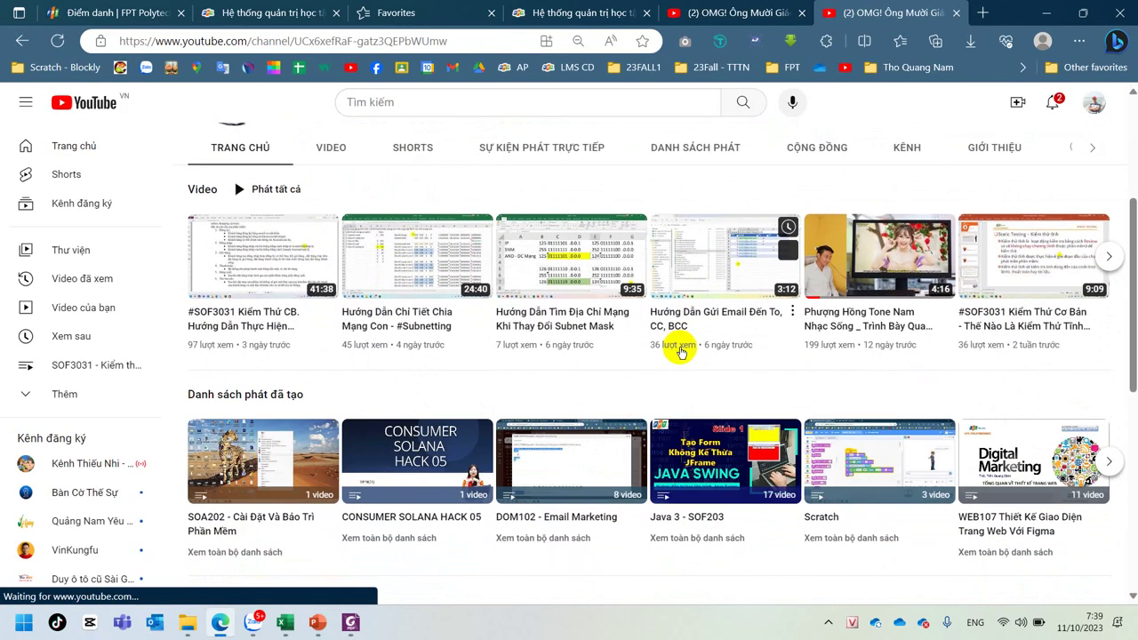
{"action": "left_click", "coordinate": [364, 274]}
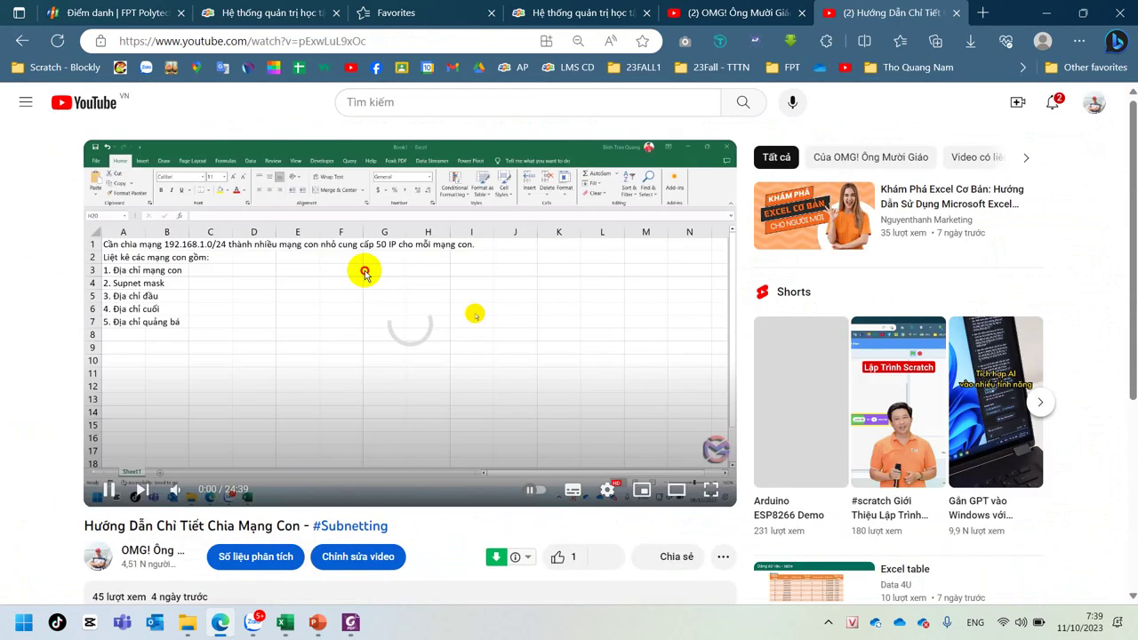
{"action": "left_click", "coordinate": [364, 274]}
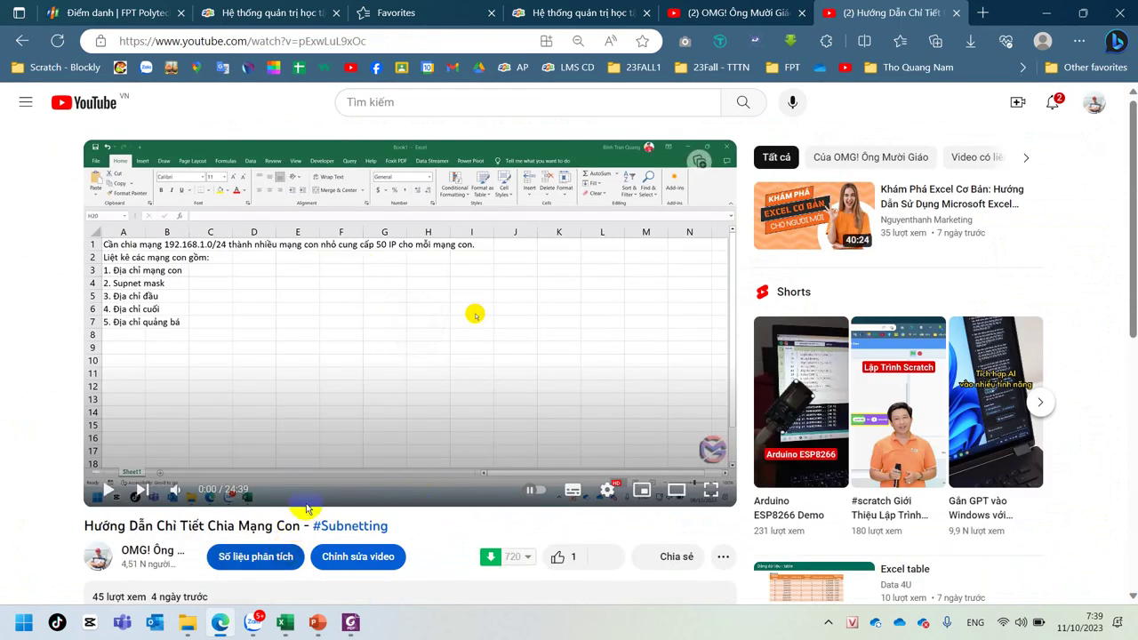
View the video's web address and short share link, then close the share dialog
{"action": "left_click", "coordinate": [304, 40]}
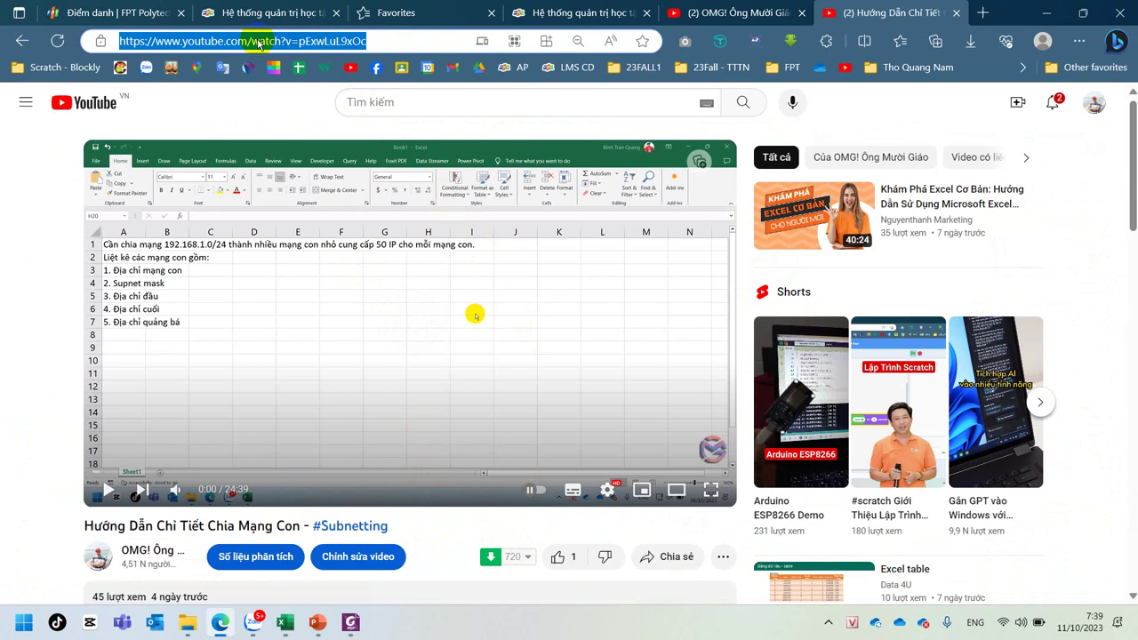
{"action": "left_click", "coordinate": [665, 557]}
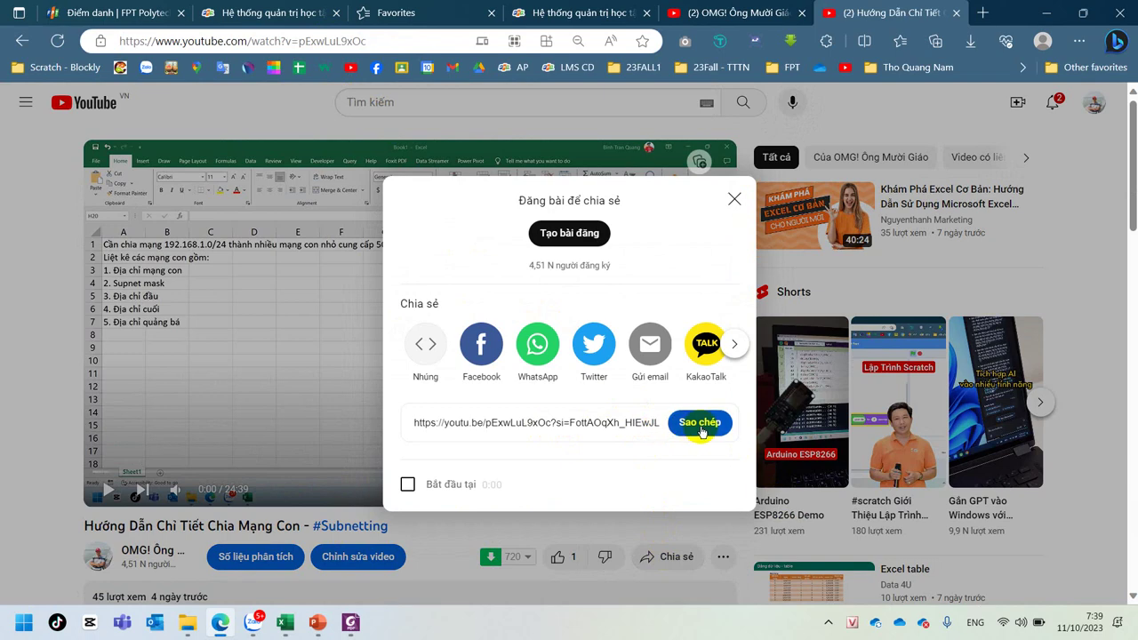
{"action": "left_click", "coordinate": [734, 198]}
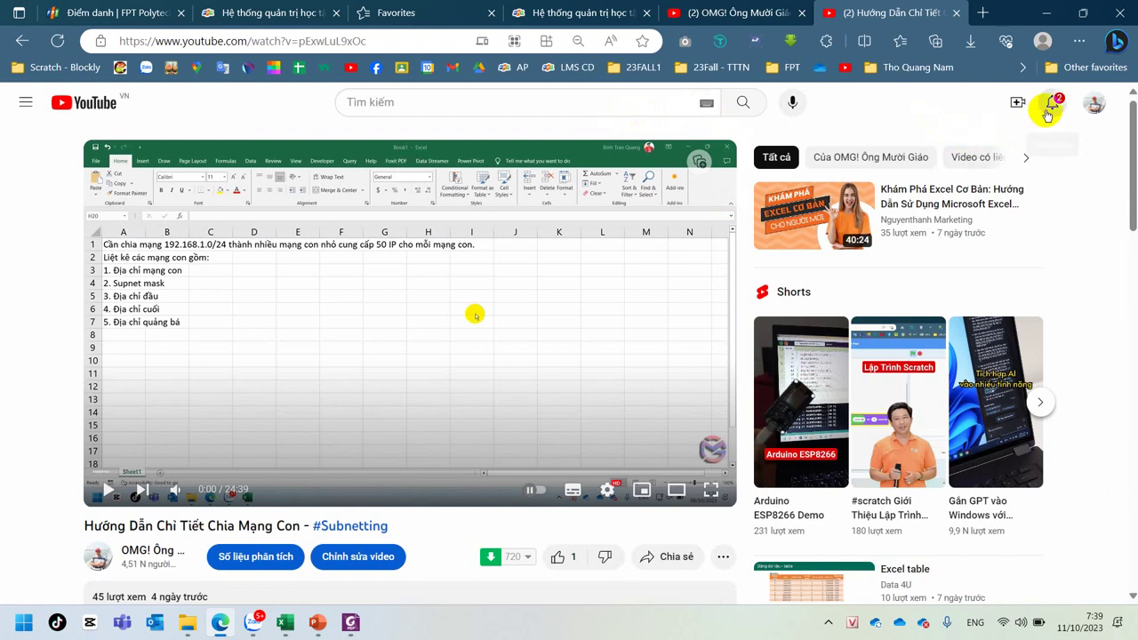
Go from the channel page to the video management list in YouTube Studio
{"action": "left_click", "coordinate": [1092, 104]}
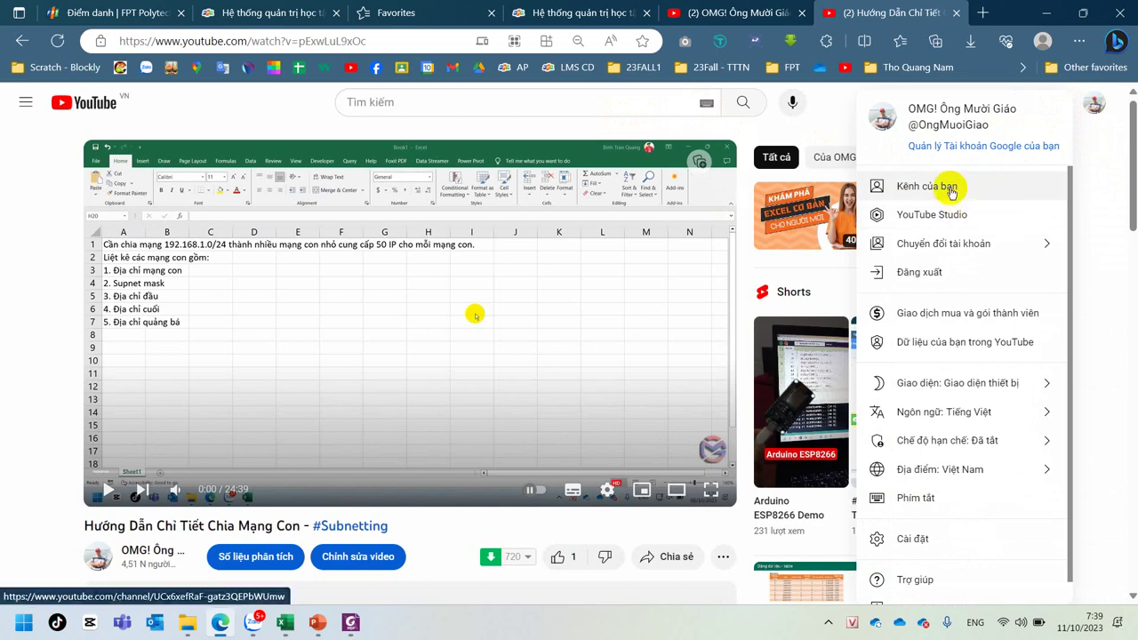
{"action": "left_click", "coordinate": [984, 188]}
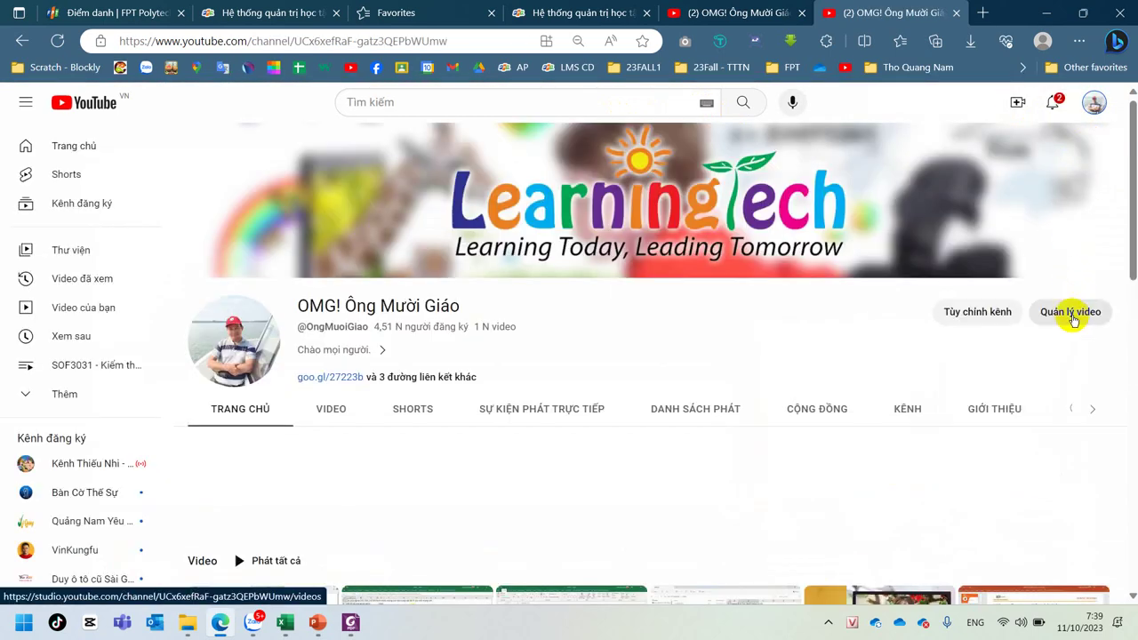
{"action": "left_click", "coordinate": [1072, 316]}
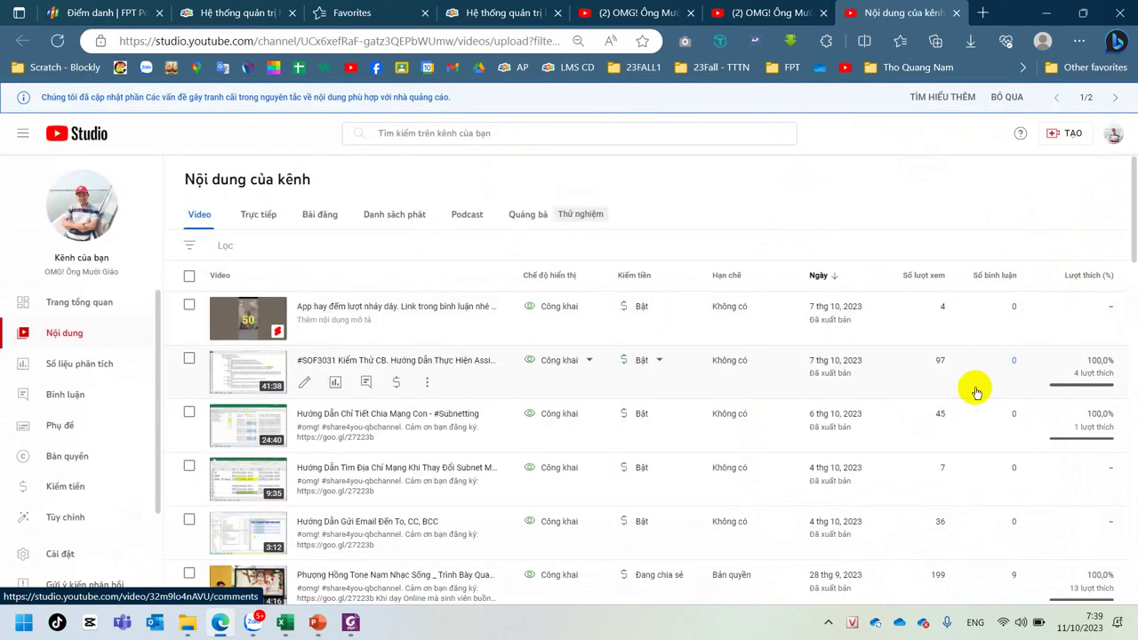
Try Private, Unlisted and Members-only visibility on the jump-rope short, then close without saving
{"action": "left_click", "coordinate": [588, 307]}
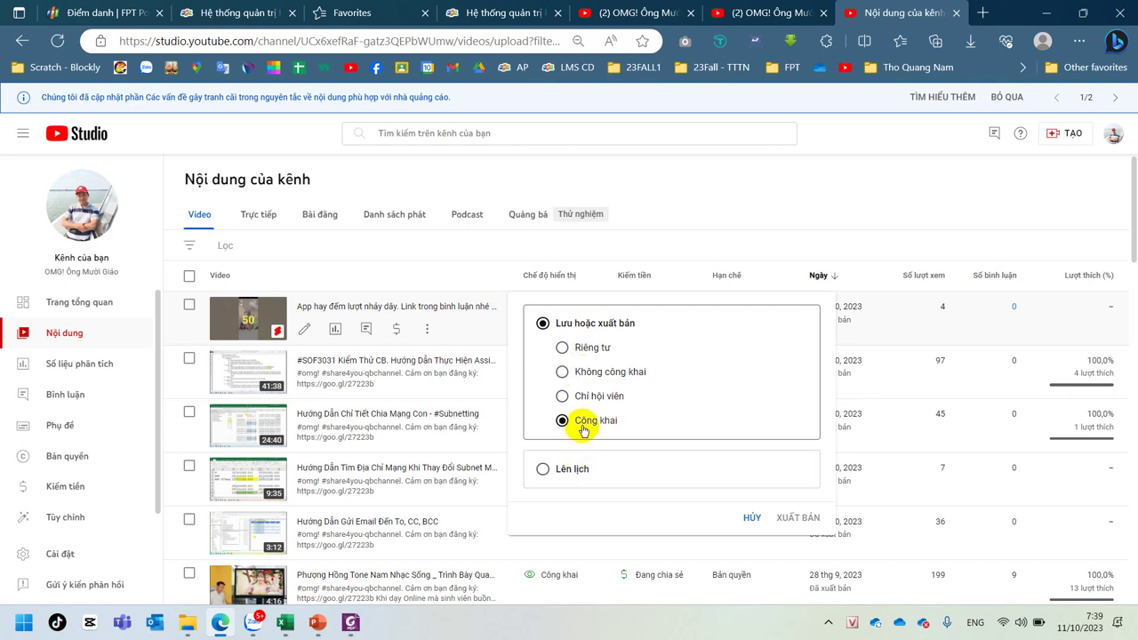
{"action": "left_click", "coordinate": [584, 349]}
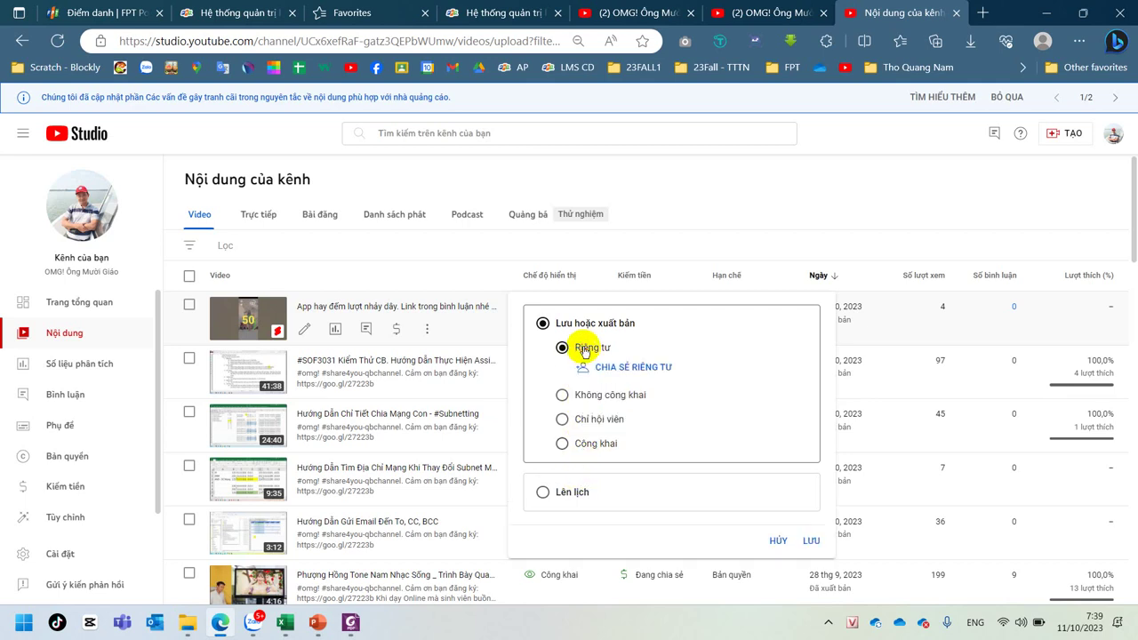
{"action": "left_click", "coordinate": [597, 399]}
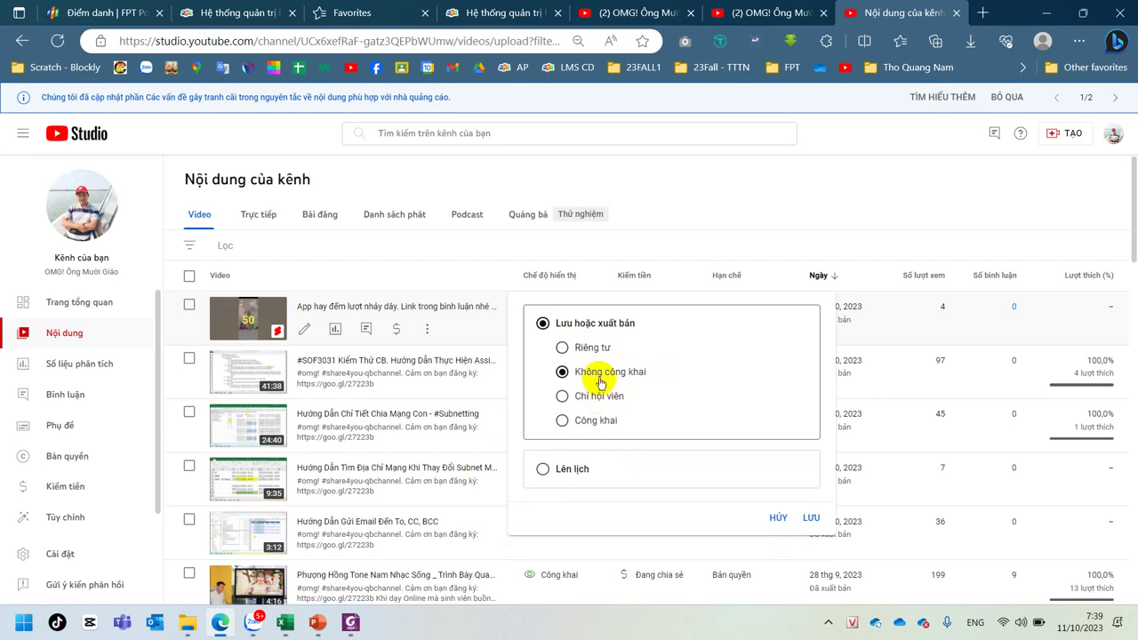
{"action": "left_click", "coordinate": [731, 12]}
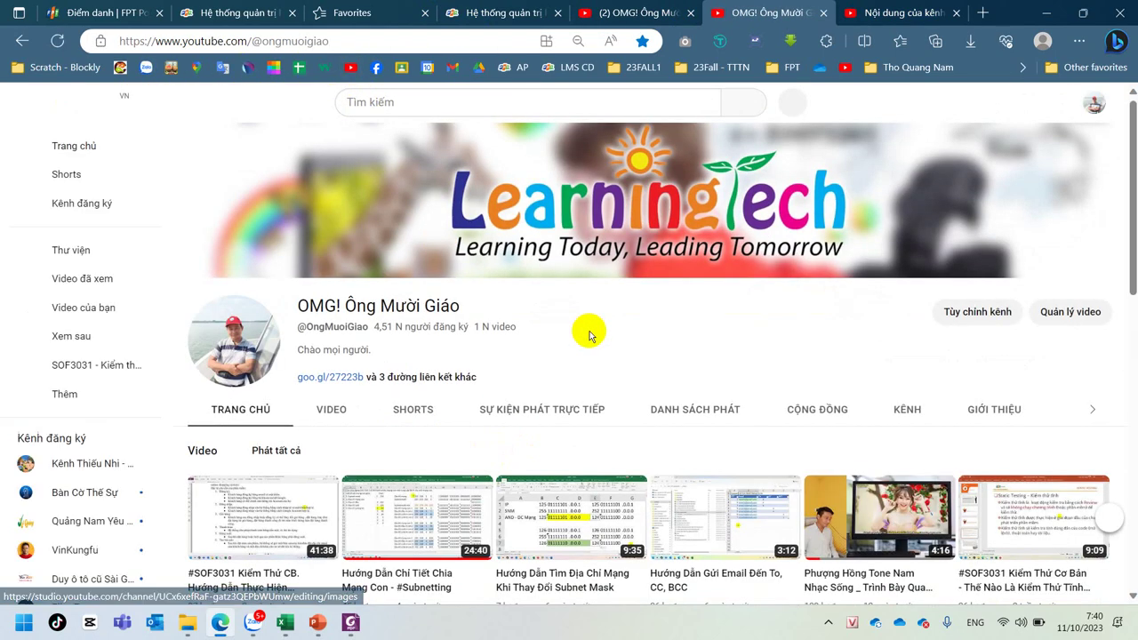
{"action": "scroll", "coordinate": [610, 436], "scroll_direction": "down", "scroll_amount": 4}
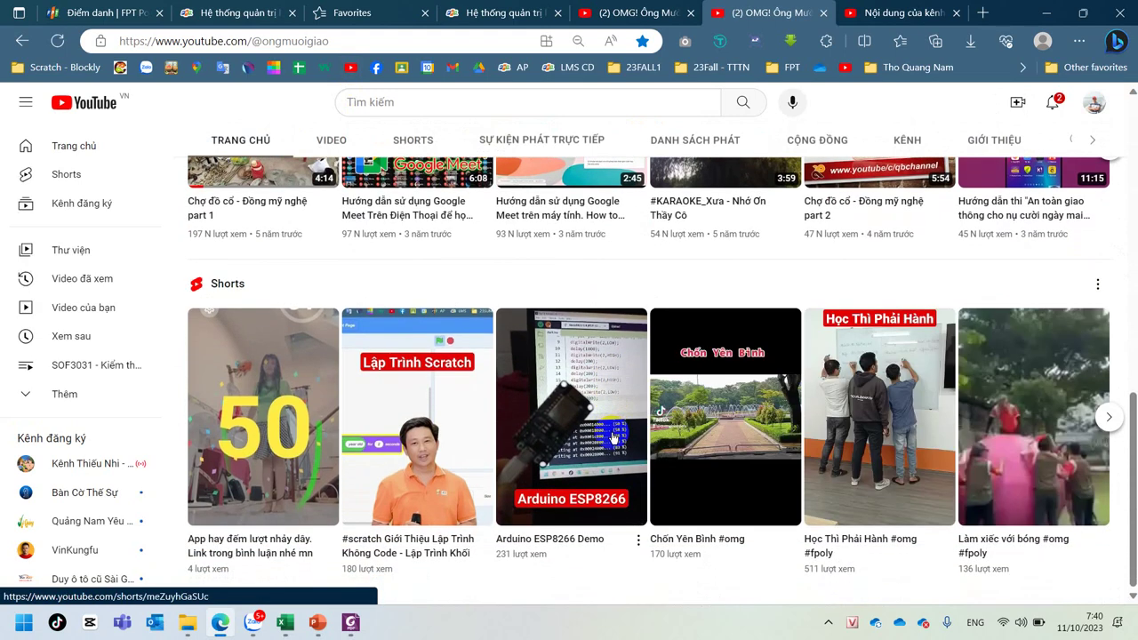
{"action": "left_click", "coordinate": [880, 12]}
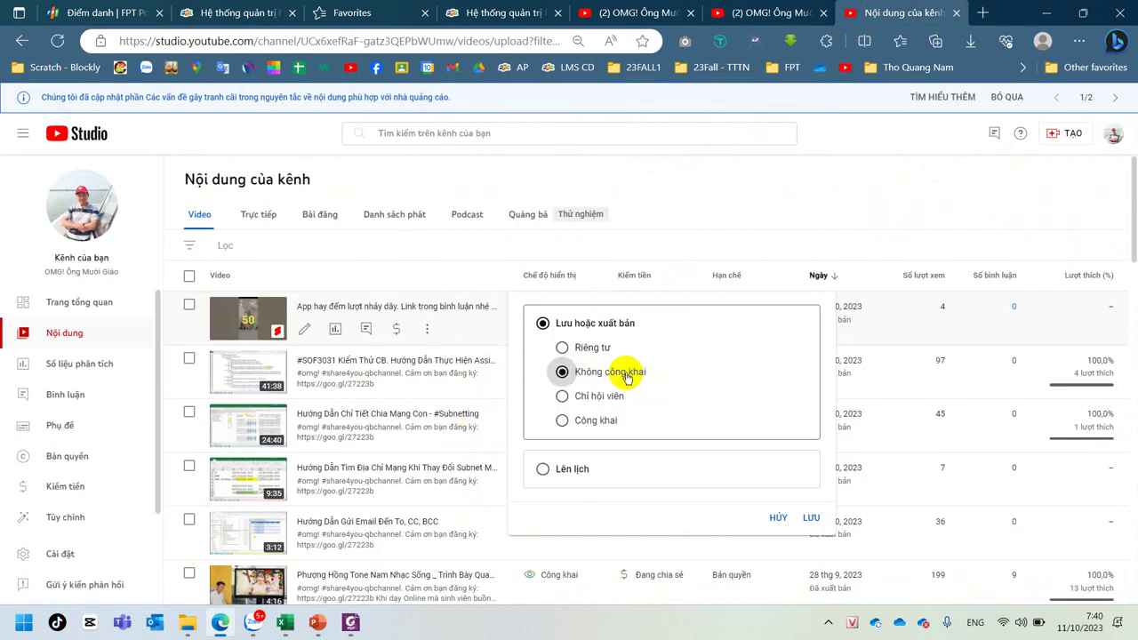
{"action": "left_click", "coordinate": [584, 347]}
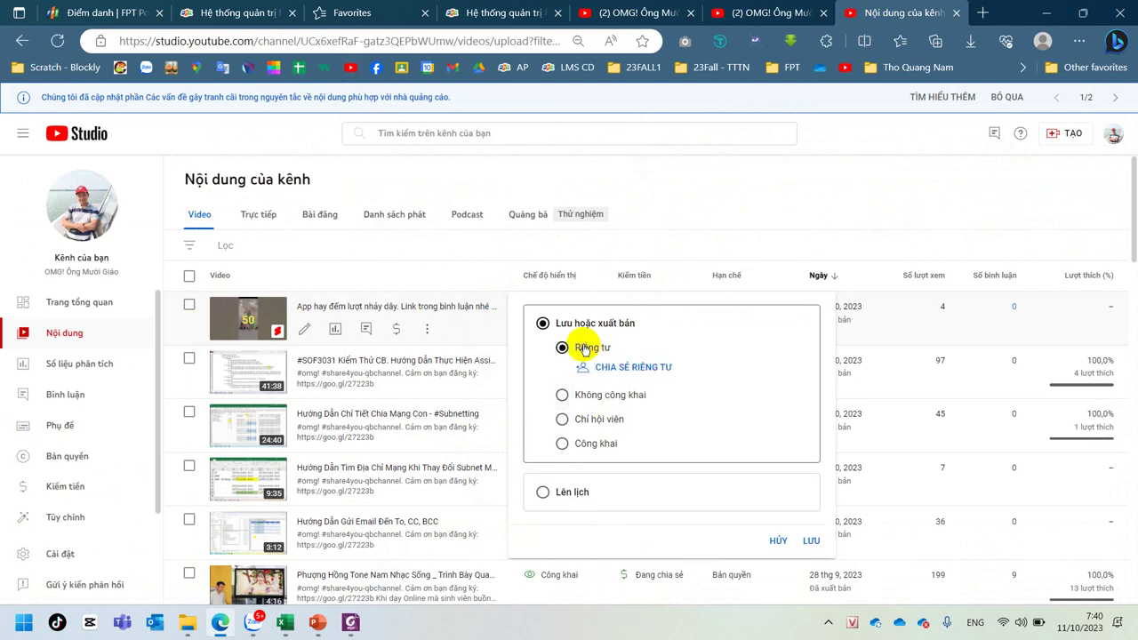
{"action": "left_click", "coordinate": [595, 422]}
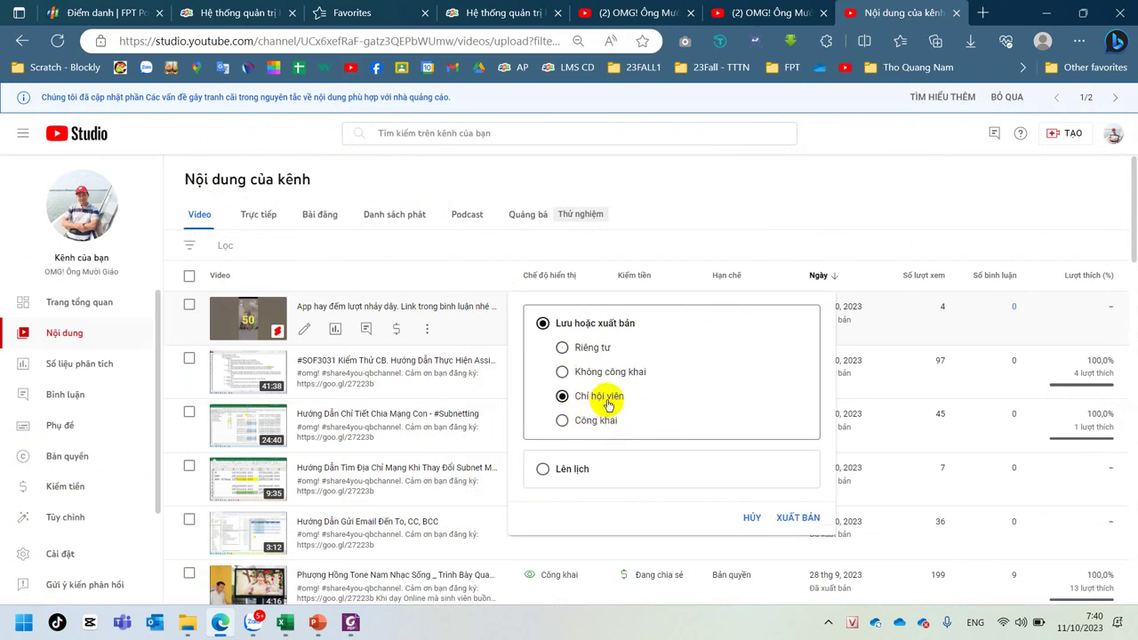
{"action": "left_click", "coordinate": [826, 200]}
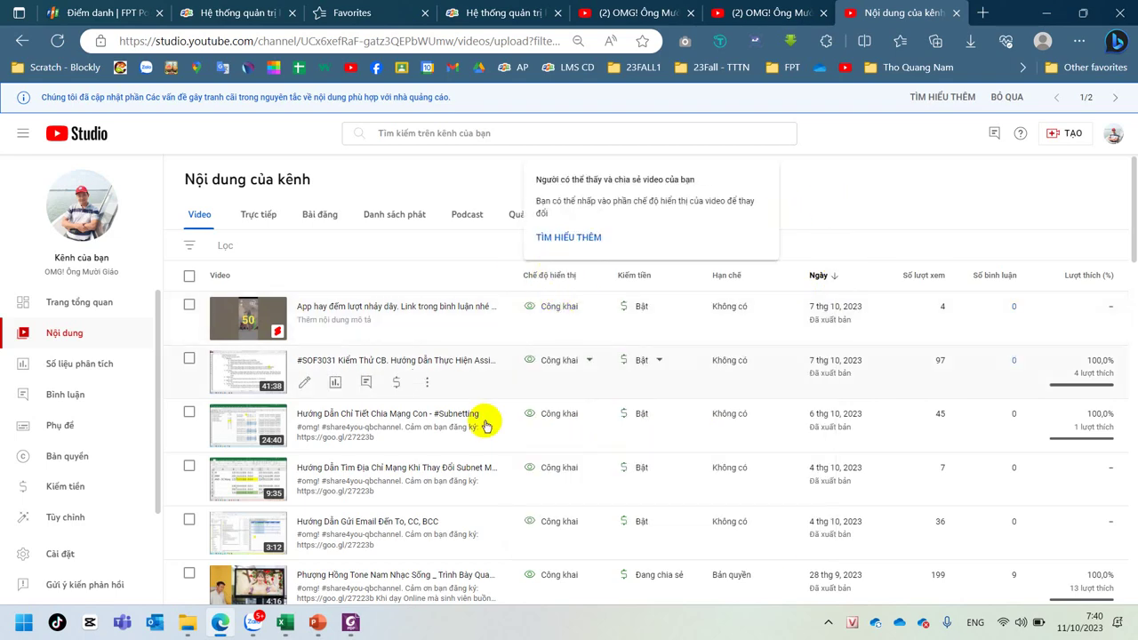
Review the Assignment PDF's 11 requirements in Foxit, then launch Camtasia 2019 from the Start menu
{"action": "left_click", "coordinate": [351, 622]}
{"action": "scroll", "coordinate": [564, 466], "scroll_direction": "down", "scroll_amount": 2}
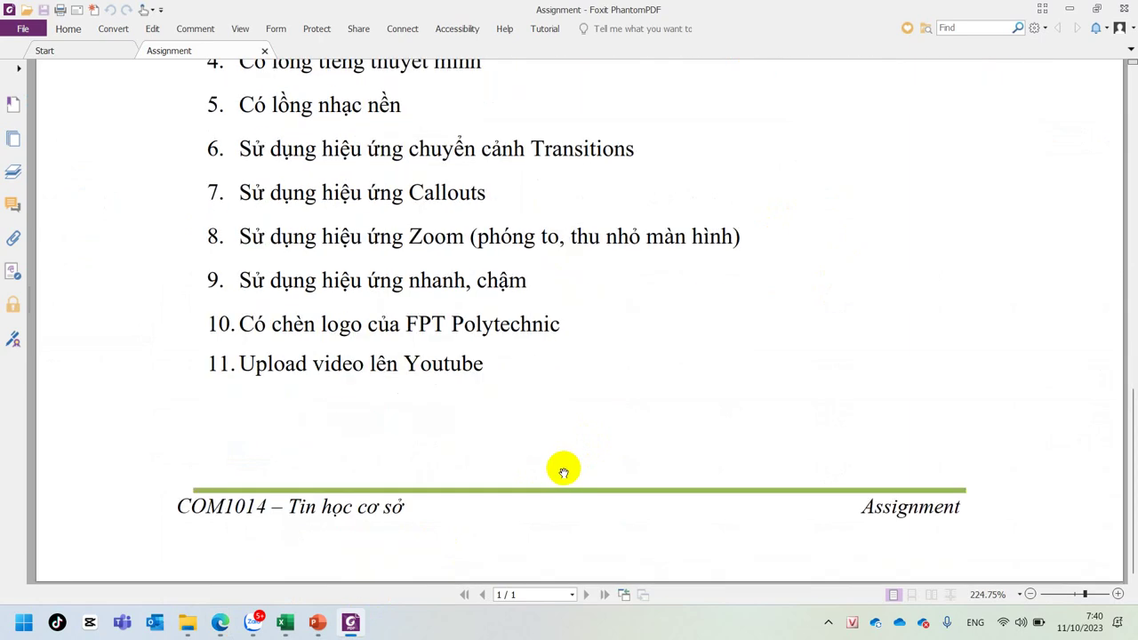
{"action": "scroll", "coordinate": [563, 469], "scroll_direction": "up", "scroll_amount": 4}
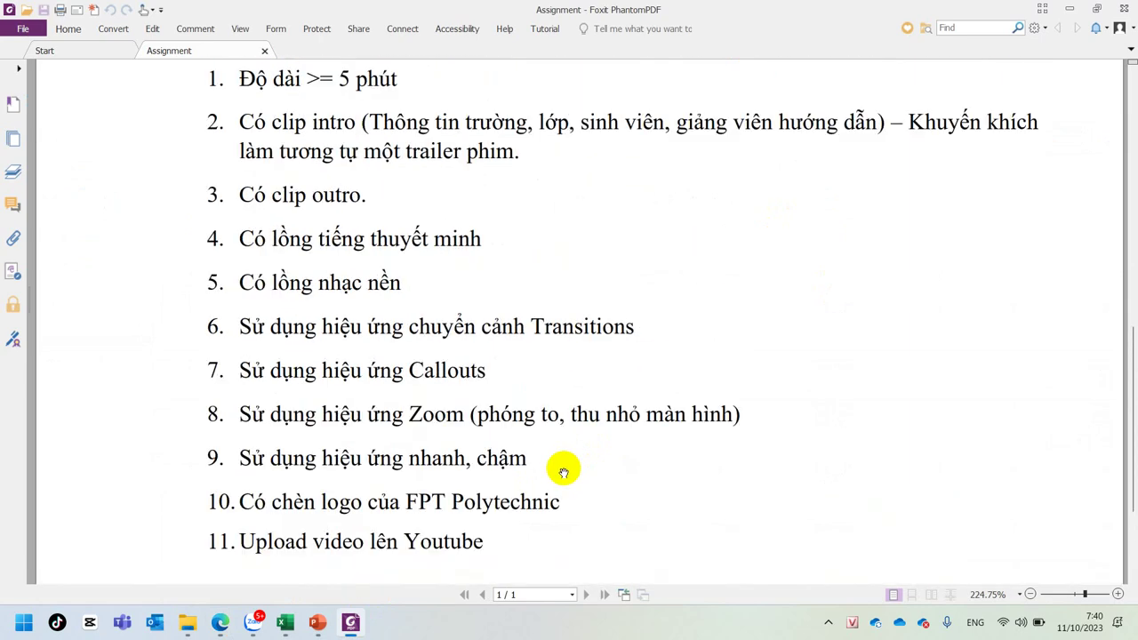
{"action": "left_click", "coordinate": [24, 625]}
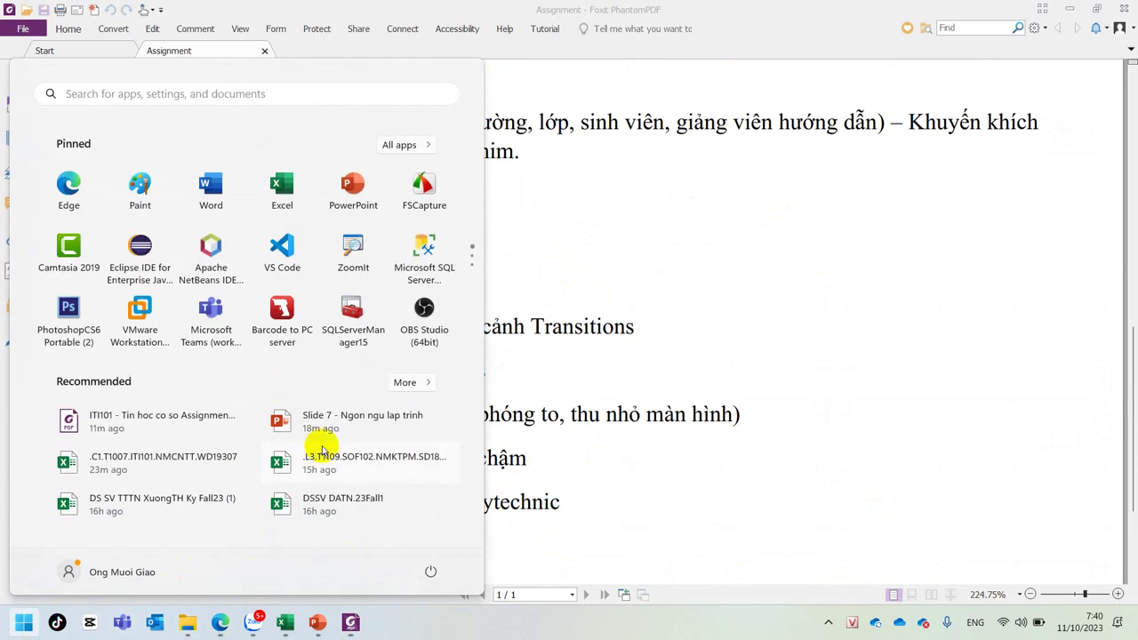
{"action": "left_click", "coordinate": [72, 256]}
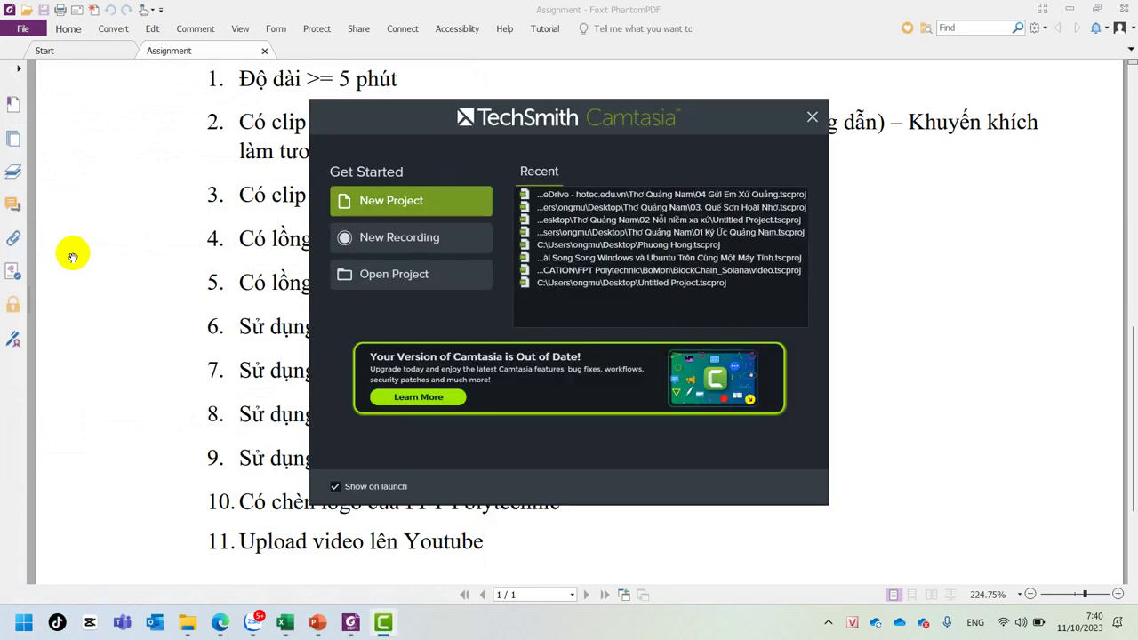
Start a new project and import the Du lịch Quảng Nam MP4 from the Thơ Quảng Nam folder
{"action": "left_click", "coordinate": [447, 205]}
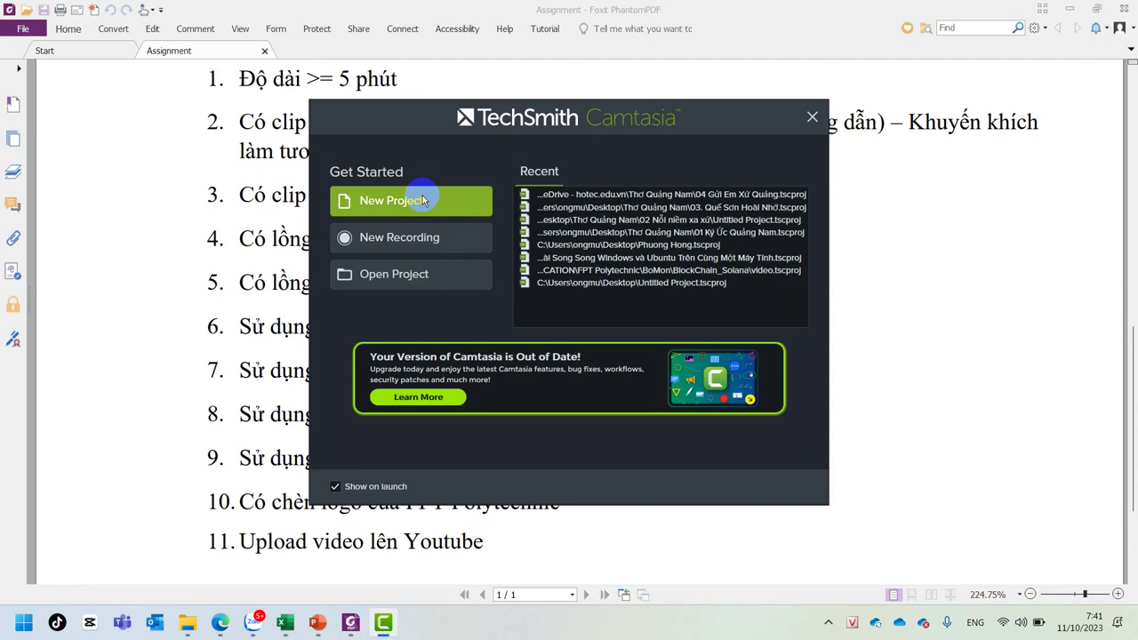
{"action": "left_click", "coordinate": [423, 201]}
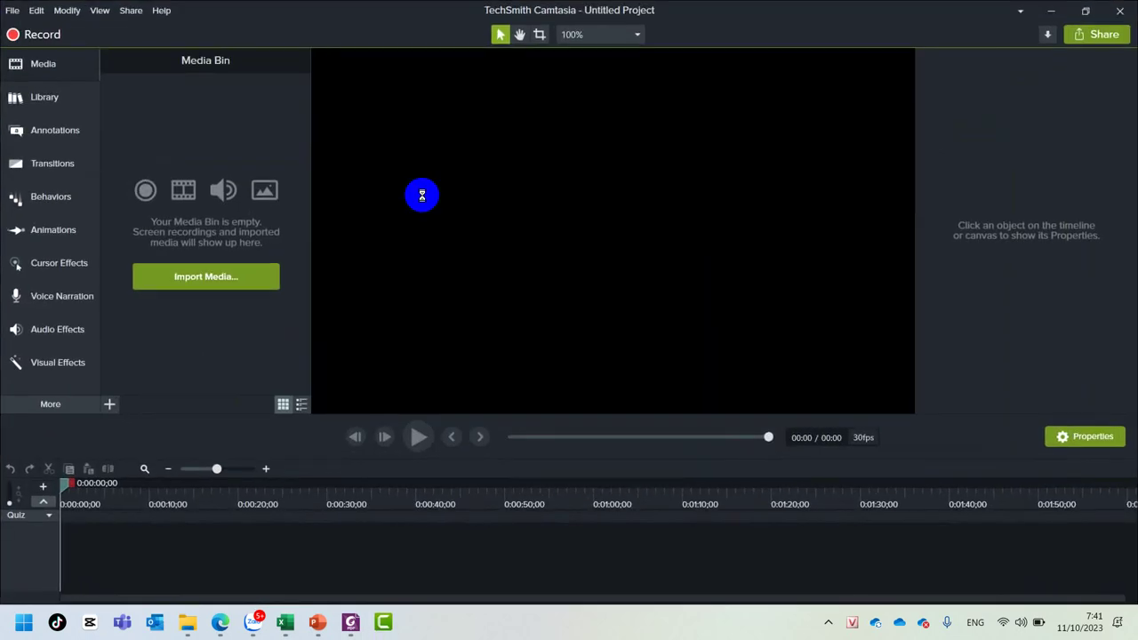
{"action": "left_click", "coordinate": [190, 279]}
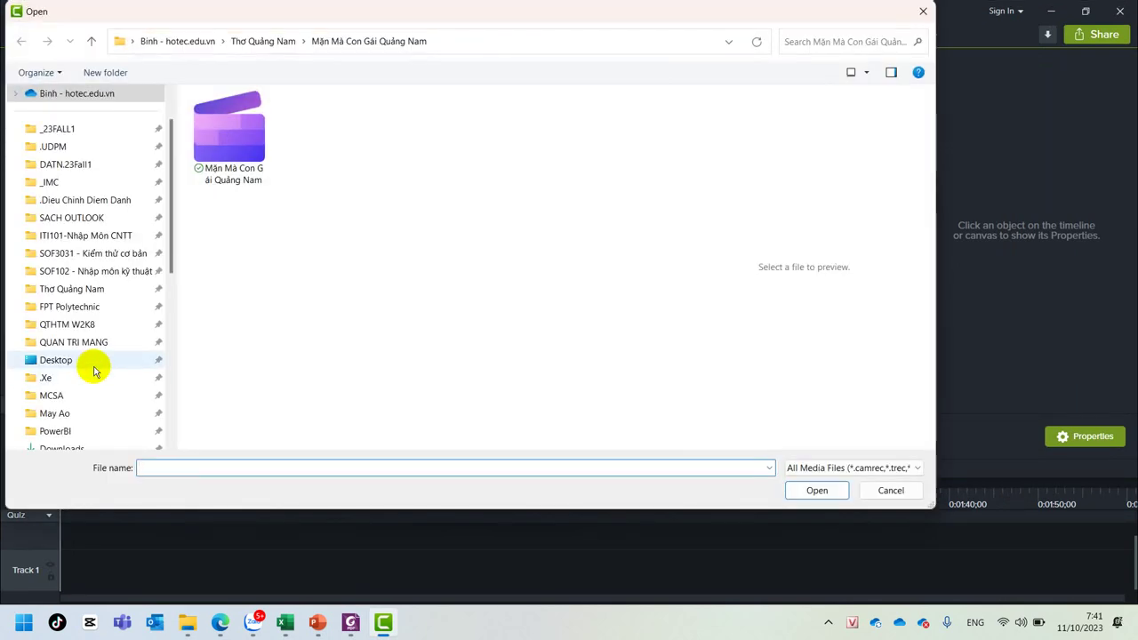
{"action": "left_click", "coordinate": [73, 293]}
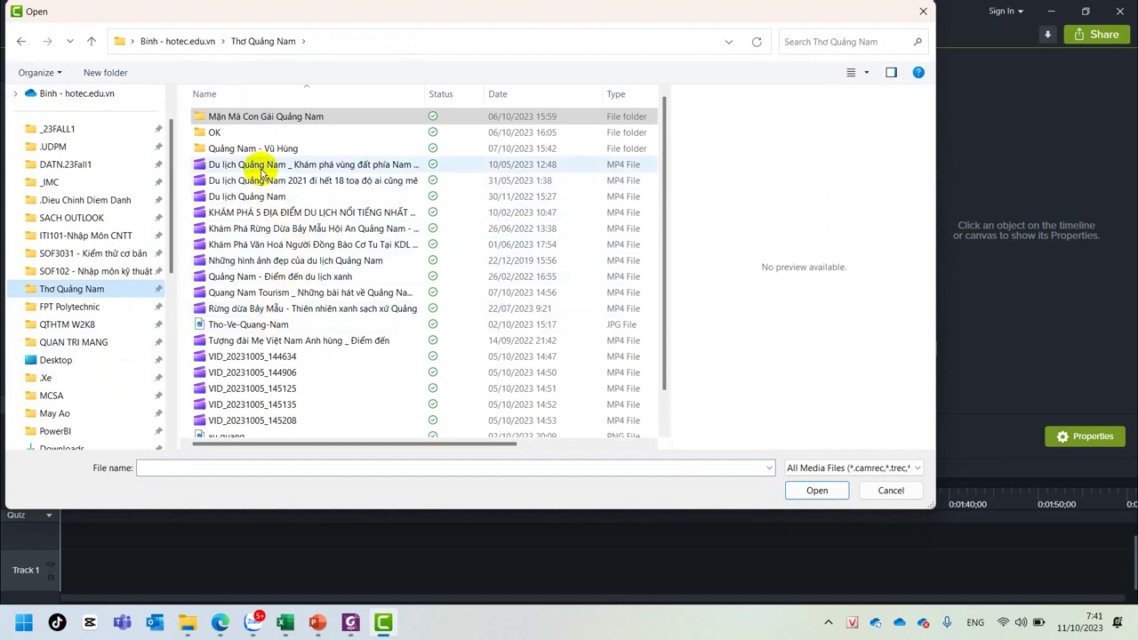
{"action": "left_click", "coordinate": [261, 169]}
{"action": "left_click", "coordinate": [809, 492]}
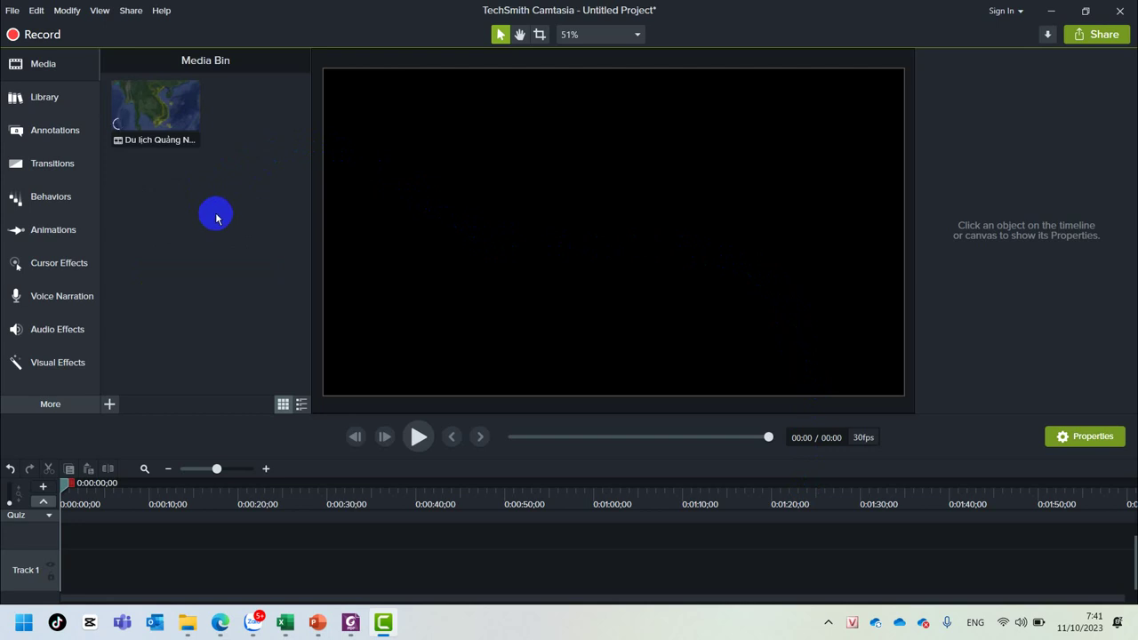
Drag the Du lịch Quảng Nam clip from the Media Bin onto Track 1 at 0:00
{"action": "left_click", "coordinate": [160, 113]}
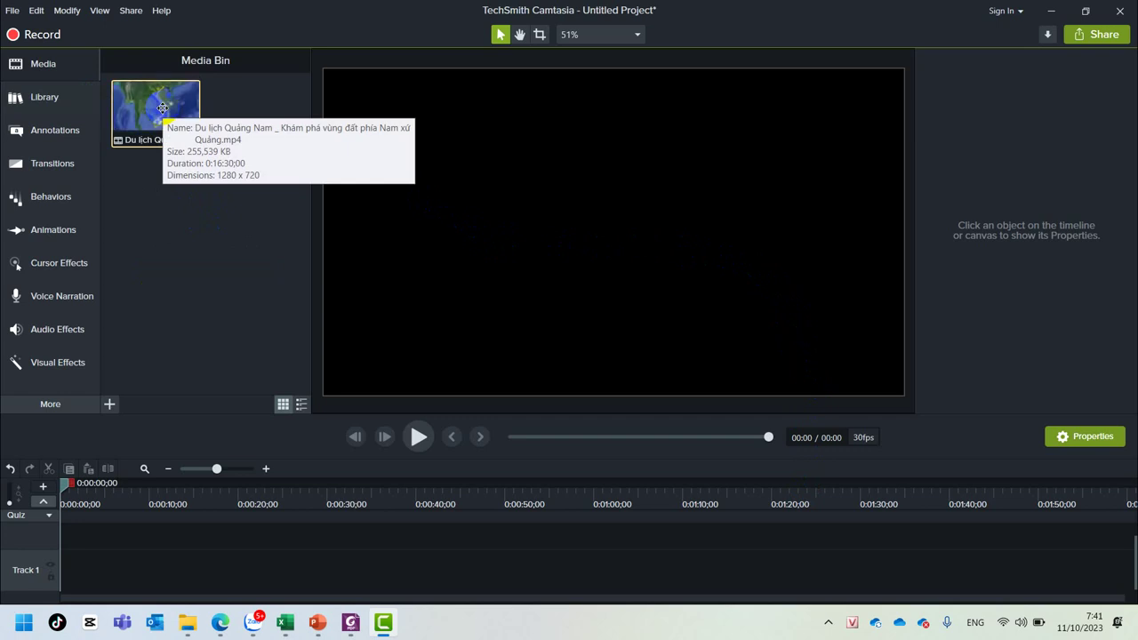
{"action": "left_click_drag", "start_coordinate": [163, 108], "coordinate": [23, 569]}
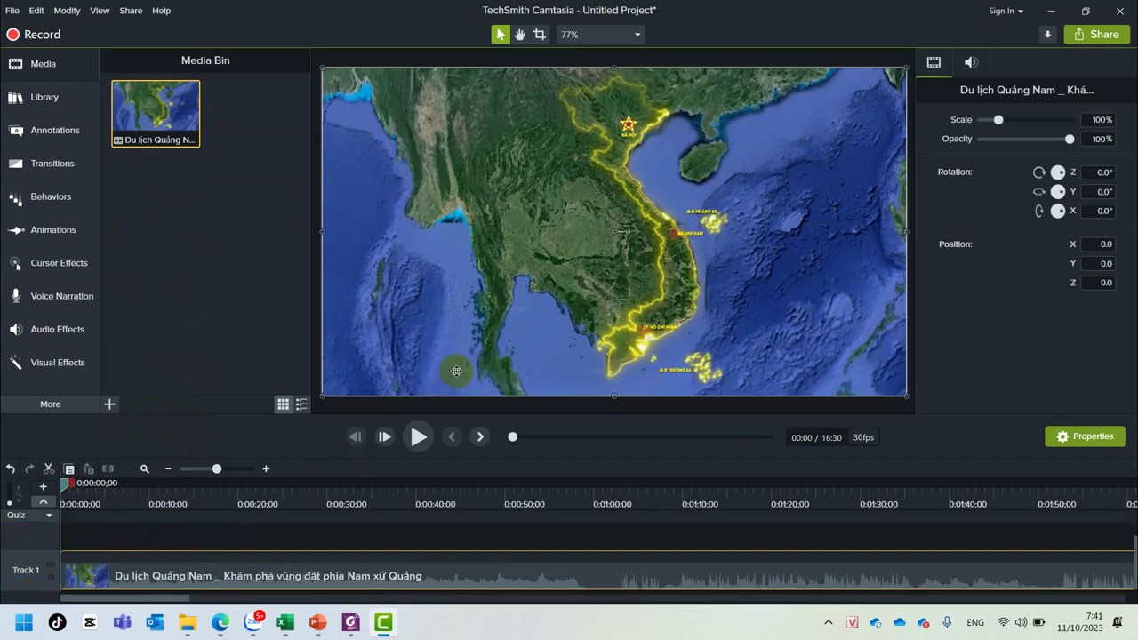
{"action": "right_click", "coordinate": [118, 576]}
{"action": "left_click", "coordinate": [495, 587]}
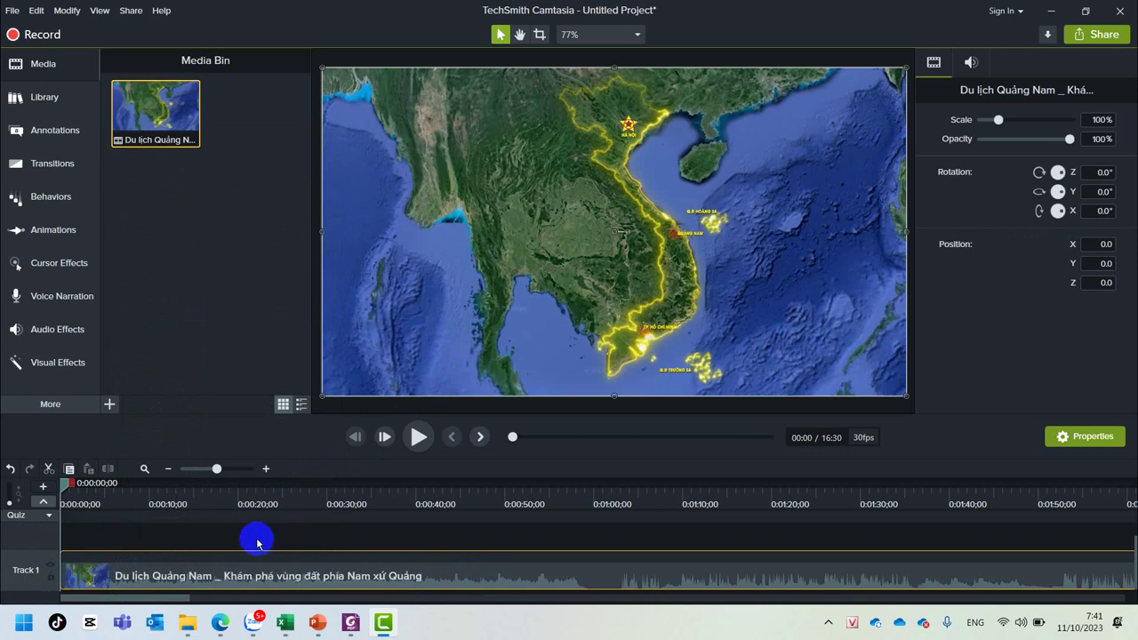
Select the travel clip on Track 1 and bring up its context menu
{"action": "left_click", "coordinate": [86, 589]}
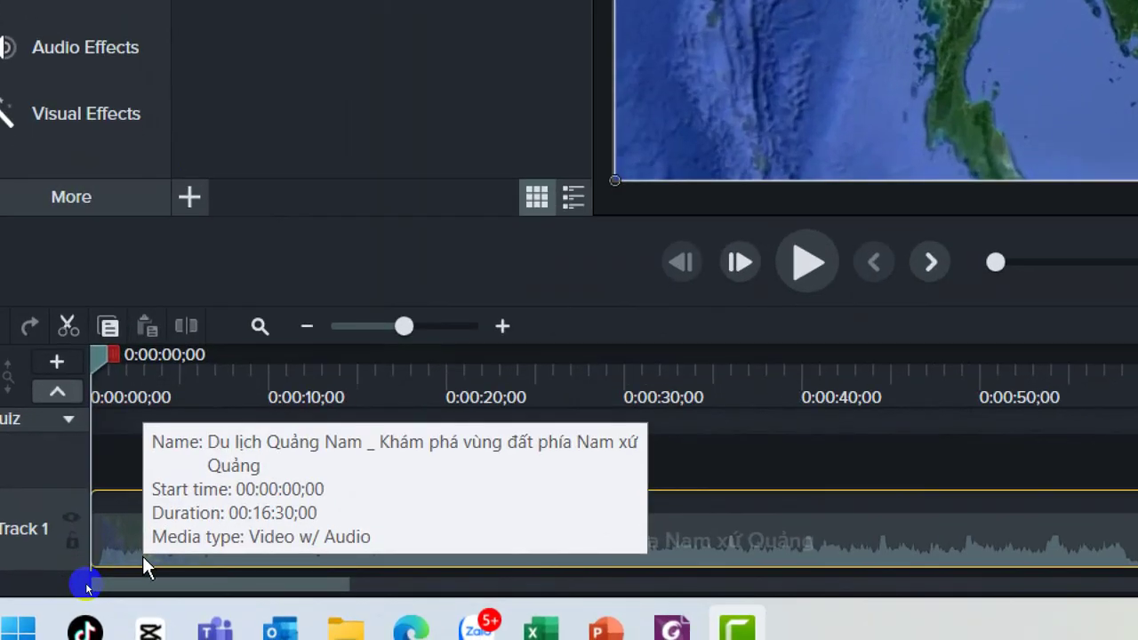
{"action": "mouse_move", "coordinate": [756, 553]}
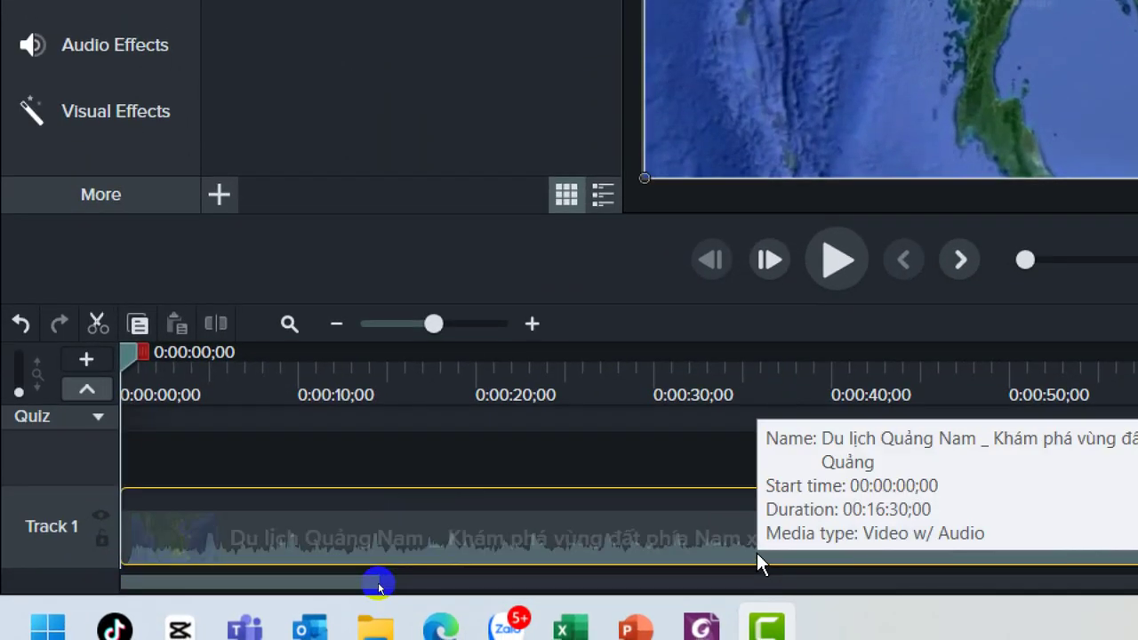
{"action": "left_click", "coordinate": [644, 471]}
{"action": "left_click", "coordinate": [619, 539]}
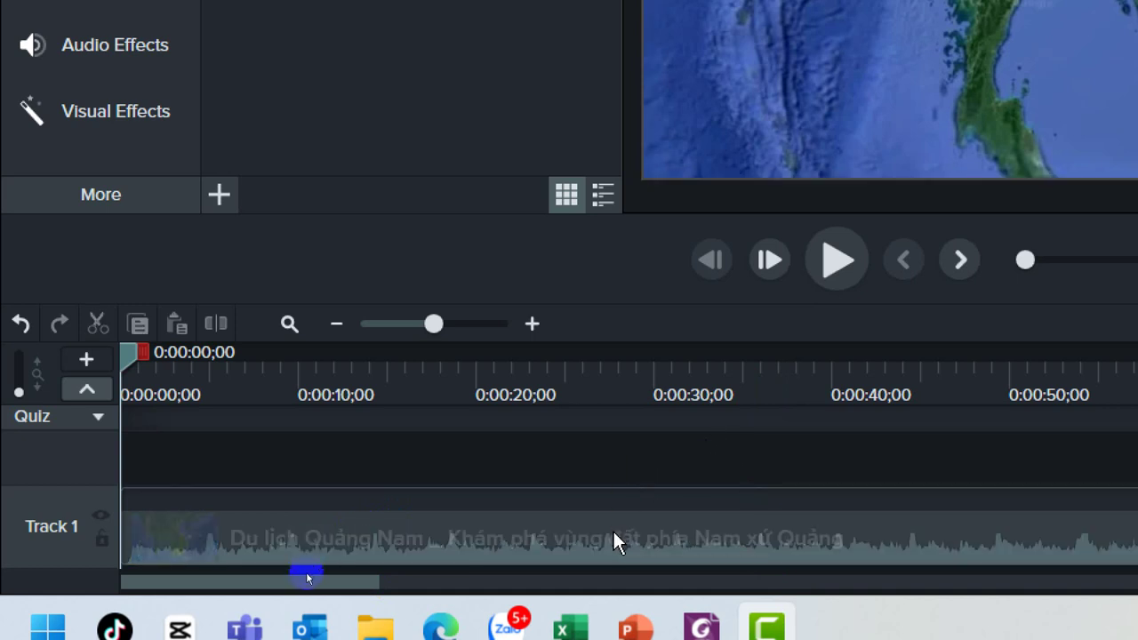
{"action": "left_click", "coordinate": [610, 543]}
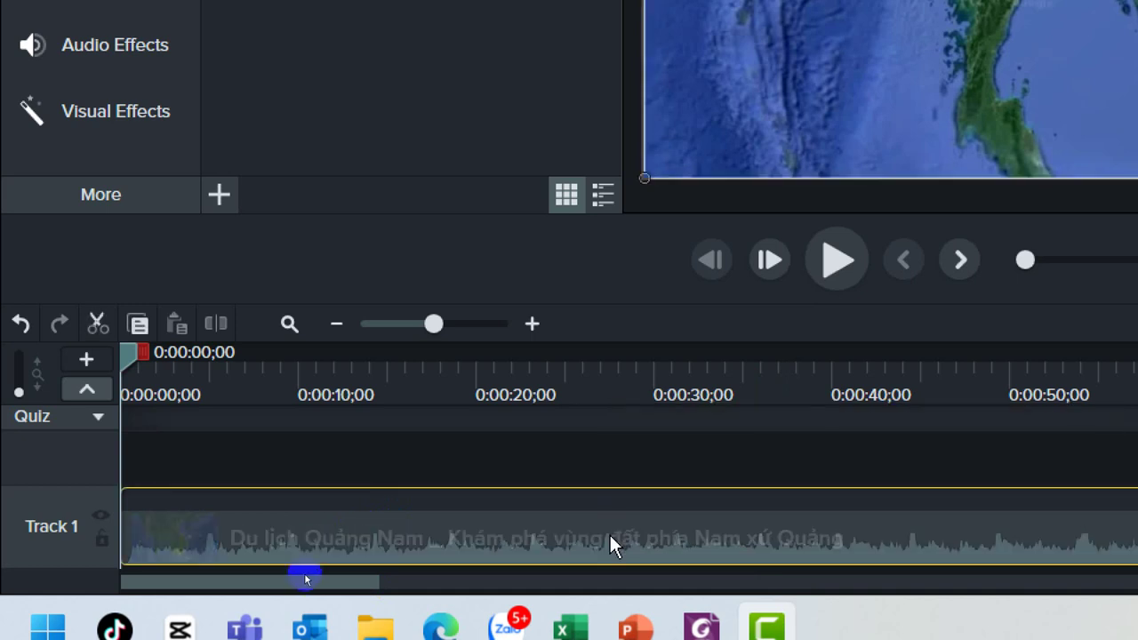
{"action": "right_click", "coordinate": [610, 539]}
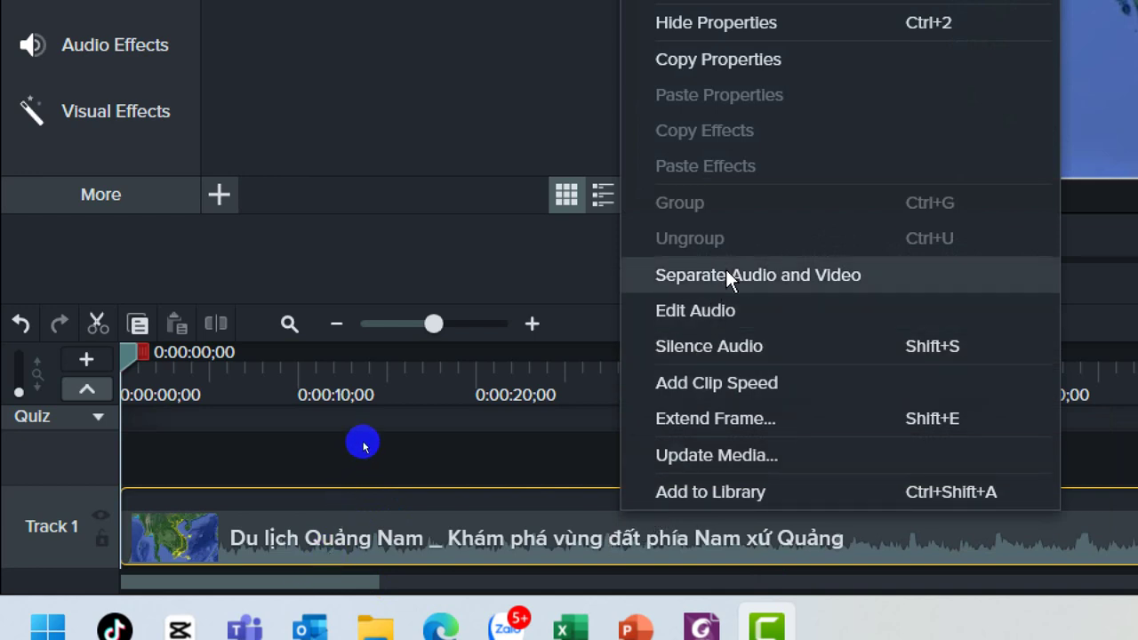
Separate the clip's audio onto Track 2, enlarge the timeline, and disable Track 2
{"action": "left_click", "coordinate": [678, 278]}
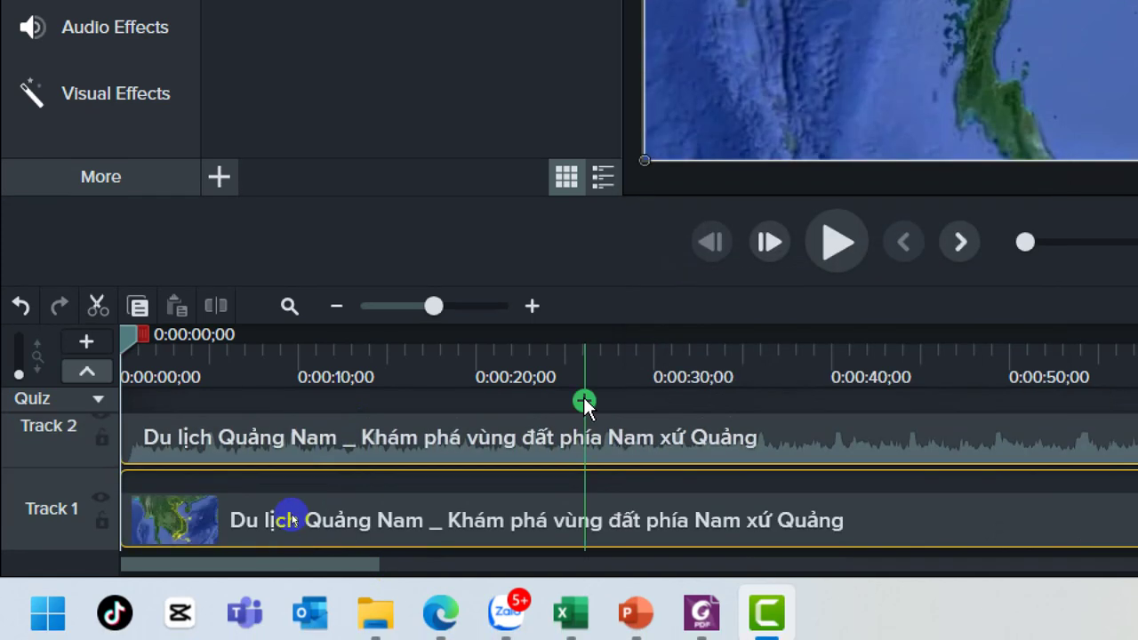
{"action": "mouse_move", "coordinate": [345, 454]}
{"action": "left_mouse_down"}
{"action": "mouse_move", "coordinate": [71, 451]}
{"action": "mouse_move", "coordinate": [203, 447]}
{"action": "mouse_move", "coordinate": [207, 428]}
{"action": "mouse_move", "coordinate": [231, 492]}
{"action": "mouse_move", "coordinate": [490, 508]}
{"action": "left_mouse_up"}
{"action": "scroll", "coordinate": [230, 490], "scroll_direction": "down", "scroll_amount": 1}
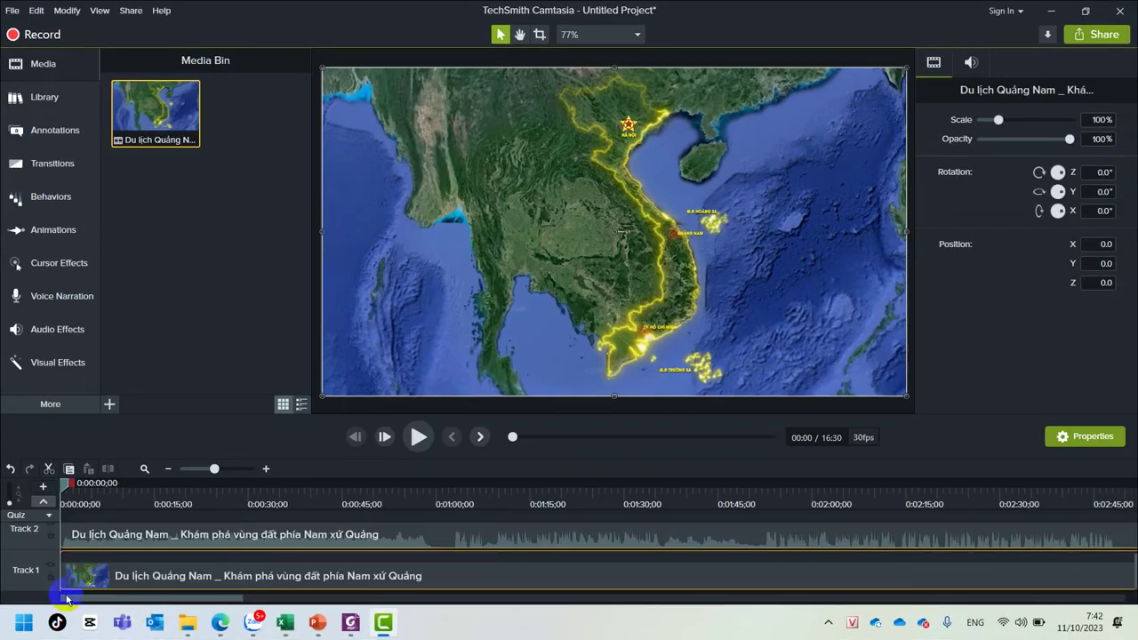
{"action": "left_click_drag", "start_coordinate": [341, 414], "coordinate": [305, 381]}
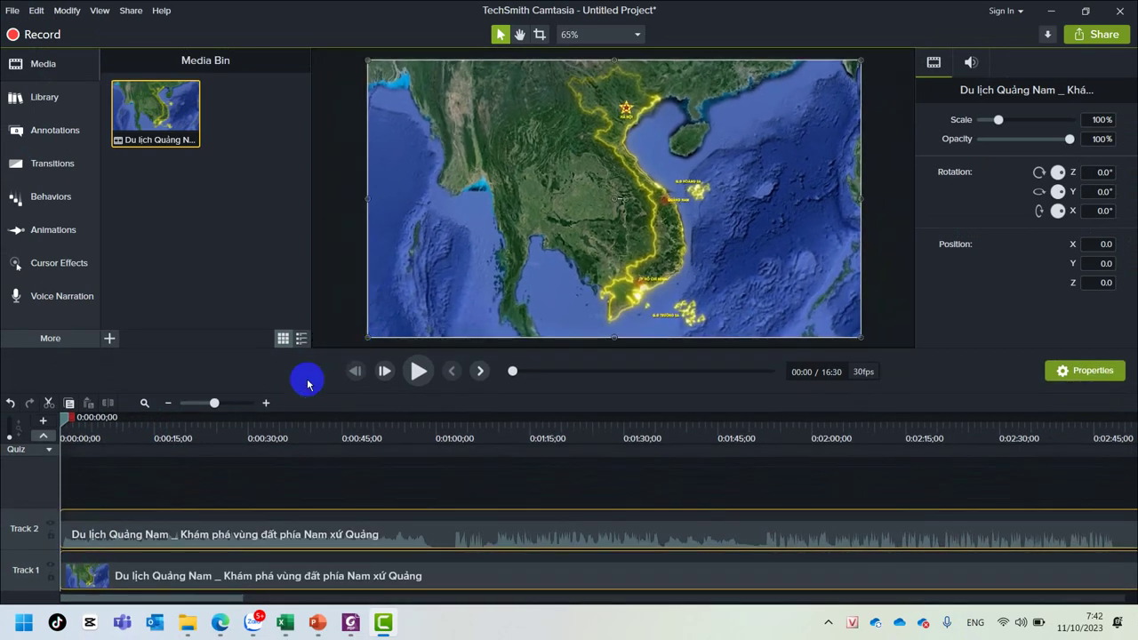
{"action": "left_click", "coordinate": [102, 536]}
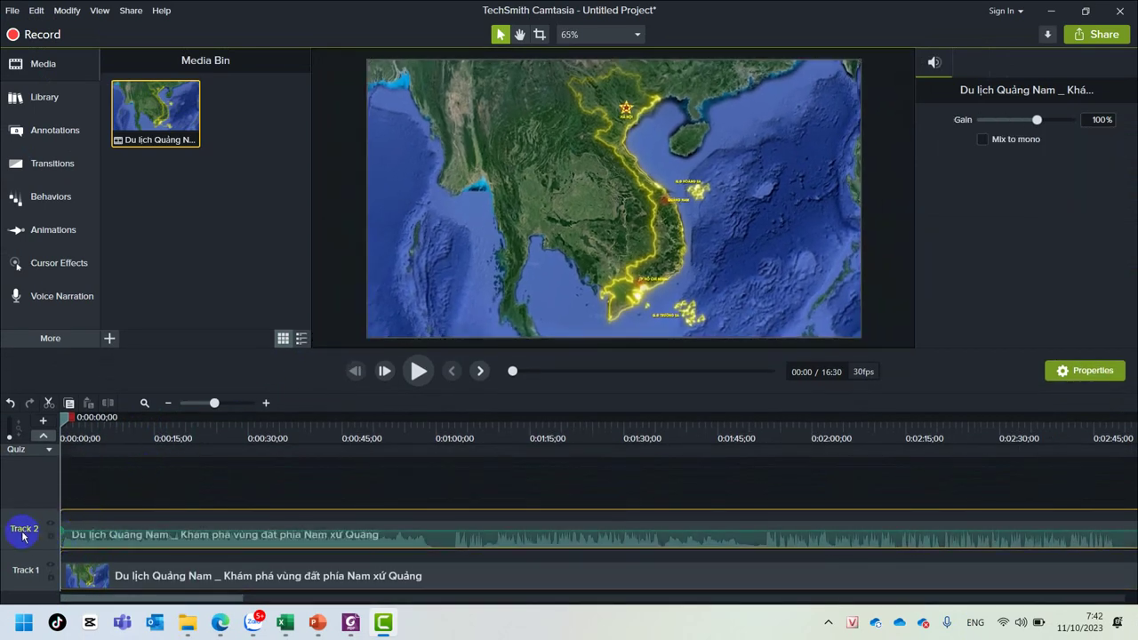
{"action": "left_click", "coordinate": [50, 525]}
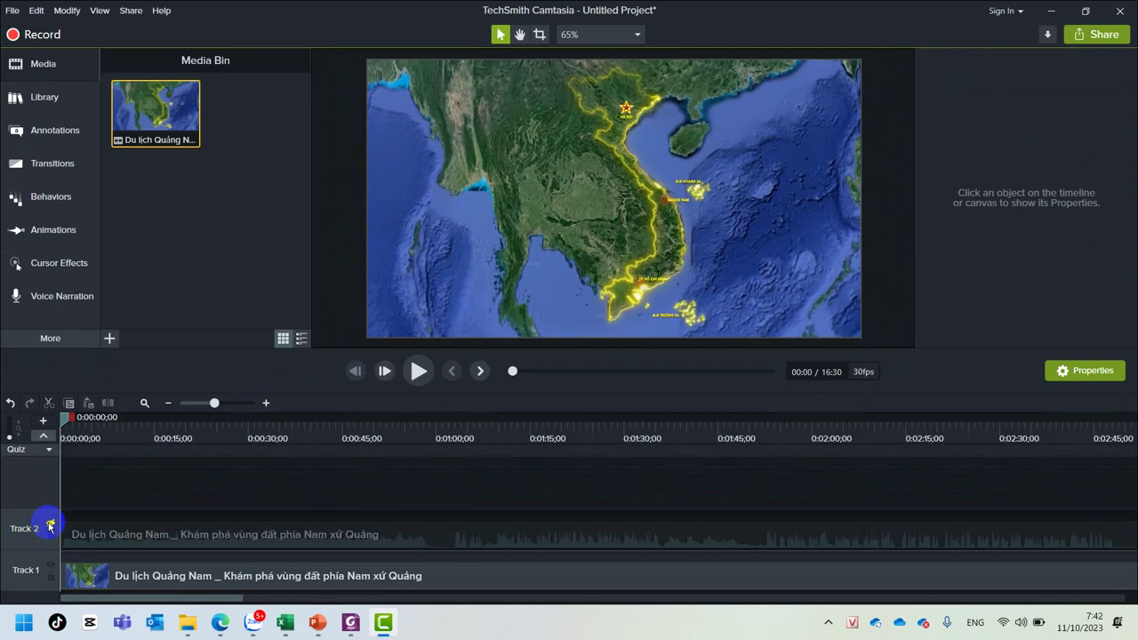
Preview the silent video to about 25 seconds, re-enable Track 2, and return the playhead to 0:00
{"action": "key", "text": "space"}
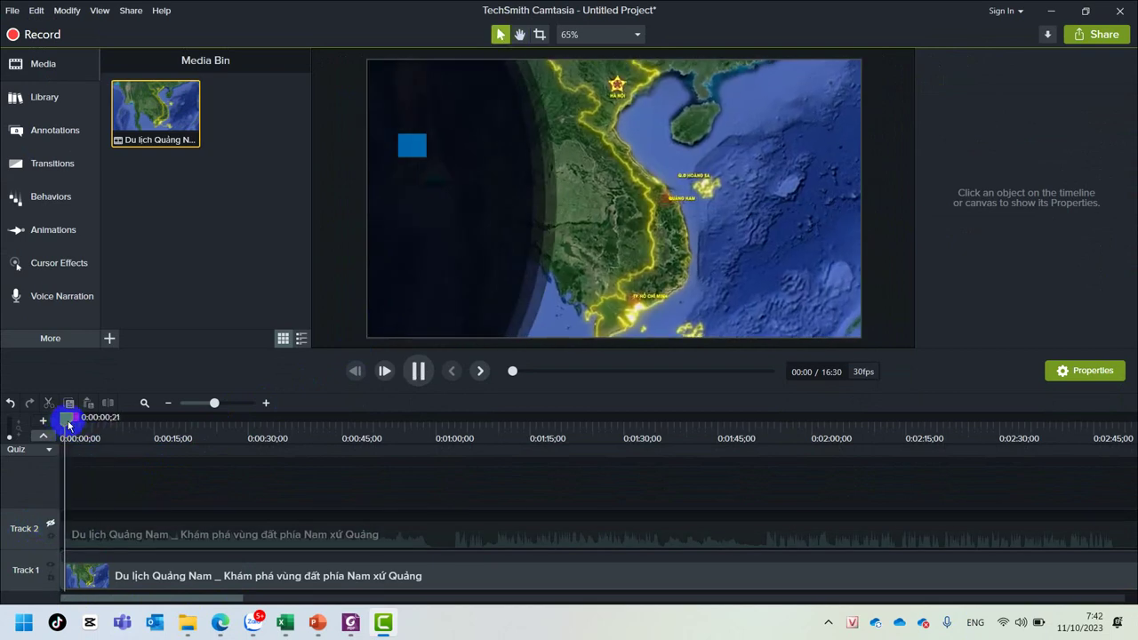
{"action": "left_click_drag", "start_coordinate": [69, 425], "coordinate": [213, 424]}
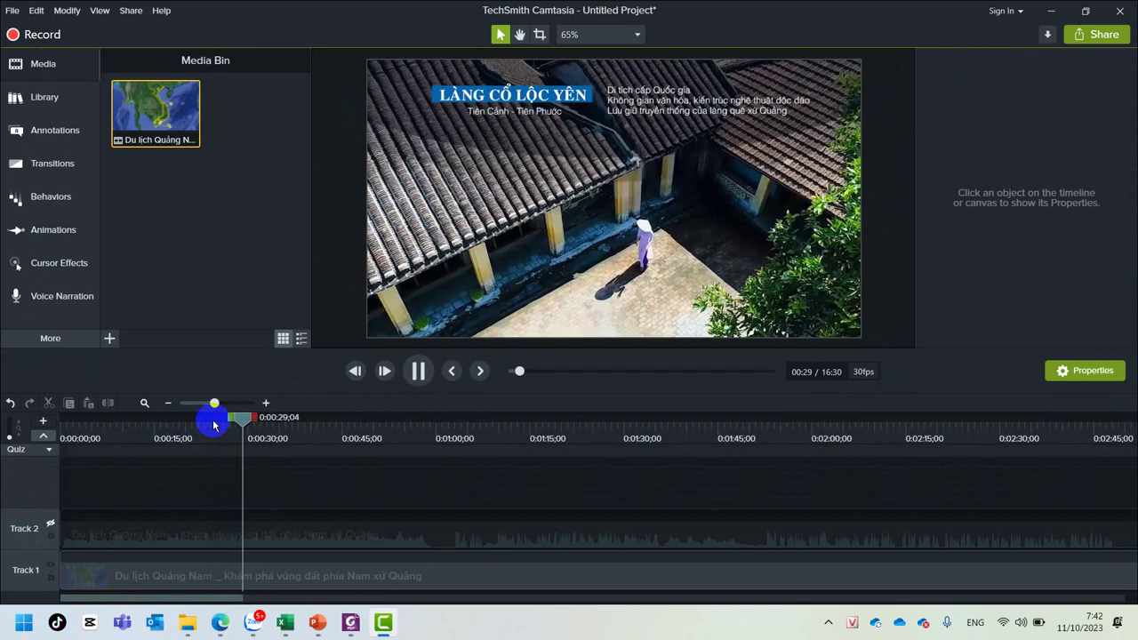
{"action": "key", "text": "space"}
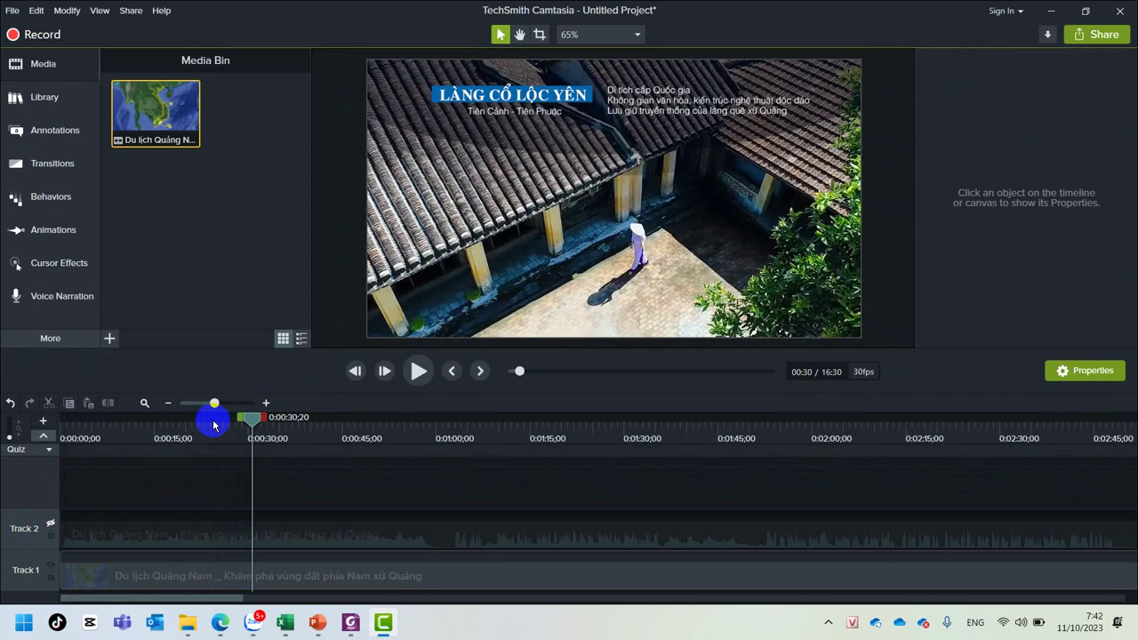
{"action": "left_click", "coordinate": [48, 524]}
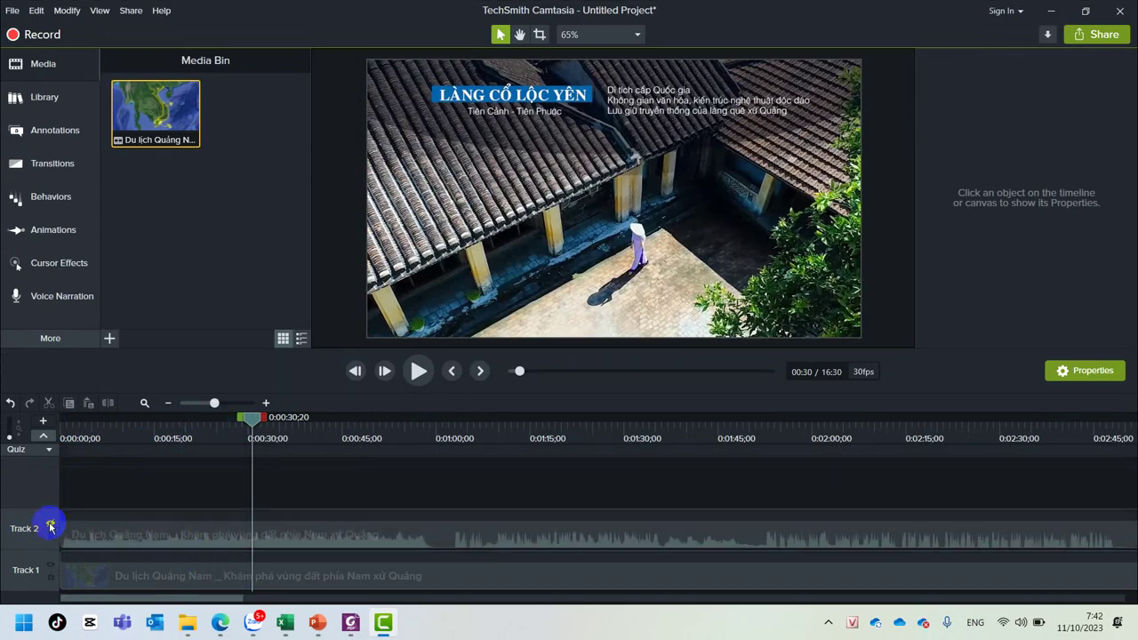
{"action": "left_click_drag", "start_coordinate": [269, 433], "coordinate": [3, 436]}
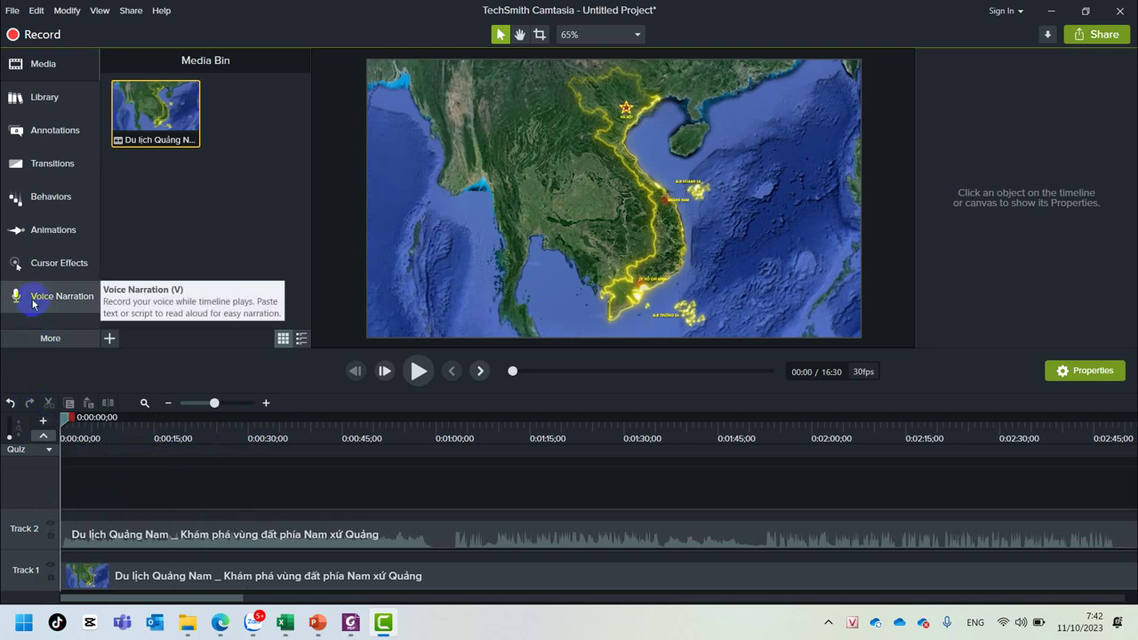
Disable Track 2 audio and start a voice narration recording from the Voice Narration tools
{"action": "left_click", "coordinate": [49, 524]}
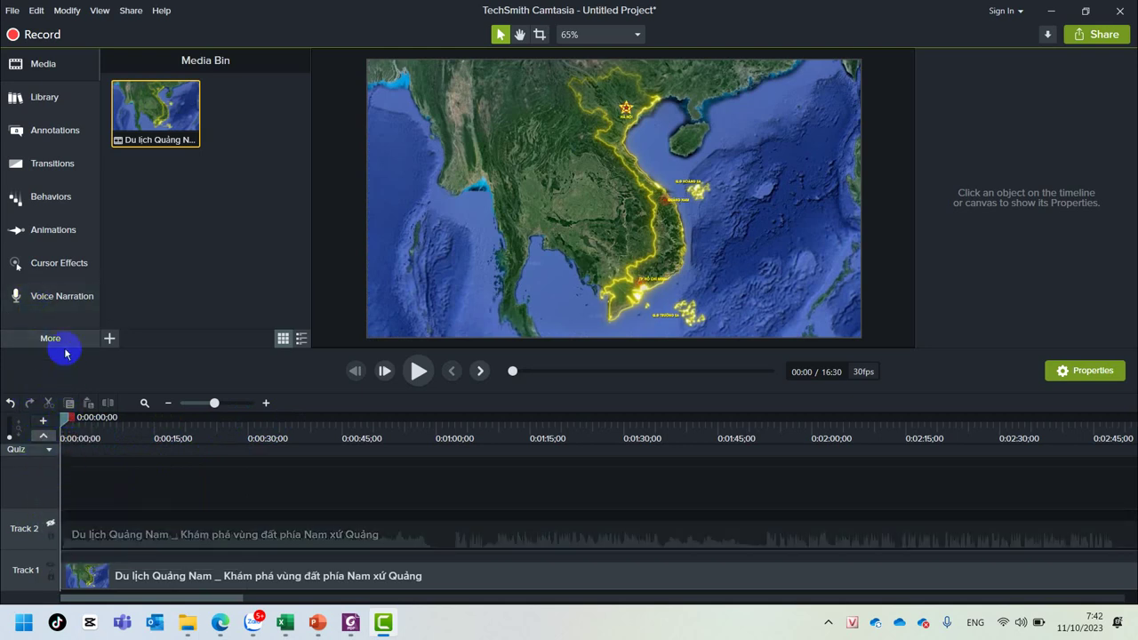
{"action": "left_click", "coordinate": [45, 302]}
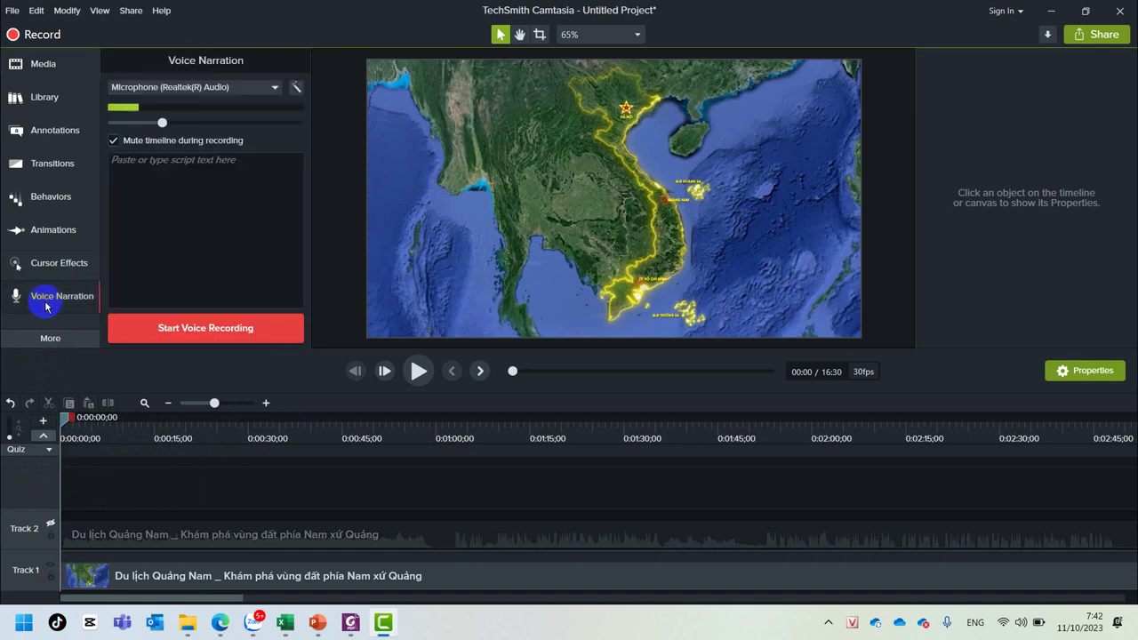
{"action": "left_click", "coordinate": [46, 304]}
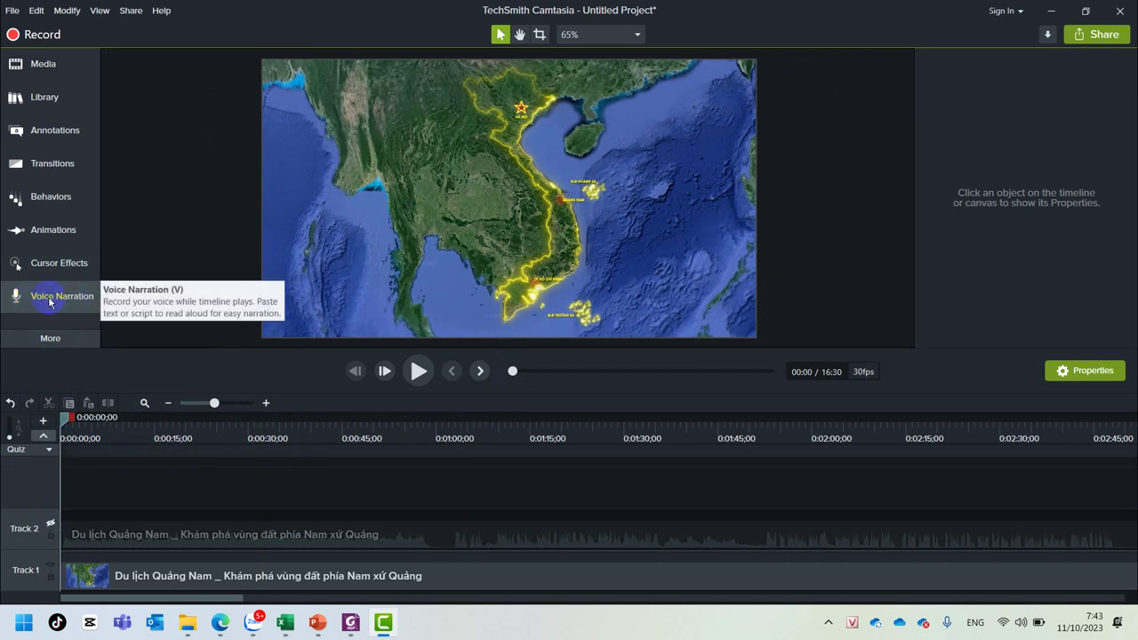
{"action": "left_click", "coordinate": [49, 301]}
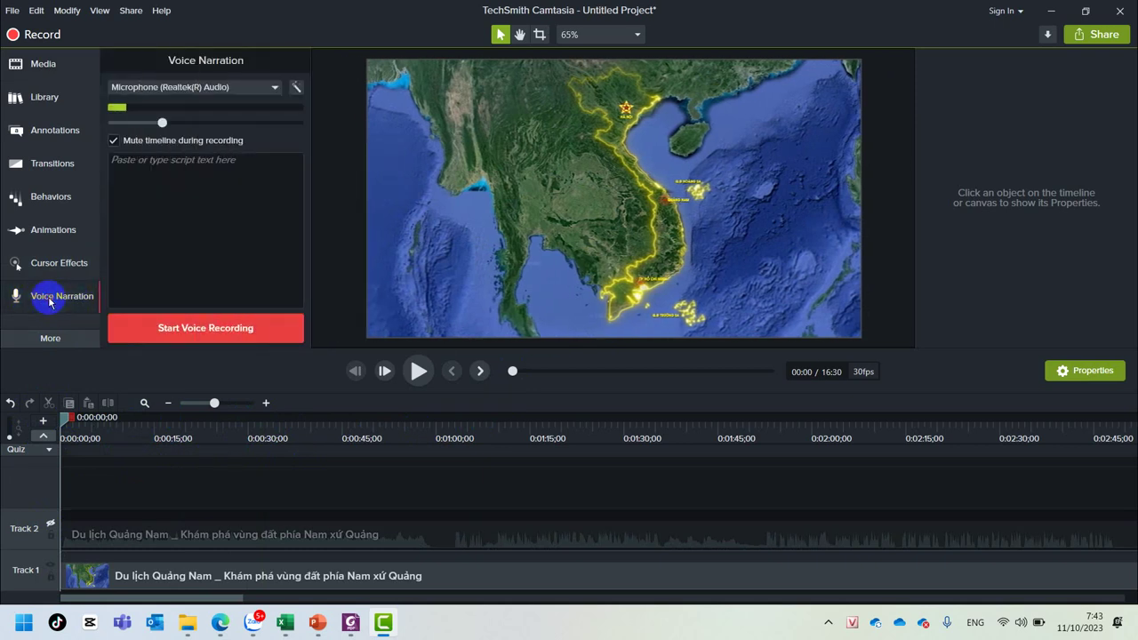
{"action": "left_click", "coordinate": [184, 334]}
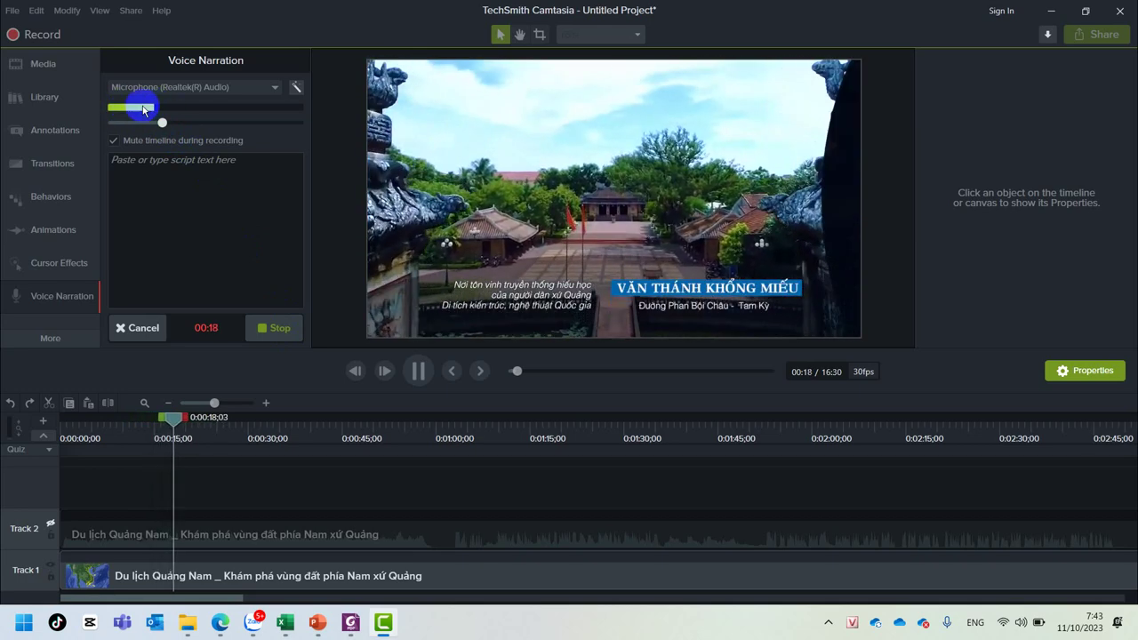
Stop recording and save the narration as 'Ghi Am Huong Da Ghi Am' in FPT Polytechnic > ITI101
{"action": "left_click", "coordinate": [273, 328]}
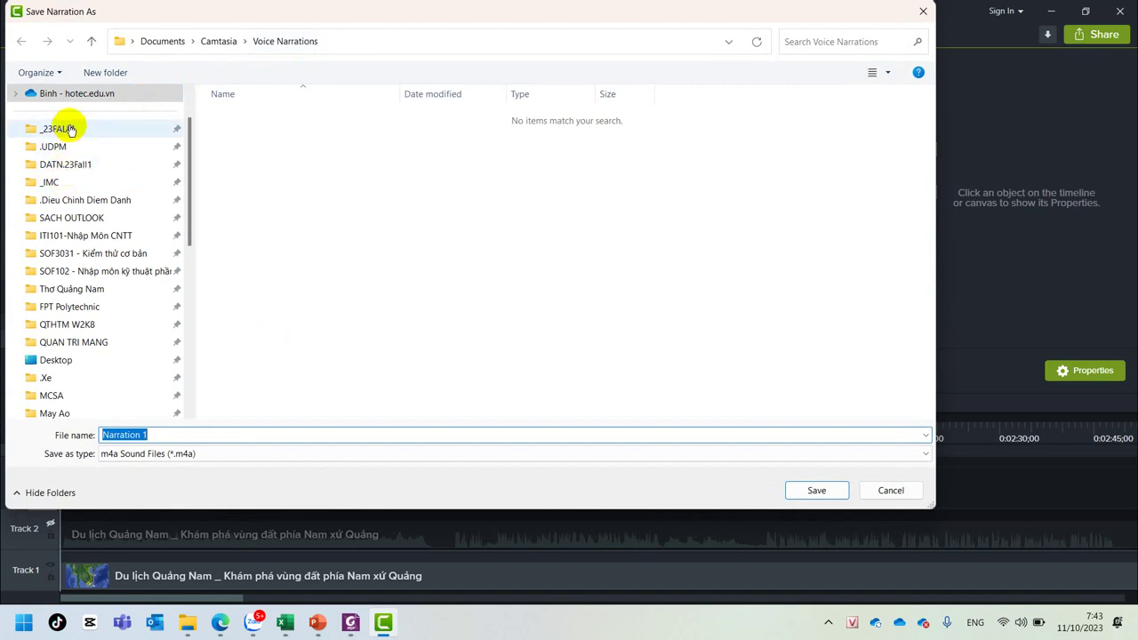
{"action": "left_click", "coordinate": [73, 309]}
{"action": "left_click", "coordinate": [231, 245]}
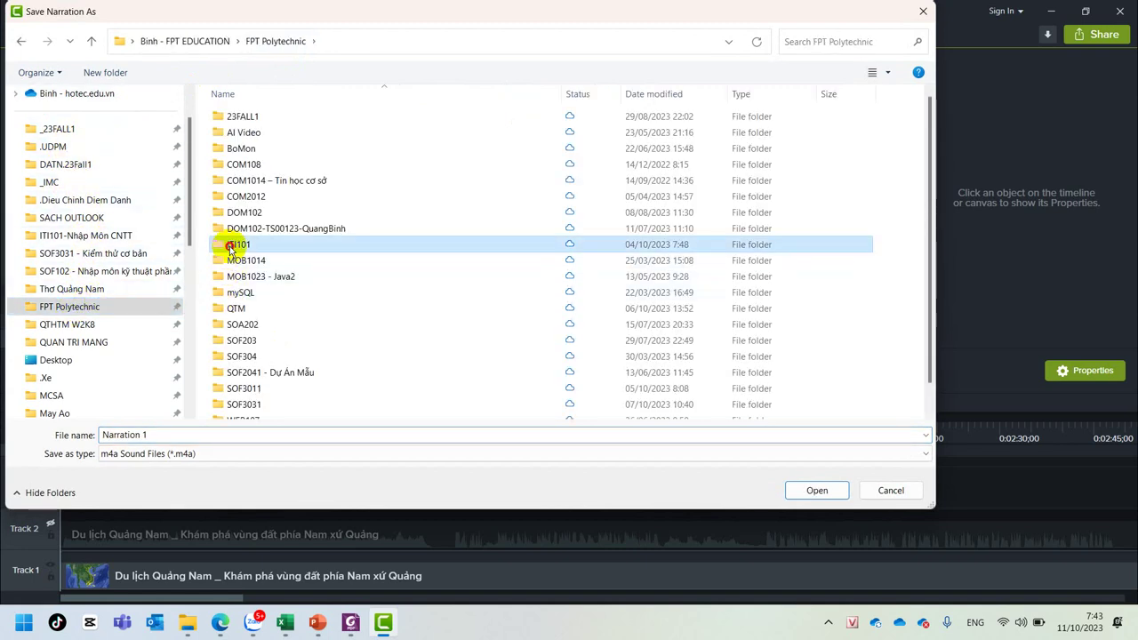
{"action": "double_click", "coordinate": [229, 246]}
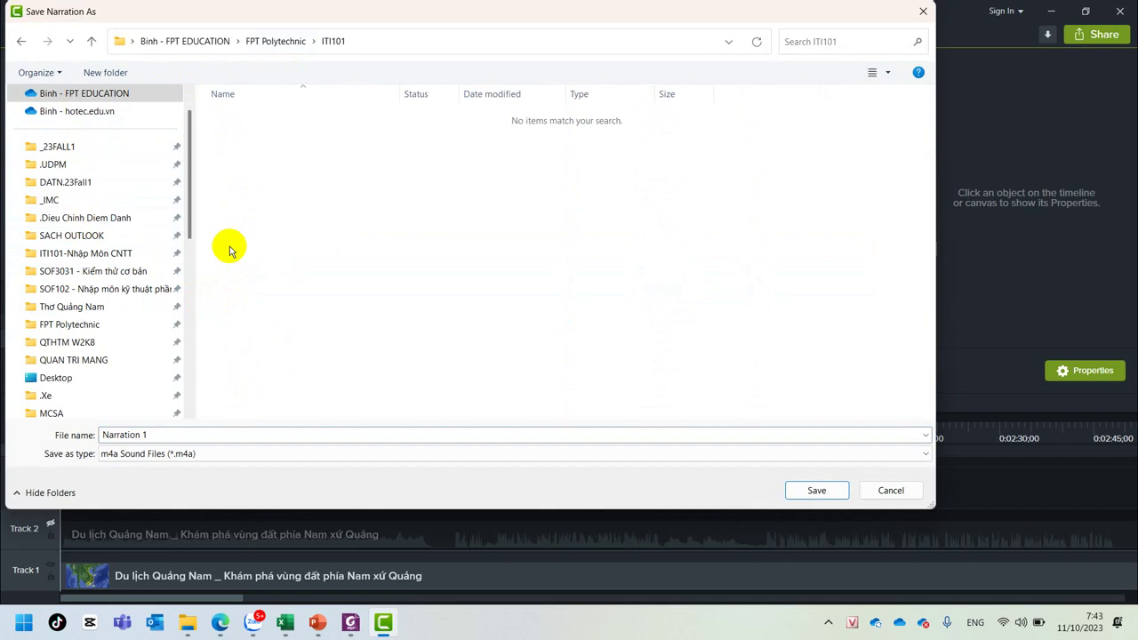
{"action": "left_click", "coordinate": [204, 437]}
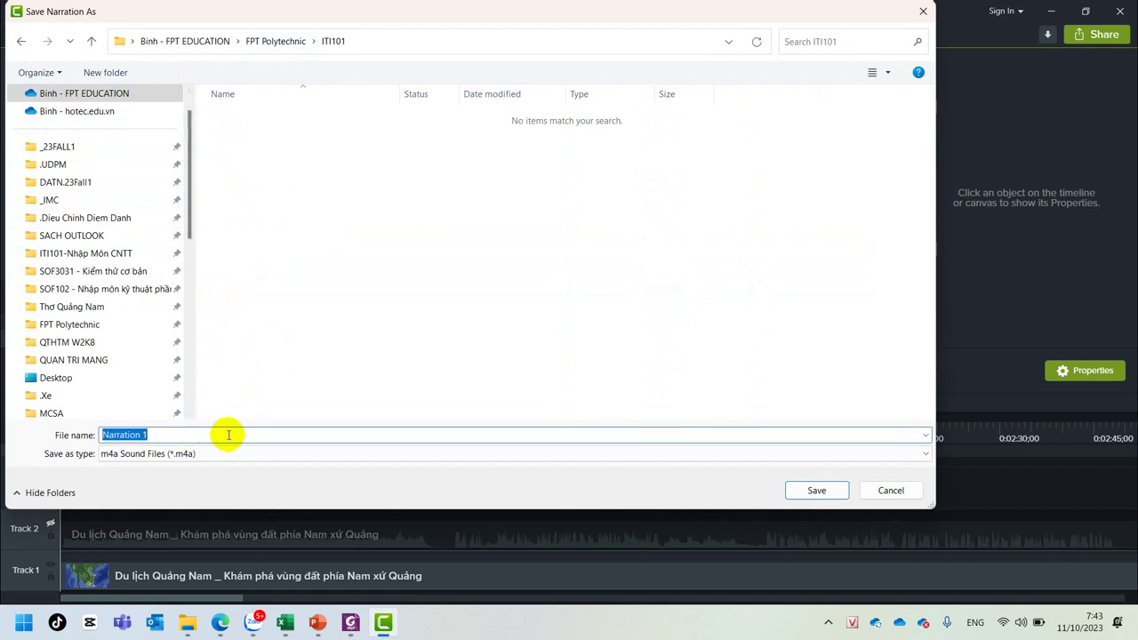
{"action": "type", "text": "Ghi A"}
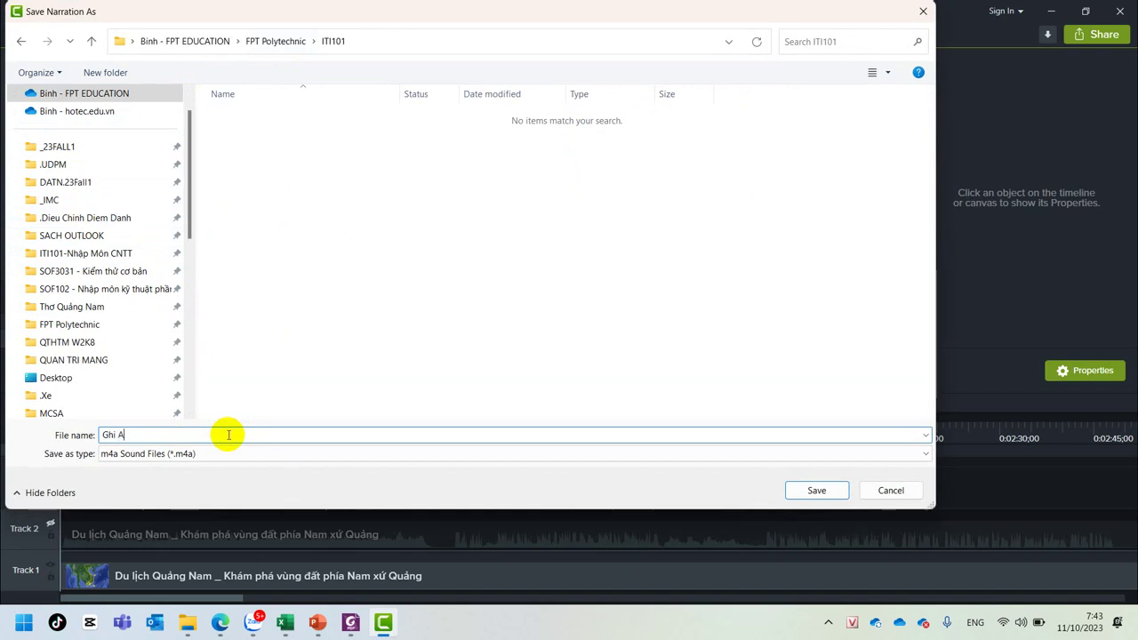
{"action": "type", "text": "m Huong Da Gh"}
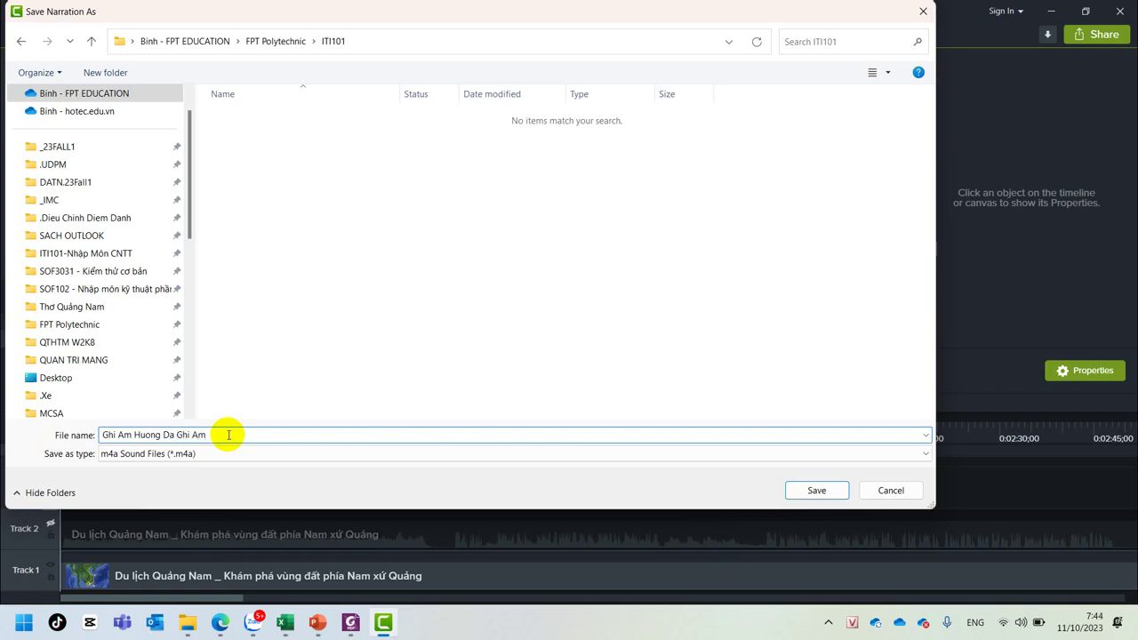
{"action": "type", "text": "i Am"}
{"action": "key", "text": "Return"}
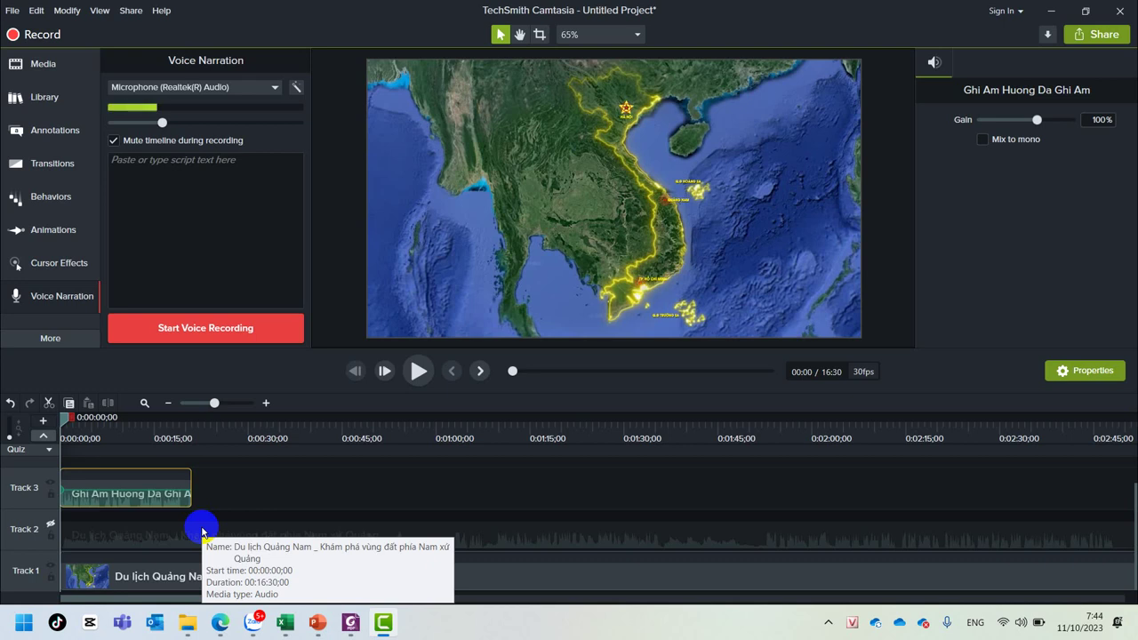
Play the project with the new narration, pause at 00:06, and show the More effects list
{"action": "left_click", "coordinate": [418, 371]}
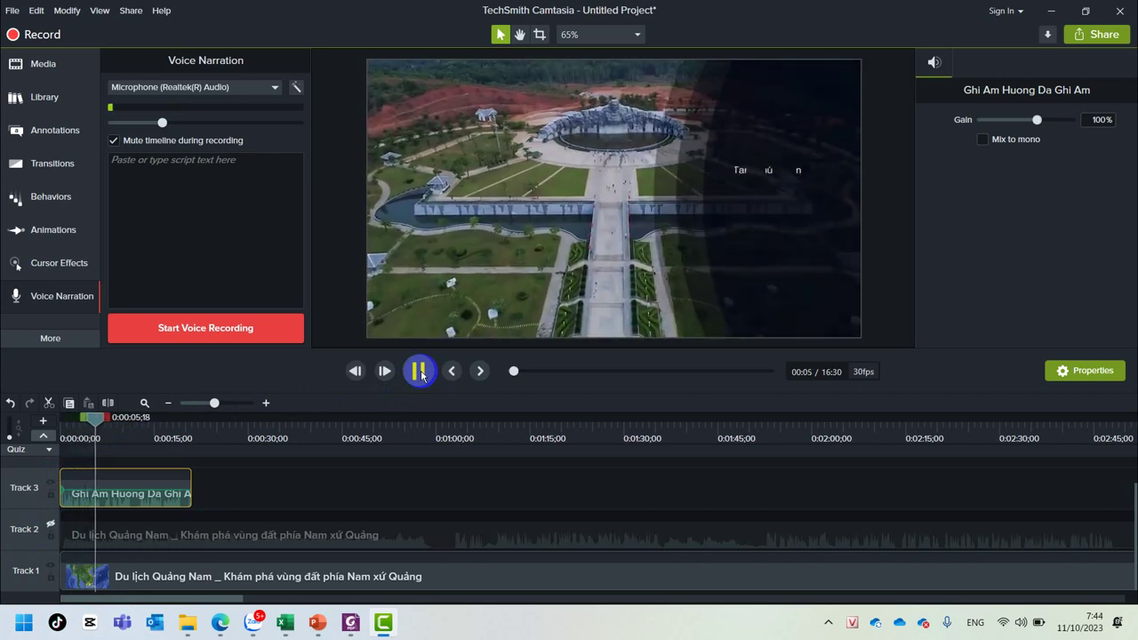
{"action": "left_click", "coordinate": [419, 373]}
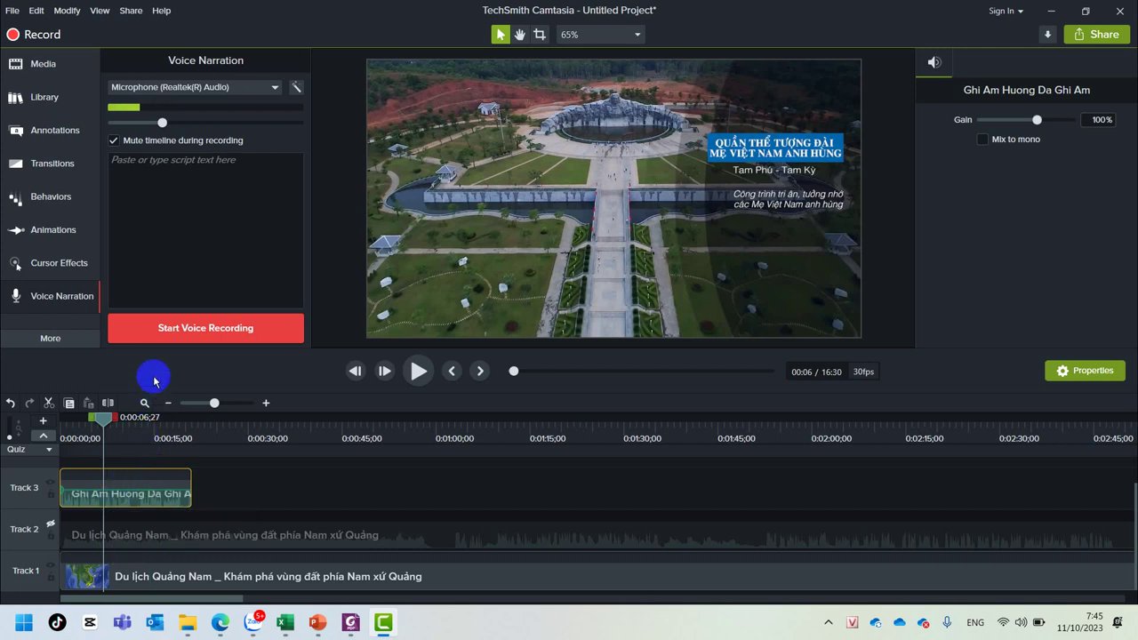
{"action": "left_click", "coordinate": [45, 345]}
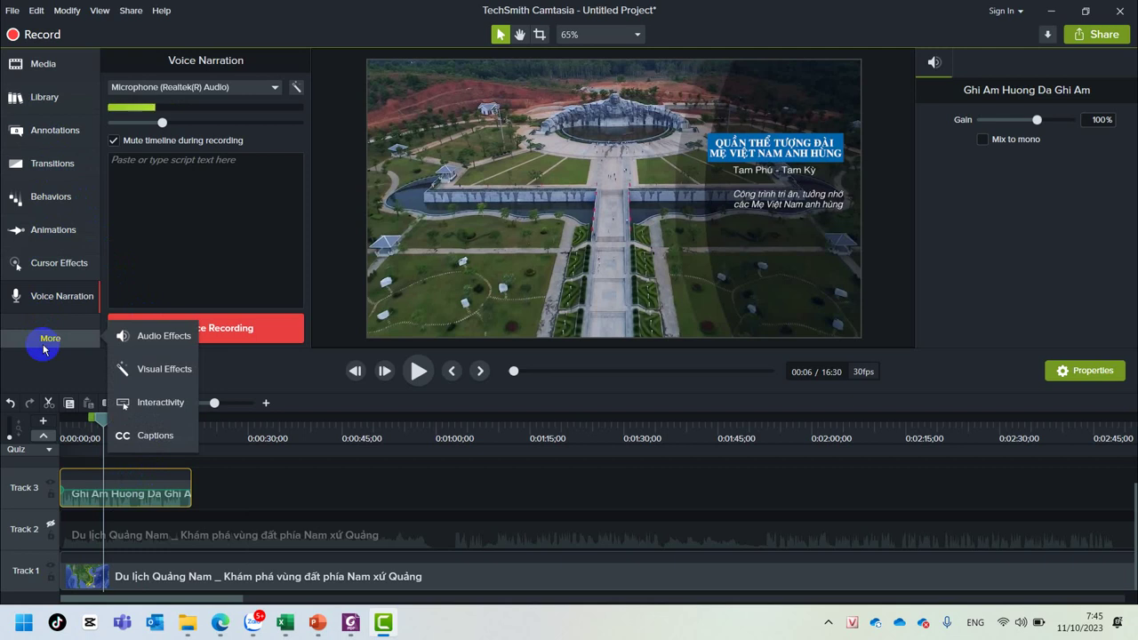
Apply Noise Removal to the Track 3 narration clip, keeping Sensitivity 0 and Amount 20
{"action": "left_click", "coordinate": [155, 338]}
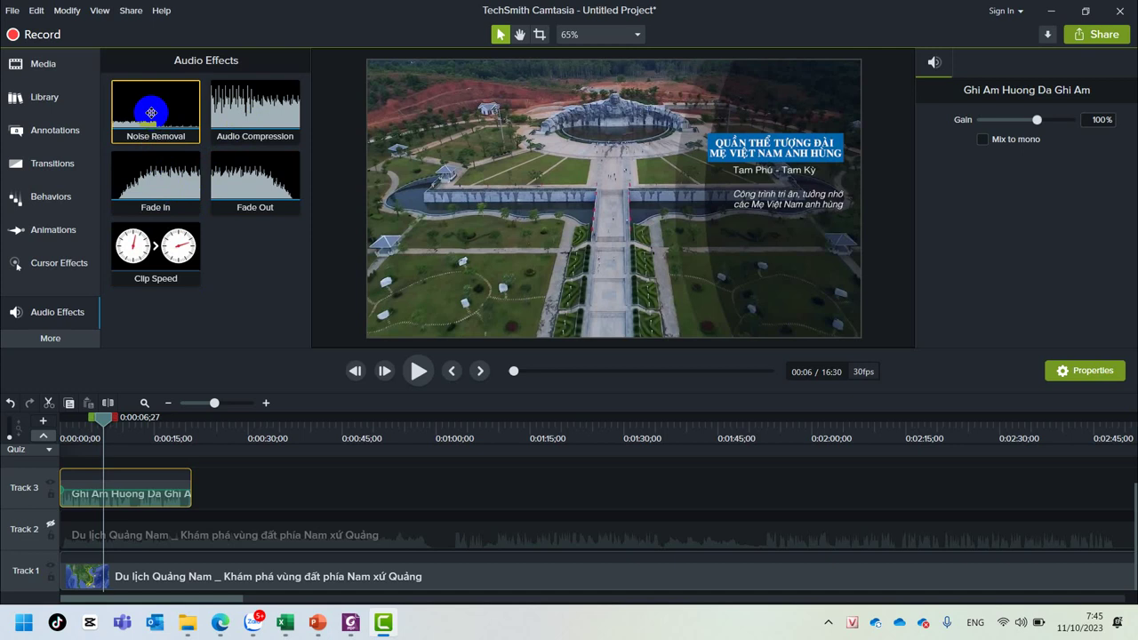
{"action": "left_click_drag", "start_coordinate": [151, 112], "coordinate": [142, 495]}
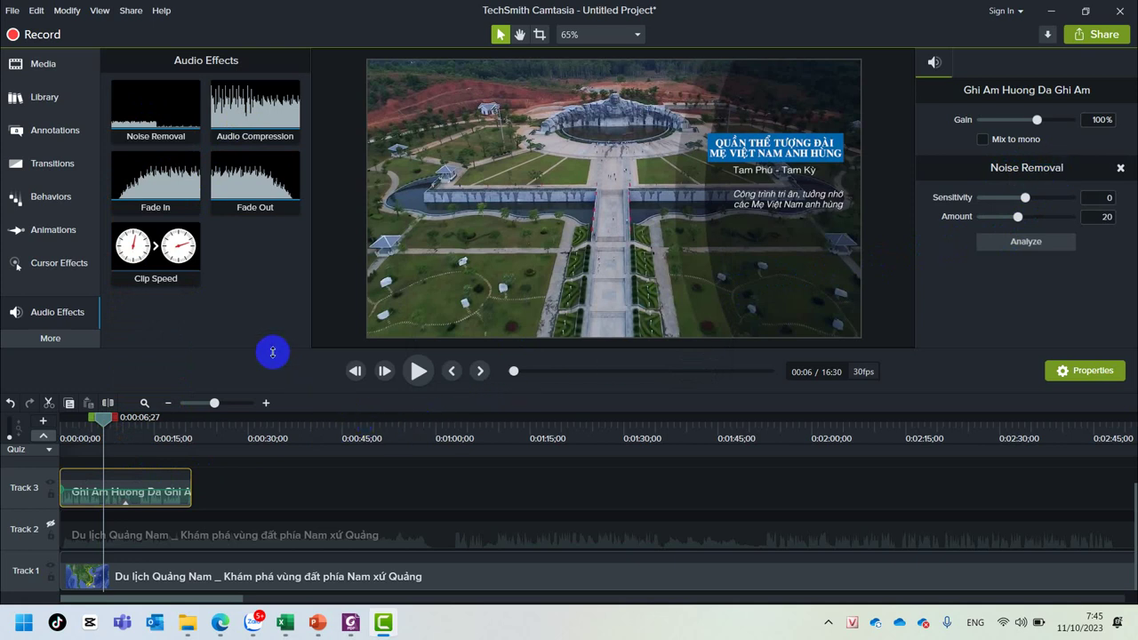
{"action": "key", "text": "ctrl+z"}
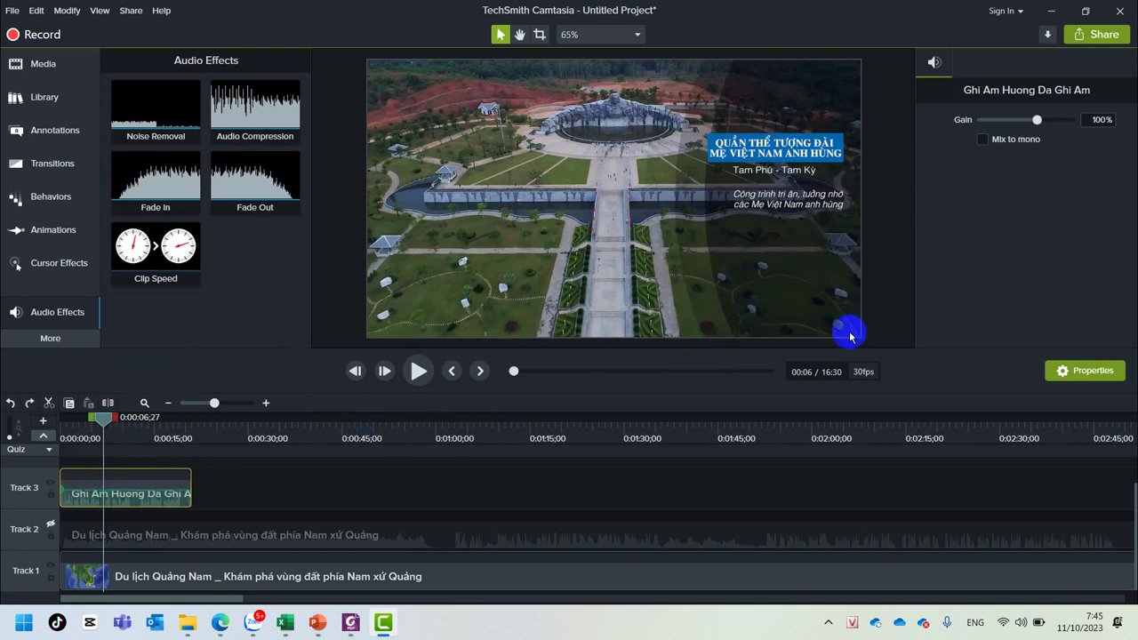
{"action": "left_click", "coordinate": [234, 497]}
{"action": "left_click", "coordinate": [159, 503]}
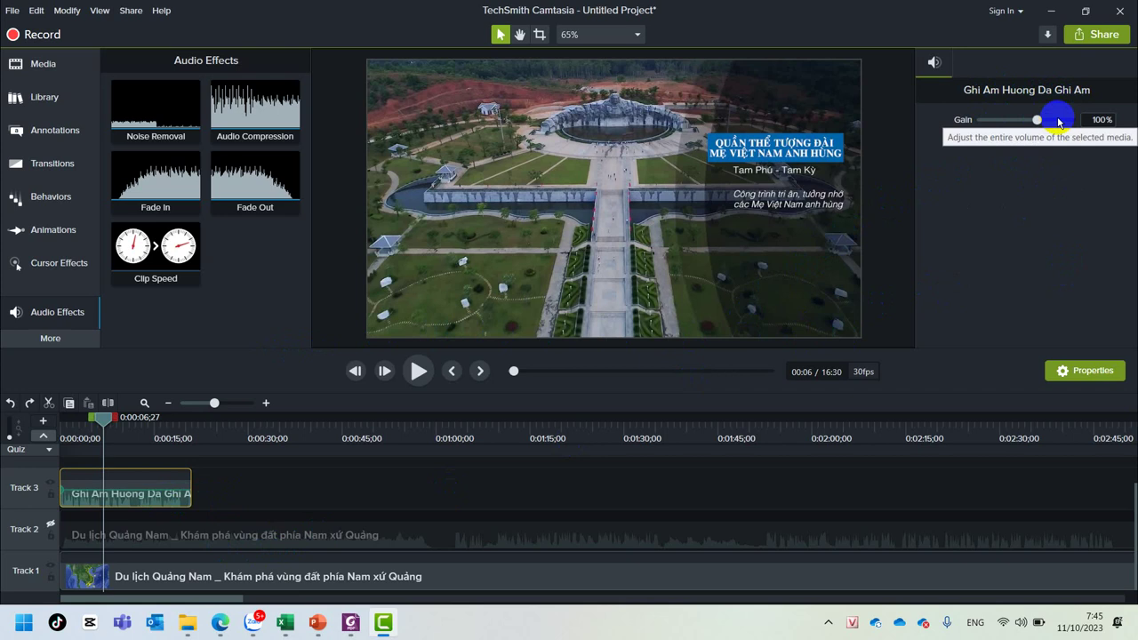
{"action": "left_click", "coordinate": [156, 112]}
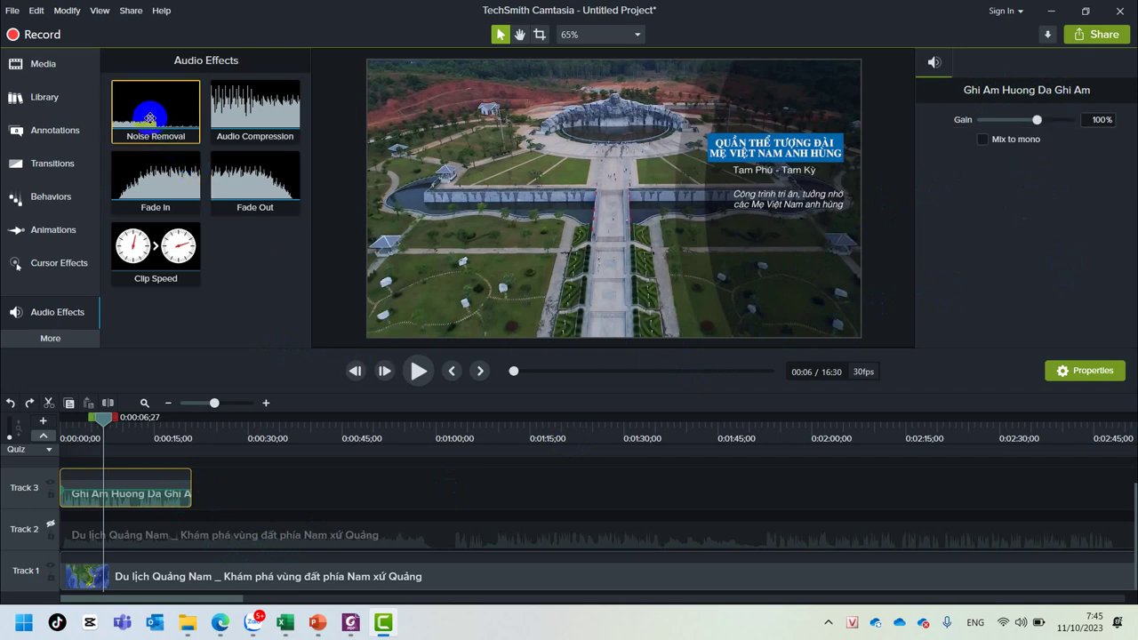
{"action": "left_click_drag", "start_coordinate": [149, 183], "coordinate": [122, 490]}
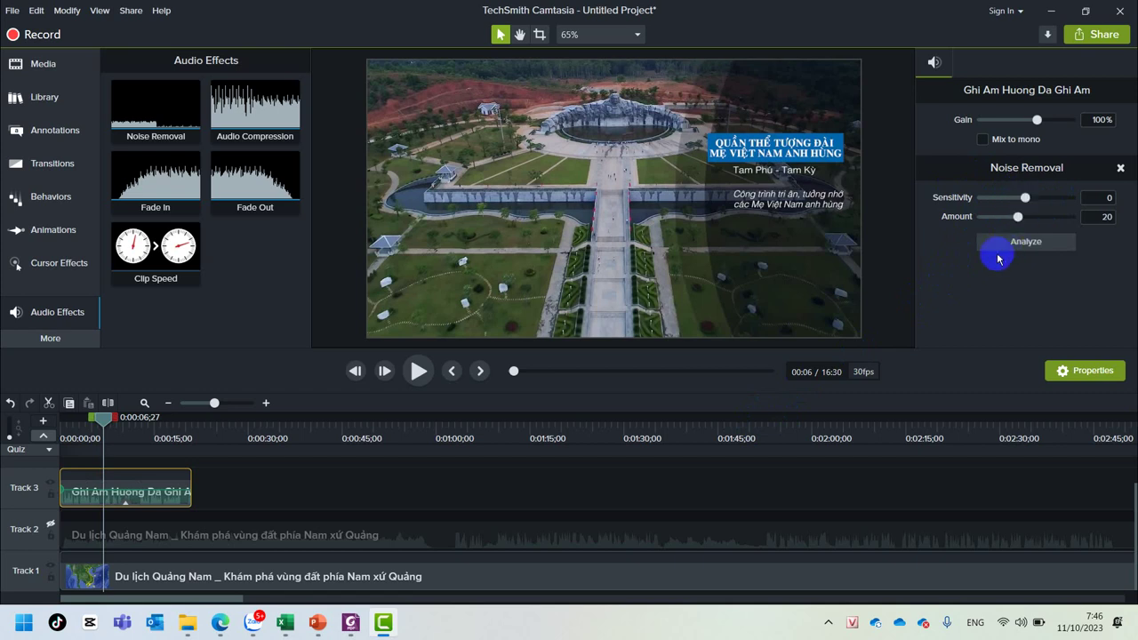
Play the preview to hear the cleaned narration, then rewind to about 00:04
{"action": "key", "text": "space"}
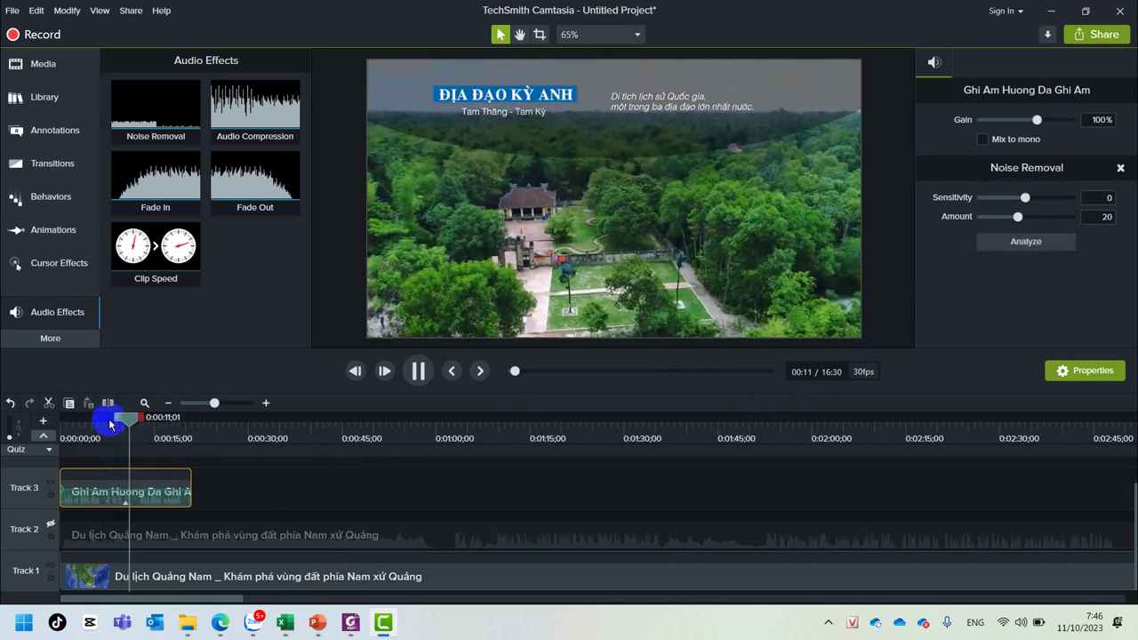
{"action": "key", "text": "space"}
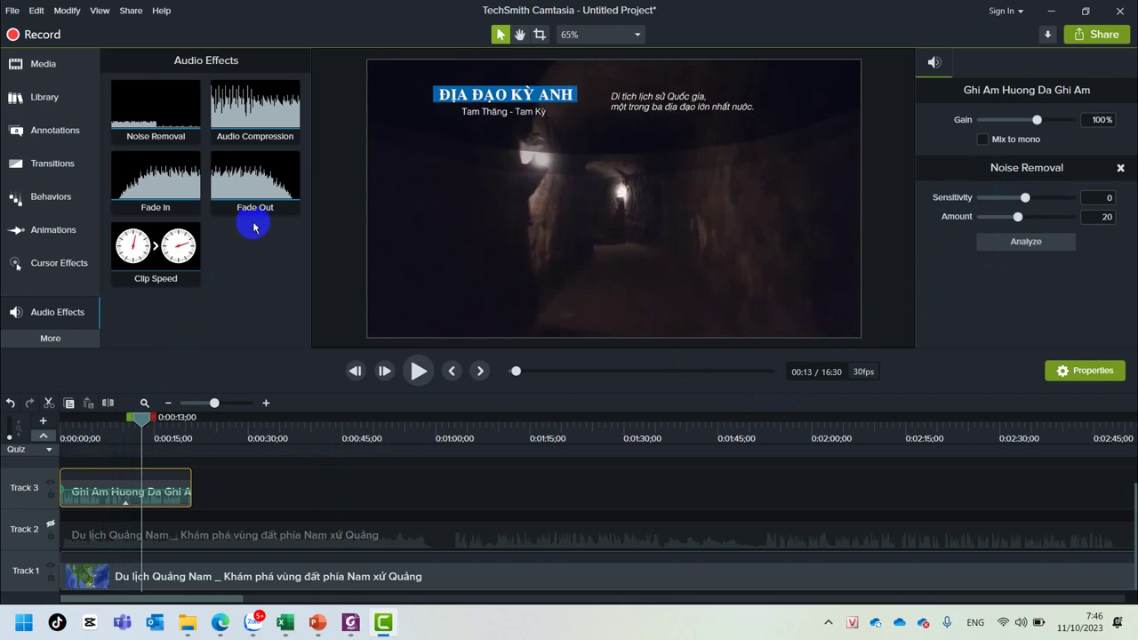
{"action": "left_click_drag", "start_coordinate": [143, 418], "coordinate": [74, 425]}
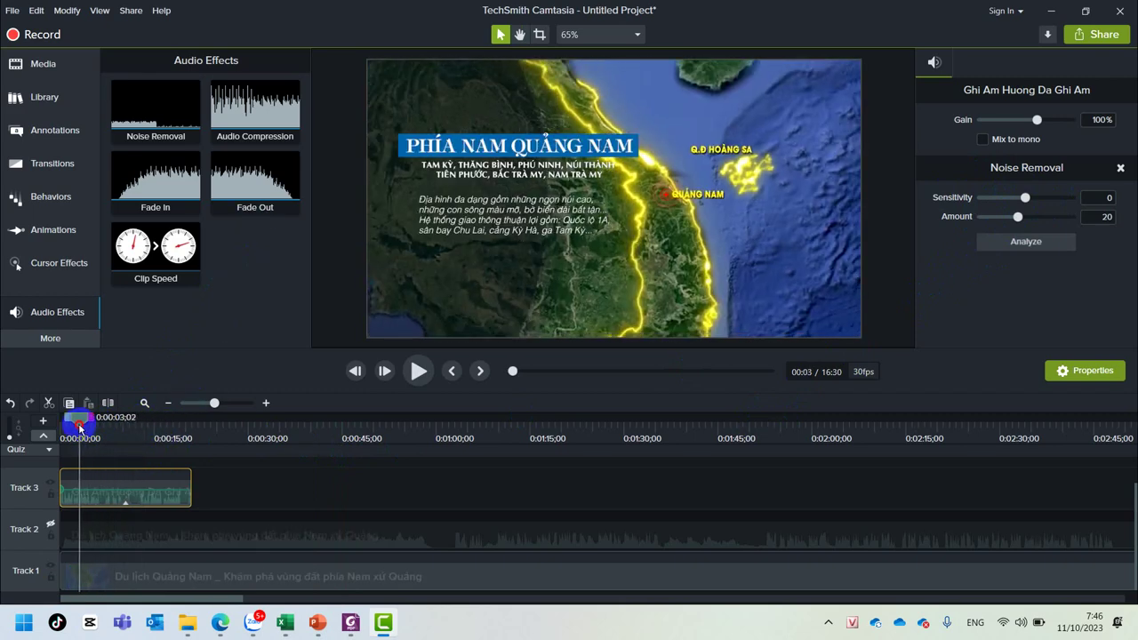
Add Audio Compression to the Track 3 narration clip and preview it
{"action": "left_click", "coordinate": [229, 111]}
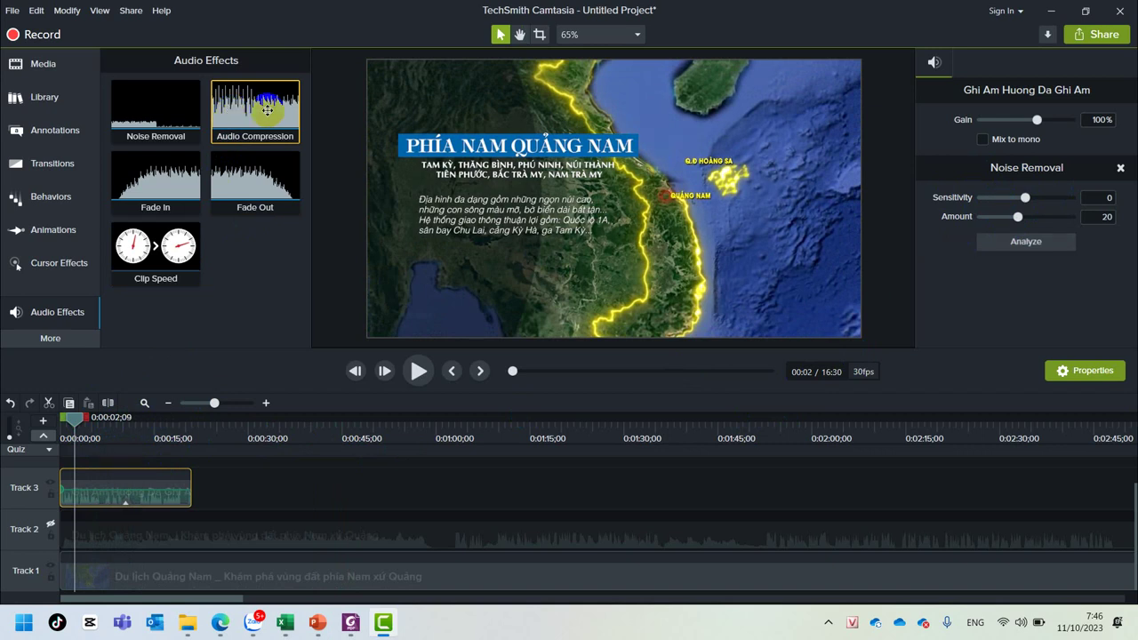
{"action": "left_click_drag", "start_coordinate": [267, 110], "coordinate": [126, 484]}
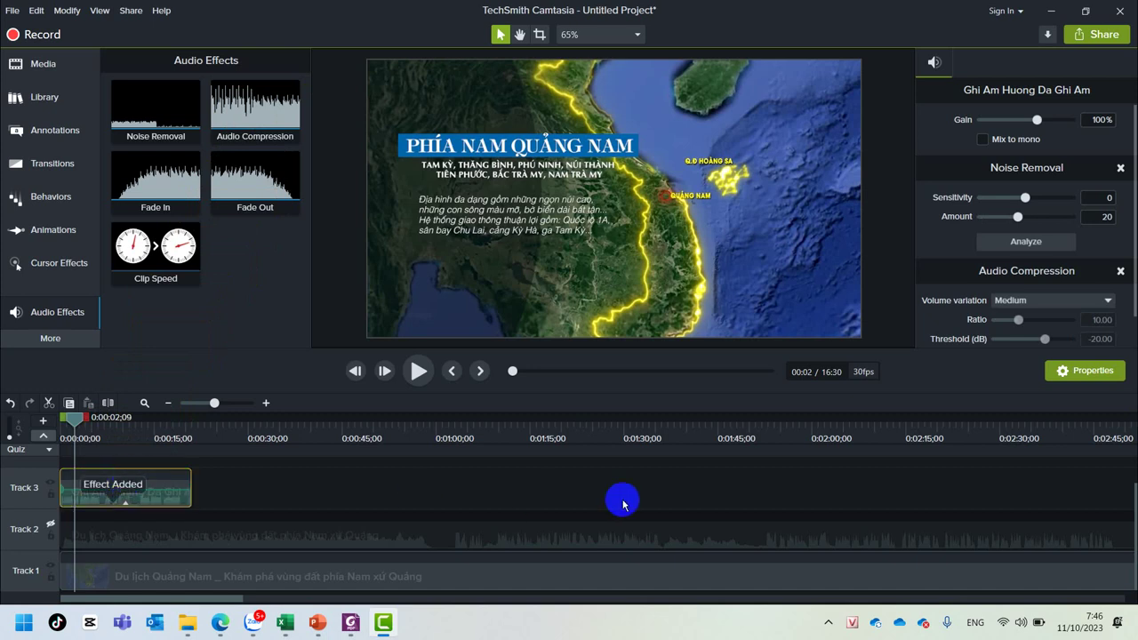
{"action": "scroll", "coordinate": [1098, 253], "scroll_direction": "down", "scroll_amount": 1}
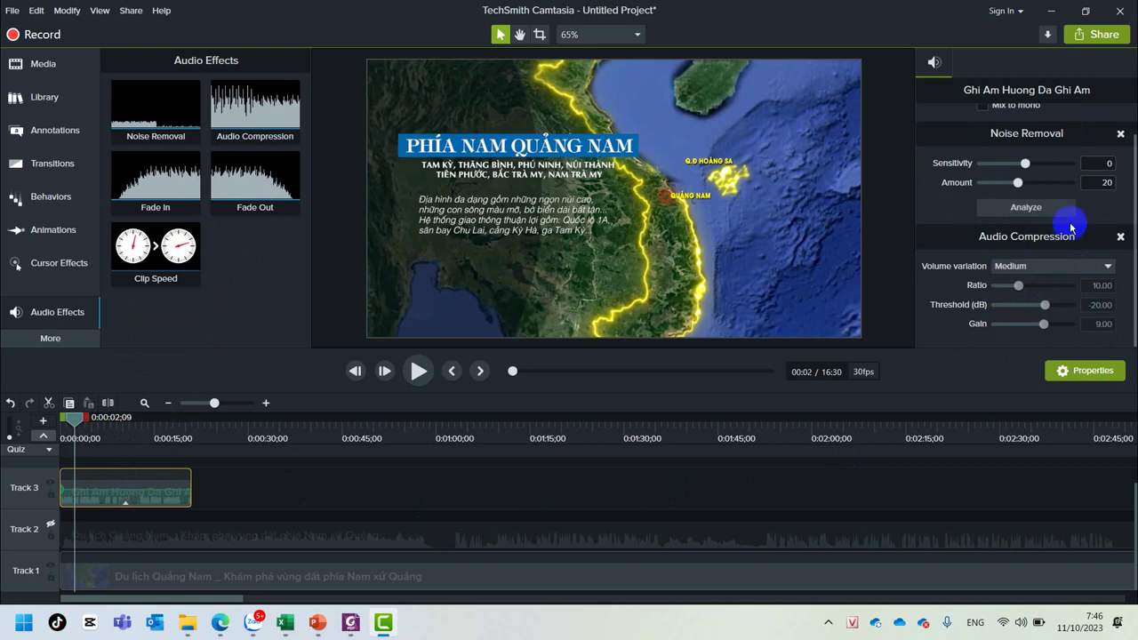
{"action": "key", "text": "space"}
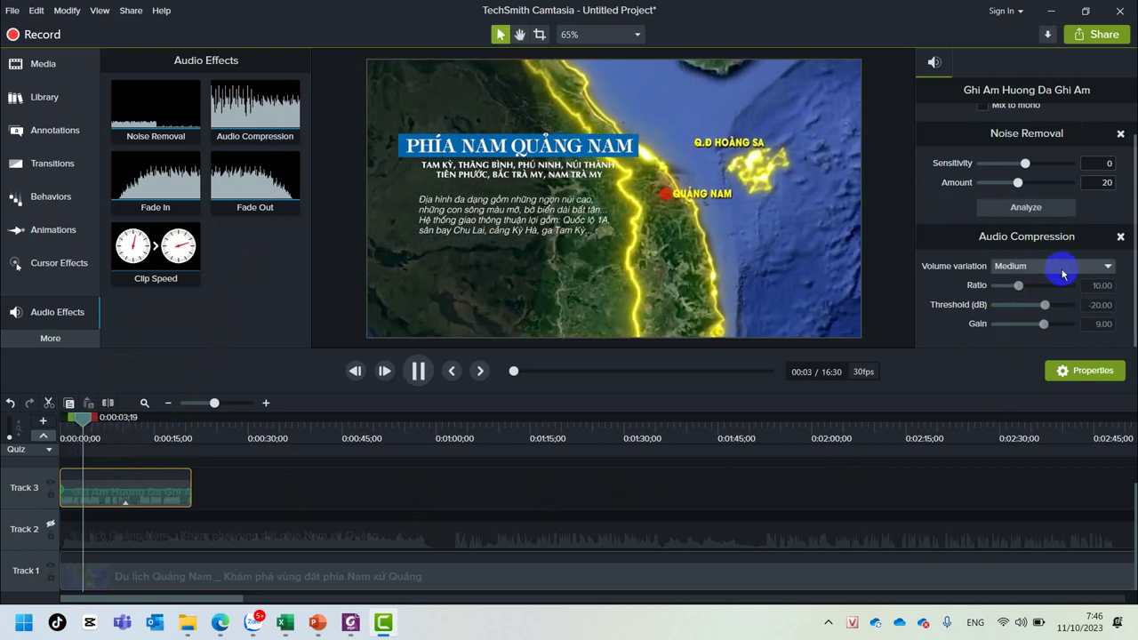
{"action": "key", "text": "space"}
Compare High and Low volume variation, settling on High (ratio 20, threshold -30, gain 19)
{"action": "left_click", "coordinate": [1050, 269]}
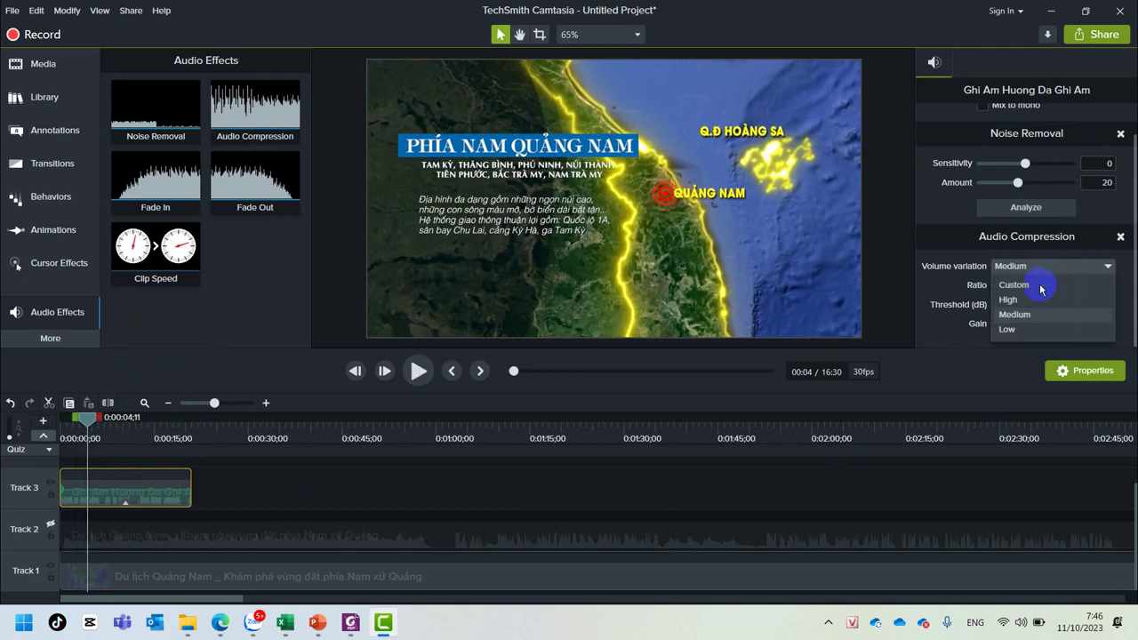
{"action": "left_click", "coordinate": [1023, 299]}
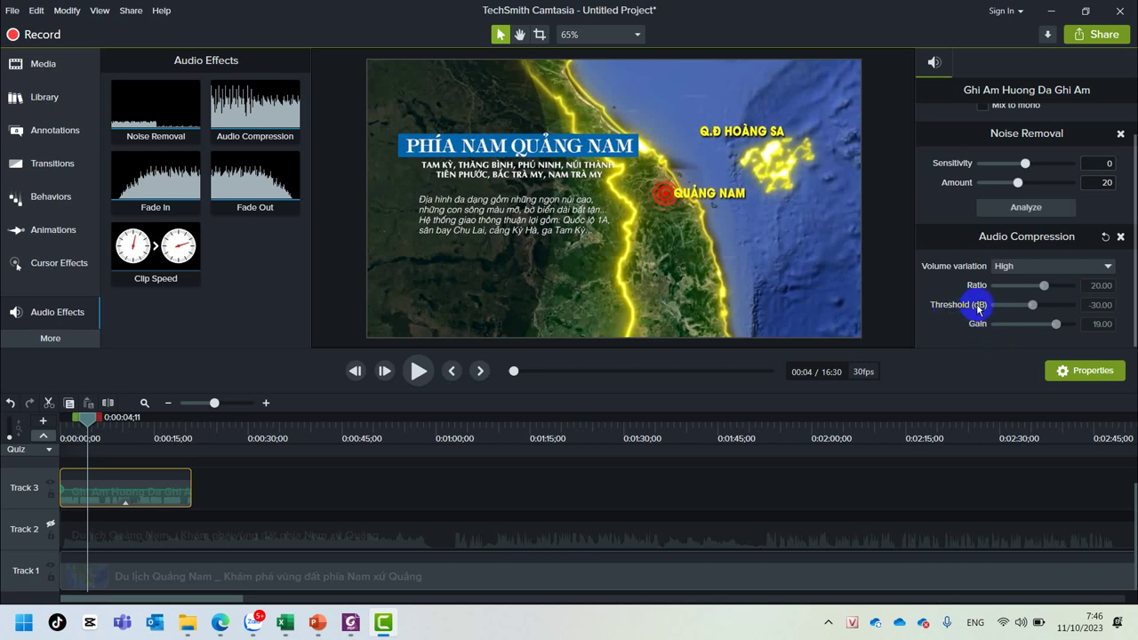
{"action": "key", "text": "space"}
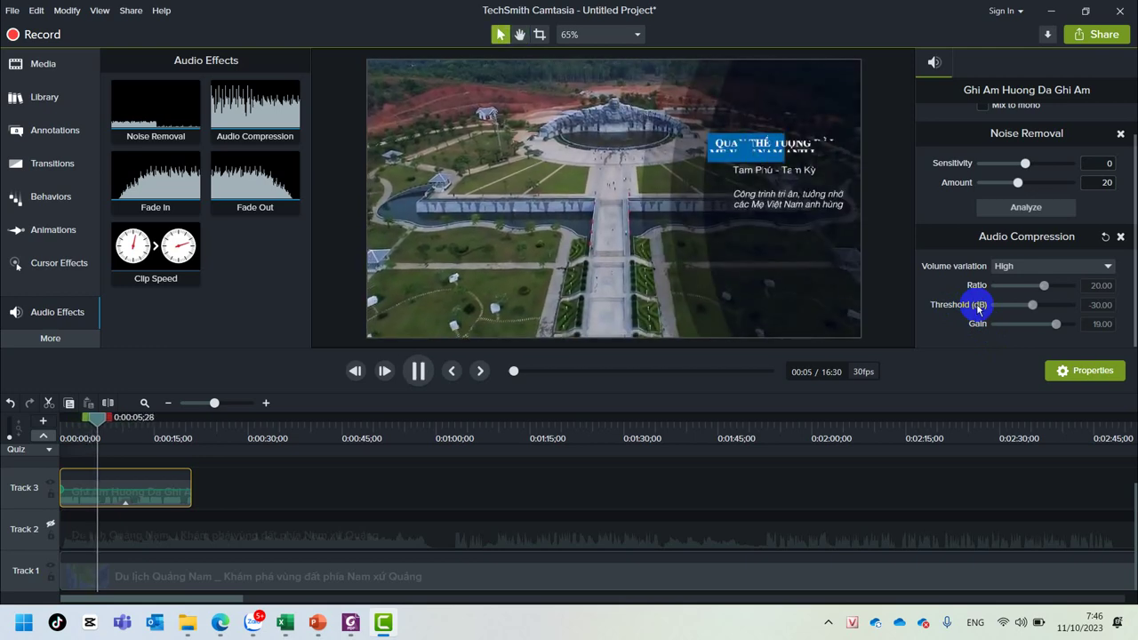
{"action": "key", "text": "space"}
{"action": "left_click", "coordinate": [1035, 265]}
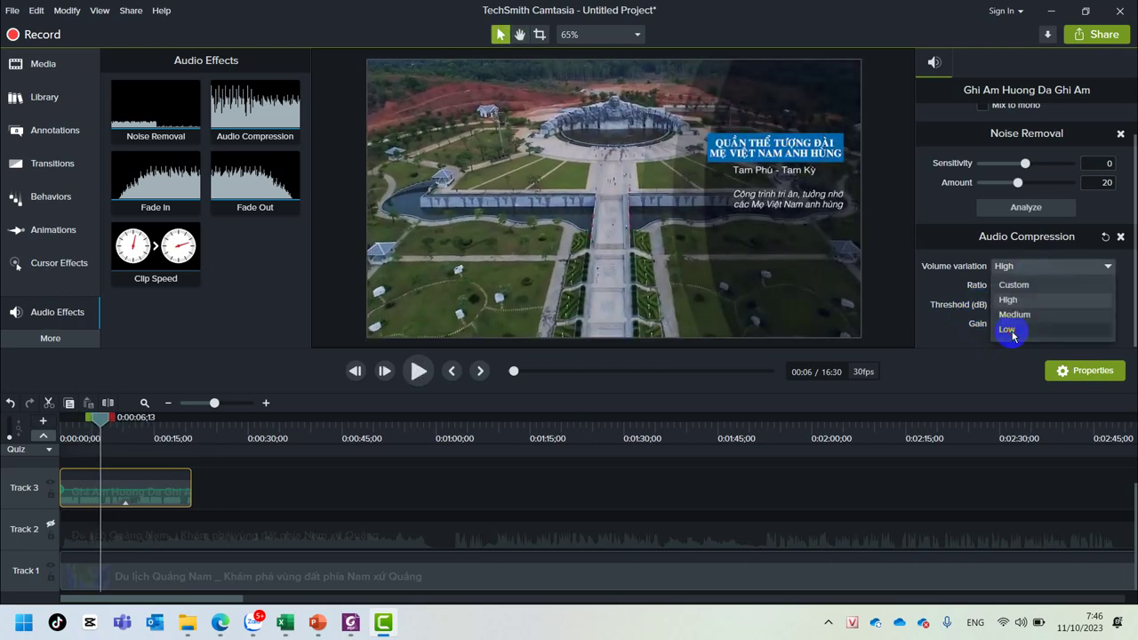
{"action": "left_click", "coordinate": [1007, 330]}
{"action": "key", "text": "space"}
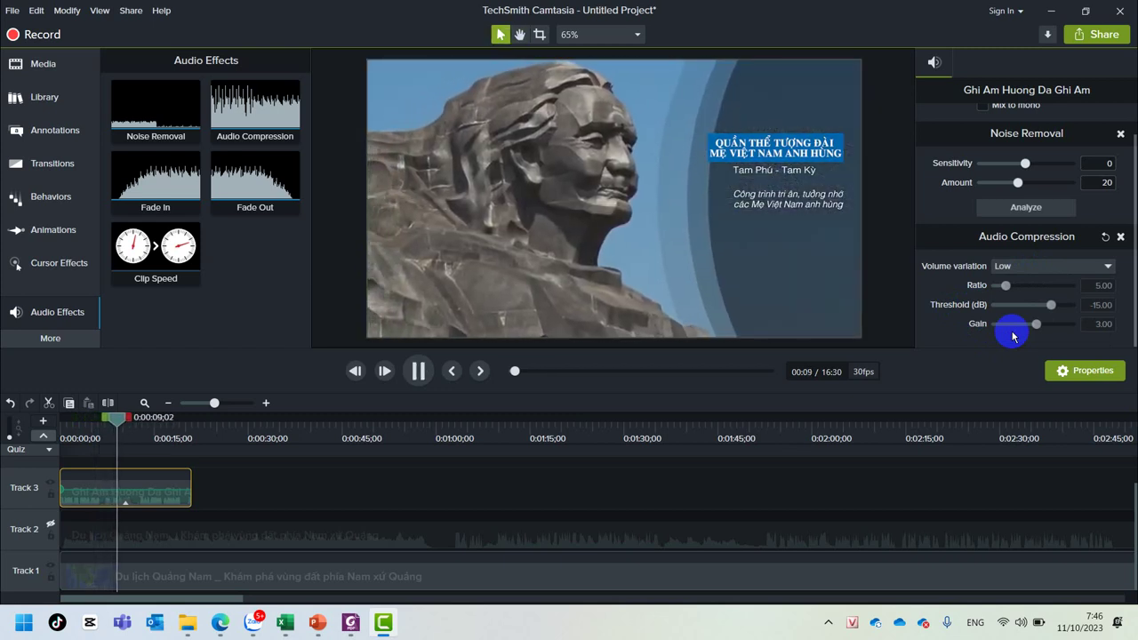
{"action": "key", "text": "space"}
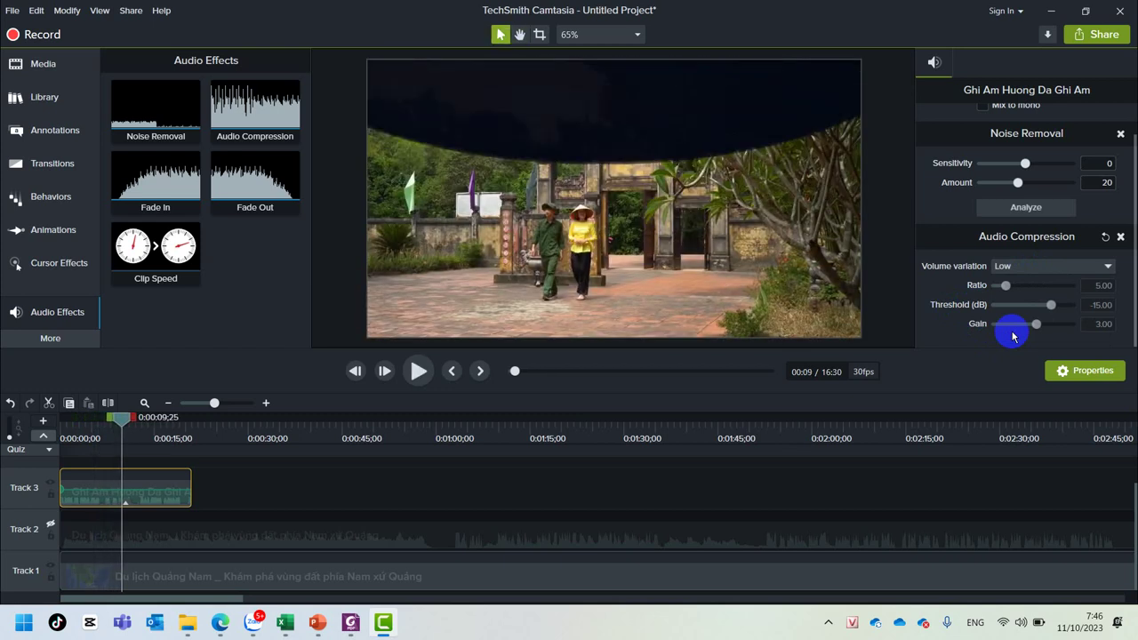
{"action": "left_click", "coordinate": [1031, 266]}
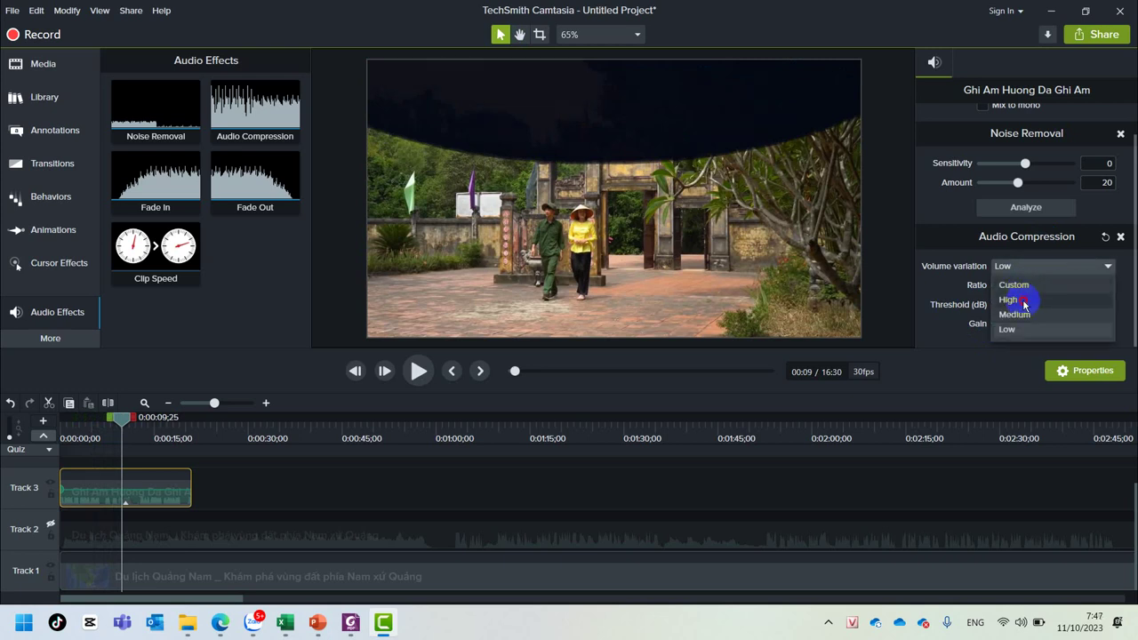
{"action": "left_click", "coordinate": [1012, 299]}
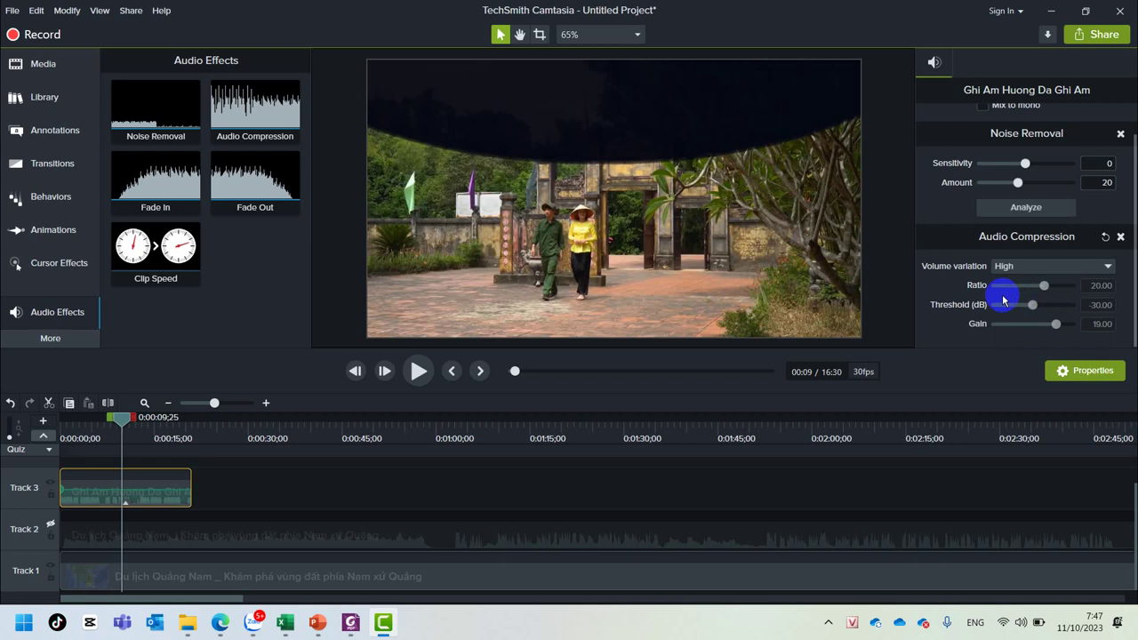
{"action": "left_click", "coordinate": [156, 178]}
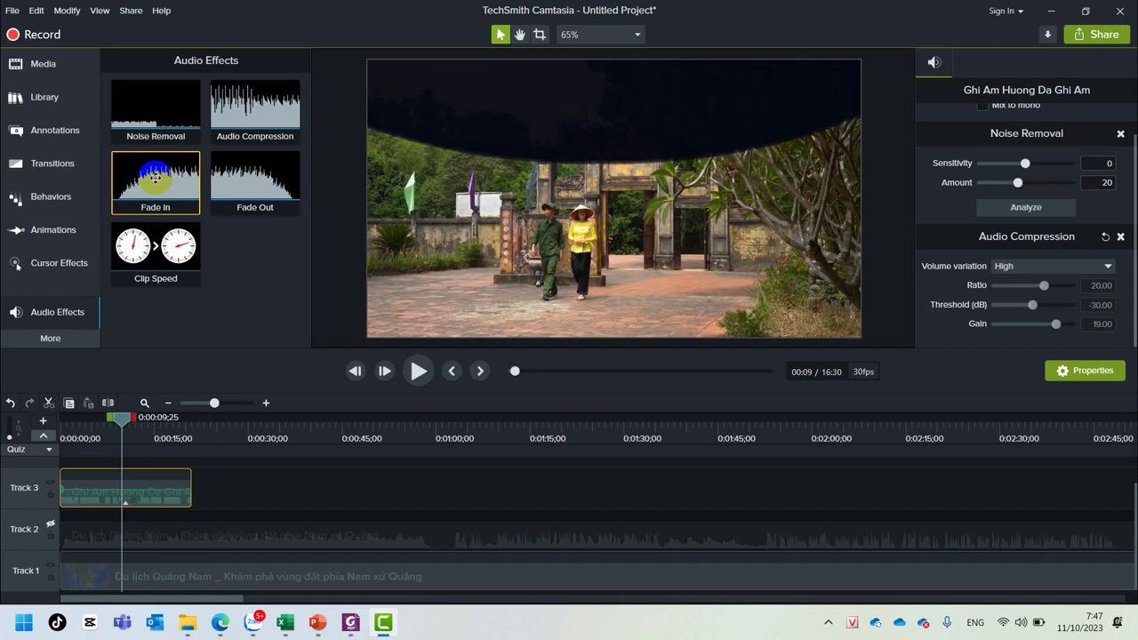
Drag the playhead forward to roughly 0:00:21, where the Biển, Đảo beach scene begins
{"action": "left_click_drag", "start_coordinate": [122, 417], "coordinate": [192, 416]}
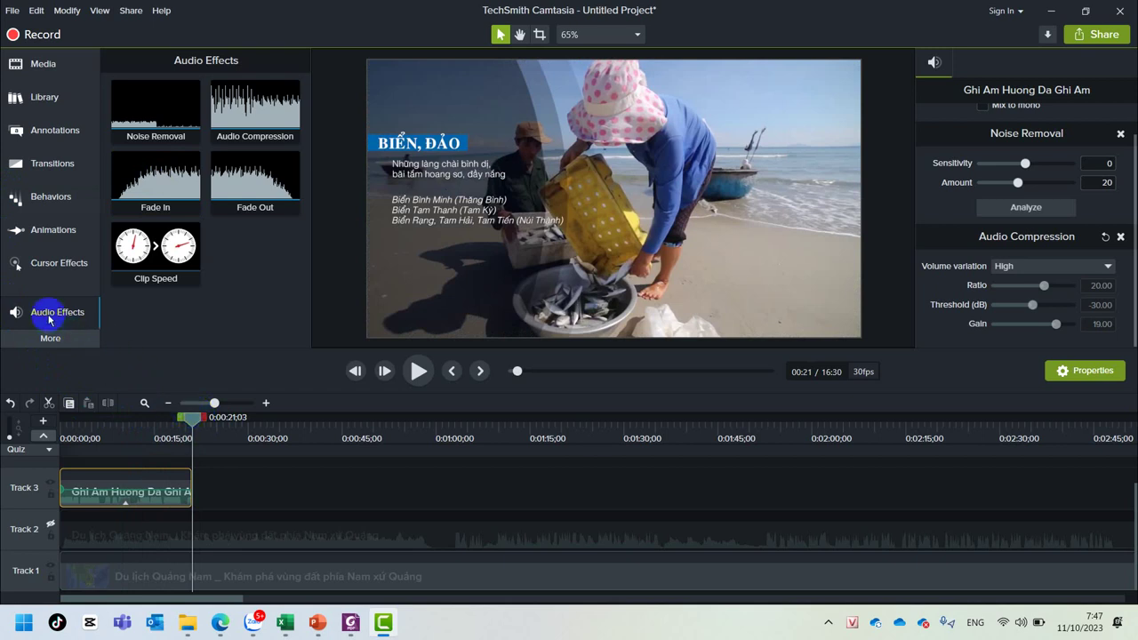
Show the media bin and select, then deselect, the travel video and audio recording
{"action": "left_click", "coordinate": [25, 67]}
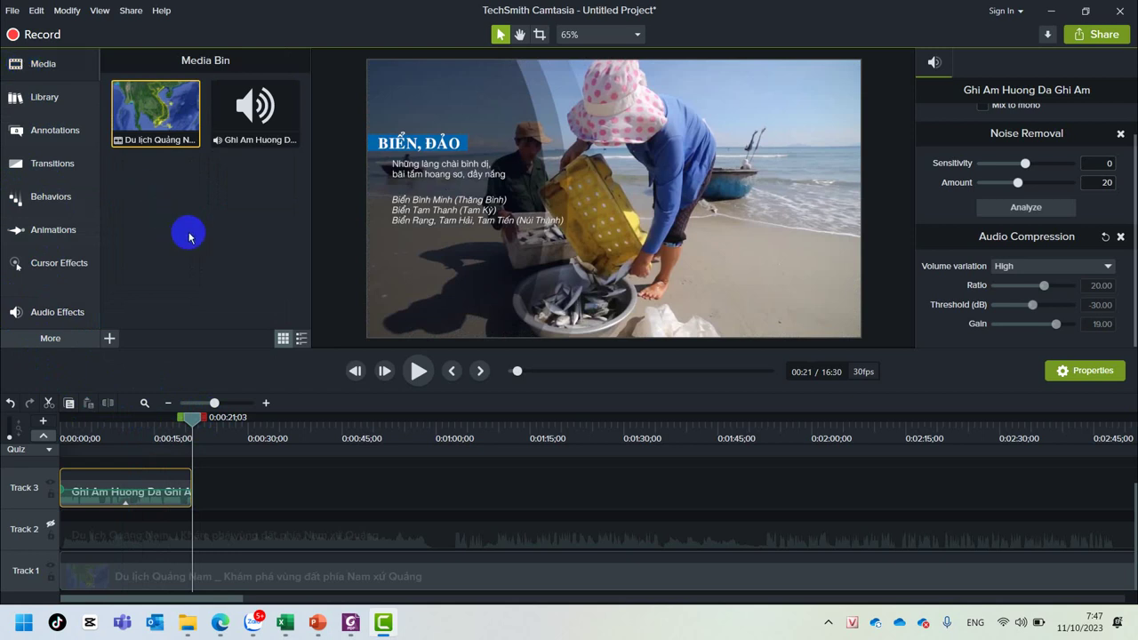
{"action": "left_click", "coordinate": [156, 122]}
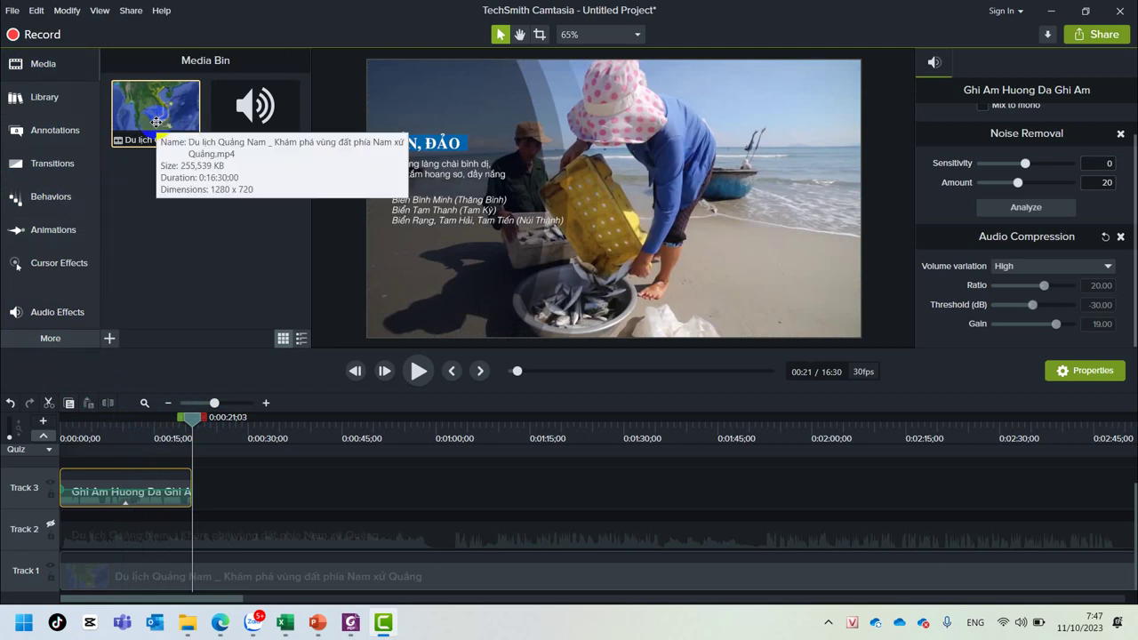
{"action": "left_click", "coordinate": [267, 111]}
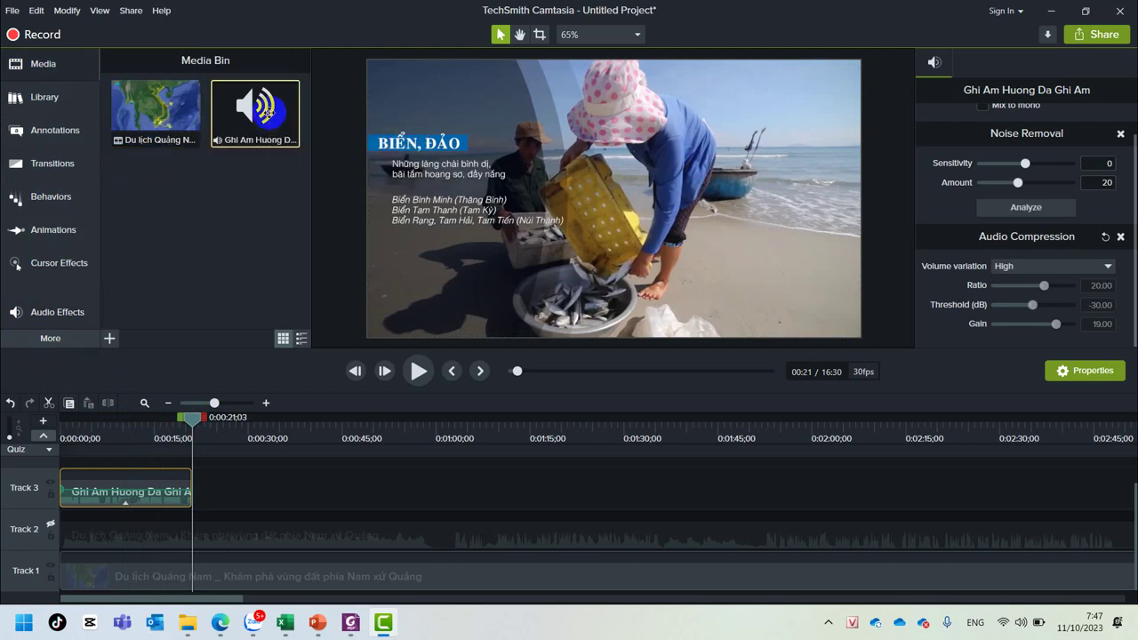
{"action": "left_click", "coordinate": [234, 203]}
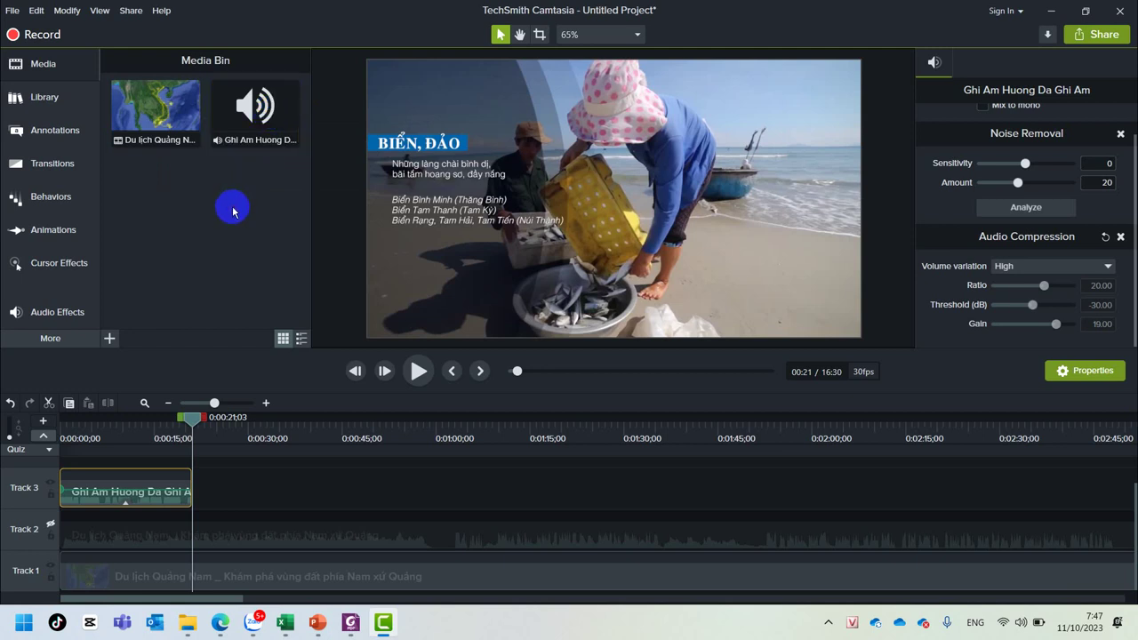
Start Import Media from the computer, then cancel the file picker without importing
{"action": "left_click", "coordinate": [110, 339]}
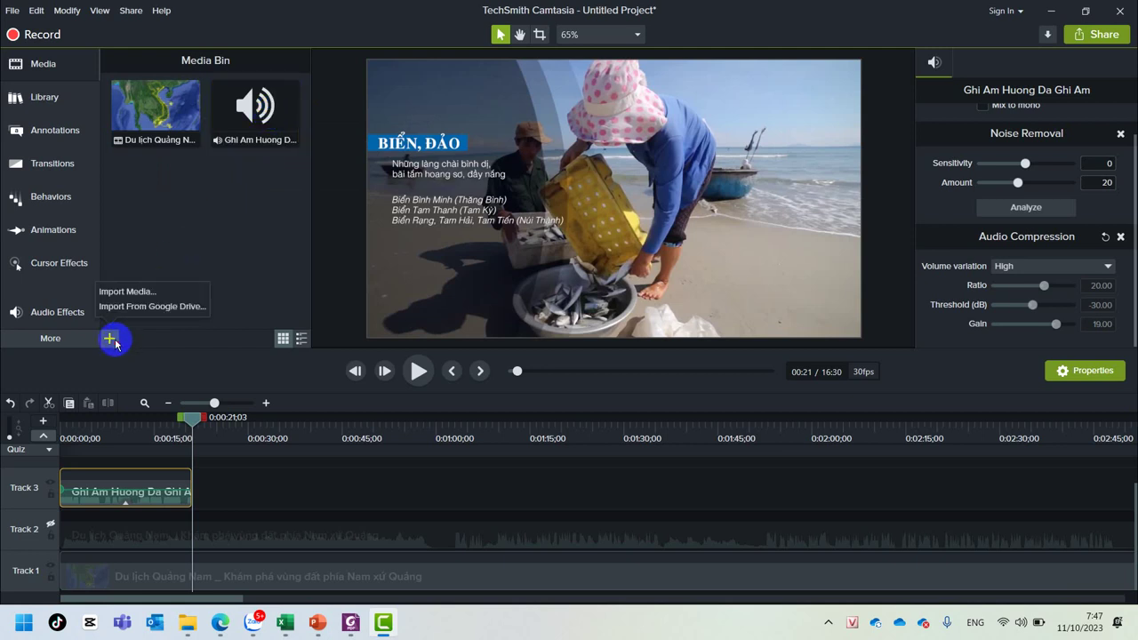
{"action": "left_click", "coordinate": [153, 294]}
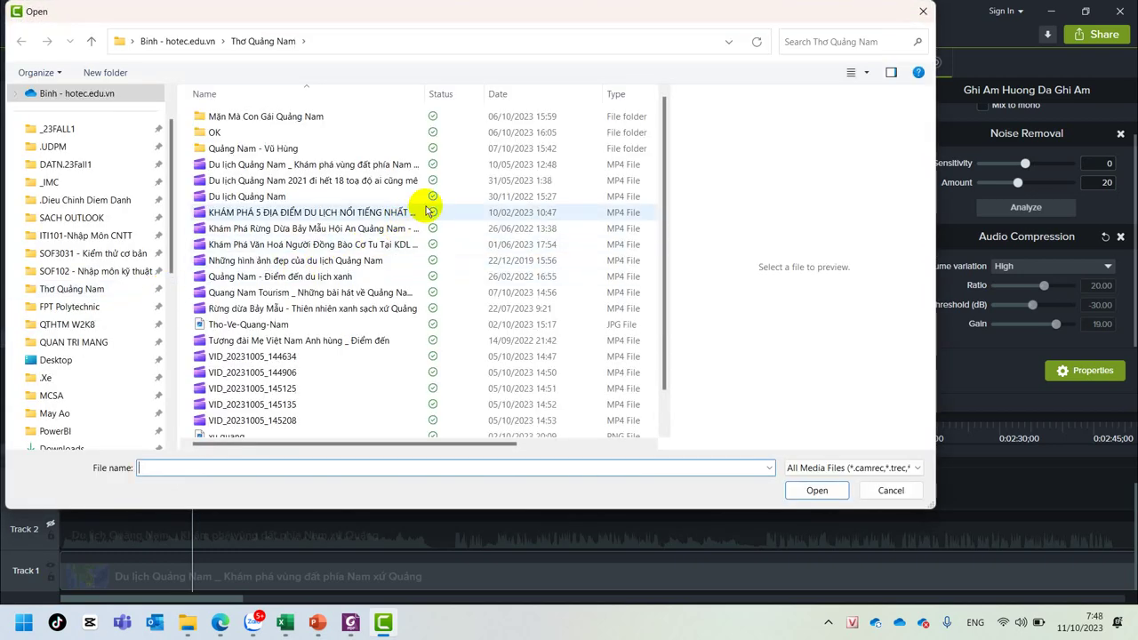
{"action": "left_click", "coordinate": [922, 10]}
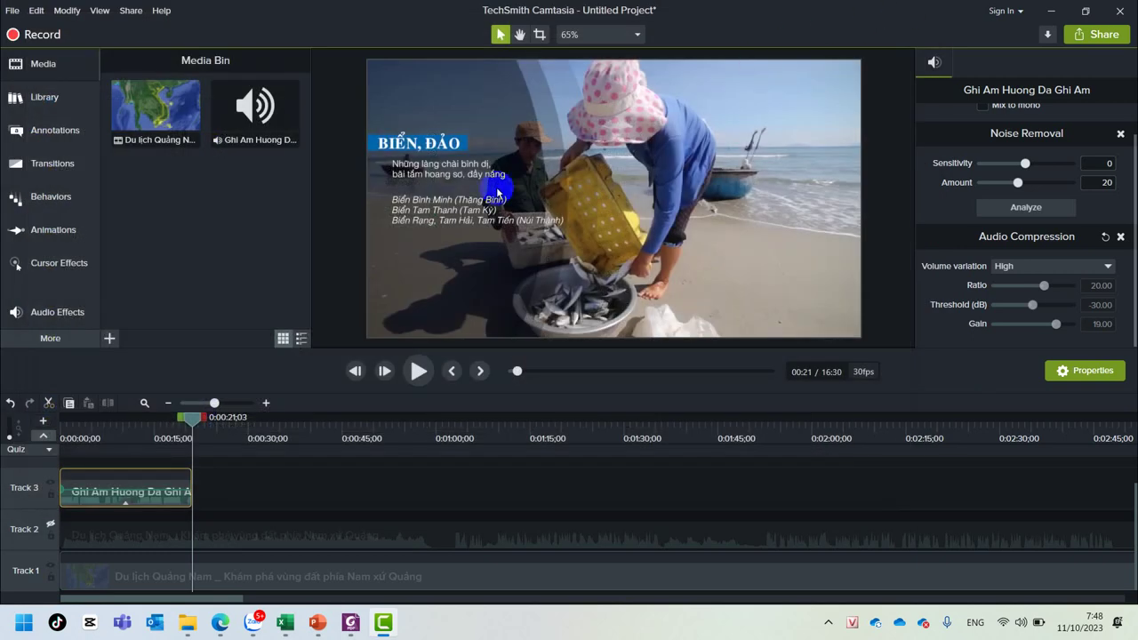
Toggle the media bin between list and thumbnail view, then show the Audio Effects library
{"action": "left_click", "coordinate": [301, 339]}
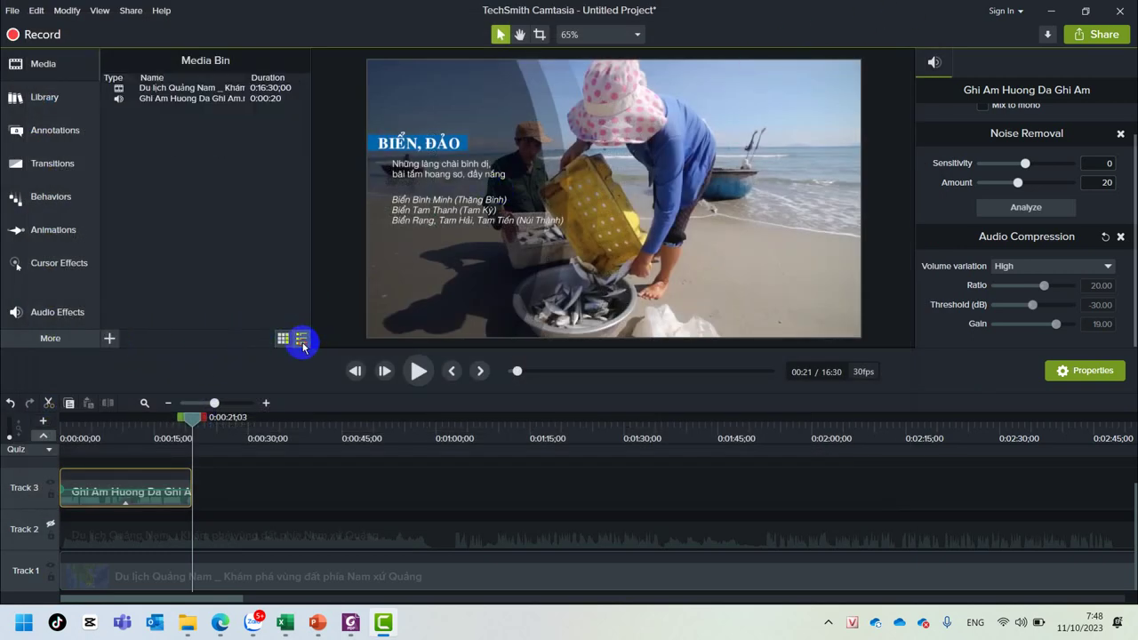
{"action": "left_click", "coordinate": [283, 338]}
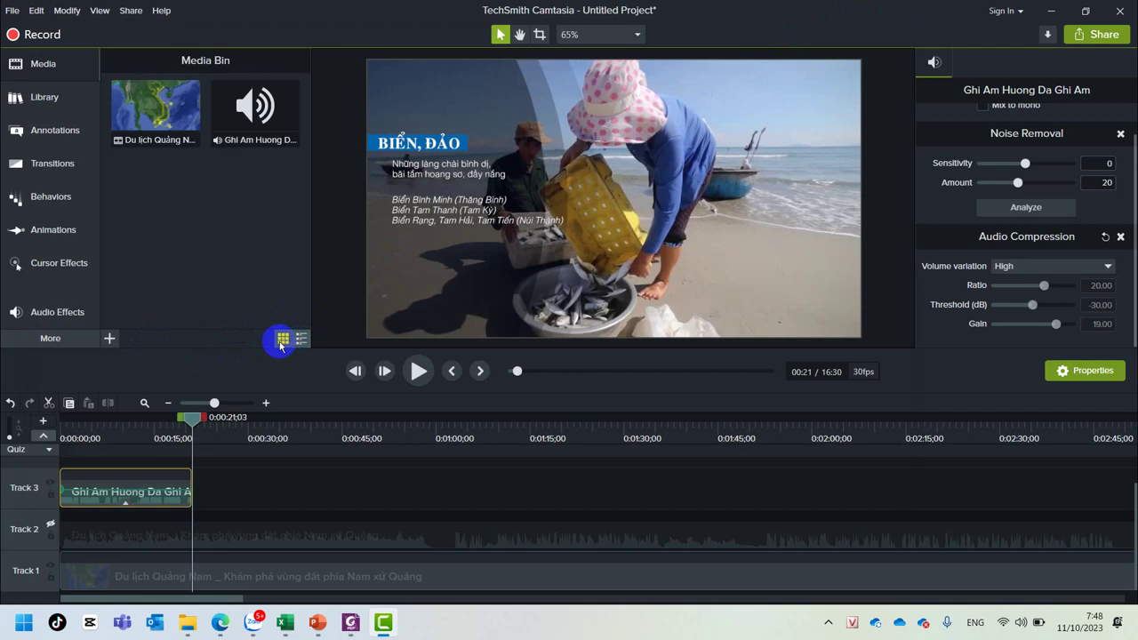
{"action": "left_click", "coordinate": [109, 339]}
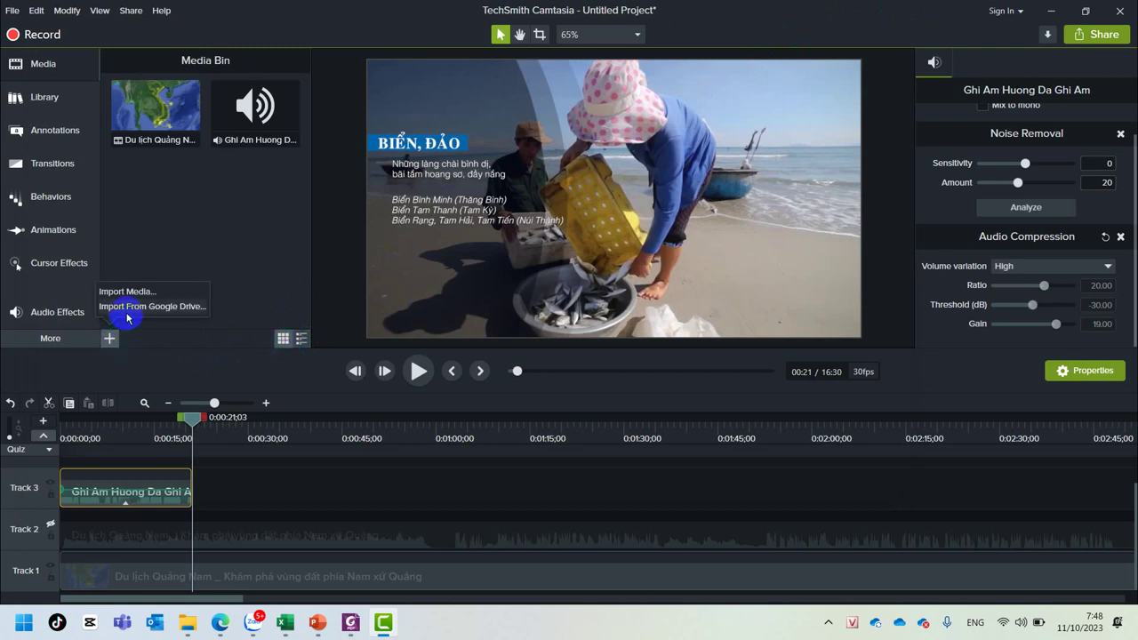
{"action": "left_click", "coordinate": [143, 240]}
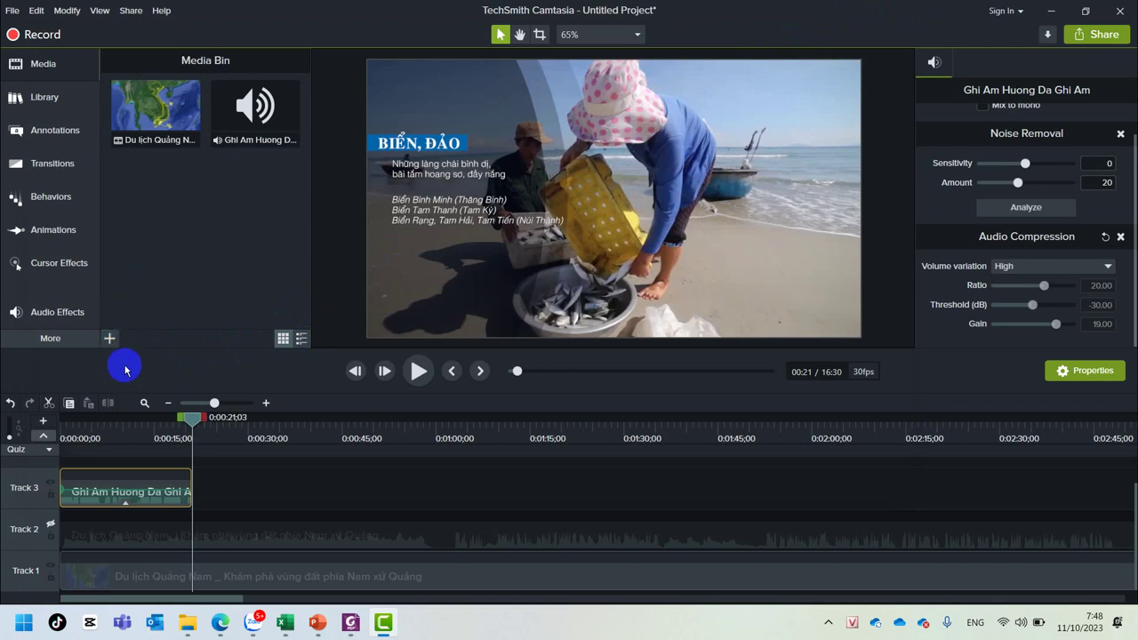
{"action": "left_click", "coordinate": [56, 313]}
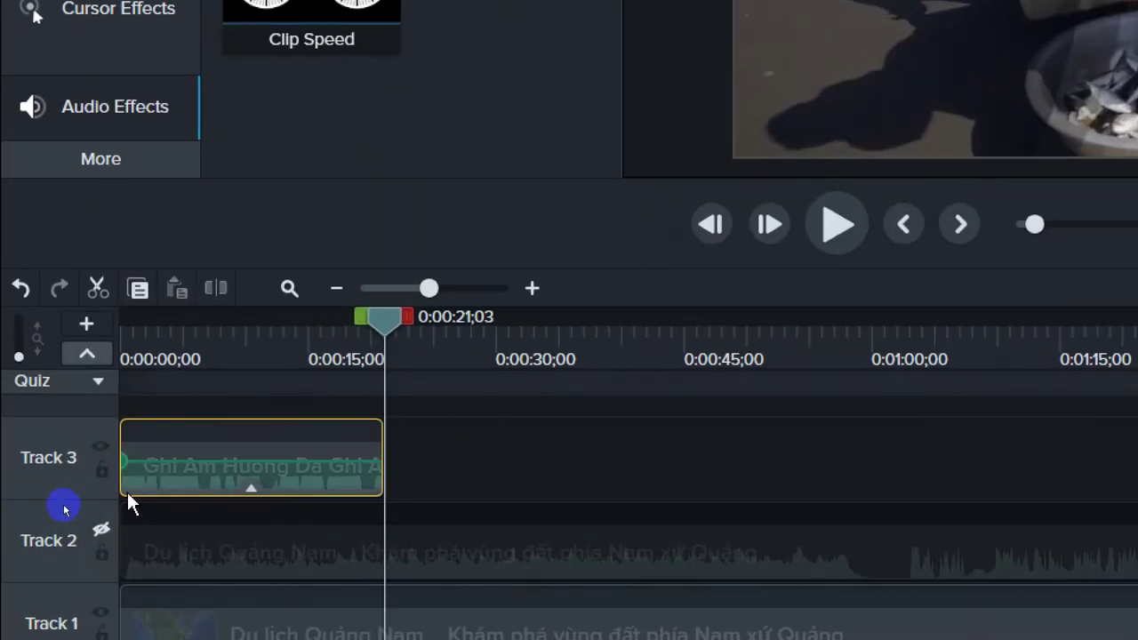
{"action": "scroll", "coordinate": [255, 538], "scroll_direction": "up", "scroll_amount": 3}
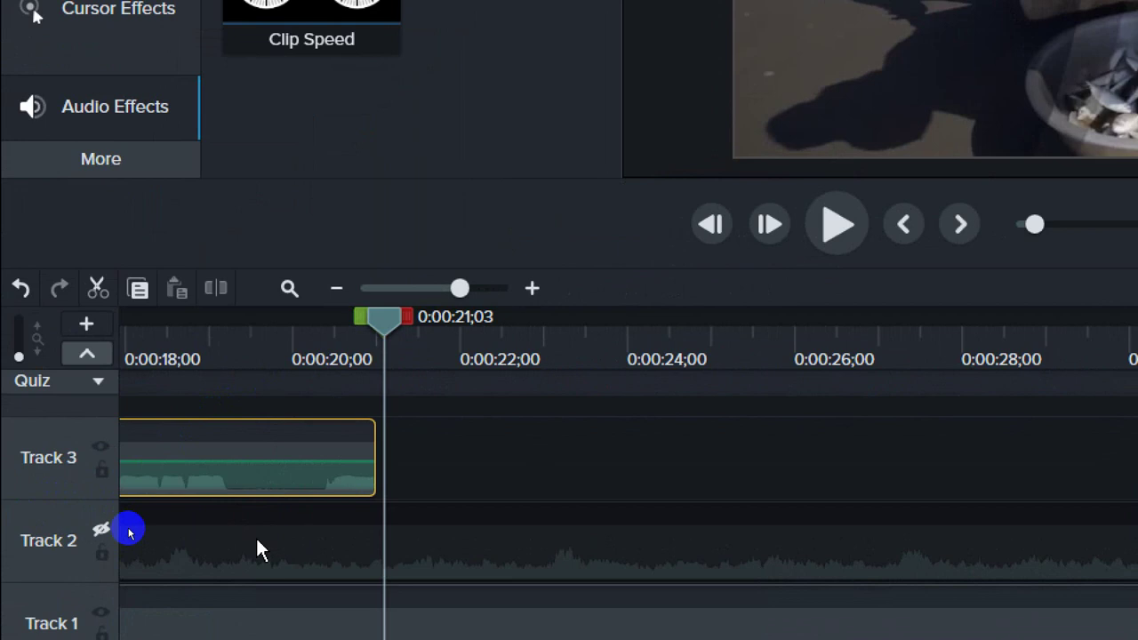
{"action": "scroll", "coordinate": [257, 549], "scroll_direction": "down", "scroll_amount": 2}
{"action": "scroll", "coordinate": [258, 550], "scroll_direction": "up", "scroll_amount": 3}
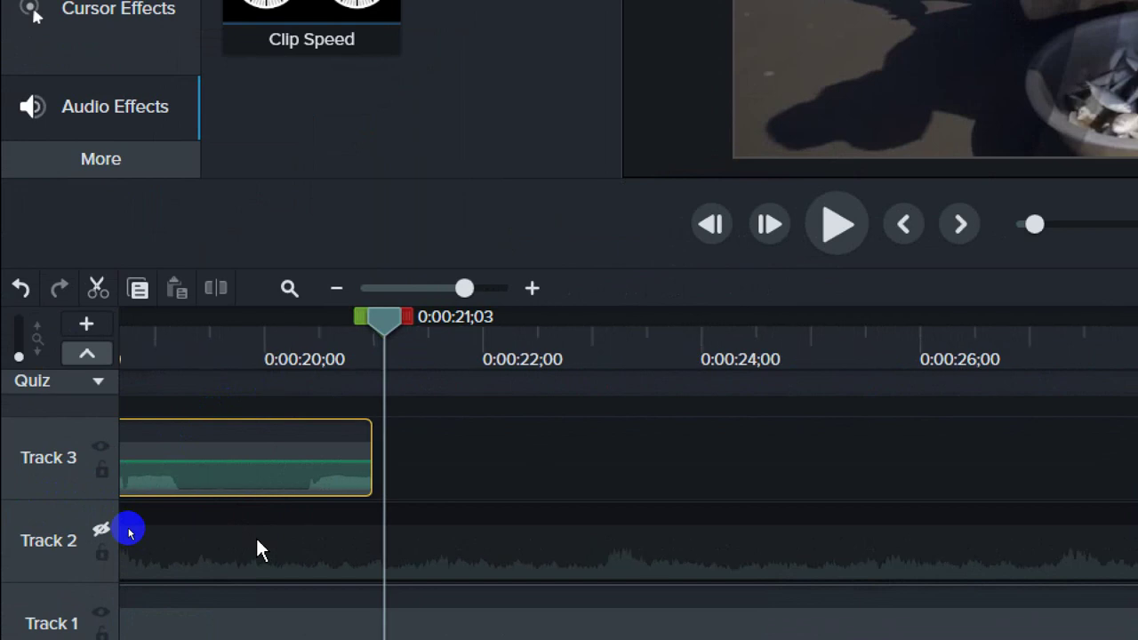
{"action": "scroll", "coordinate": [257, 549], "scroll_direction": "down", "scroll_amount": 4}
{"action": "scroll", "coordinate": [256, 538], "scroll_direction": "down", "scroll_amount": 1}
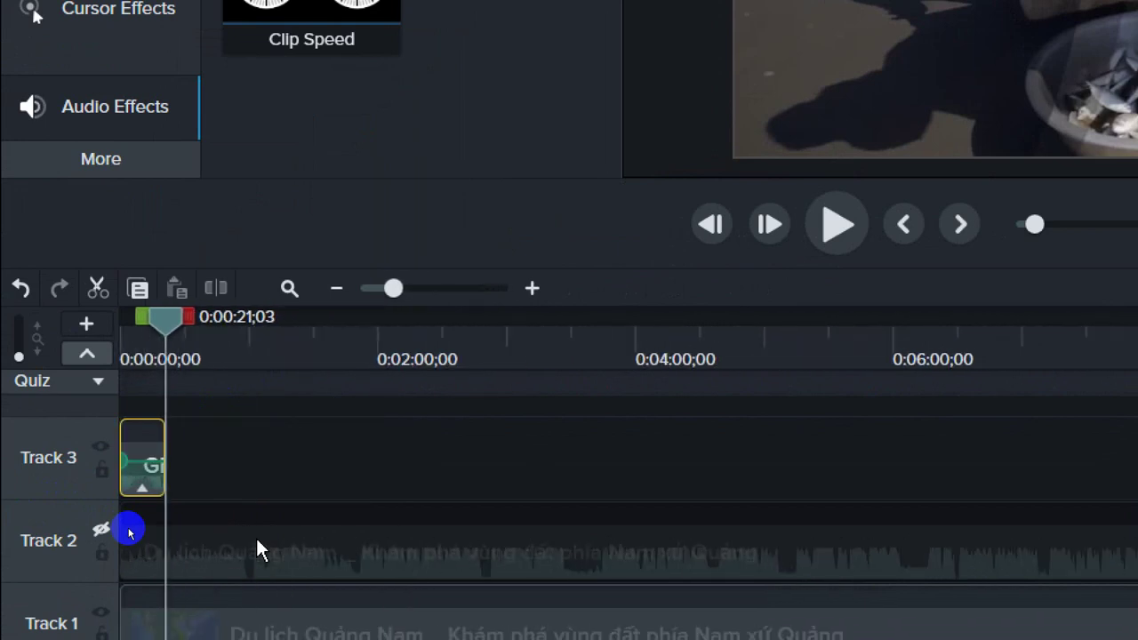
{"action": "scroll", "coordinate": [256, 538], "scroll_direction": "down", "scroll_amount": 1}
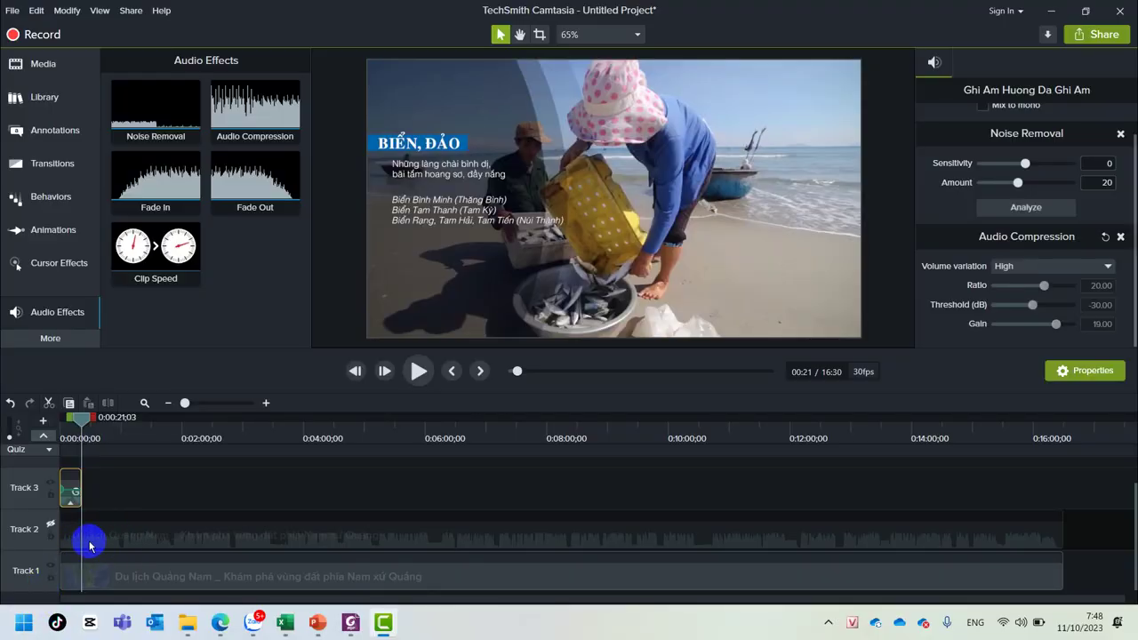
{"action": "mouse_move", "coordinate": [159, 544]}
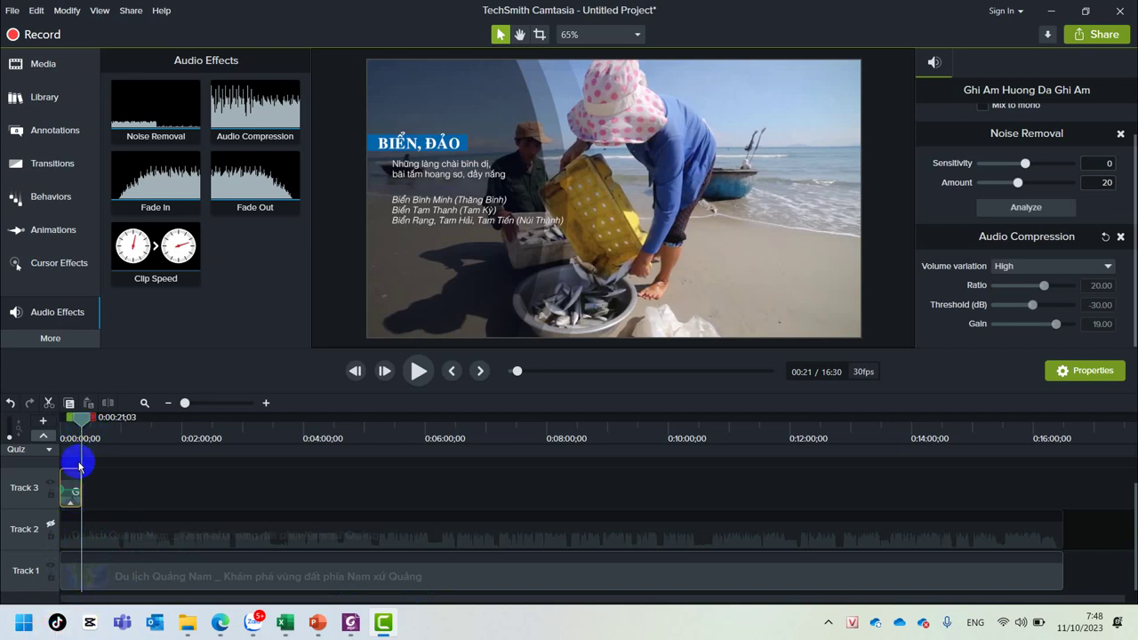
{"action": "scroll", "coordinate": [71, 488], "scroll_direction": "up", "scroll_amount": 5}
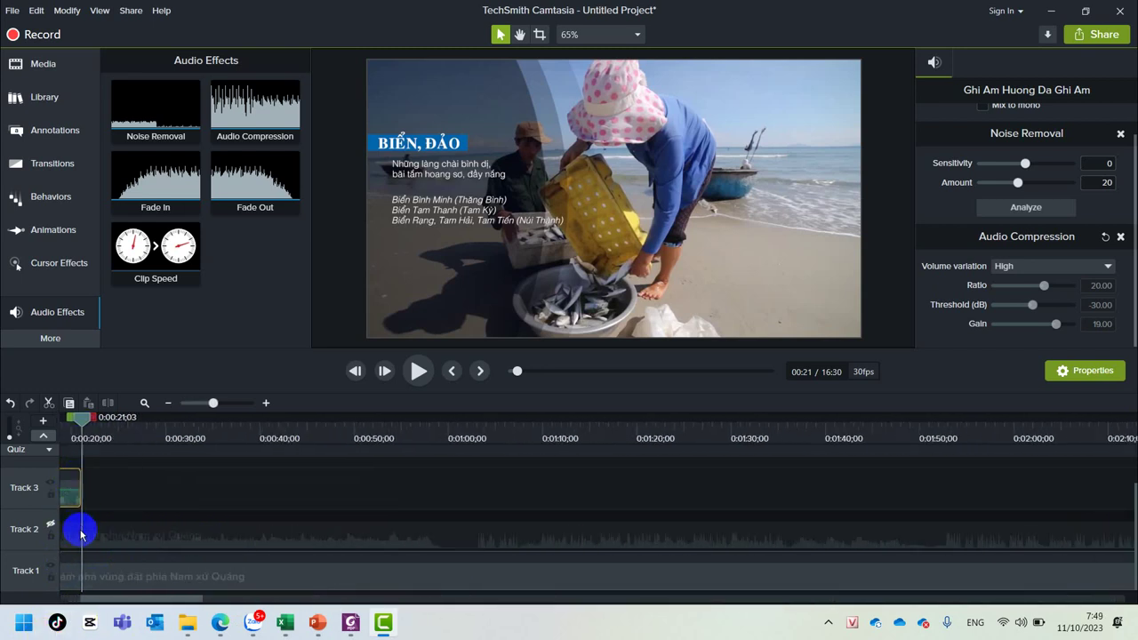
{"action": "left_click_drag", "start_coordinate": [147, 598], "coordinate": [64, 597]}
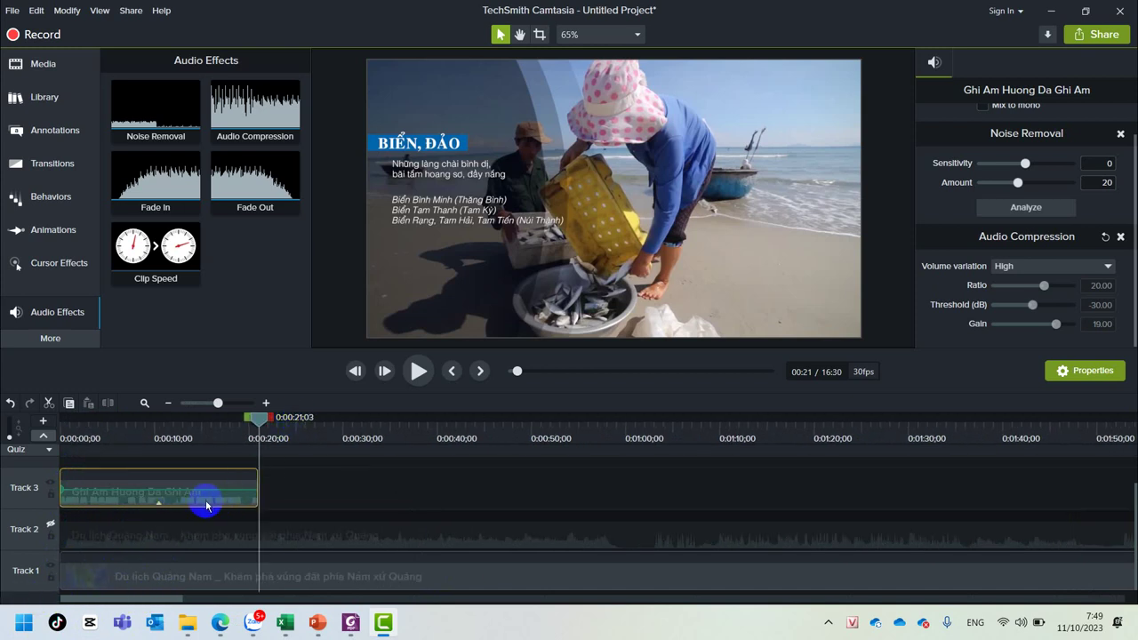
{"action": "scroll", "coordinate": [204, 501], "scroll_direction": "down", "scroll_amount": 5}
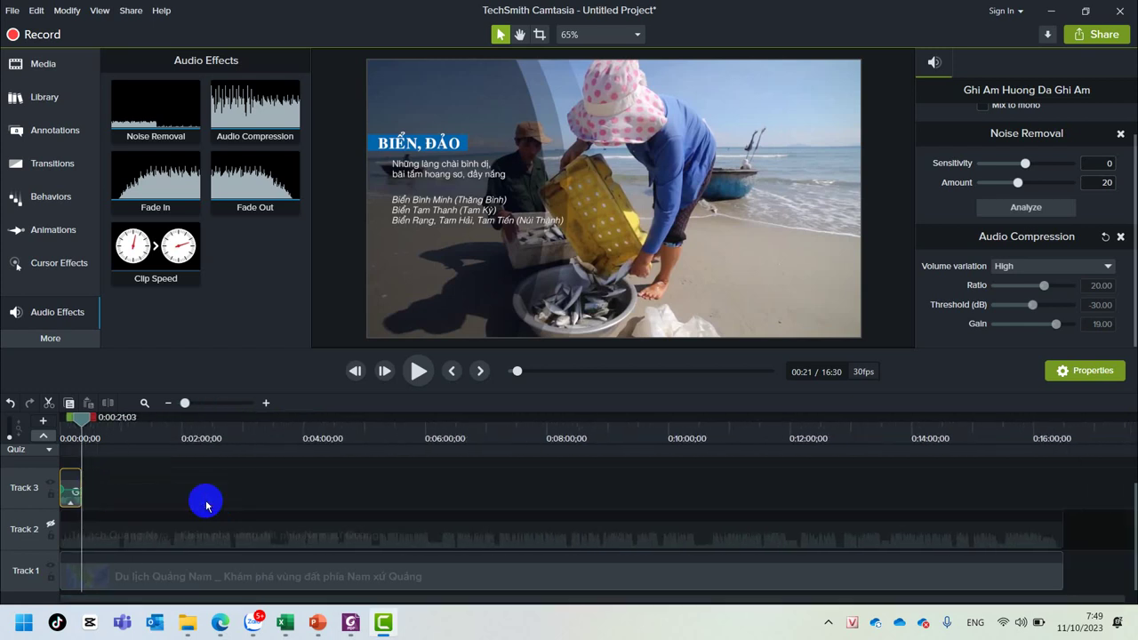
{"action": "scroll", "coordinate": [205, 505], "scroll_direction": "up", "scroll_amount": 7}
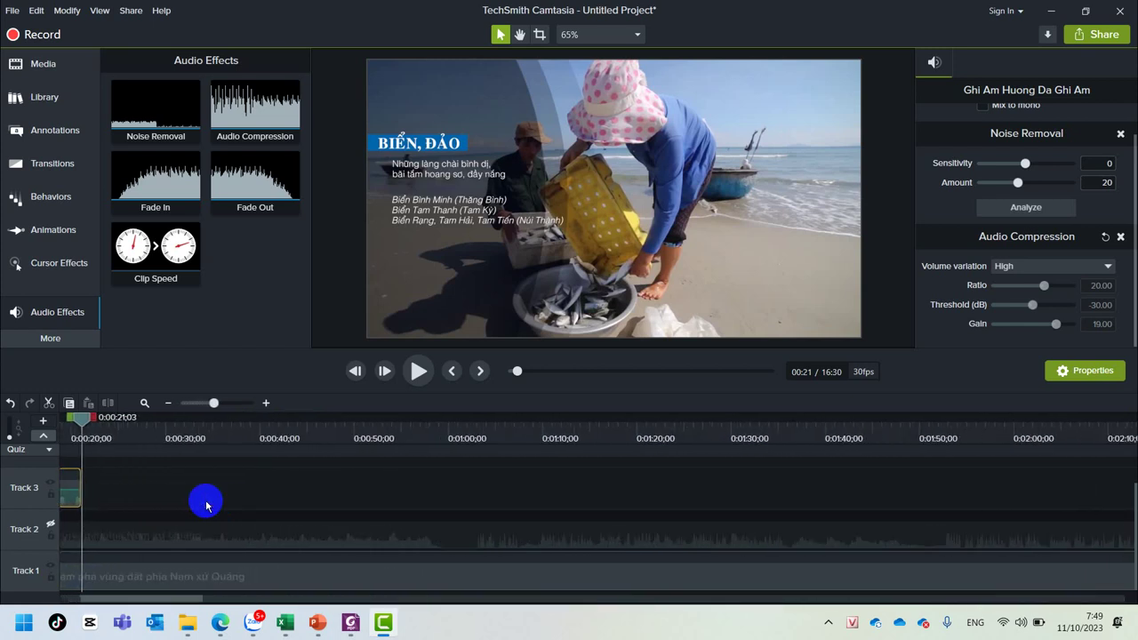
{"action": "left_click_drag", "start_coordinate": [93, 599], "coordinate": [10, 601]}
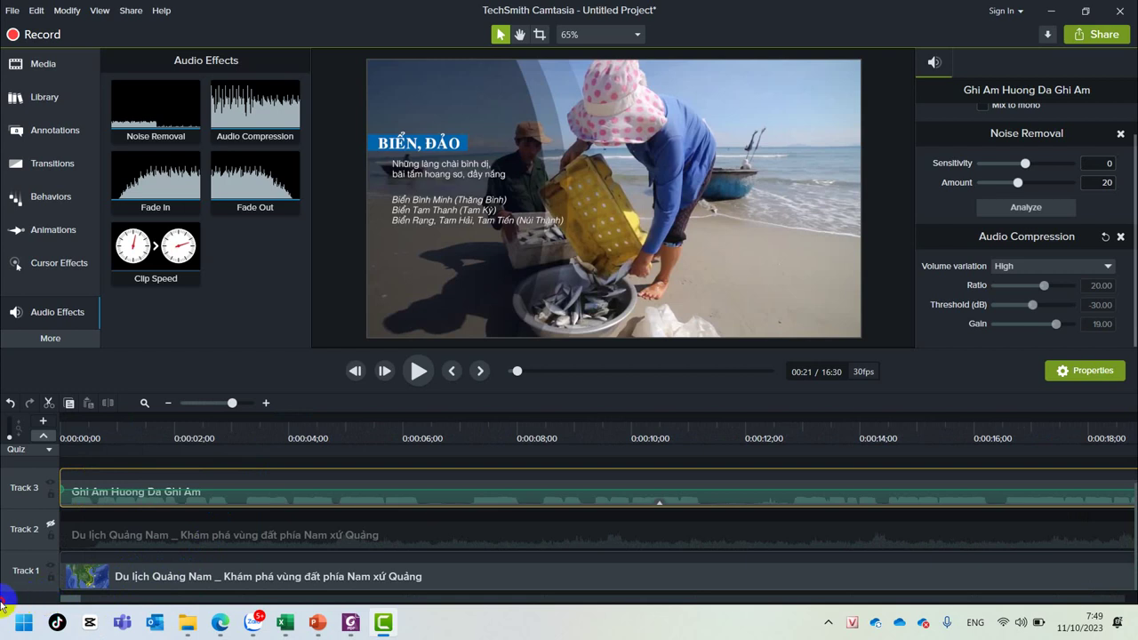
{"action": "scroll", "coordinate": [115, 526], "scroll_direction": "up", "scroll_amount": 3}
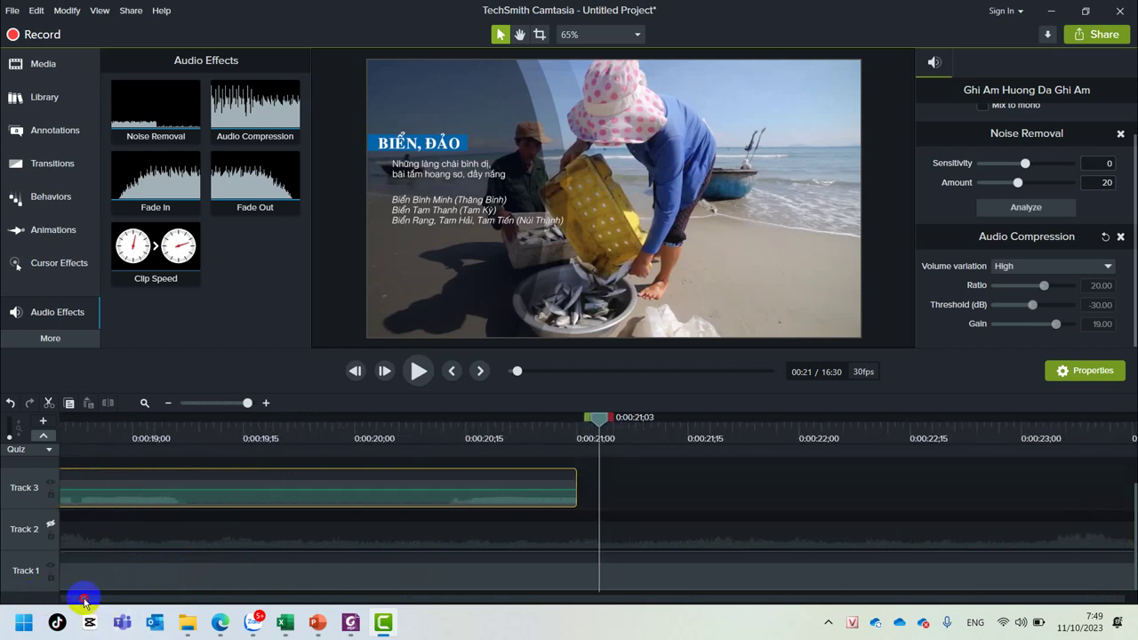
{"action": "left_click_drag", "start_coordinate": [84, 600], "coordinate": [0, 607]}
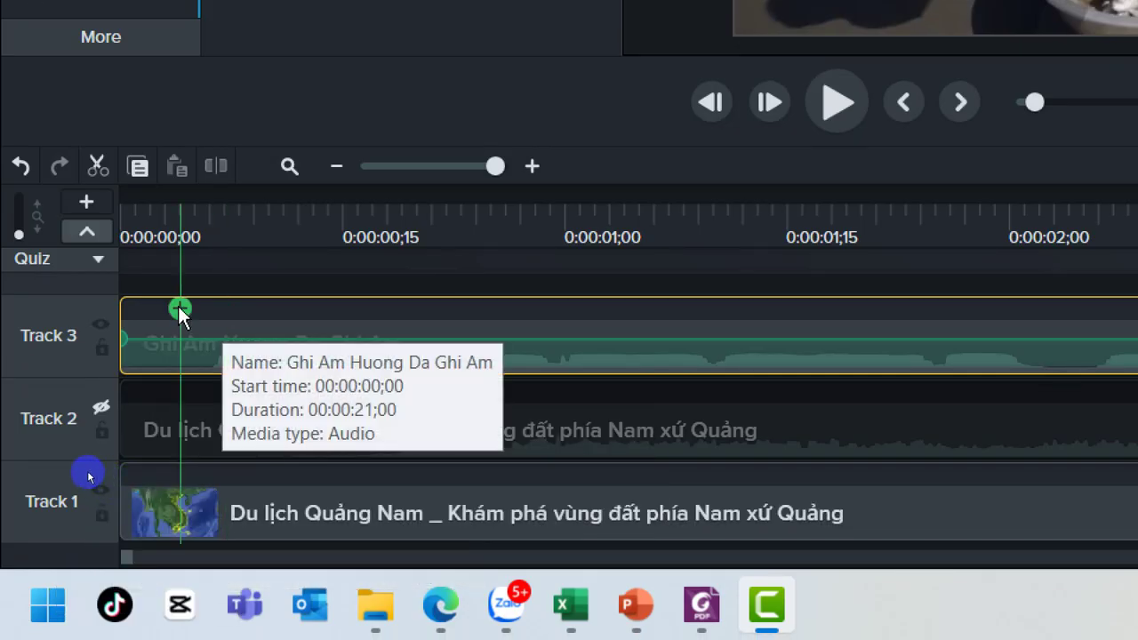
{"action": "left_click", "coordinate": [136, 205]}
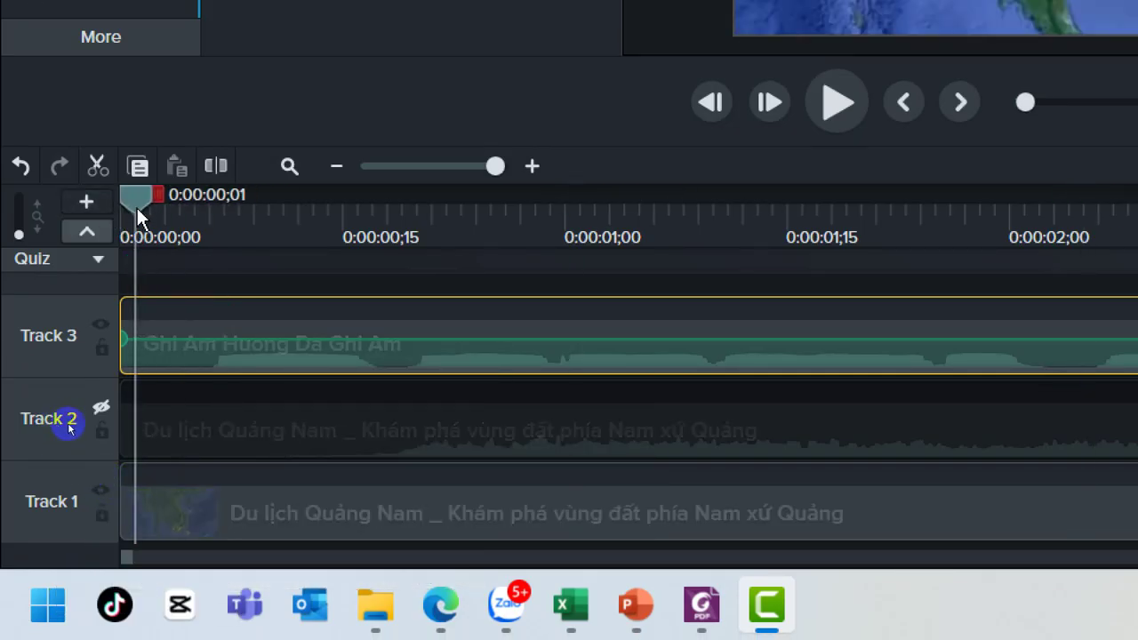
{"action": "key", "text": "space"}
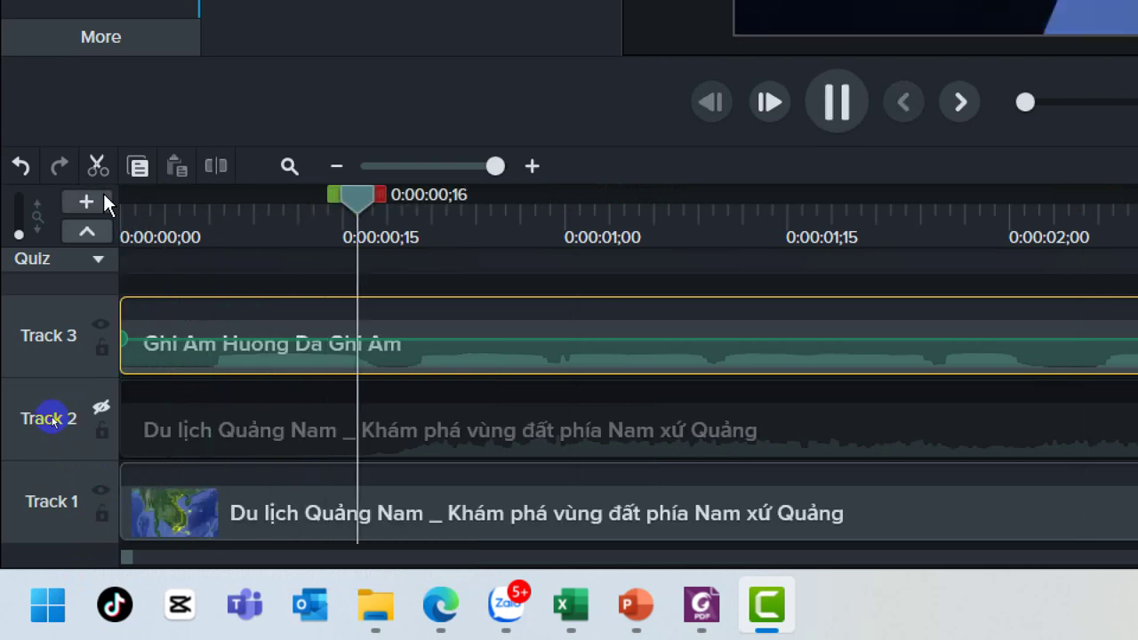
{"action": "key", "text": "space"}
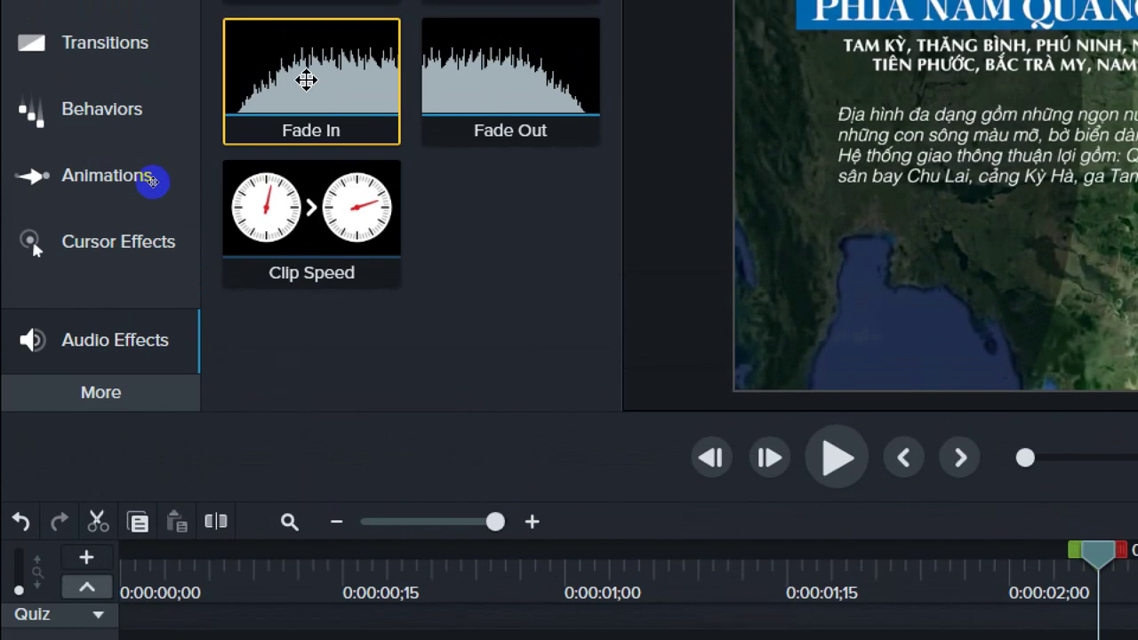
Drop Fade In and then Fade Out onto the 'Ghi Am Huong Da Ghi Am' clip on Track 3
{"action": "left_click_drag", "start_coordinate": [306, 80], "coordinate": [230, 455]}
{"action": "scroll", "coordinate": [318, 549], "scroll_direction": "down", "scroll_amount": 1}
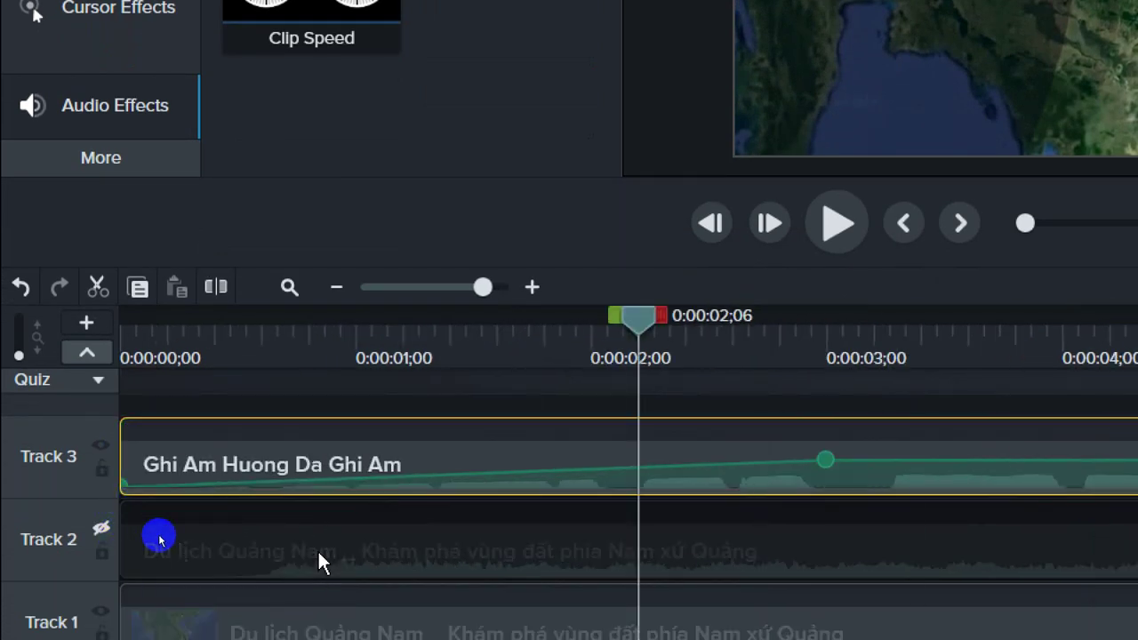
{"action": "scroll", "coordinate": [227, 437], "scroll_direction": "down", "scroll_amount": 1}
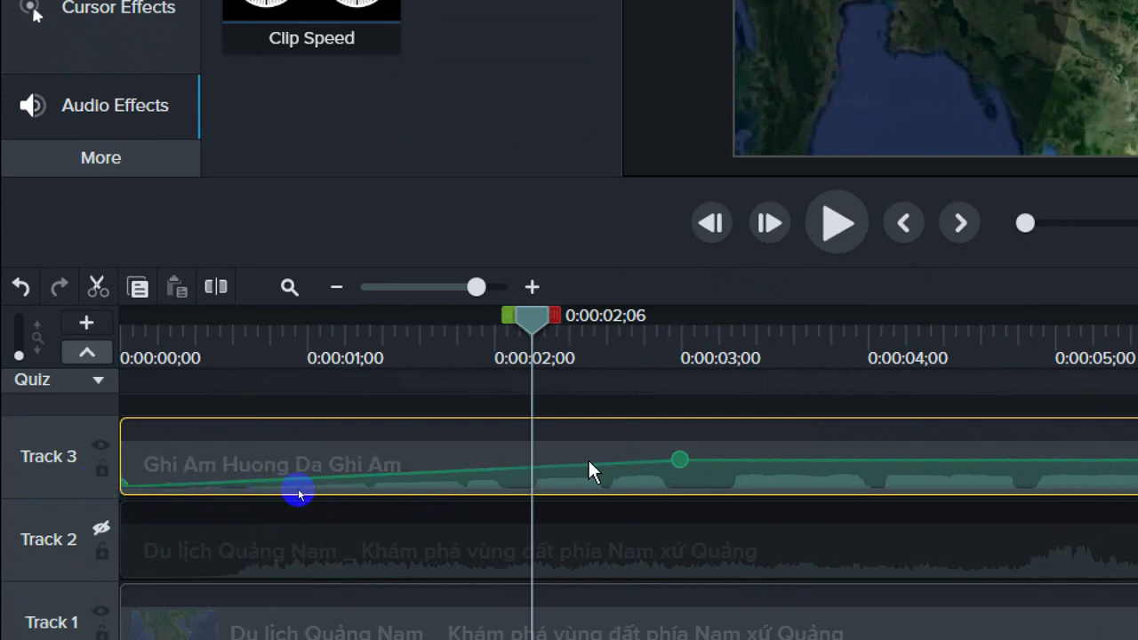
{"action": "scroll", "coordinate": [665, 461], "scroll_direction": "down", "scroll_amount": 3}
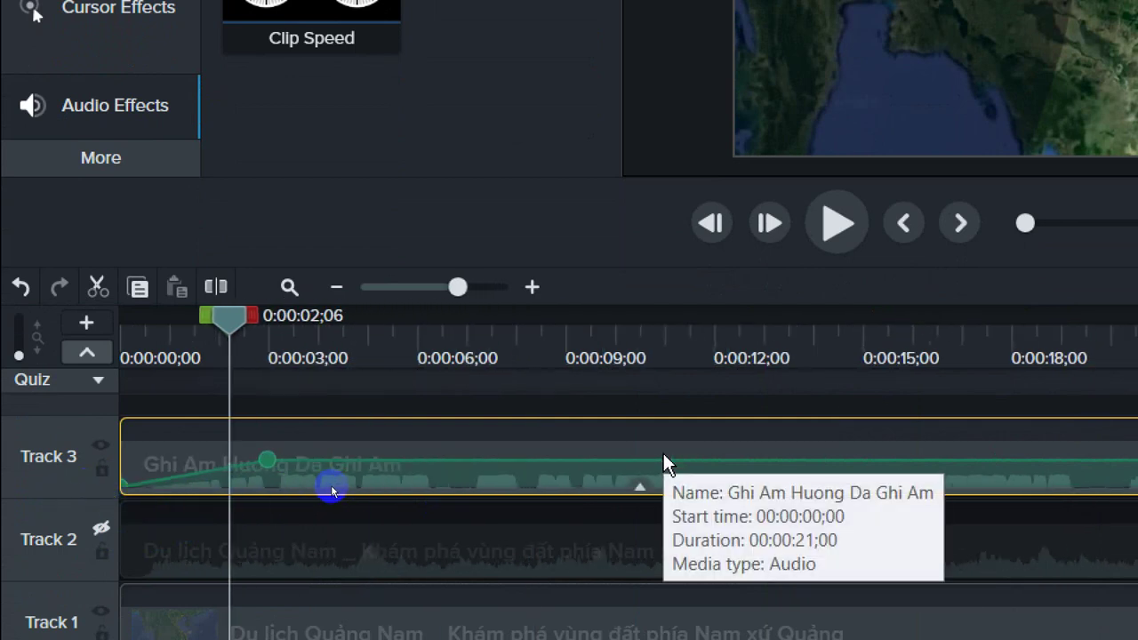
{"action": "scroll", "coordinate": [665, 460], "scroll_direction": "up", "scroll_amount": 1}
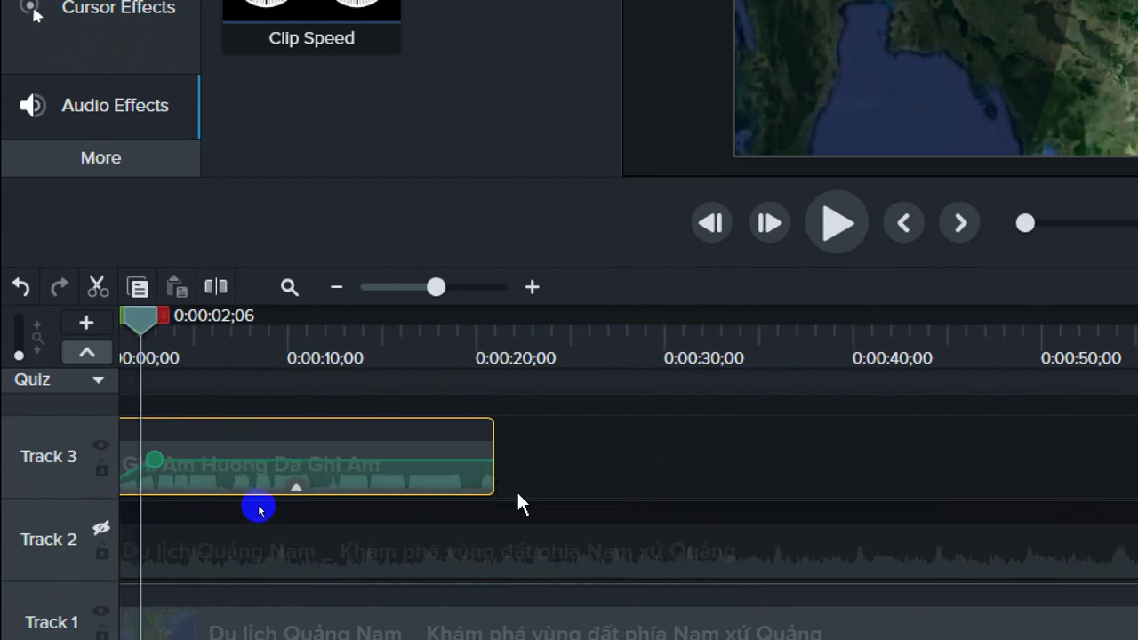
{"action": "scroll", "coordinate": [516, 501], "scroll_direction": "up", "scroll_amount": 1}
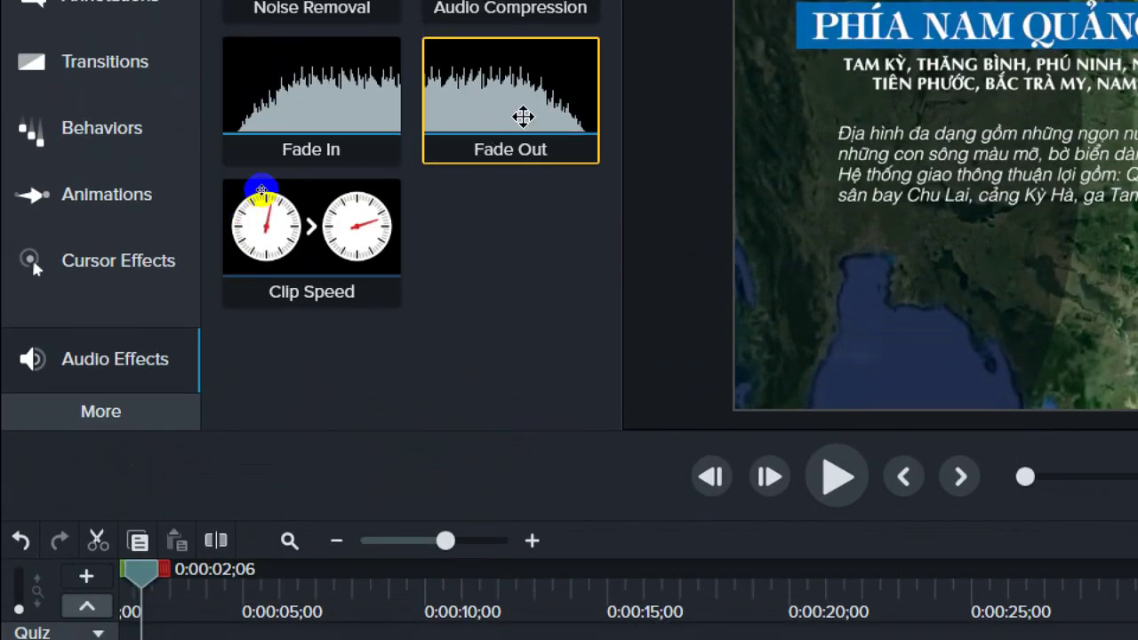
{"action": "left_click_drag", "start_coordinate": [521, 115], "coordinate": [783, 352]}
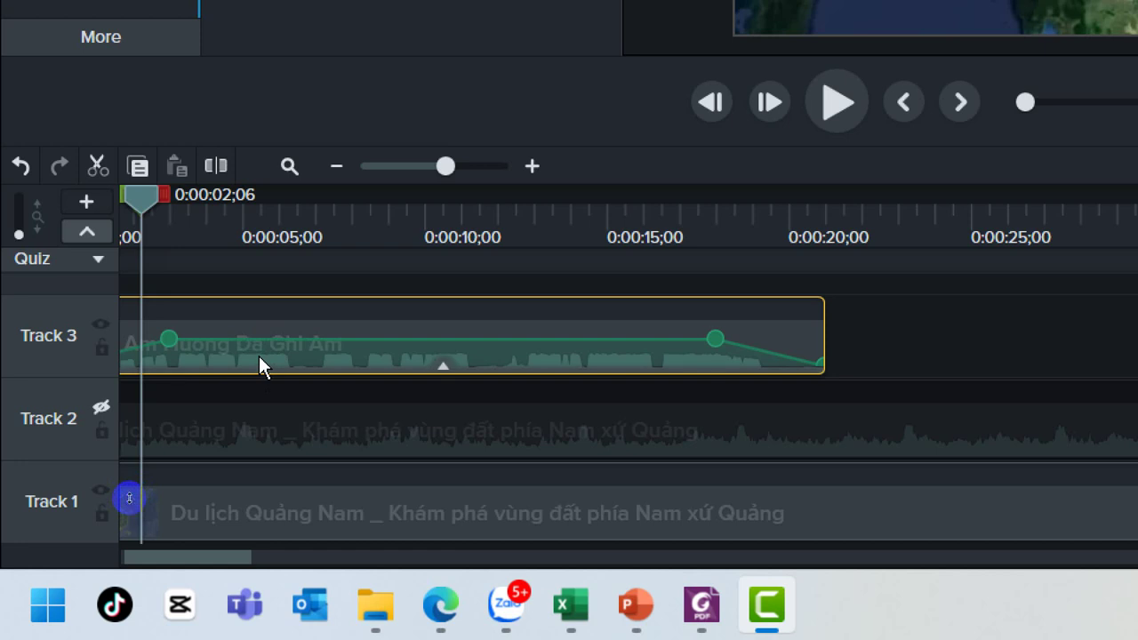
Select the Track 1 video, then the Track 3 audio clip, and rewind to 0:00:00;00
{"action": "left_click", "coordinate": [267, 529]}
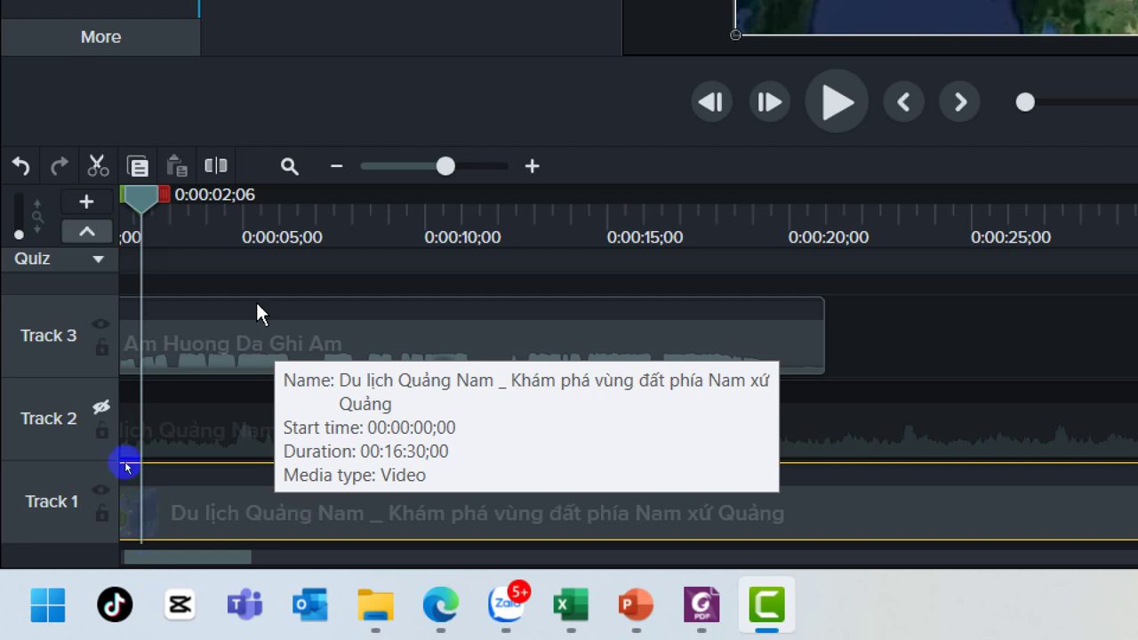
{"action": "left_click", "coordinate": [222, 343]}
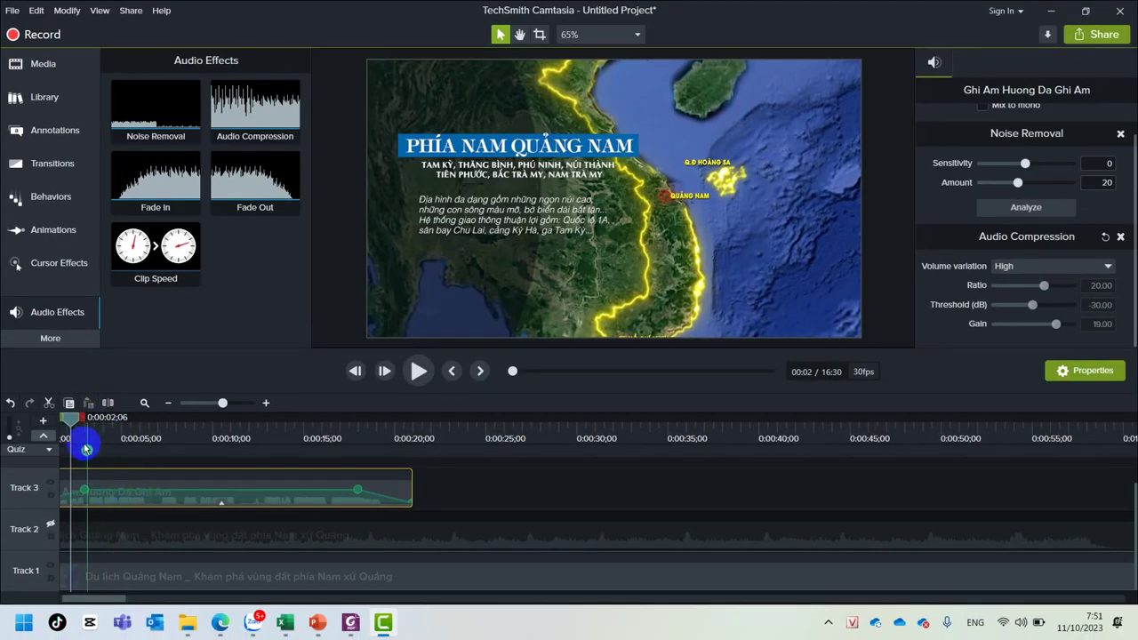
{"action": "left_click_drag", "start_coordinate": [86, 449], "coordinate": [12, 424]}
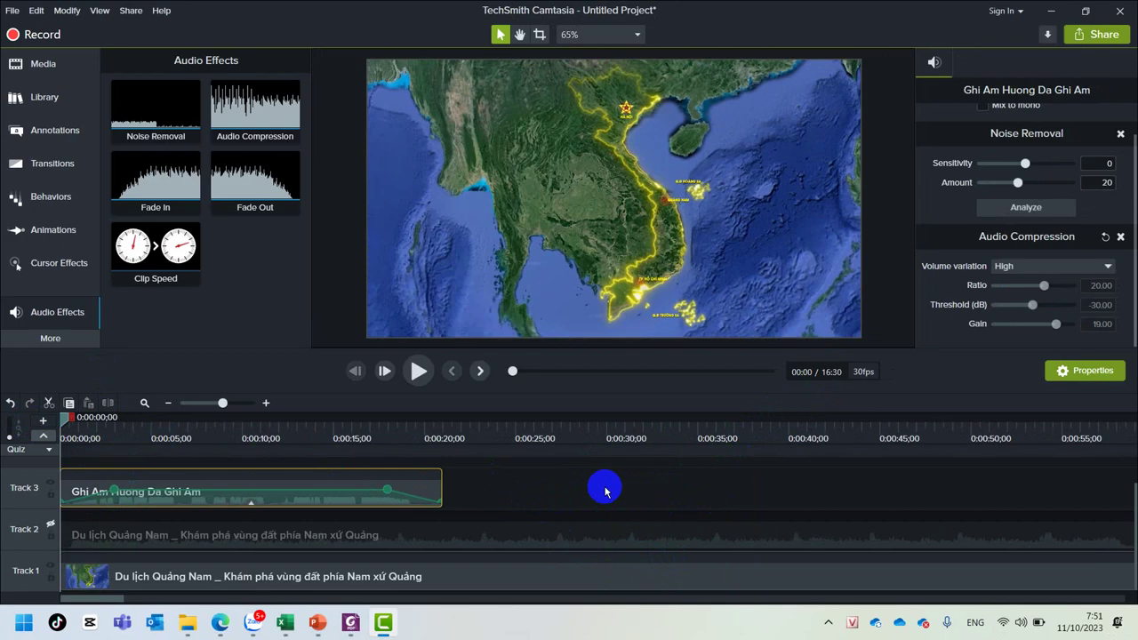
Zoom the timeline and scrub the travel footage to around 0:00:23
{"action": "scroll", "coordinate": [601, 482], "scroll_direction": "down", "scroll_amount": 4}
{"action": "scroll", "coordinate": [602, 483], "scroll_direction": "up", "scroll_amount": 3}
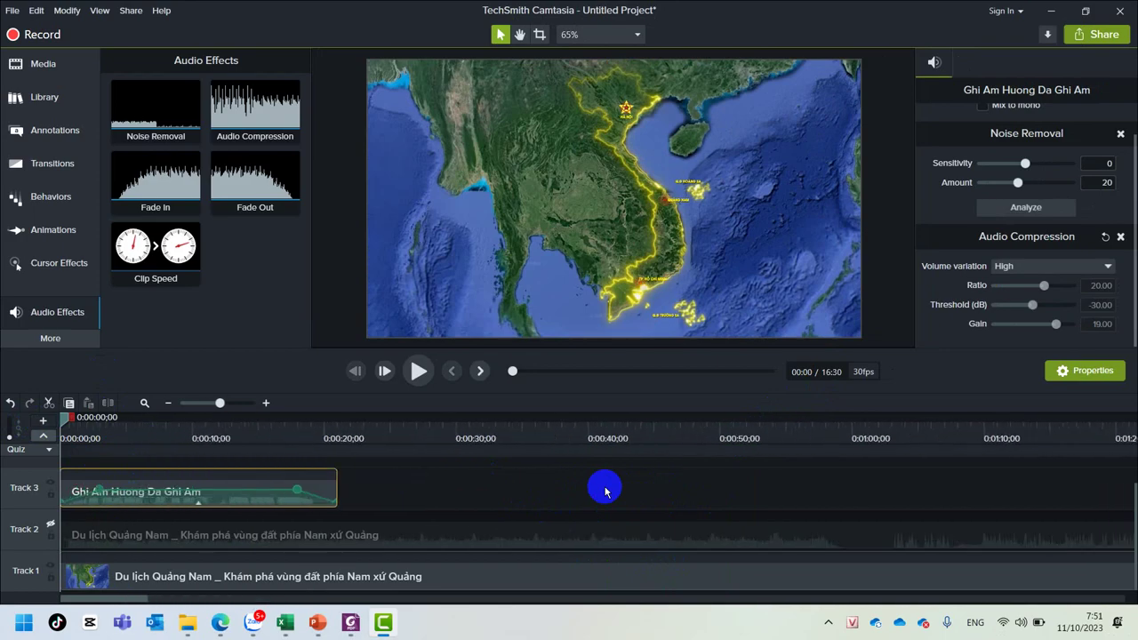
{"action": "left_click_drag", "start_coordinate": [65, 421], "coordinate": [447, 425]}
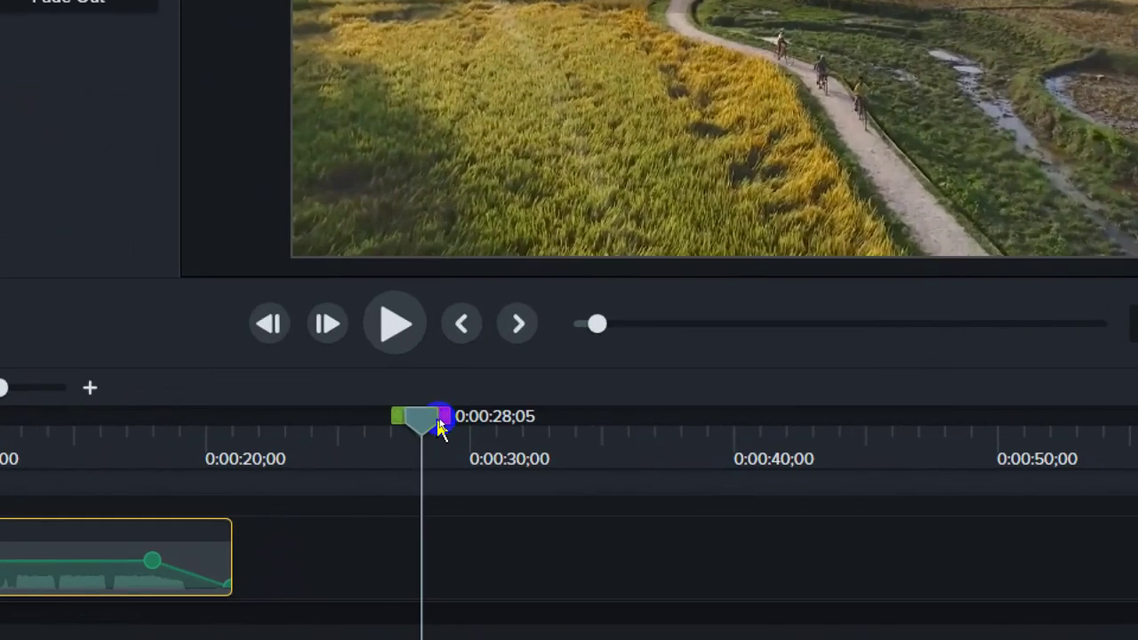
{"action": "left_click_drag", "start_coordinate": [420, 424], "coordinate": [269, 436]}
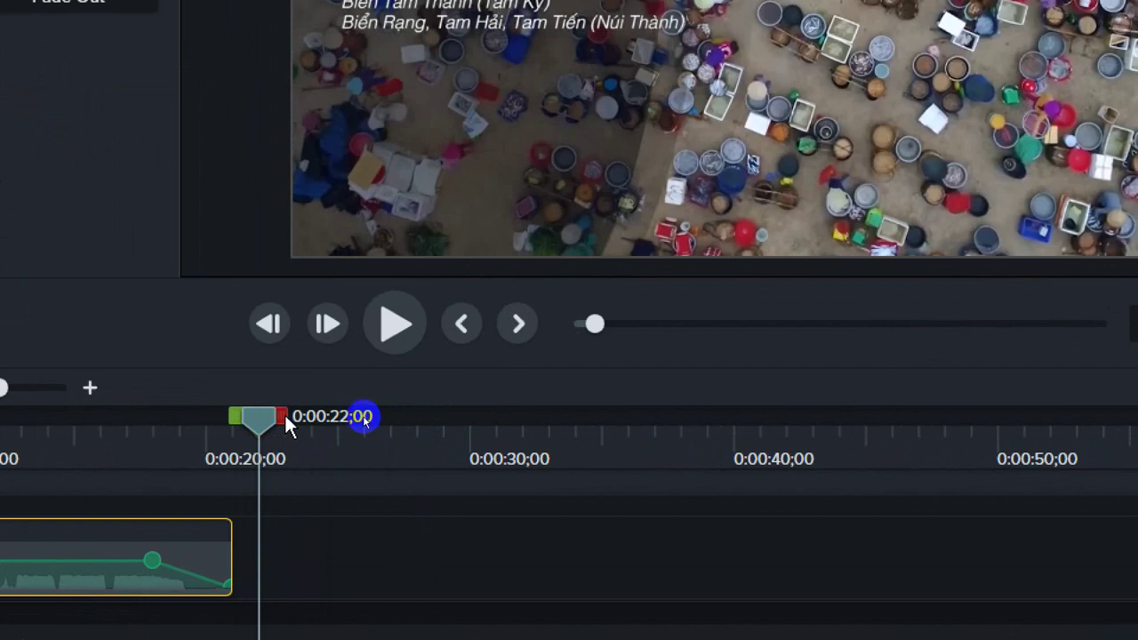
Drag the playhead handles to mark about 0:00:20 to 0:00:23, then play it back
{"action": "left_click_drag", "start_coordinate": [283, 418], "coordinate": [774, 415]}
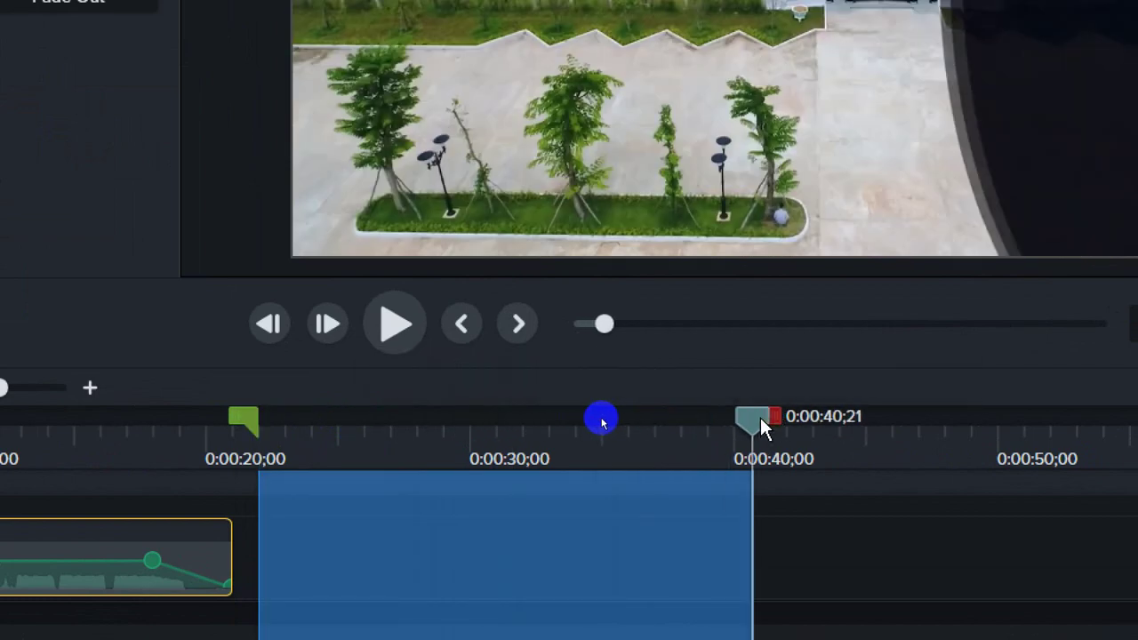
{"action": "left_click_drag", "start_coordinate": [760, 417], "coordinate": [271, 456]}
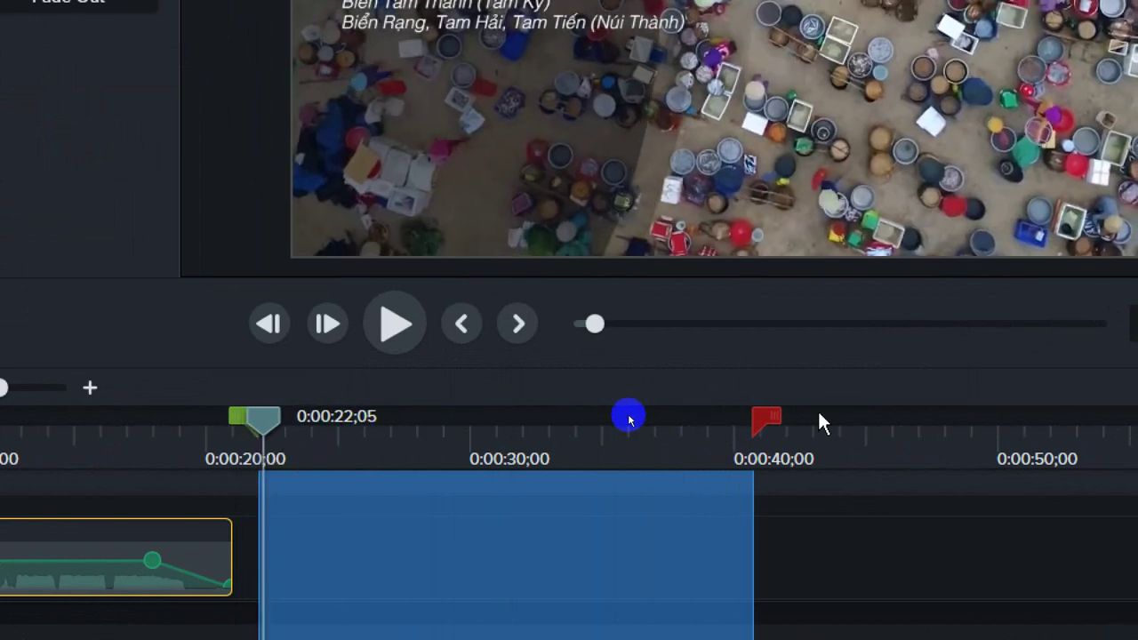
{"action": "mouse_move", "coordinate": [766, 418]}
{"action": "left_mouse_down"}
{"action": "mouse_move", "coordinate": [429, 449]}
{"action": "mouse_move", "coordinate": [313, 437]}
{"action": "left_mouse_up"}
{"action": "key", "text": "space"}
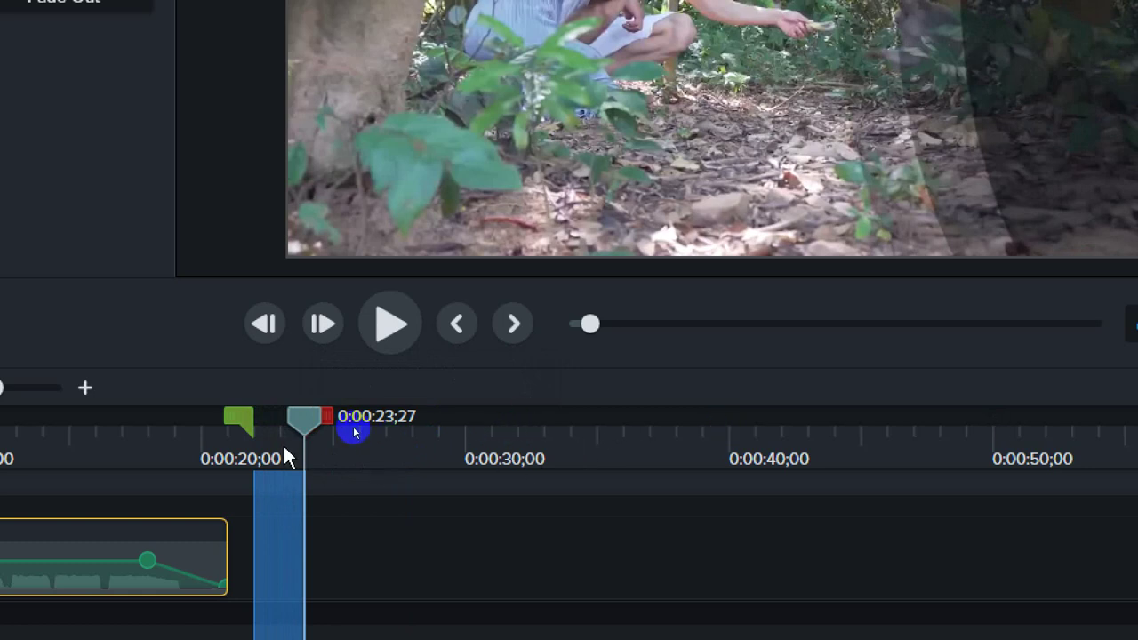
{"action": "left_click_drag", "start_coordinate": [295, 420], "coordinate": [270, 426]}
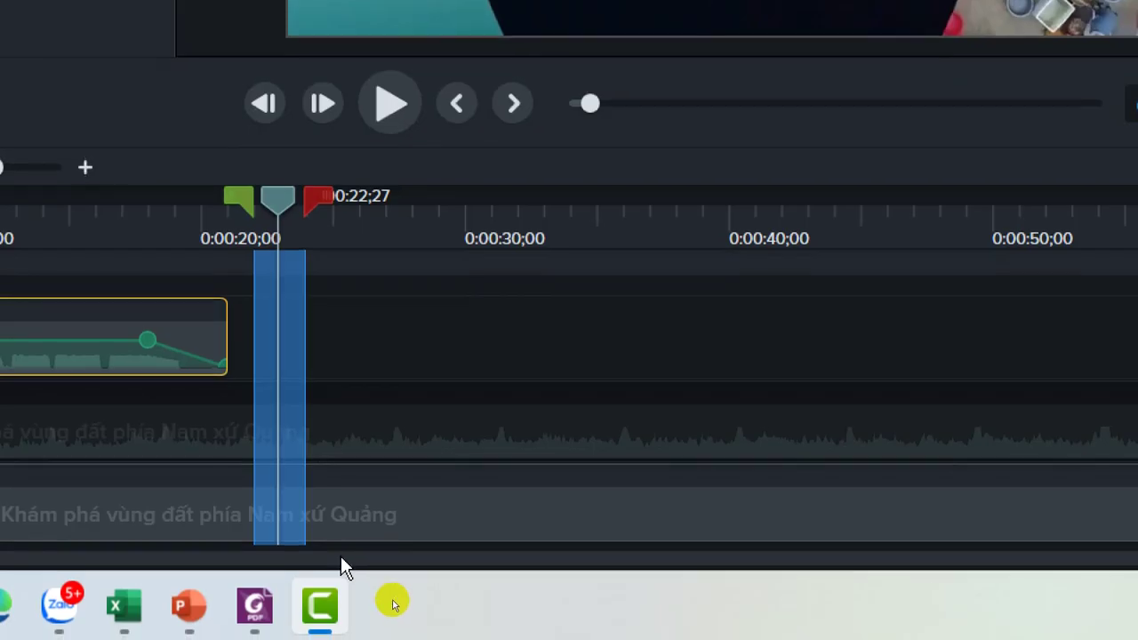
Toggle Track 2's visibility off and on, then select both the Track 2 audio and Track 1 video clips
{"action": "right_click", "coordinate": [292, 368]}
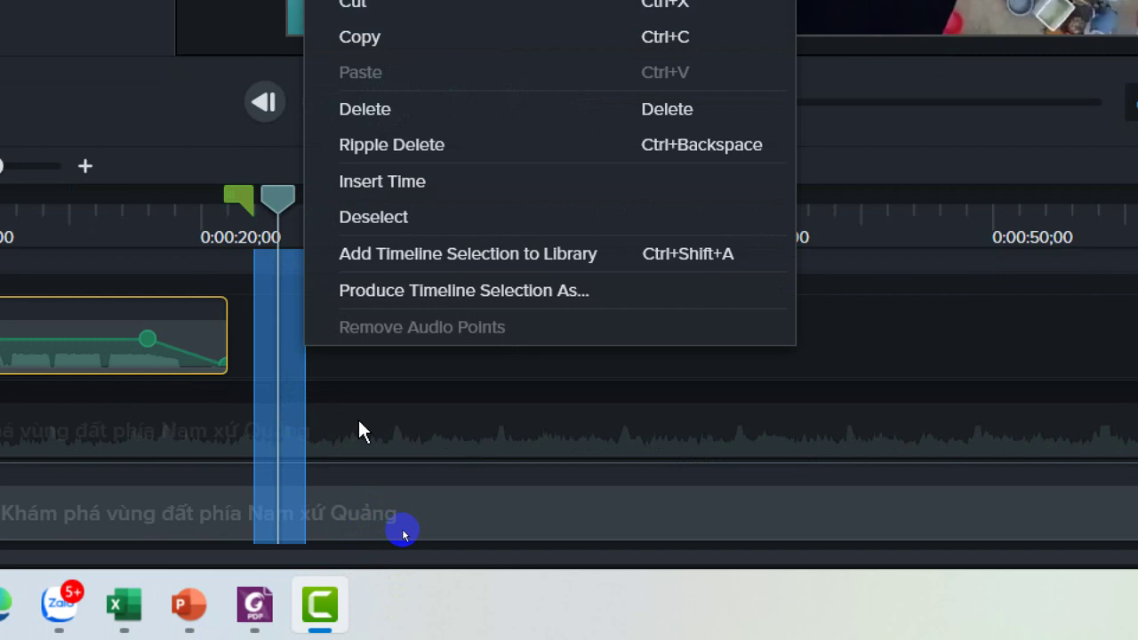
{"action": "left_click", "coordinate": [180, 230]}
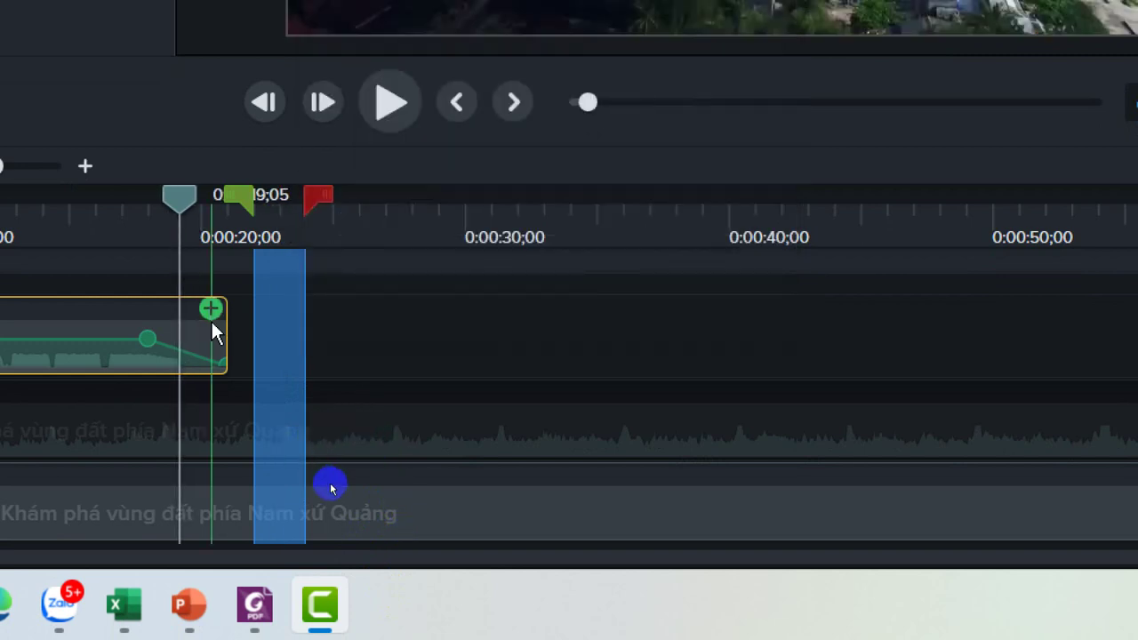
{"action": "left_click", "coordinate": [281, 208]}
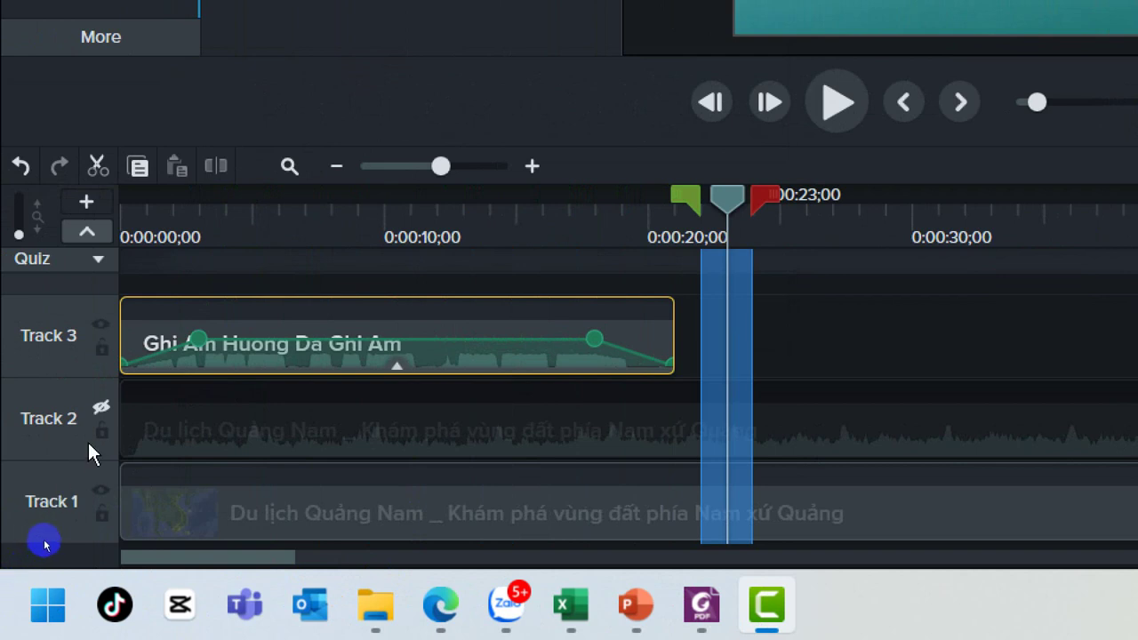
{"action": "left_click", "coordinate": [101, 408]}
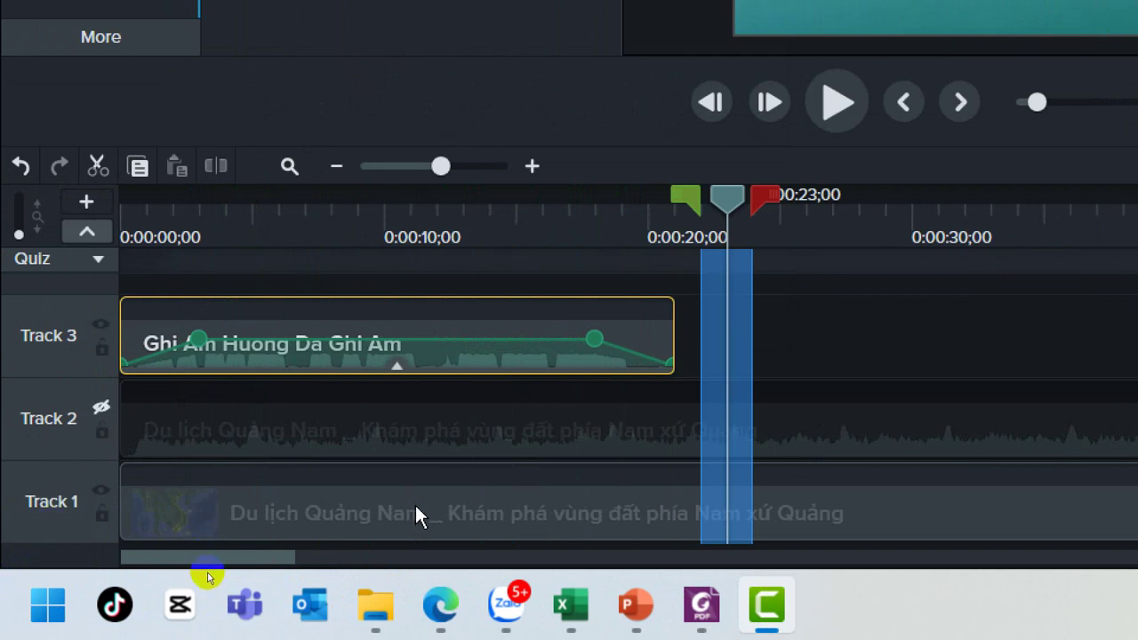
{"action": "left_click", "coordinate": [100, 408]}
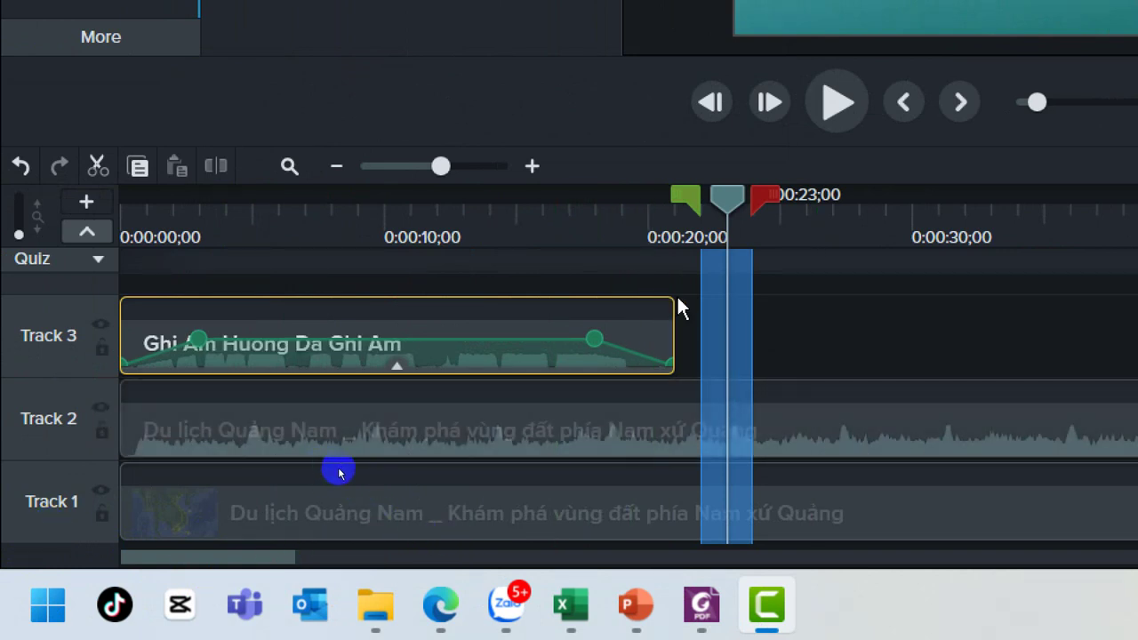
{"action": "left_click", "coordinate": [902, 444]}
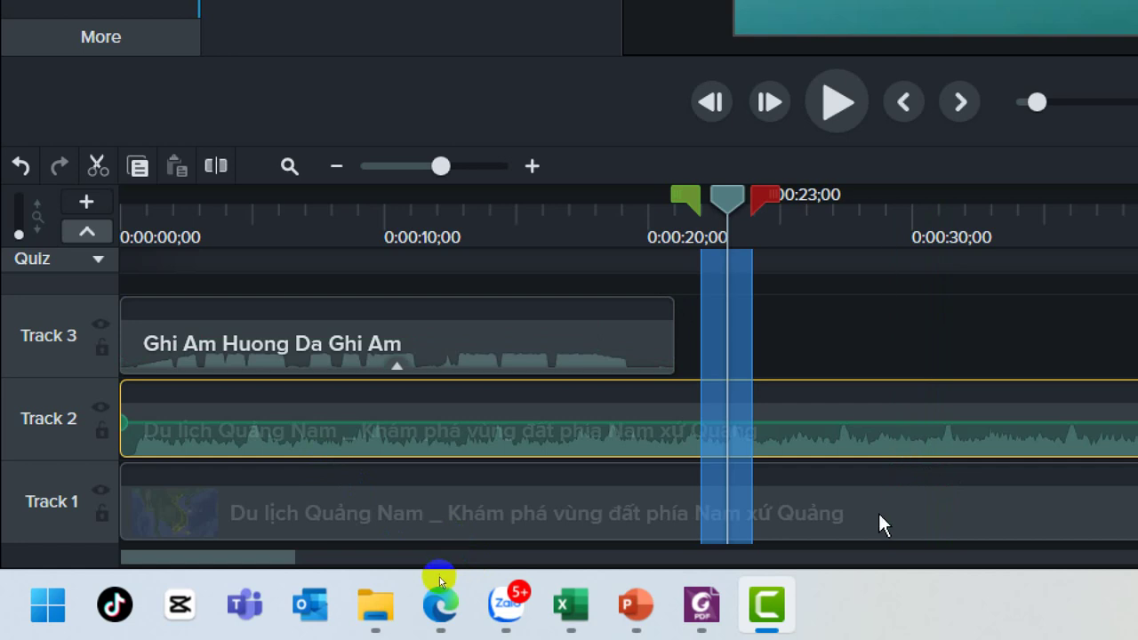
{"action": "left_click", "coordinate": [842, 511], "text": "ctrl"}
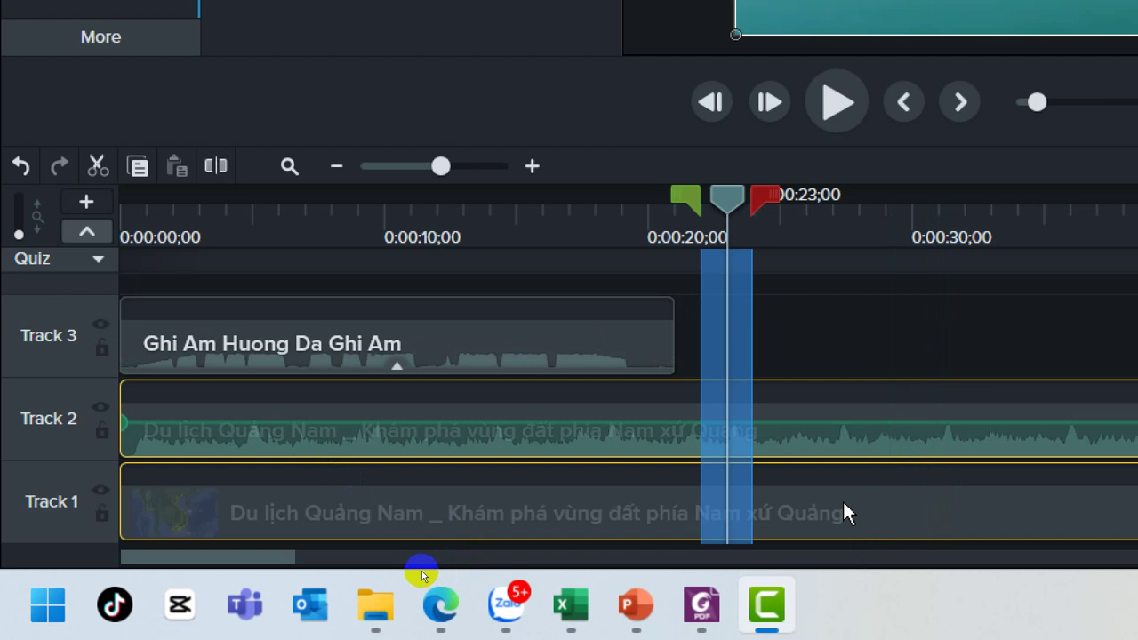
Delete the marked stretch from both clips and slide the later video and audio pieces left to close the gap
{"action": "right_click", "coordinate": [746, 341]}
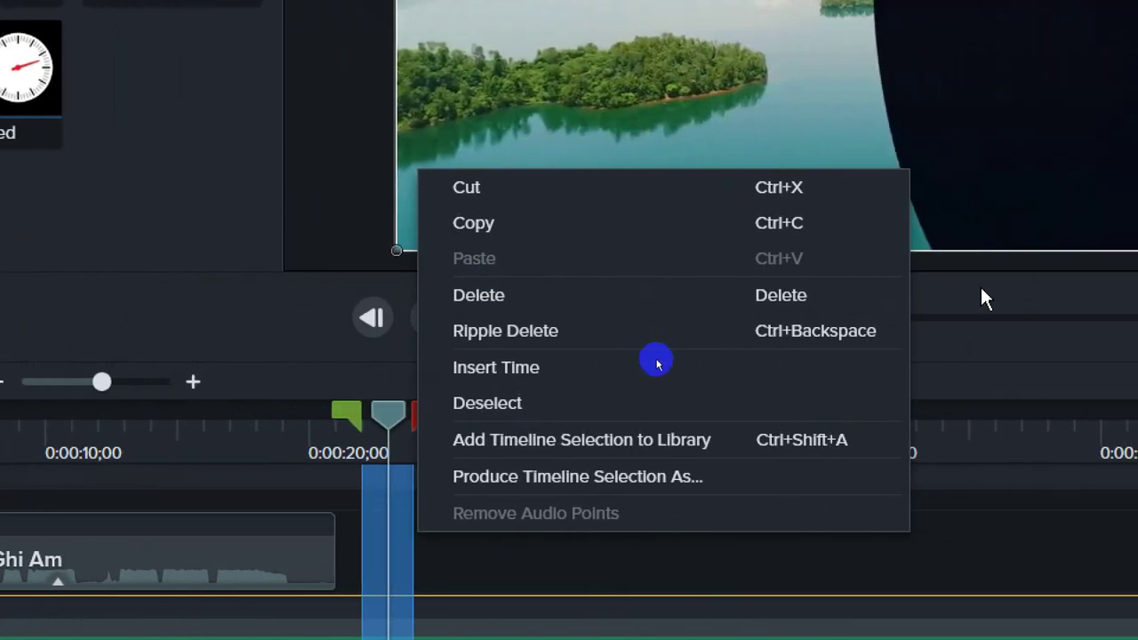
{"action": "left_click", "coordinate": [668, 305]}
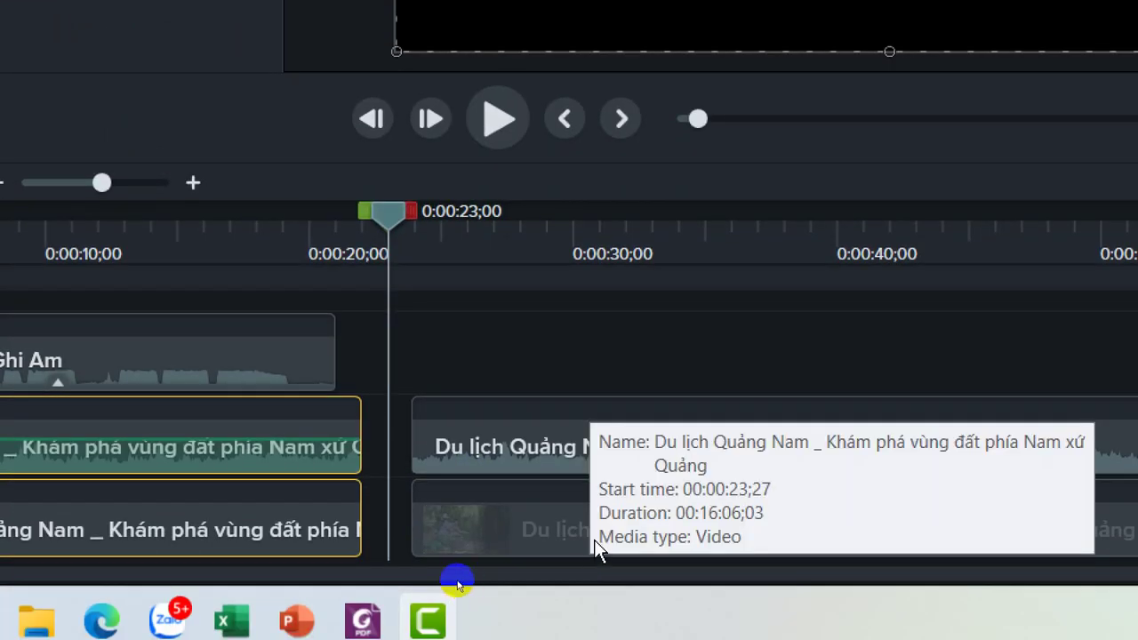
{"action": "left_click", "coordinate": [525, 534]}
{"action": "left_click", "coordinate": [531, 460], "text": "ctrl"}
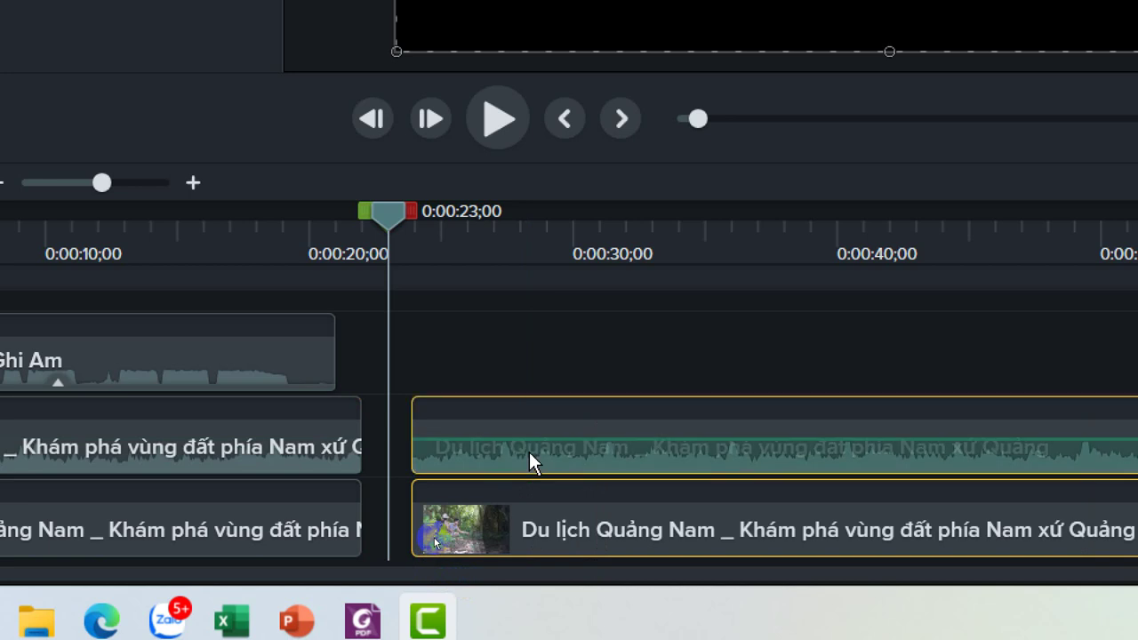
{"action": "left_click_drag", "start_coordinate": [548, 467], "coordinate": [491, 470]}
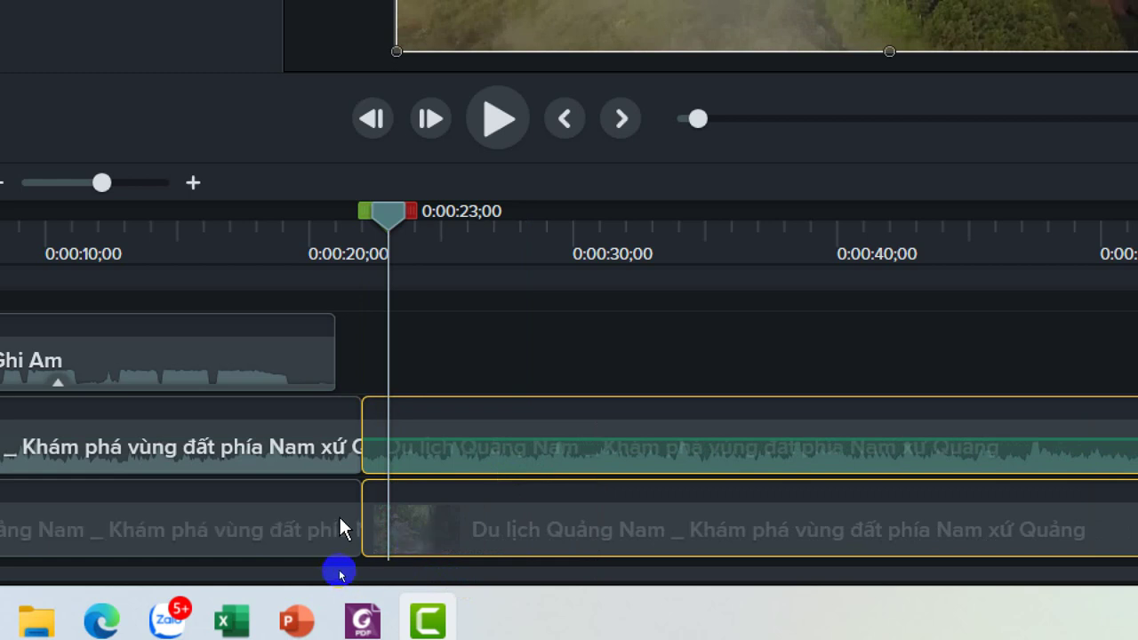
Adjust the earlier audio piece and drag a Fade In effect onto the audio
{"action": "mouse_move", "coordinate": [339, 518]}
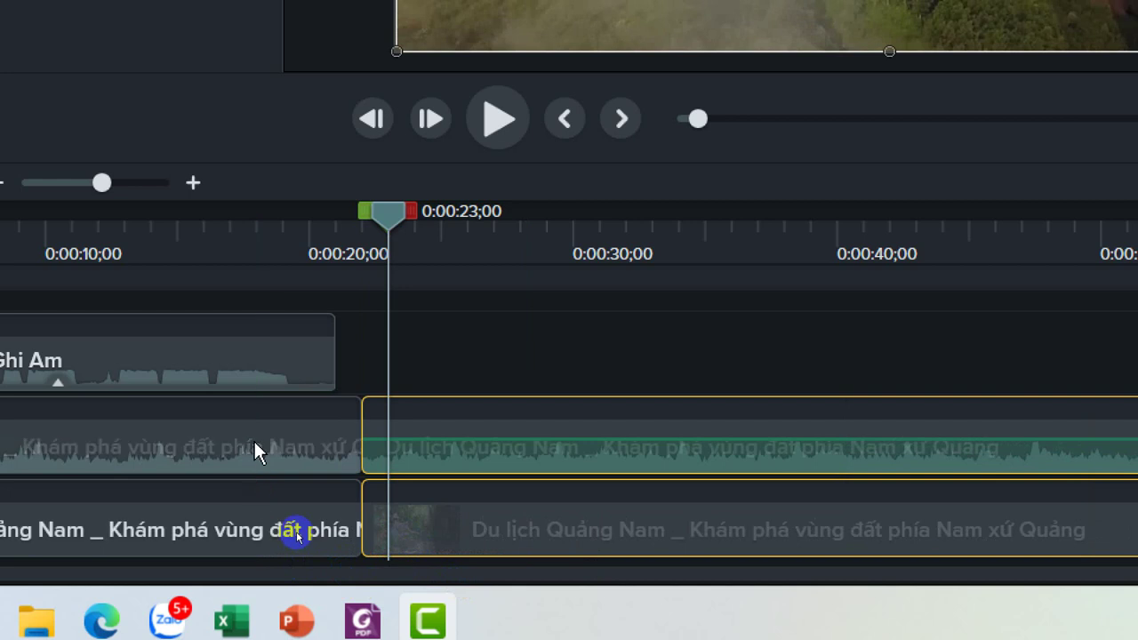
{"action": "left_click", "coordinate": [202, 444]}
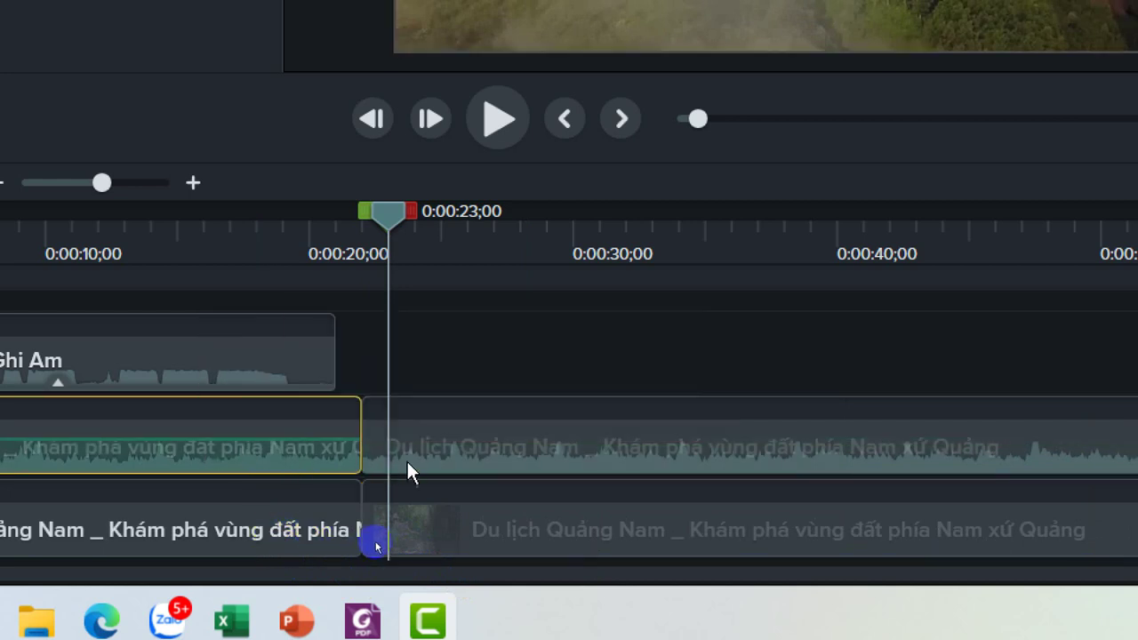
{"action": "mouse_move", "coordinate": [360, 474]}
{"action": "left_mouse_down"}
{"action": "mouse_move", "coordinate": [330, 488]}
{"action": "mouse_move", "coordinate": [354, 488]}
{"action": "mouse_move", "coordinate": [348, 475]}
{"action": "left_mouse_up"}
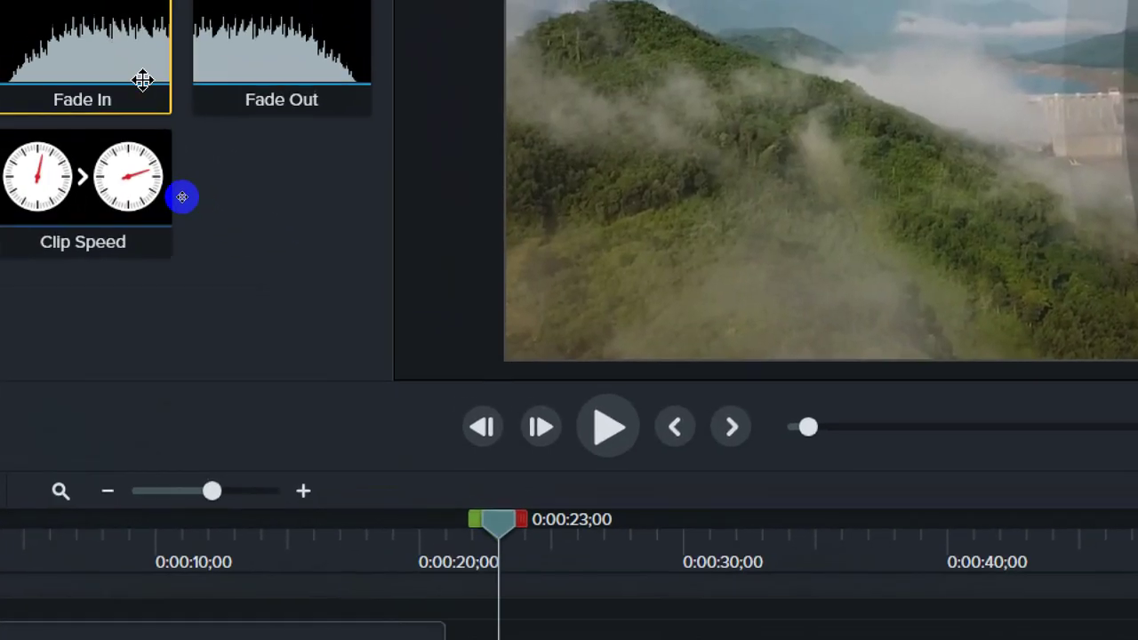
{"action": "left_click_drag", "start_coordinate": [77, 46], "coordinate": [487, 555]}
Fade in the later audio piece and fade out the earlier one, then undo those edits
{"action": "mouse_move", "coordinate": [559, 562]}
{"action": "left_mouse_down"}
{"action": "mouse_move", "coordinate": [581, 639]}
{"action": "mouse_move", "coordinate": [592, 639]}
{"action": "left_mouse_up"}
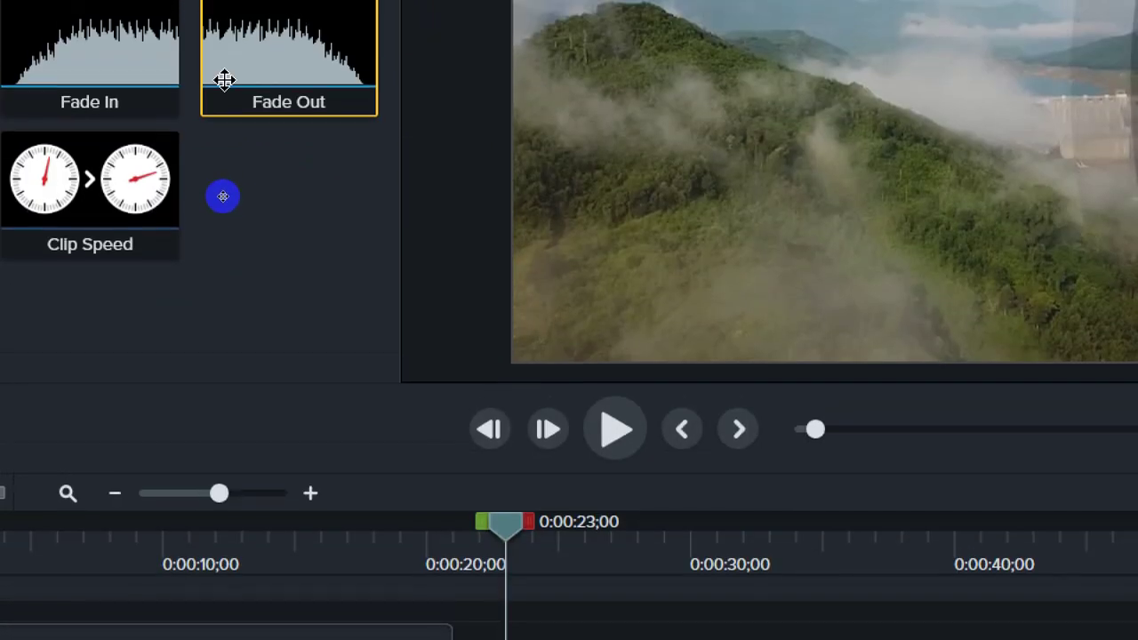
{"action": "left_click_drag", "start_coordinate": [223, 79], "coordinate": [410, 639]}
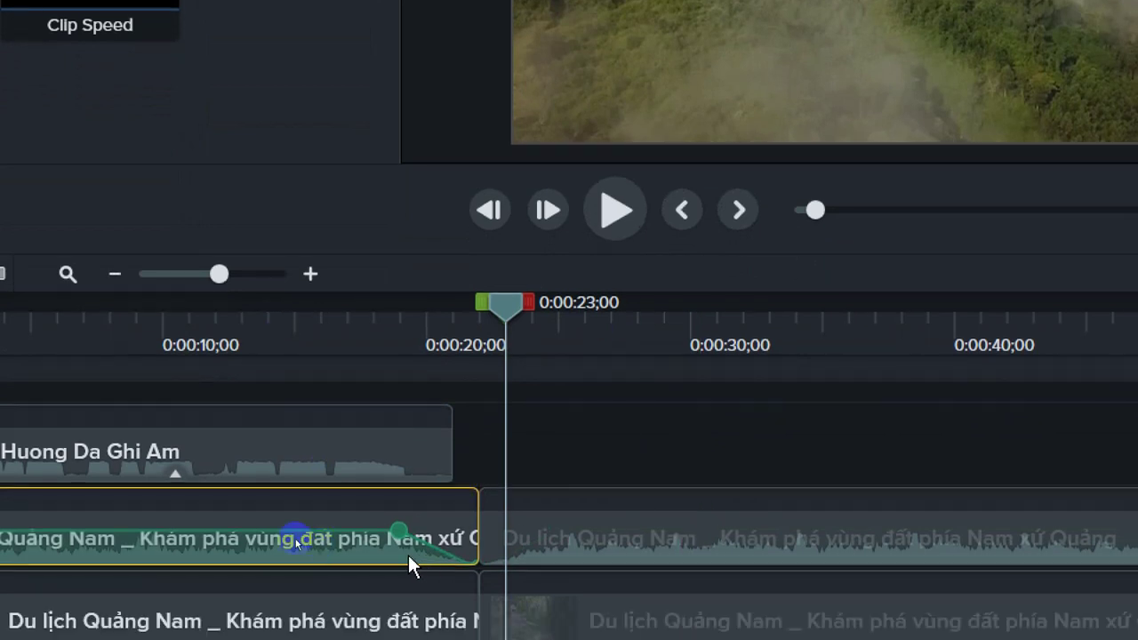
{"action": "left_click", "coordinate": [611, 556]}
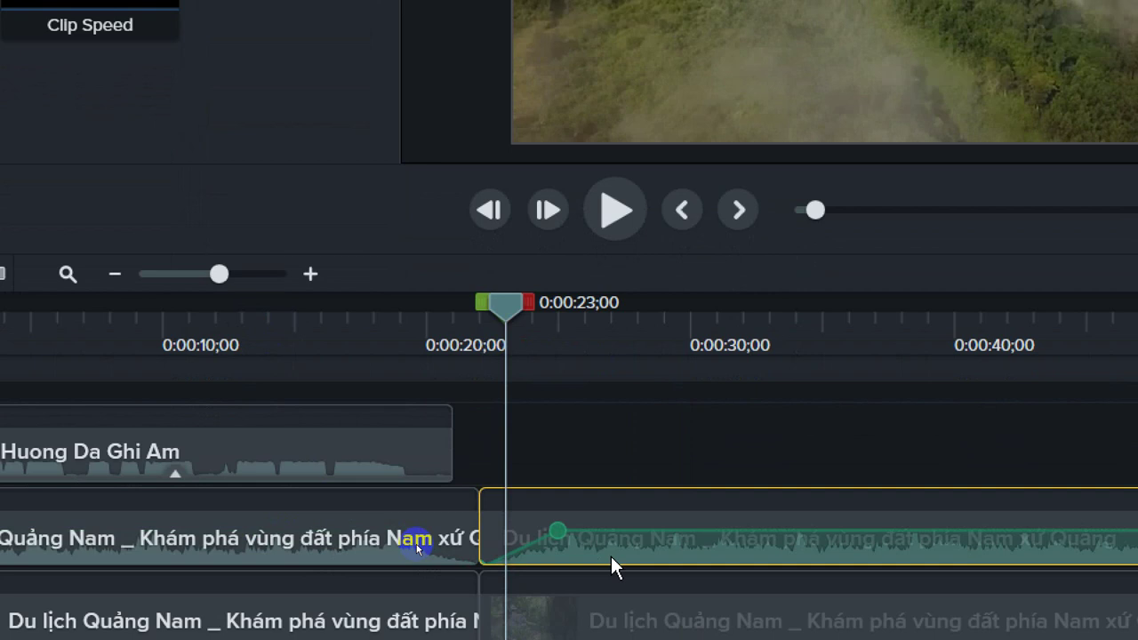
{"action": "key", "text": "ctrl+z"}
{"action": "key", "text": "ctrl+z"}
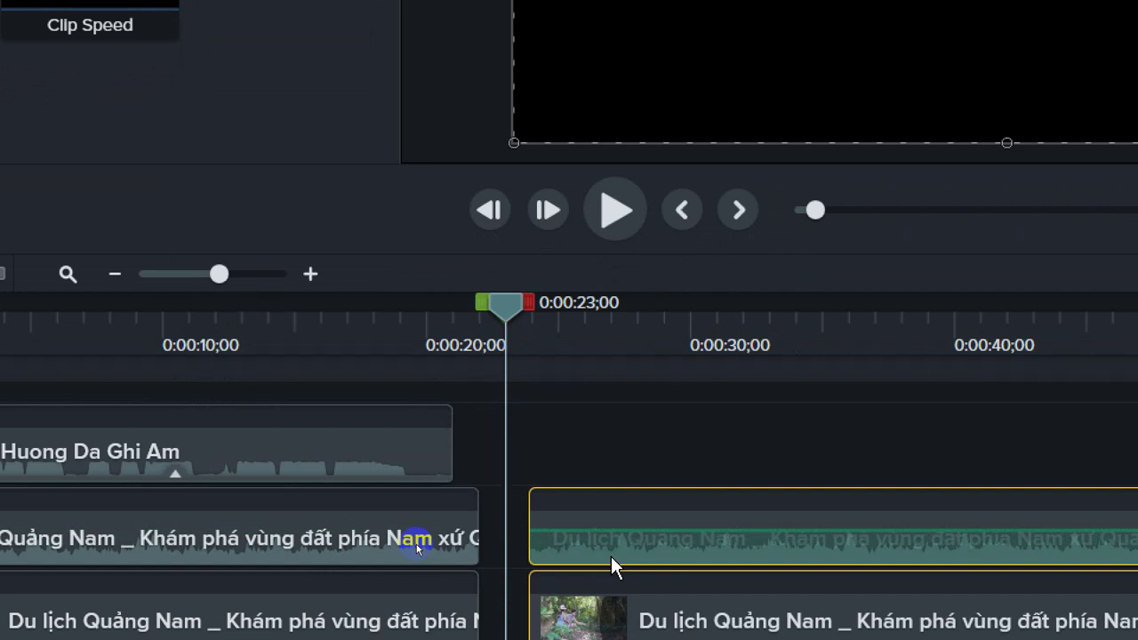
{"action": "key", "text": "ctrl+z"}
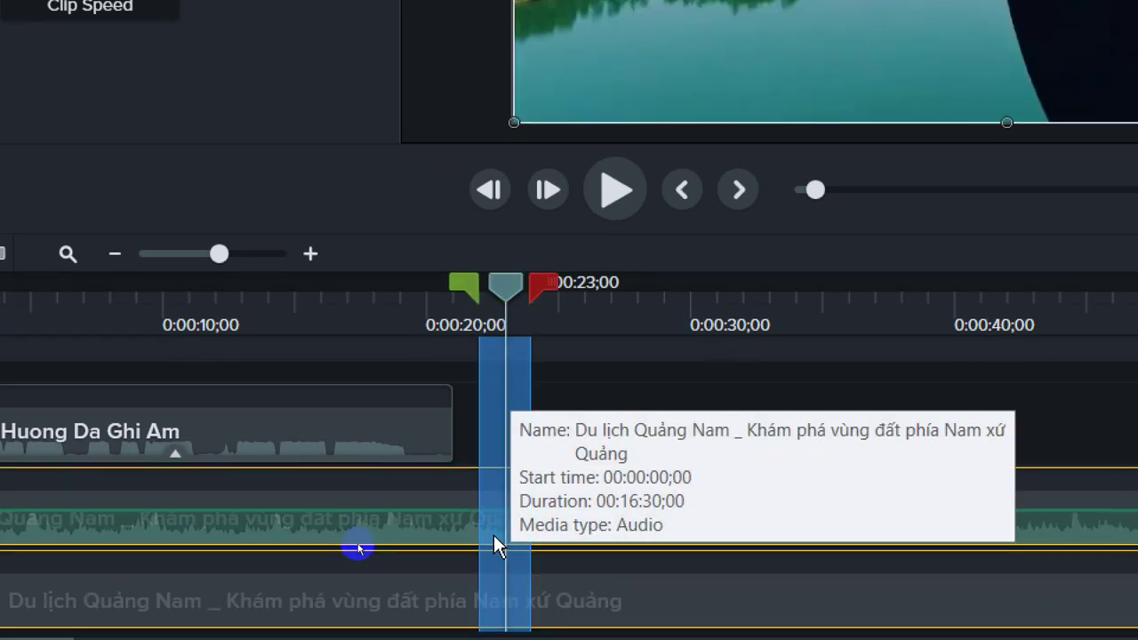
{"action": "right_click", "coordinate": [488, 548]}
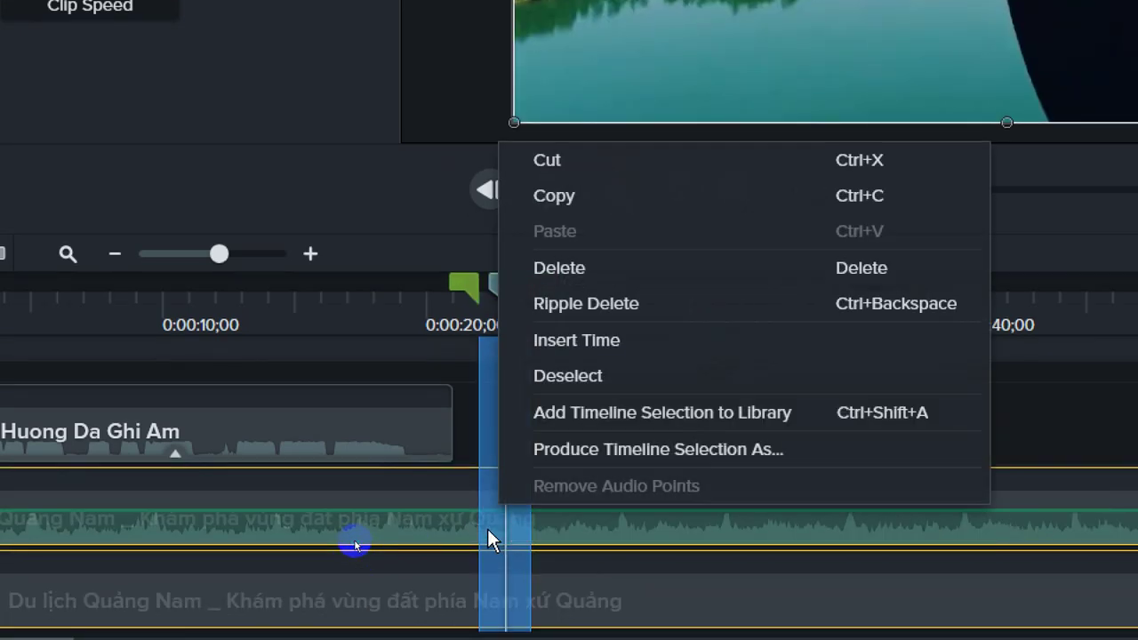
{"action": "left_click", "coordinate": [544, 309]}
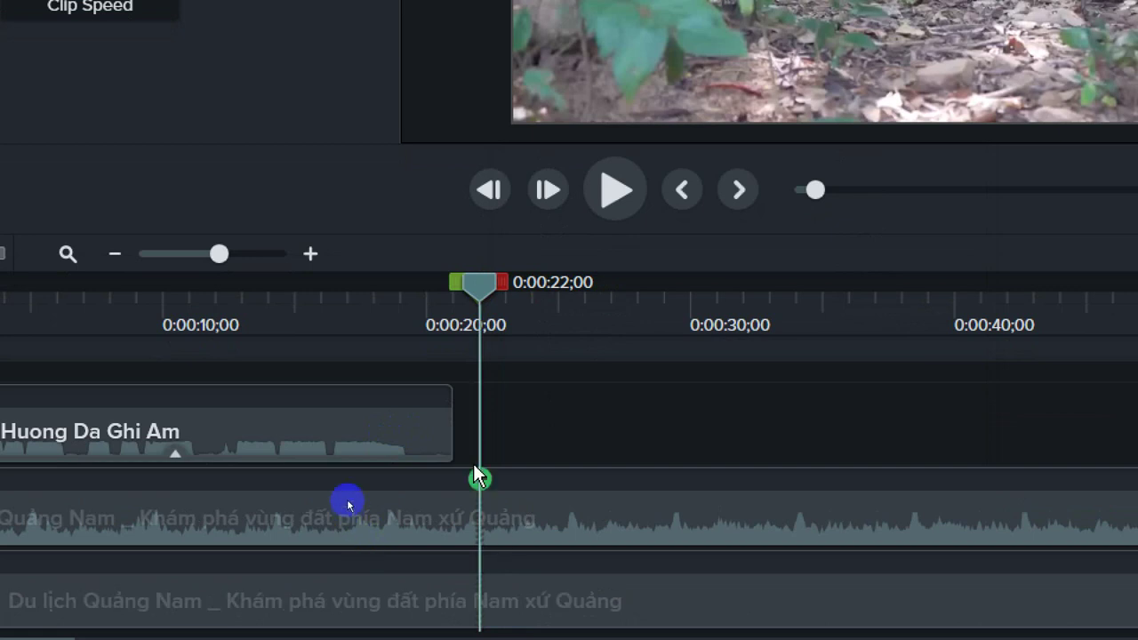
{"action": "mouse_move", "coordinate": [467, 283]}
{"action": "left_mouse_down"}
{"action": "mouse_move", "coordinate": [457, 285]}
{"action": "mouse_move", "coordinate": [493, 280]}
{"action": "mouse_move", "coordinate": [450, 284]}
{"action": "left_mouse_up"}
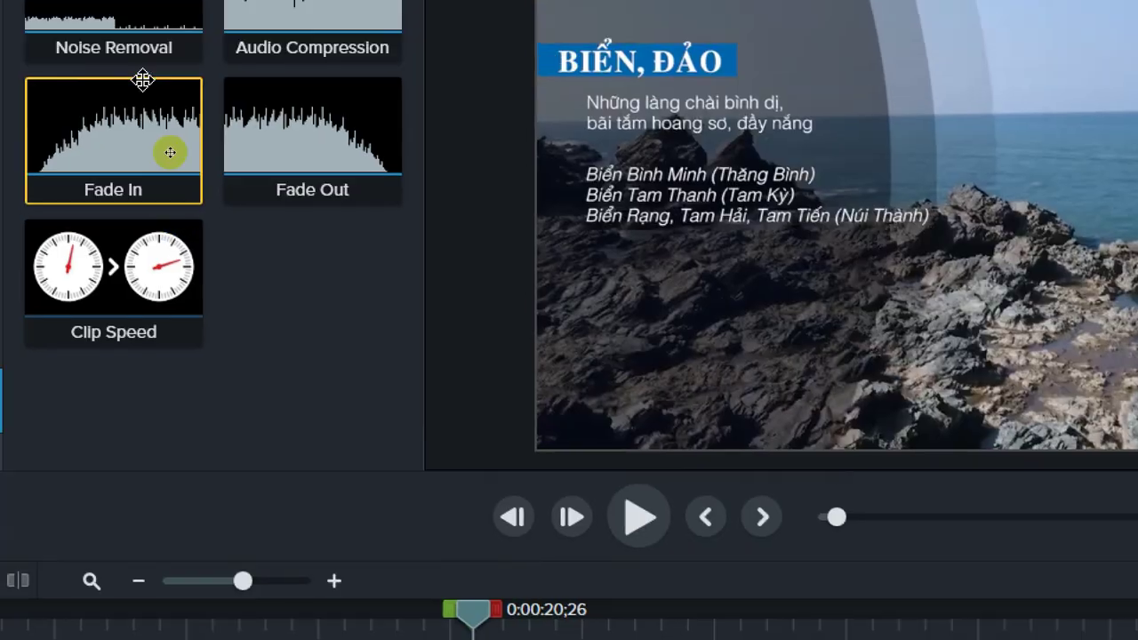
Drop the Fade In audio effect onto the start of the Ghi Am Huong Da Ghi Am narration clip
{"action": "left_click_drag", "start_coordinate": [145, 76], "coordinate": [521, 541]}
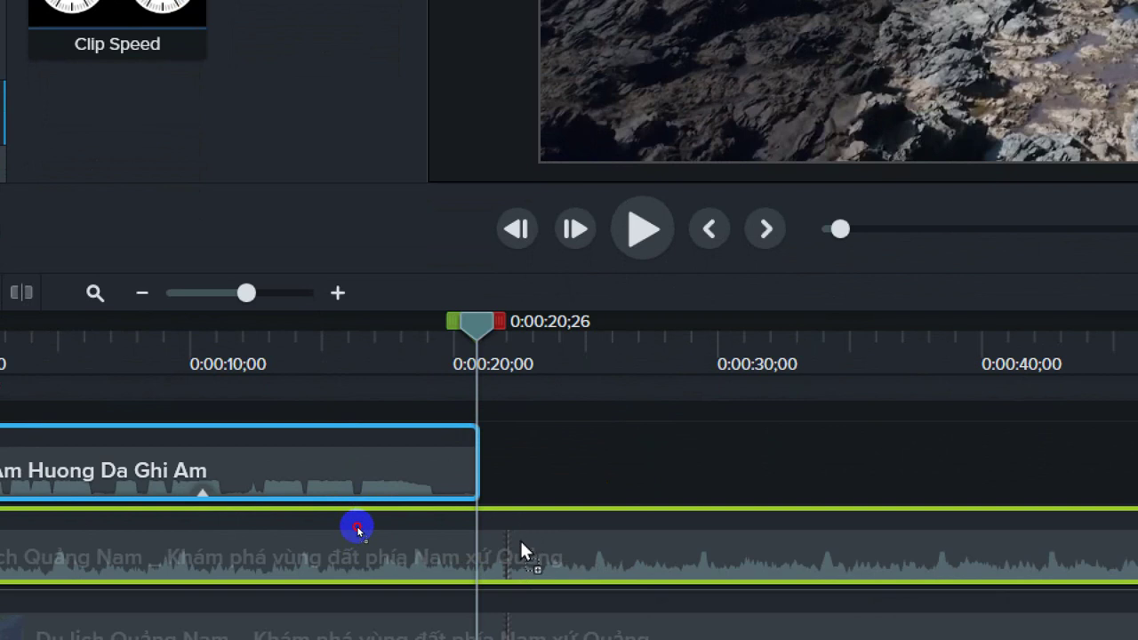
{"action": "left_click_drag", "start_coordinate": [519, 538], "coordinate": [519, 538]}
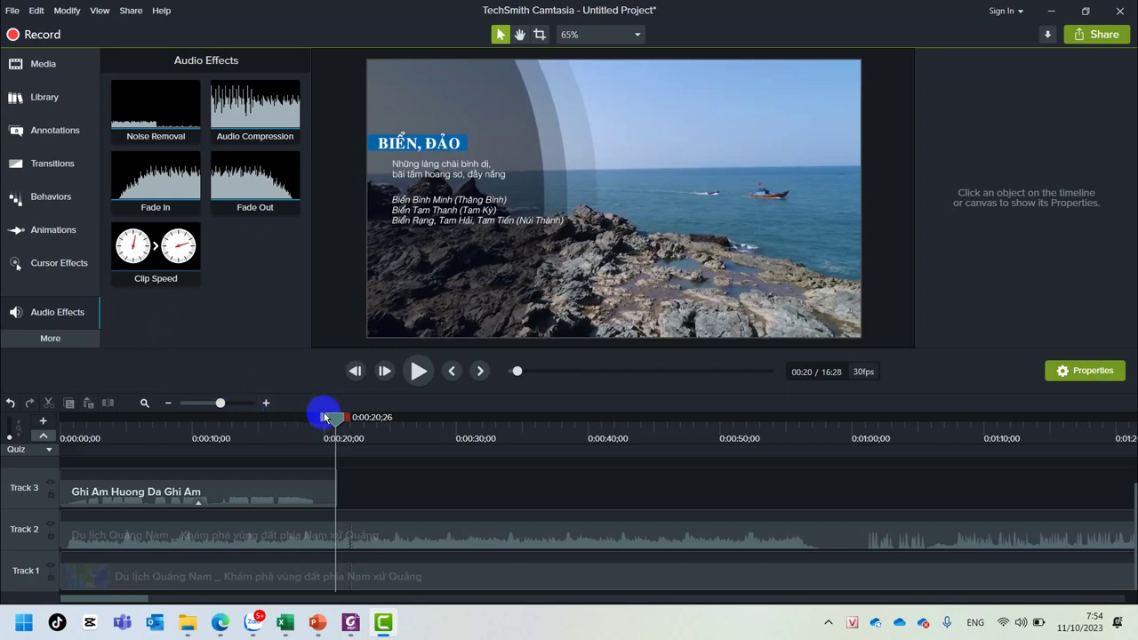
Preview the project from about 0:00:26 with Track 2 muted, then re-enable Track 2
{"action": "left_click_drag", "start_coordinate": [334, 419], "coordinate": [362, 445]}
{"action": "left_click", "coordinate": [51, 526]}
{"action": "key", "text": "space"}
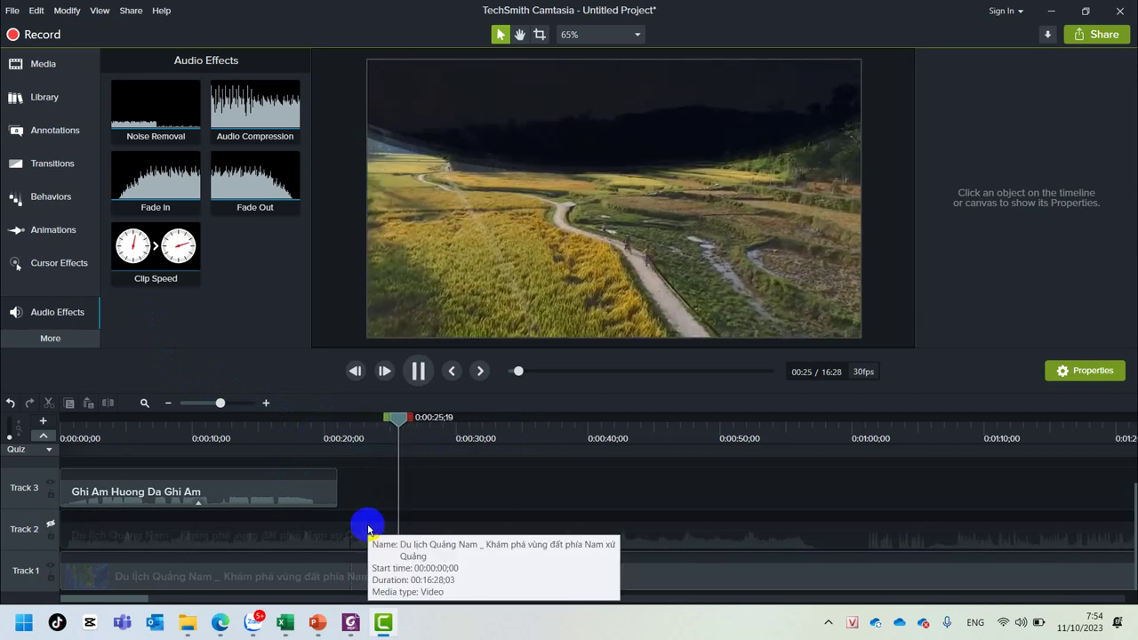
{"action": "key", "text": "space"}
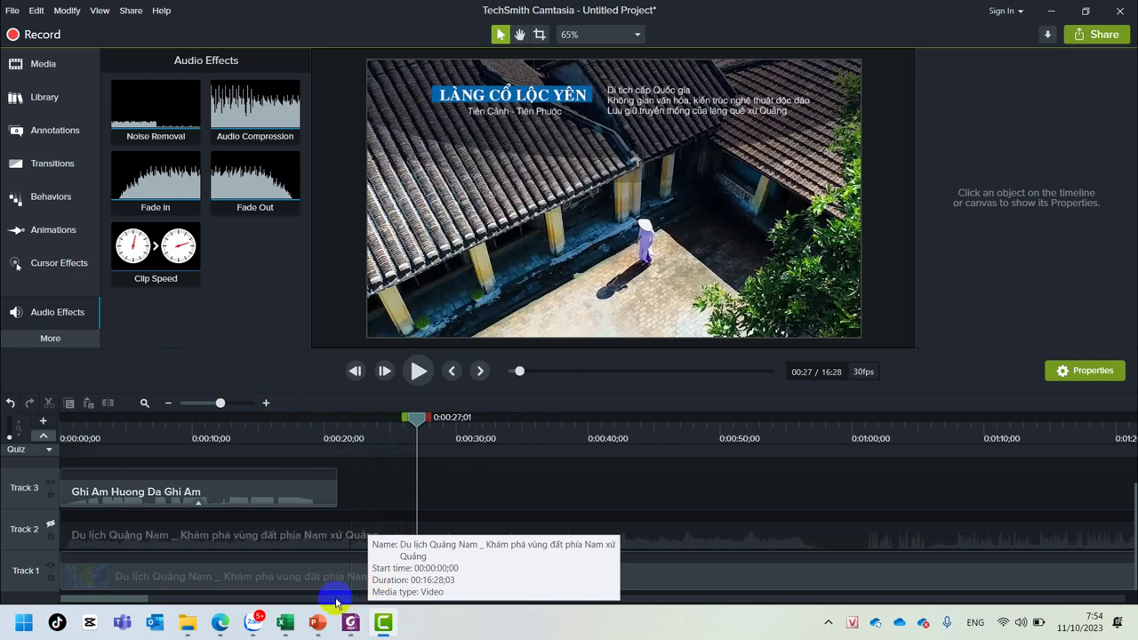
{"action": "left_click", "coordinate": [50, 527]}
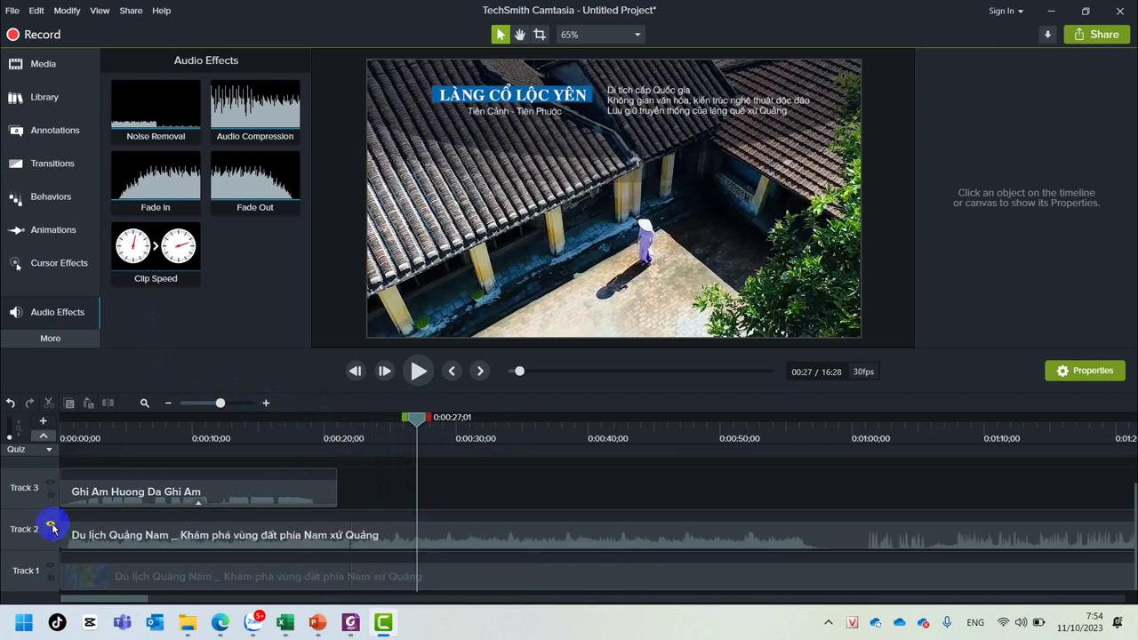
Delete the long Track 2 audio and move the Ghi Am Huong Da Ghi Am narration onto Track 2
{"action": "left_click", "coordinate": [203, 537]}
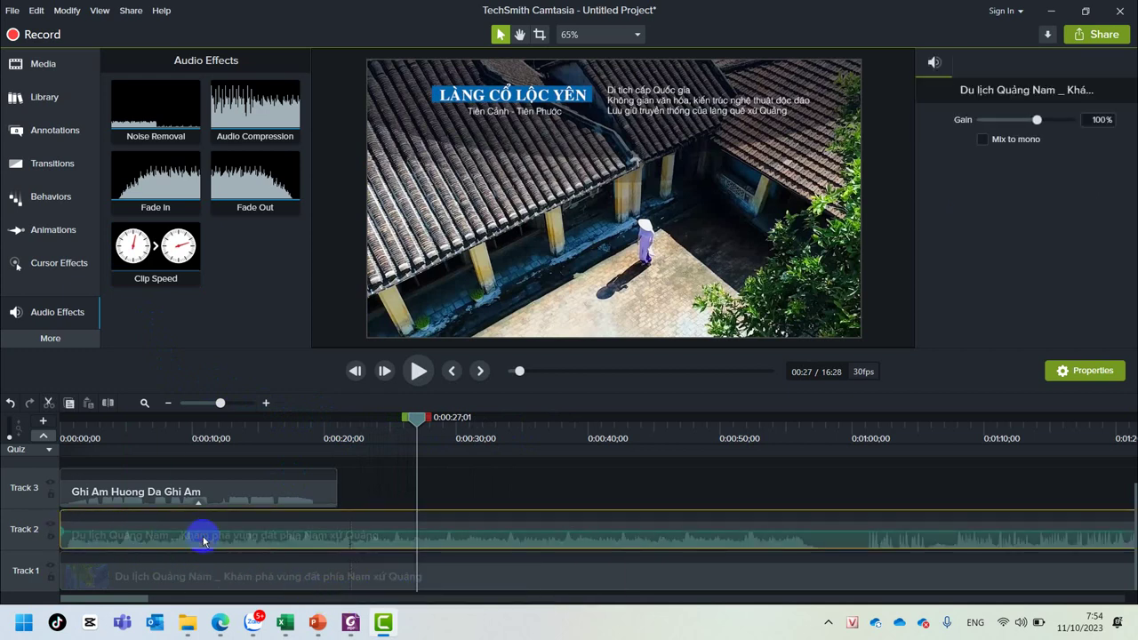
{"action": "key", "text": "Delete"}
{"action": "left_click_drag", "start_coordinate": [178, 507], "coordinate": [102, 538]}
Apply the Clip Speed effect to the Track 1 travel video at 0:00:20;28
{"action": "left_click_drag", "start_coordinate": [432, 428], "coordinate": [336, 438]}
{"action": "left_click_drag", "start_coordinate": [155, 249], "coordinate": [400, 528]}
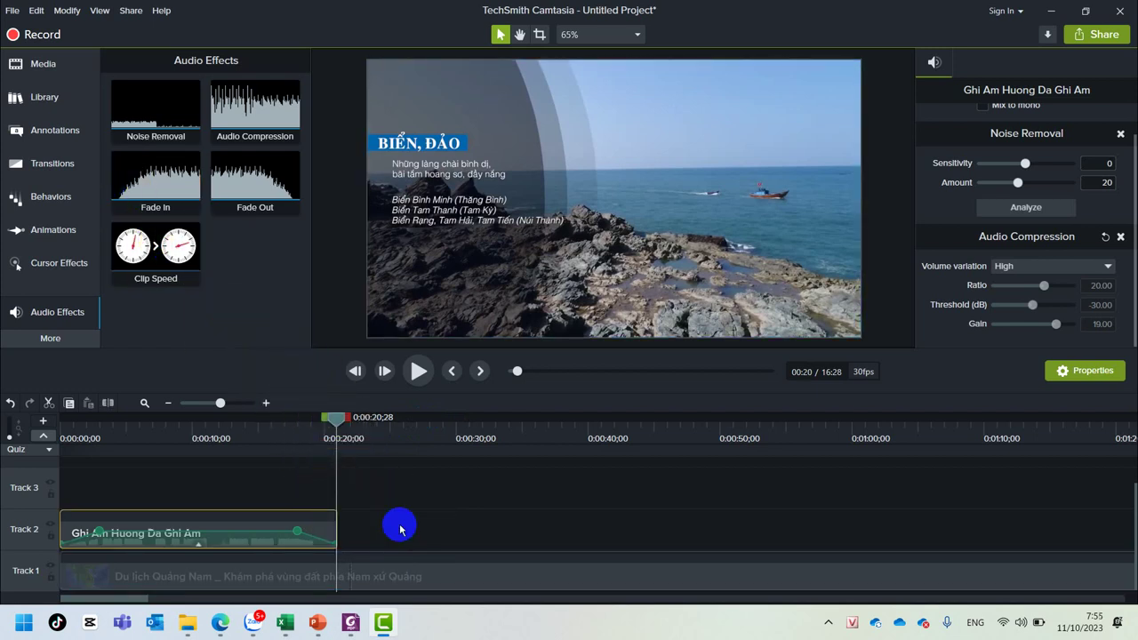
{"action": "left_click_drag", "start_coordinate": [153, 252], "coordinate": [370, 573]}
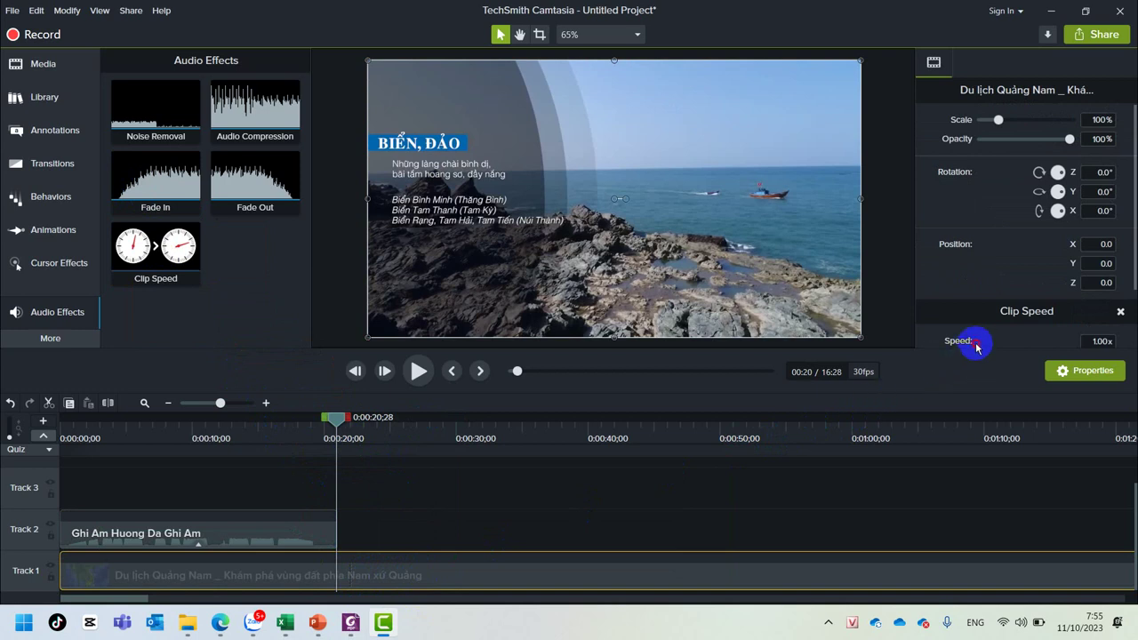
Set the Track 1 video's Clip Speed to 2x, shortening it to 08:14, preview it, and open Save As
{"action": "left_click", "coordinate": [1098, 341]}
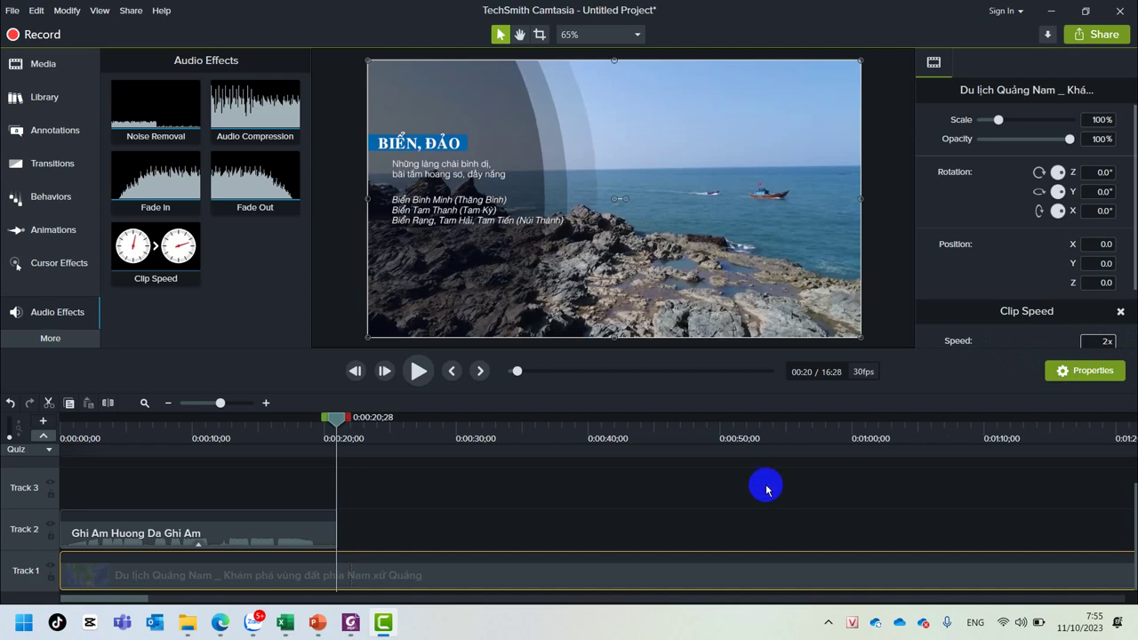
{"action": "left_click", "coordinate": [557, 500]}
{"action": "left_click", "coordinate": [420, 372]}
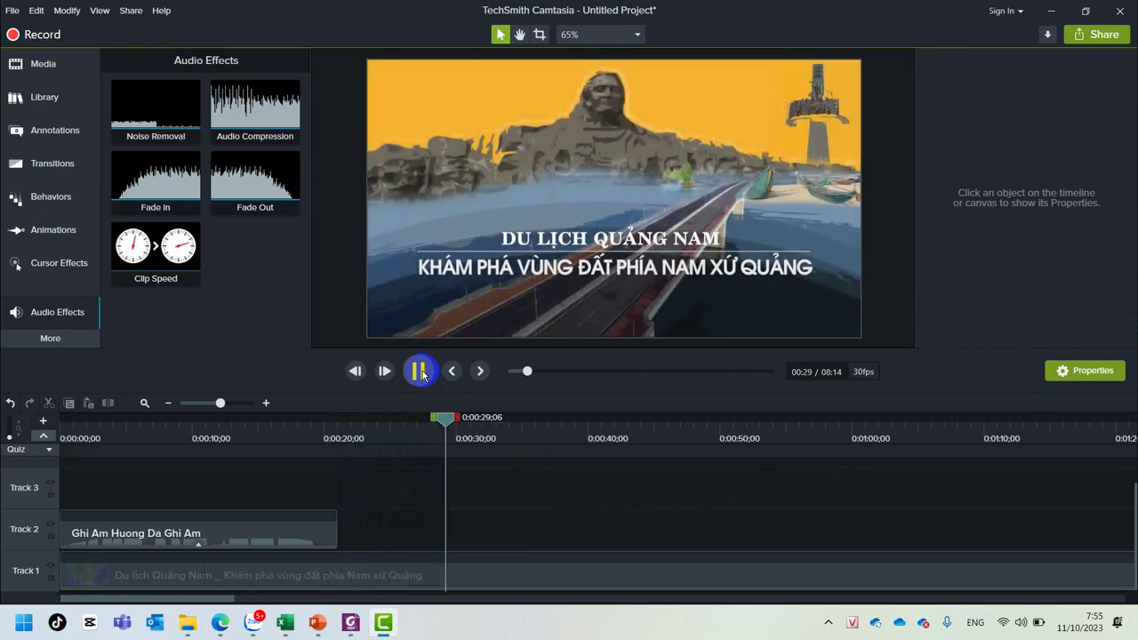
{"action": "key", "text": "ctrl+s"}
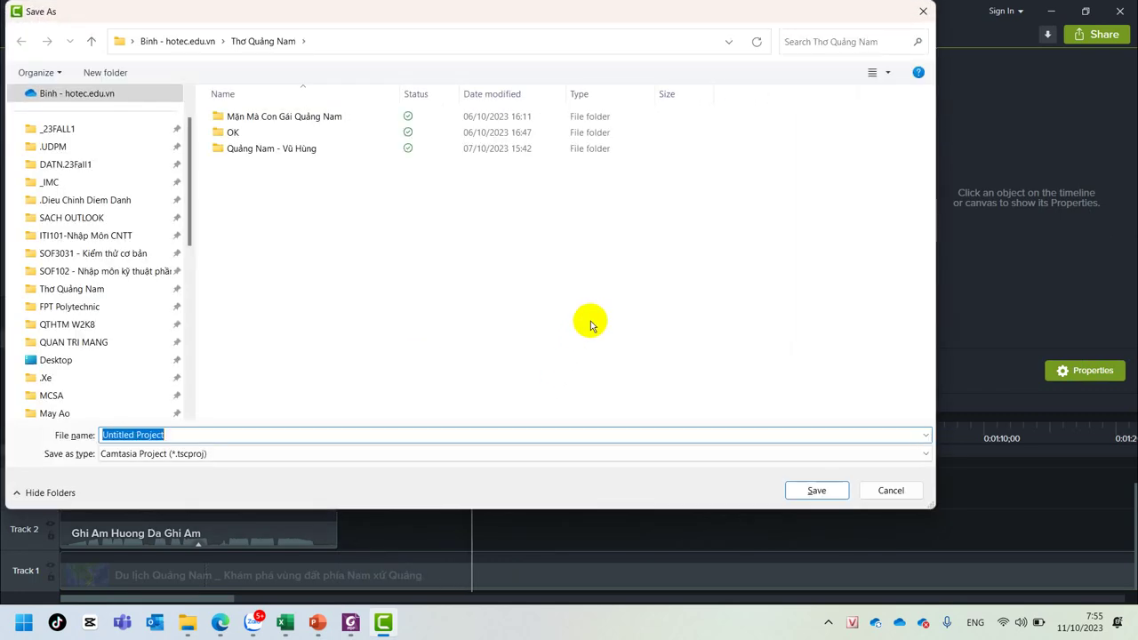
Dismiss Save As, undo the 2x speed so the video returns to 16:28, and scrub to 0:00:20;27
{"action": "key", "text": "Escape"}
{"action": "key", "text": "space"}
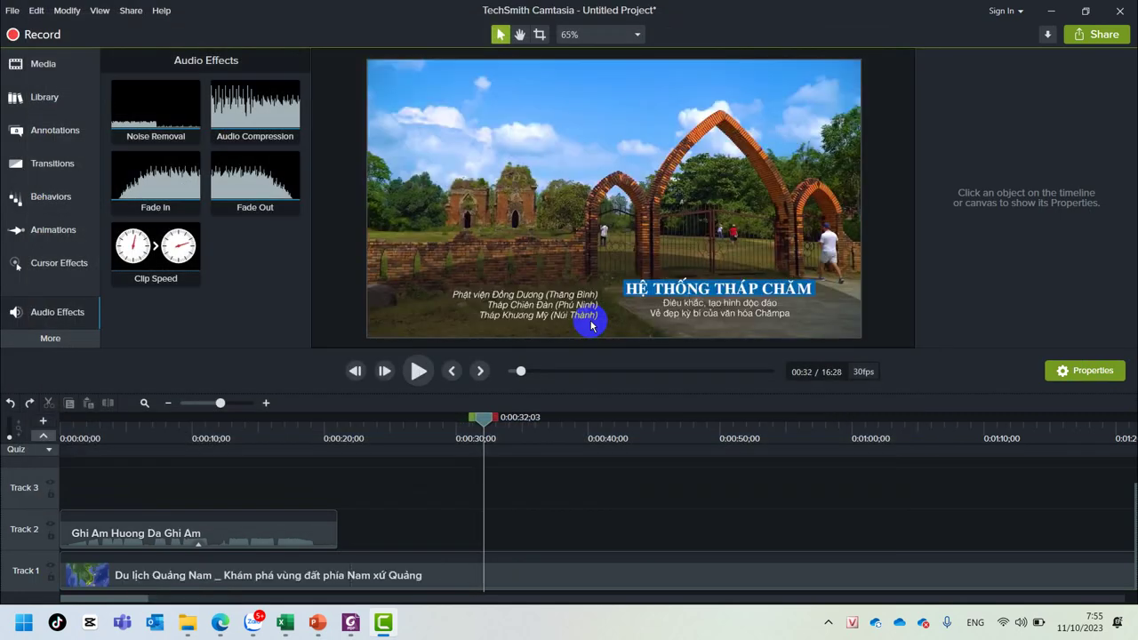
{"action": "left_click", "coordinate": [499, 574]}
{"action": "left_click_drag", "start_coordinate": [485, 421], "coordinate": [338, 432]}
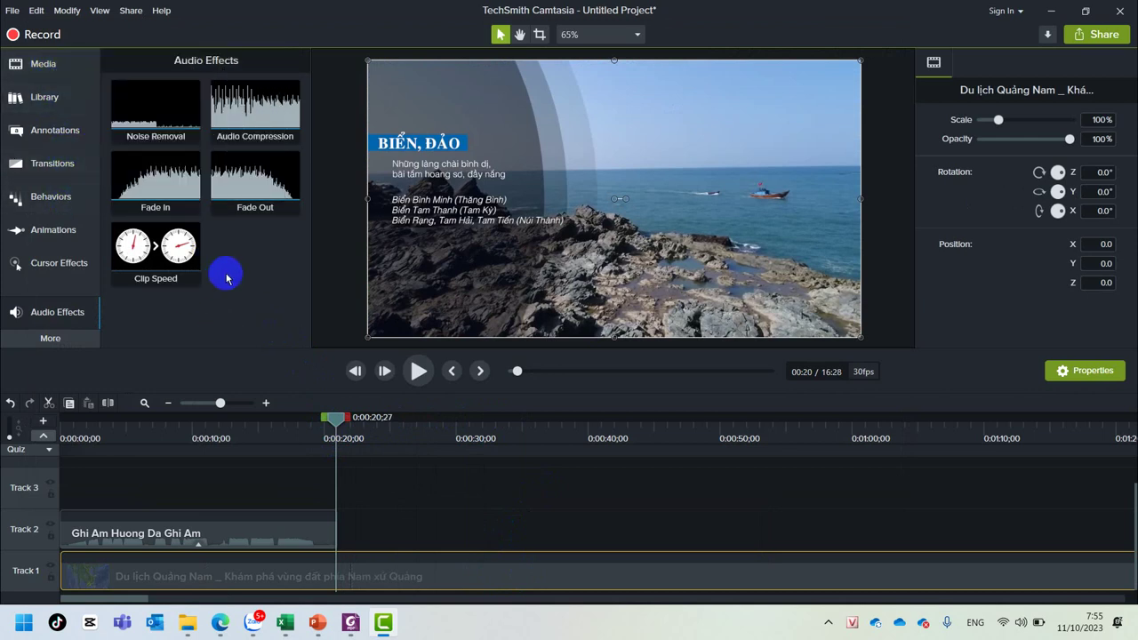
Switch the left panel to the Library and look at the list of libraries
{"action": "left_click", "coordinate": [32, 102]}
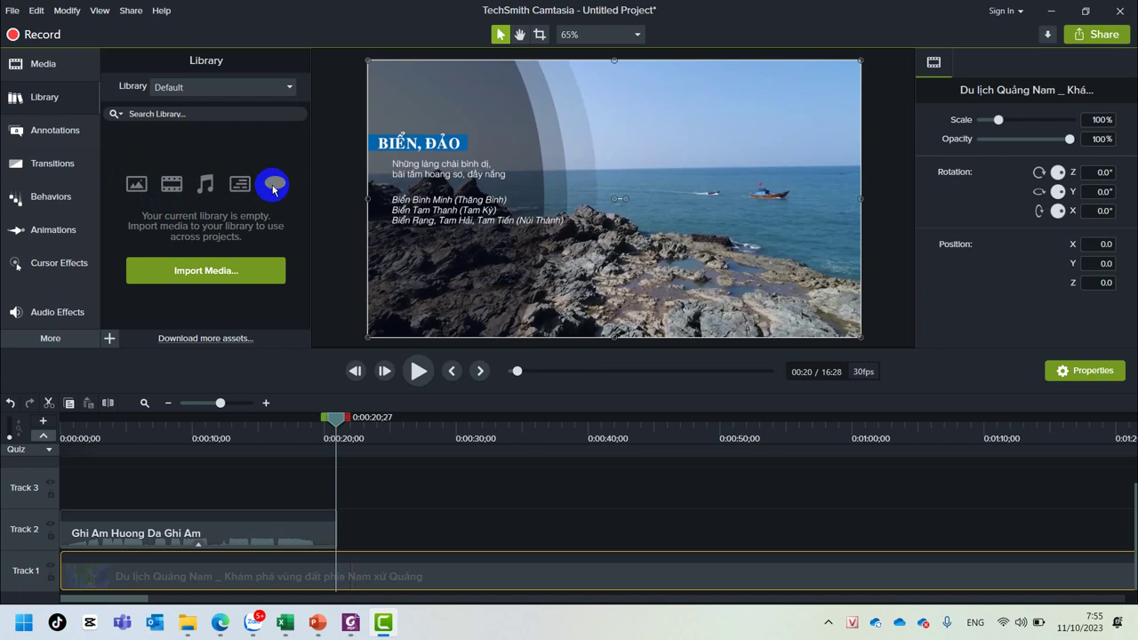
{"action": "left_click", "coordinate": [203, 86]}
{"action": "left_click", "coordinate": [203, 86]}
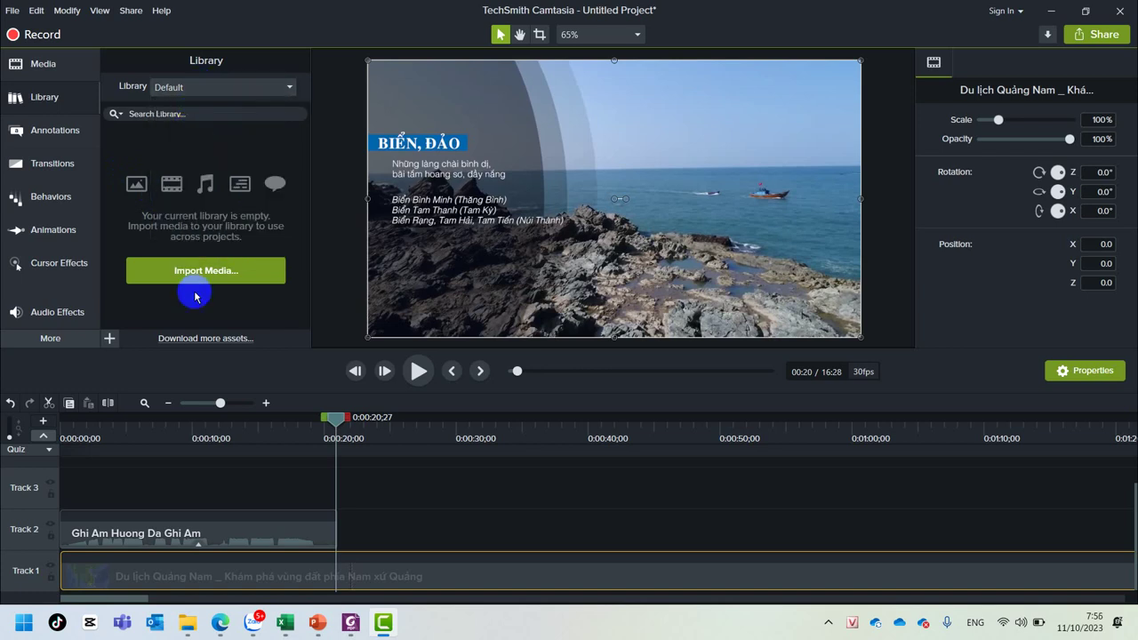
Explore the Library's add options, import media and add timeline selection, cancelling both
{"action": "left_click", "coordinate": [110, 339]}
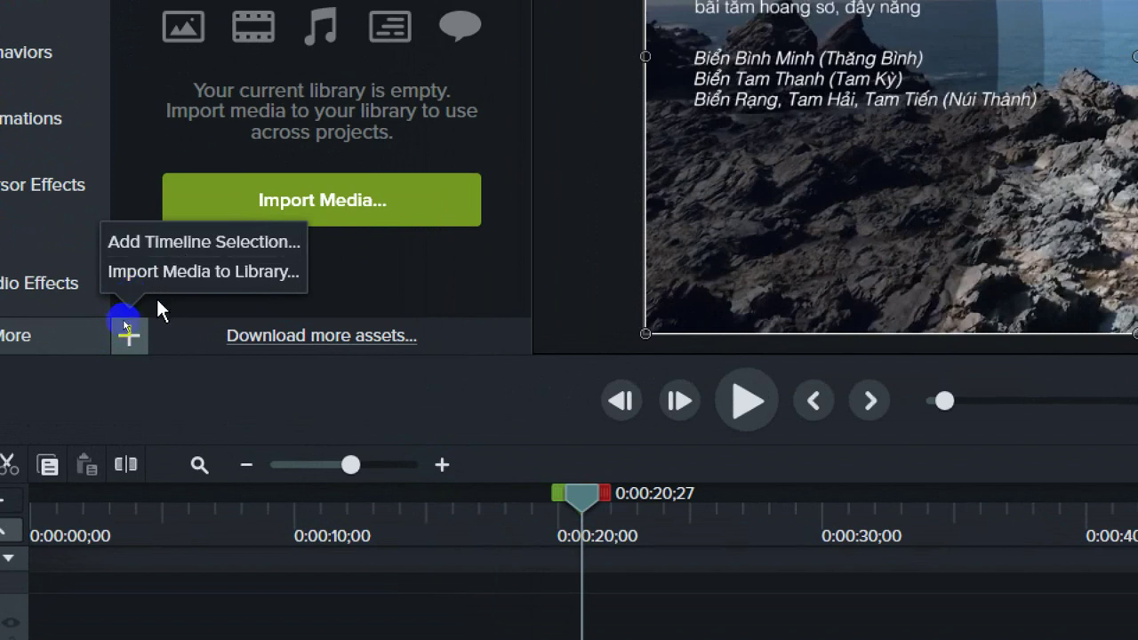
{"action": "left_click", "coordinate": [232, 272]}
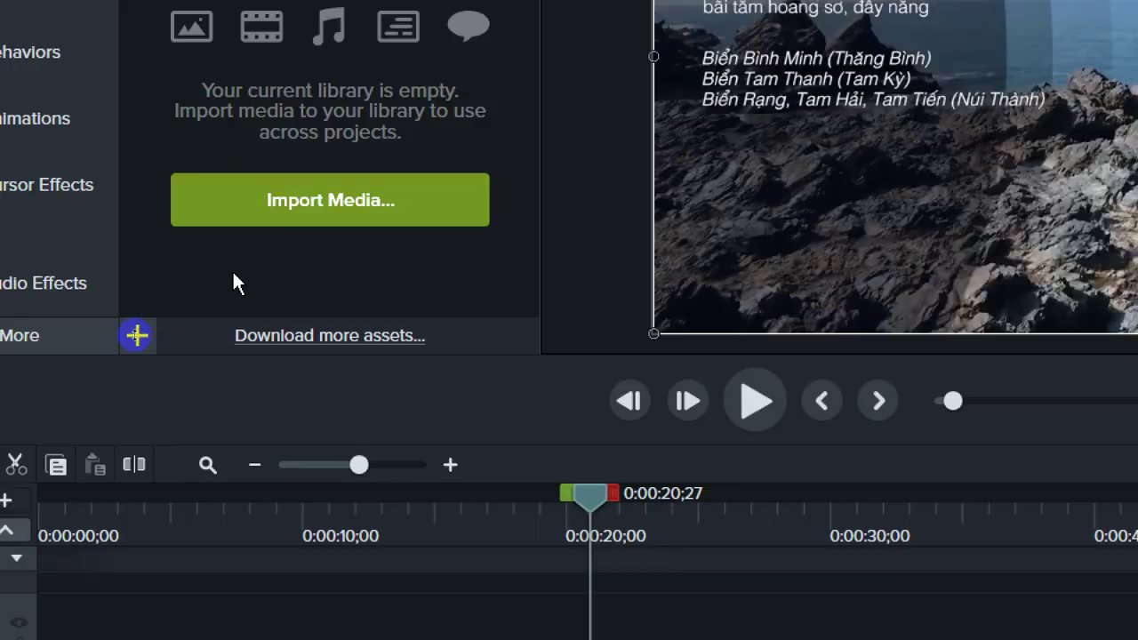
{"action": "left_click", "coordinate": [165, 336]}
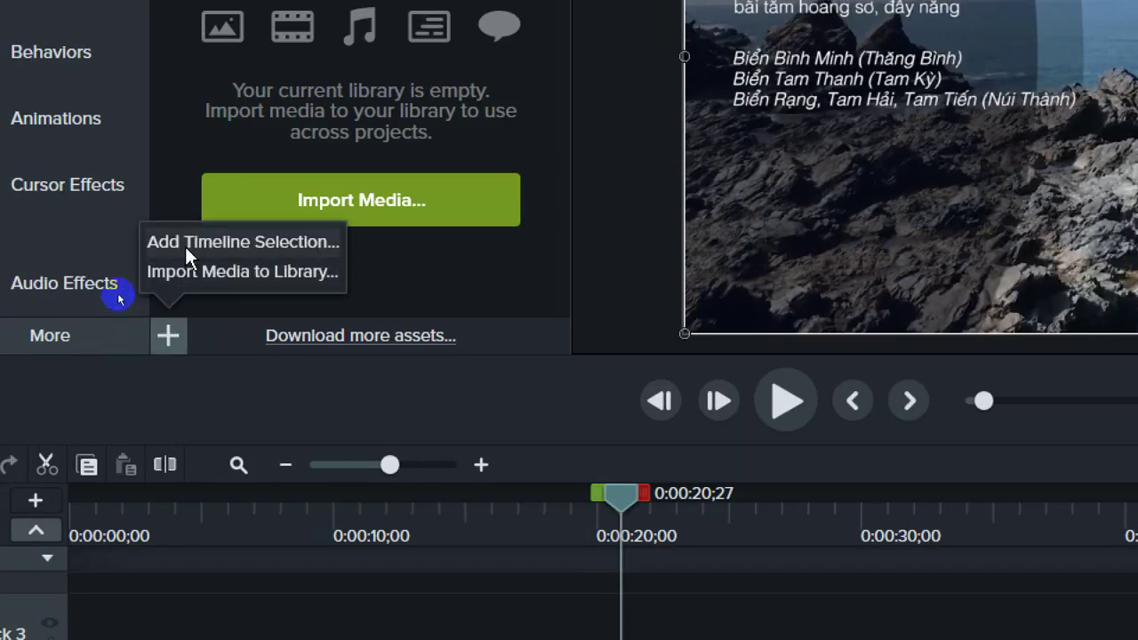
{"action": "left_click", "coordinate": [184, 244]}
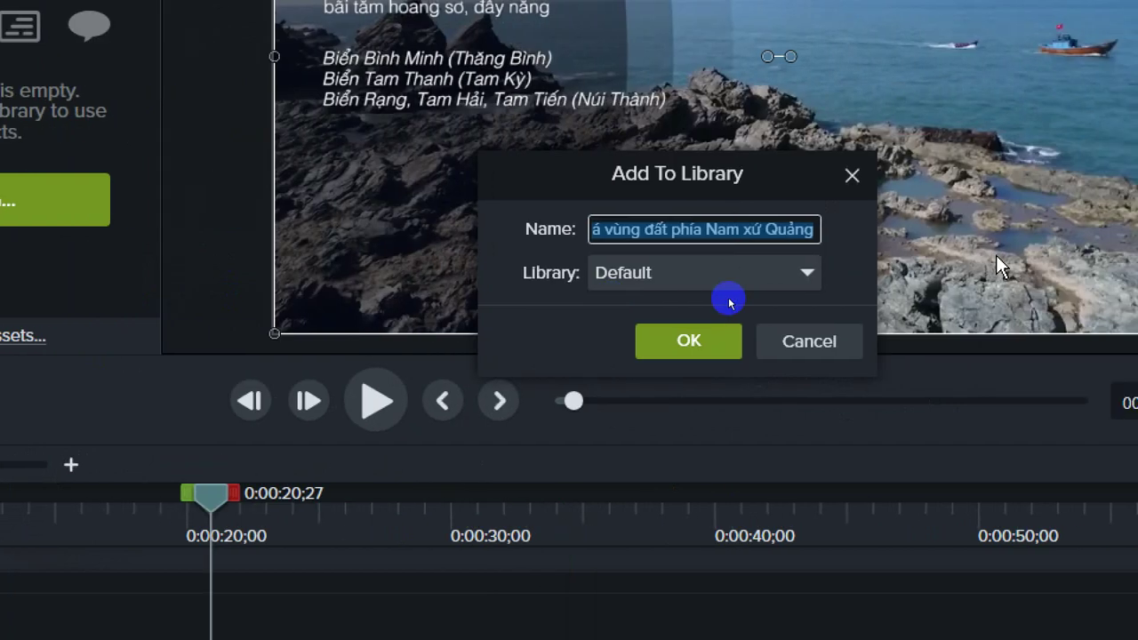
{"action": "key", "text": "Return"}
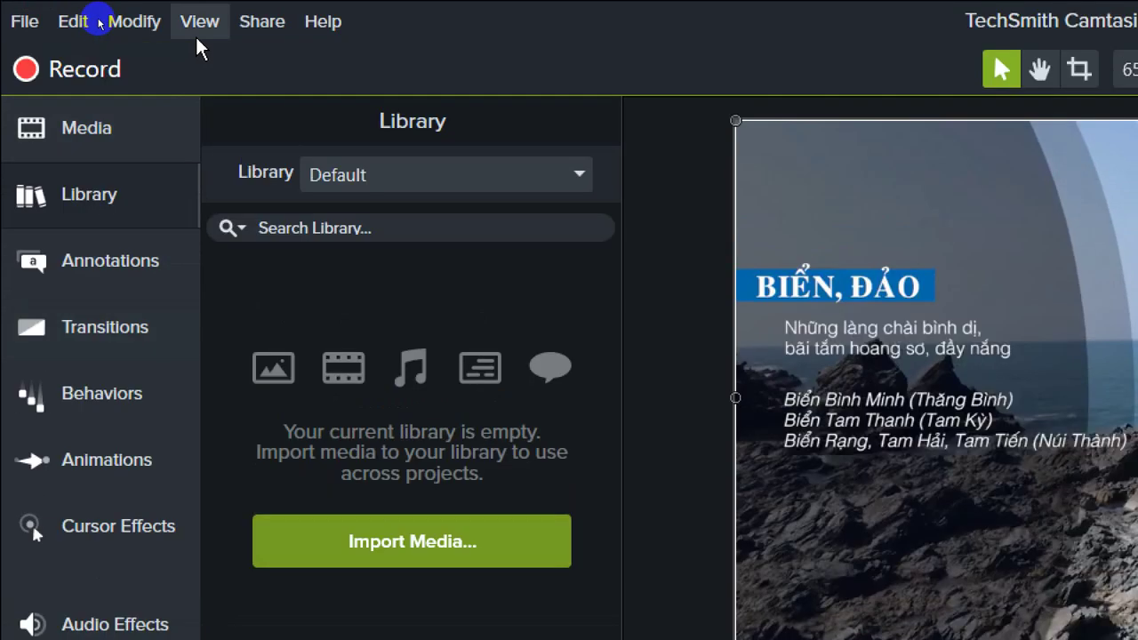
Search the Default library for 'love', find no results, and clear the search
{"action": "left_click", "coordinate": [368, 177]}
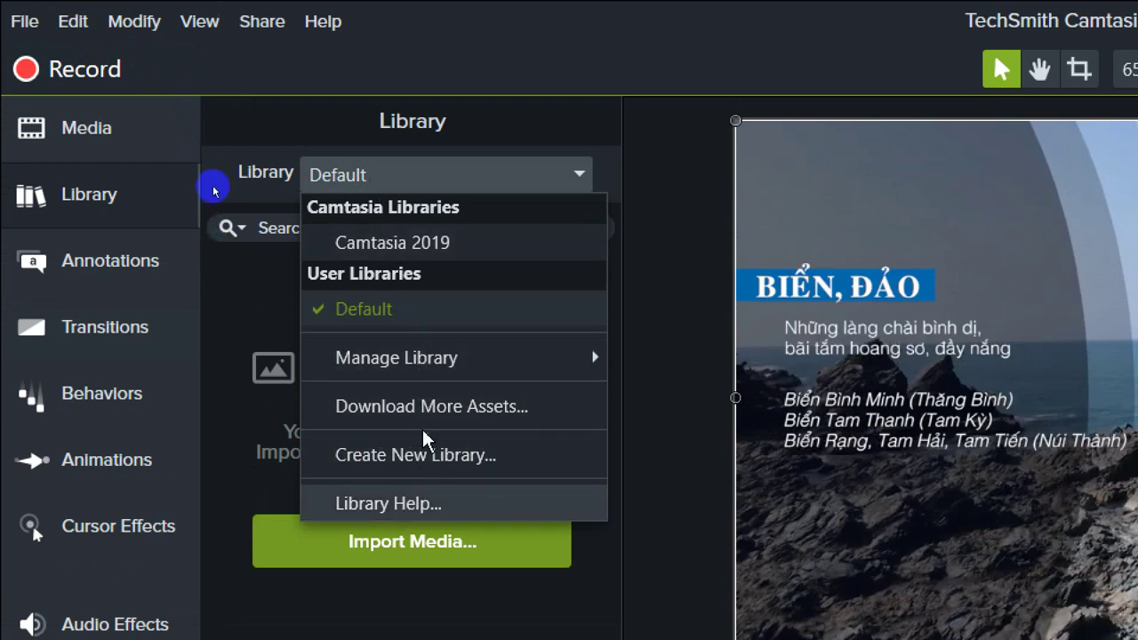
{"action": "mouse_move", "coordinate": [428, 365]}
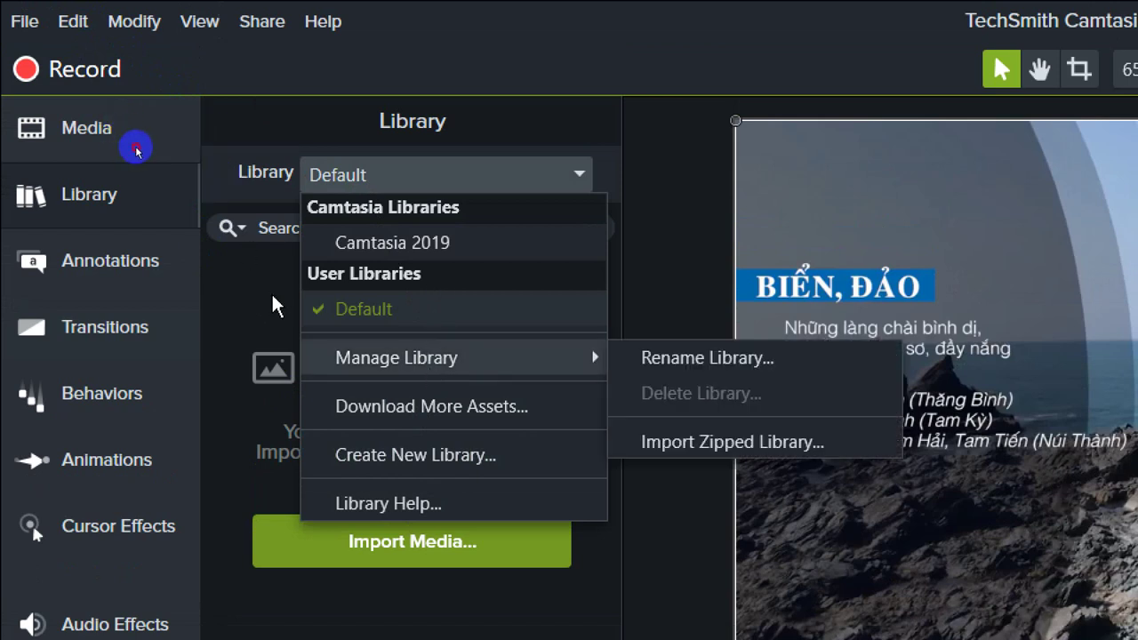
{"action": "left_click", "coordinate": [272, 298]}
{"action": "left_click", "coordinate": [327, 228]}
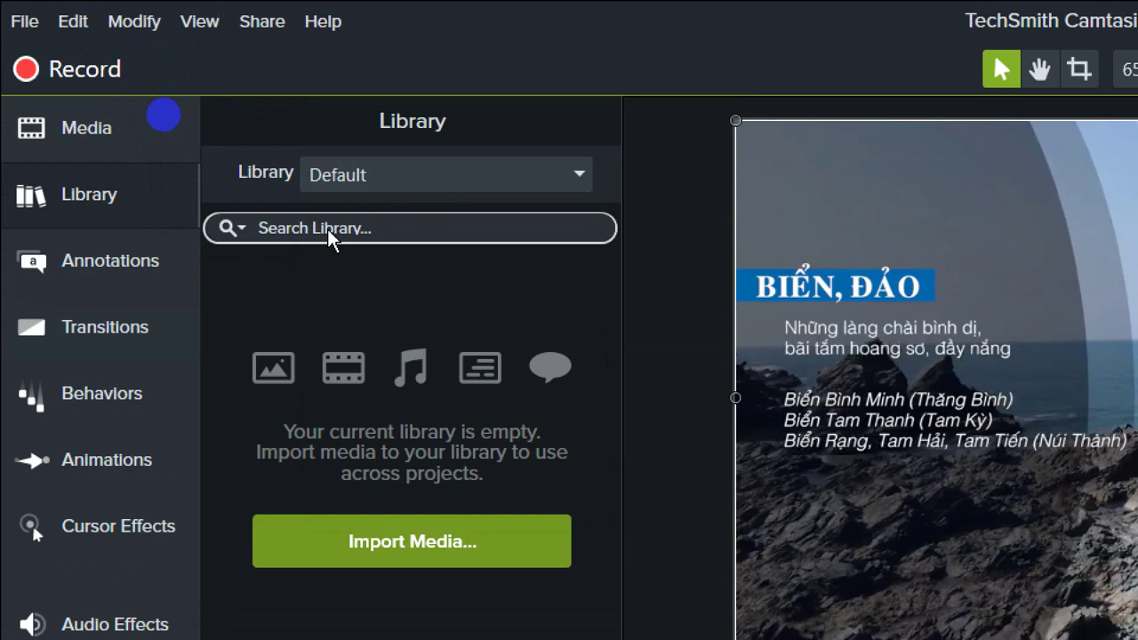
{"action": "type", "text": "love"}
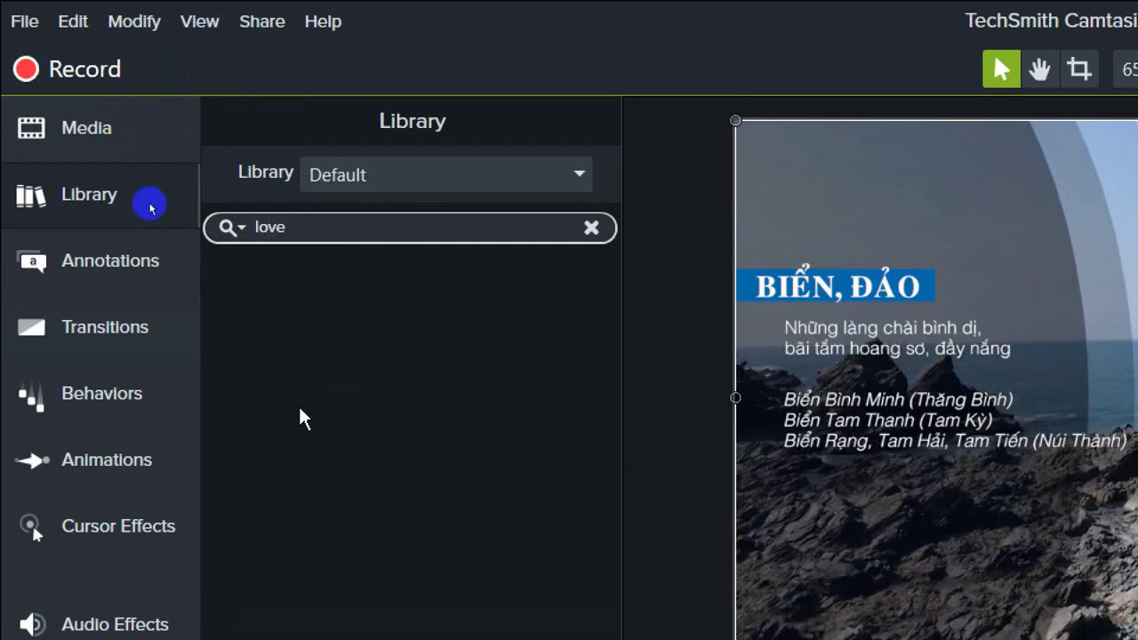
{"action": "left_click", "coordinate": [592, 228]}
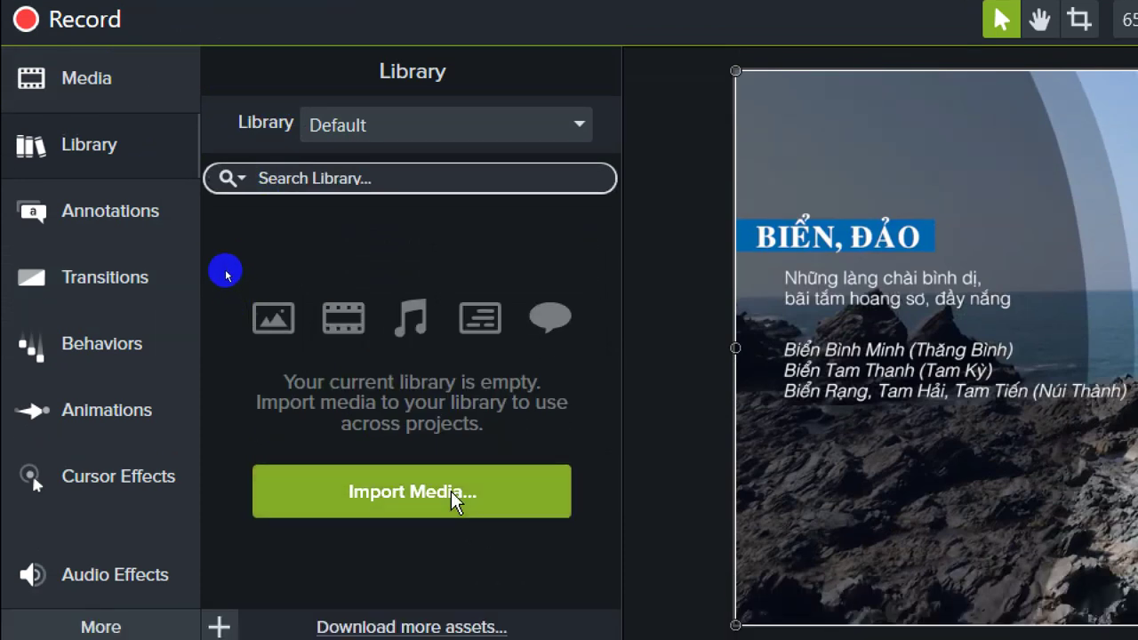
Open the TechSmith Assets for Camtasia website from the Library's import option
{"action": "left_click", "coordinate": [450, 490]}
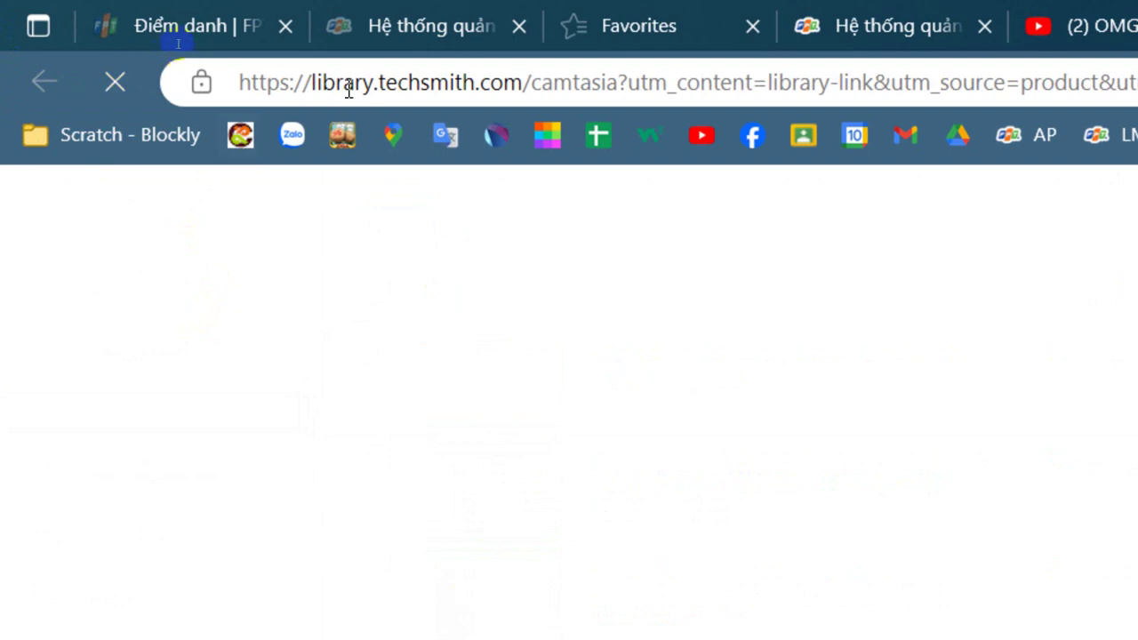
{"action": "double_click", "coordinate": [403, 85]}
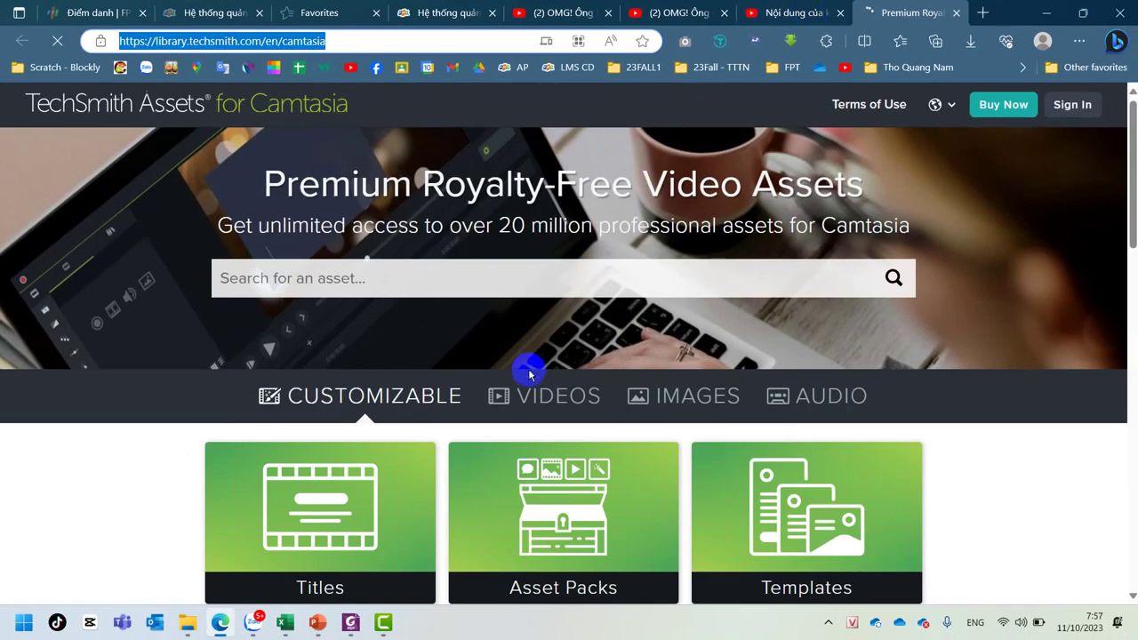
{"action": "scroll", "coordinate": [529, 368], "scroll_direction": "down", "scroll_amount": 5}
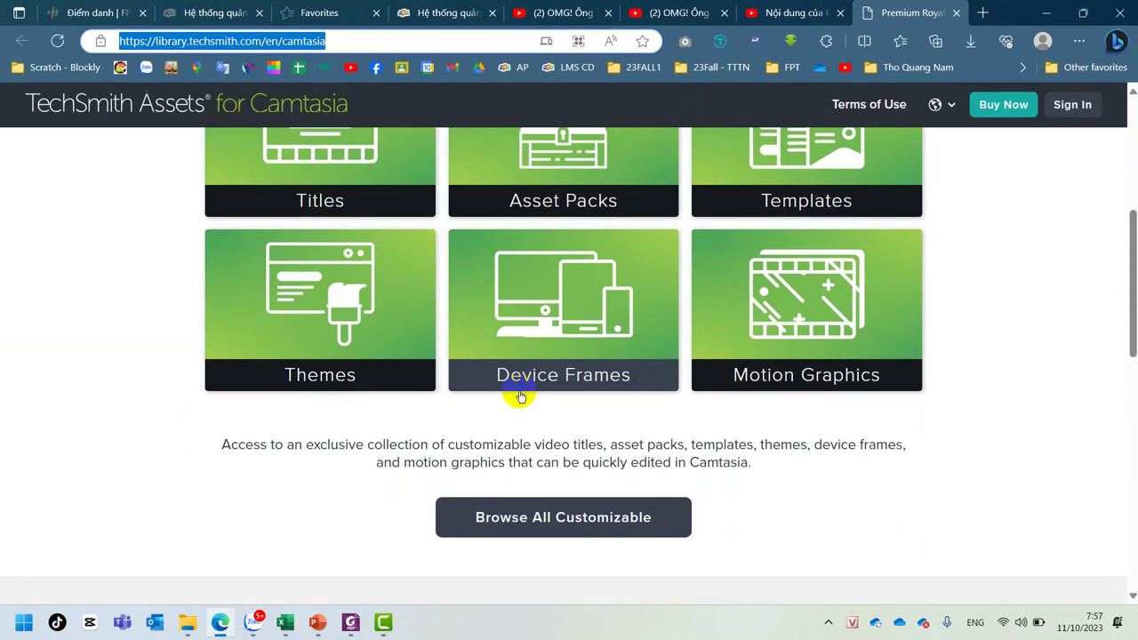
{"action": "scroll", "coordinate": [520, 397], "scroll_direction": "up", "scroll_amount": 3}
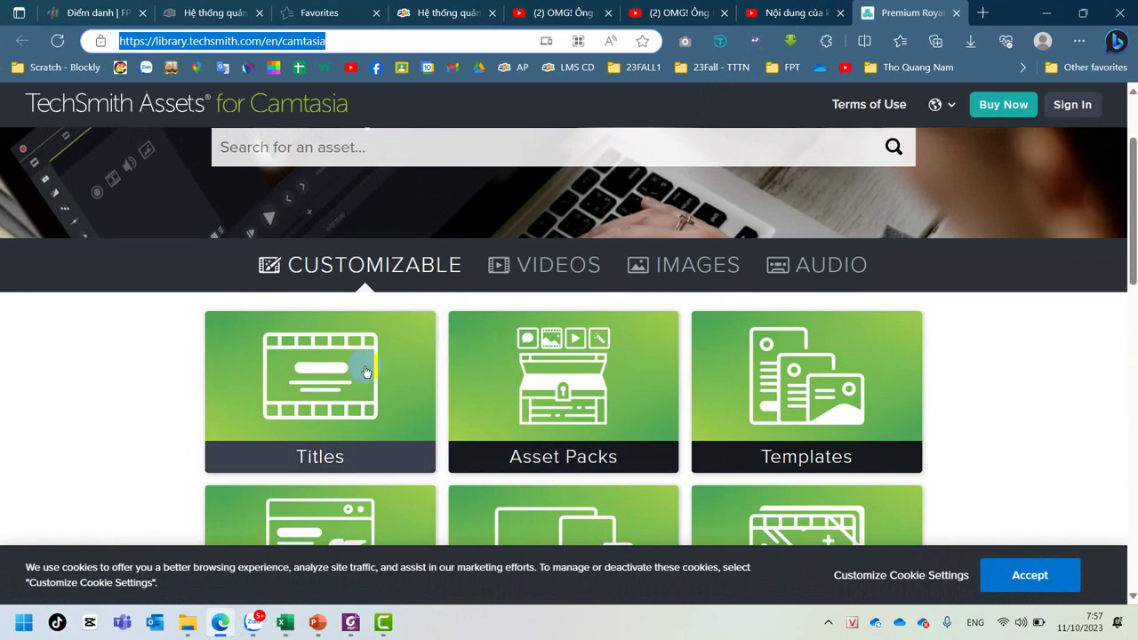
Browse Video, Images and Audio assets, preview Dark Wave in Music, then return to Camtasia
{"action": "left_click", "coordinate": [526, 276]}
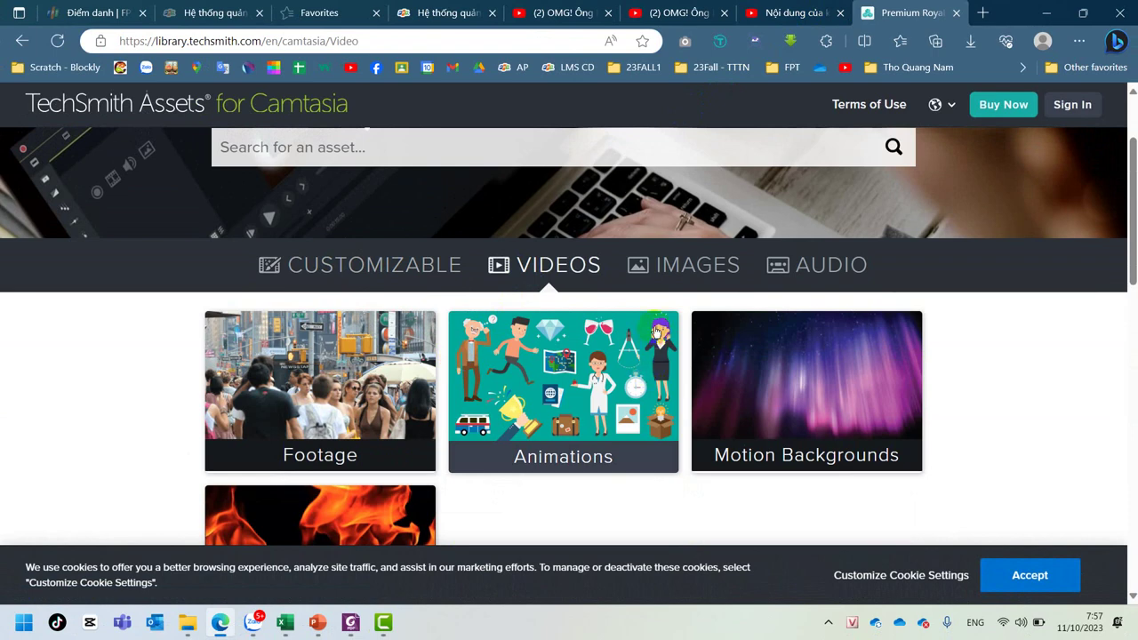
{"action": "left_click", "coordinate": [677, 278]}
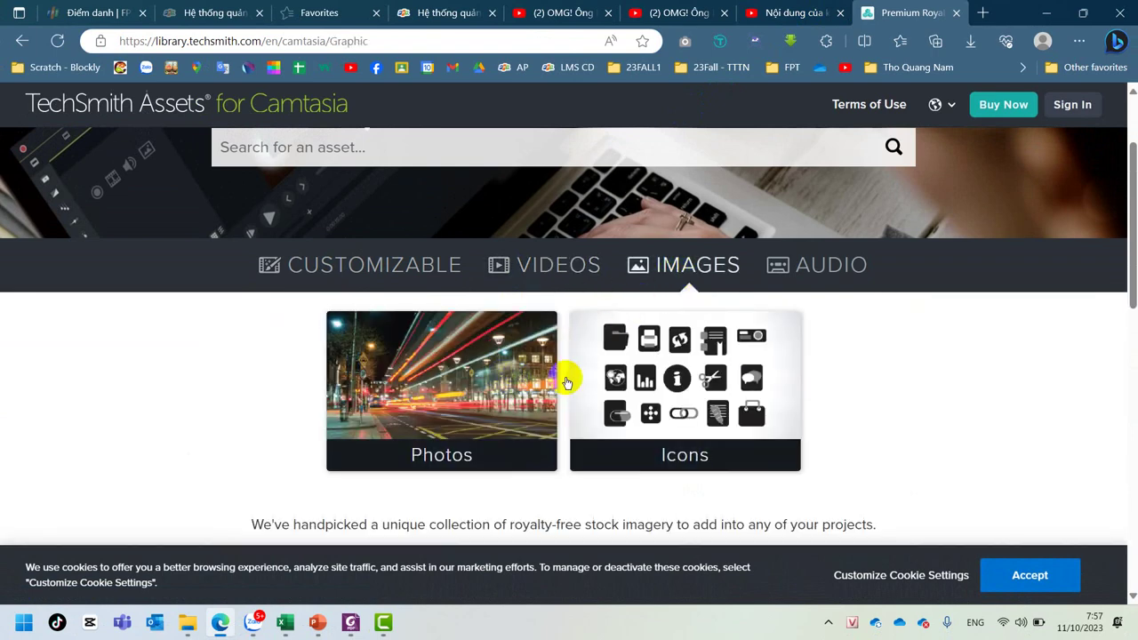
{"action": "left_click", "coordinate": [802, 266]}
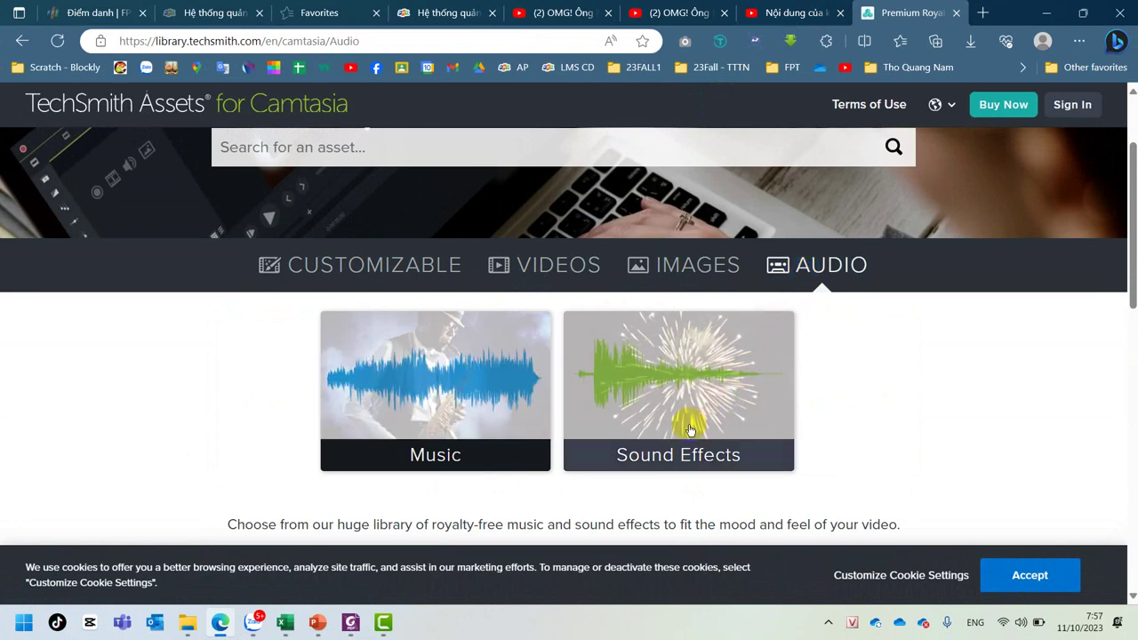
{"action": "scroll", "coordinate": [676, 436], "scroll_direction": "down", "scroll_amount": 2}
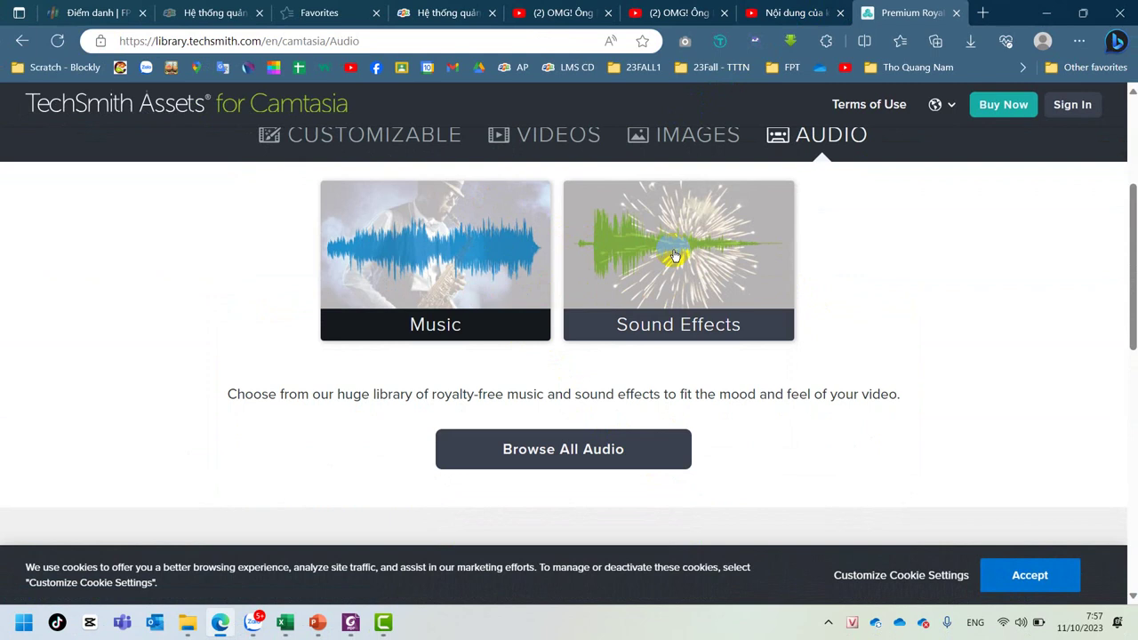
{"action": "left_click", "coordinate": [473, 248]}
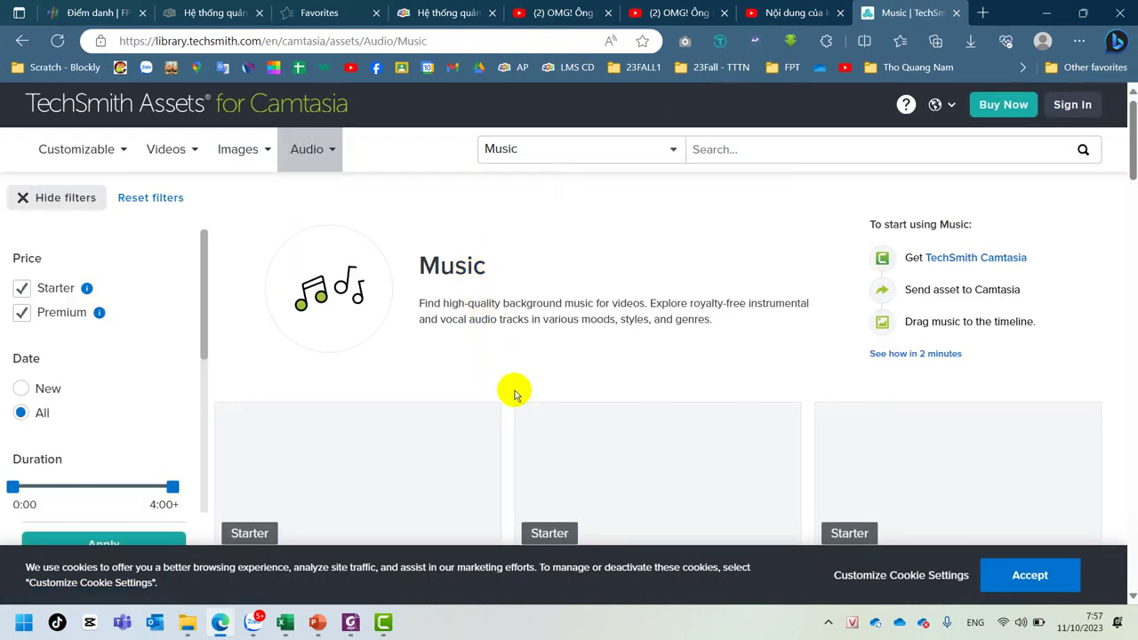
{"action": "scroll", "coordinate": [534, 498], "scroll_direction": "down", "scroll_amount": 3}
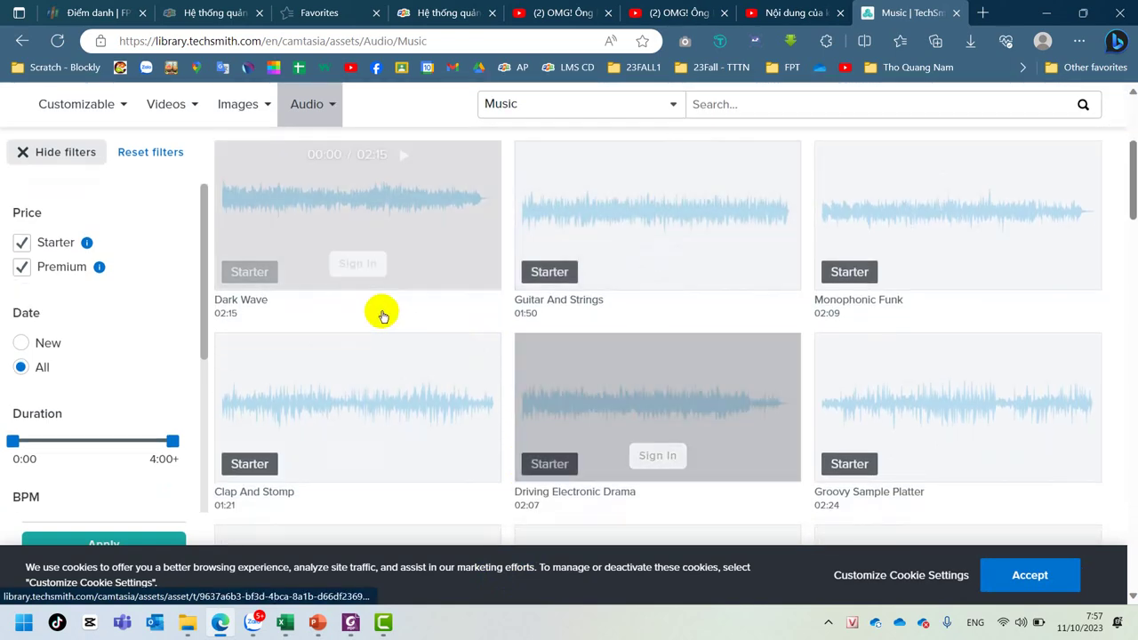
{"action": "scroll", "coordinate": [413, 226], "scroll_direction": "up", "scroll_amount": 2}
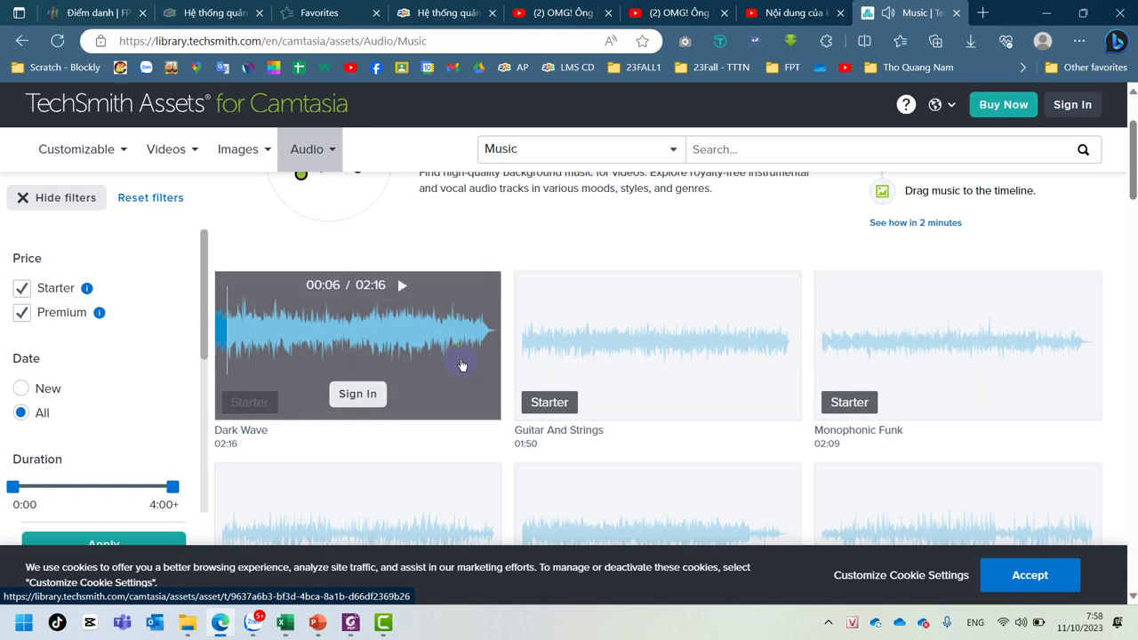
{"action": "left_click", "coordinate": [384, 623]}
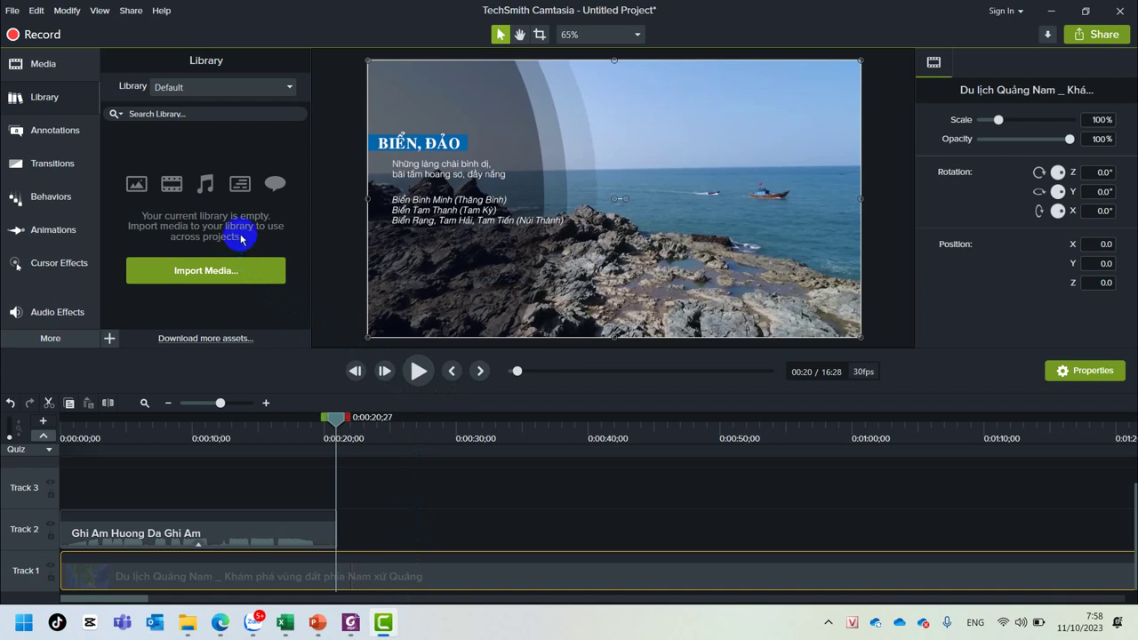
Place the purple speech-bubble callout on Track 3 at the playhead and type 'Lab 1' in it
{"action": "left_click", "coordinate": [52, 127]}
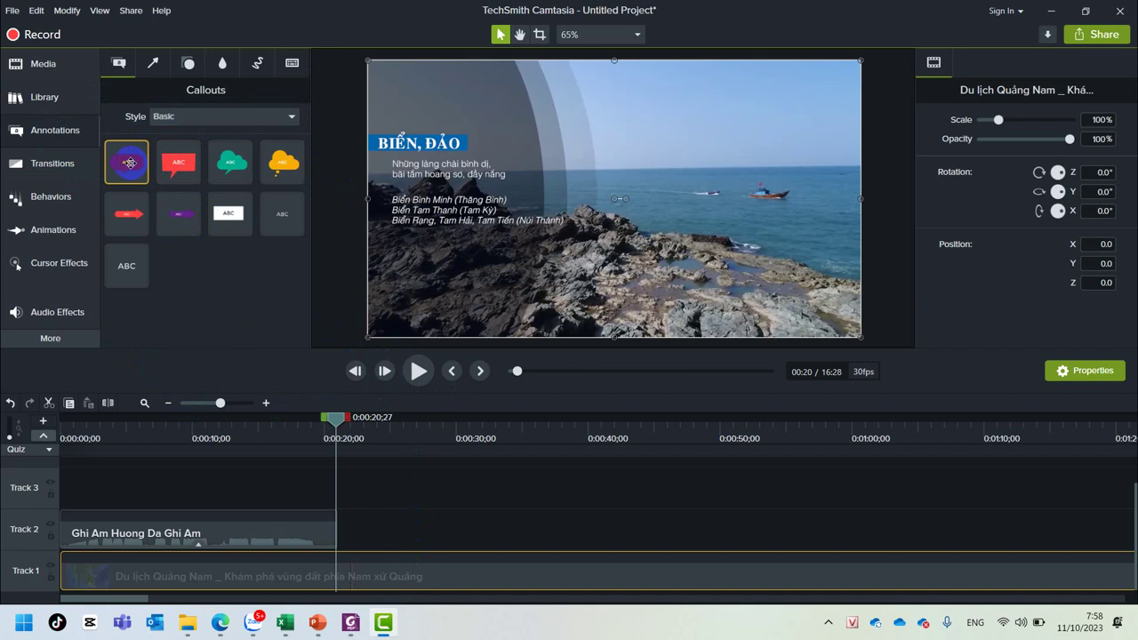
{"action": "left_click_drag", "start_coordinate": [125, 165], "coordinate": [344, 487]}
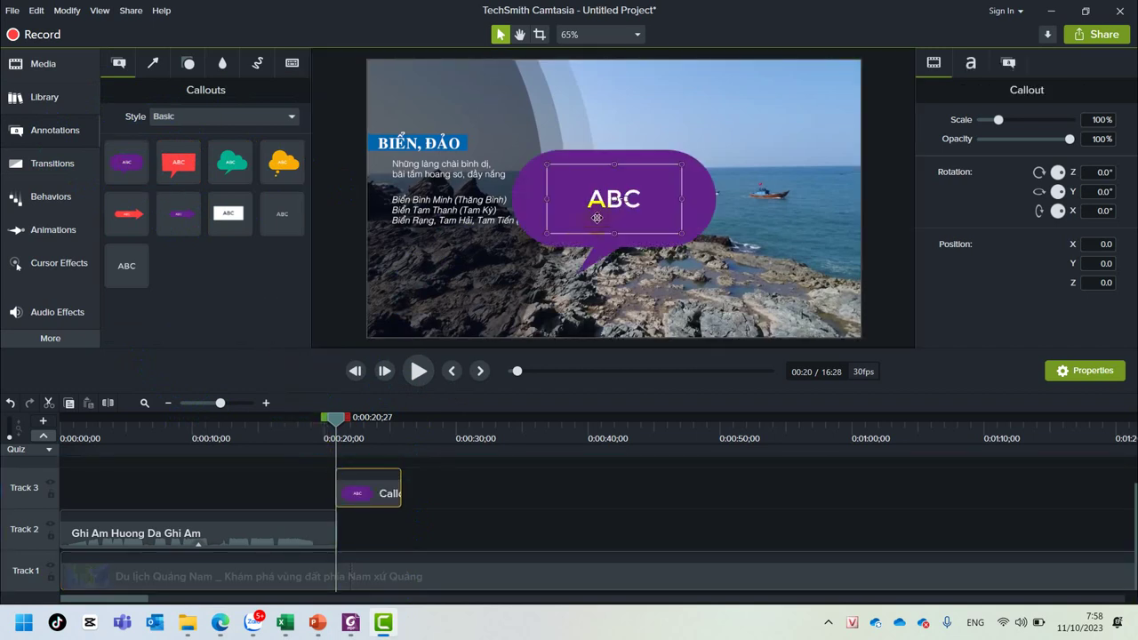
{"action": "double_click", "coordinate": [609, 197]}
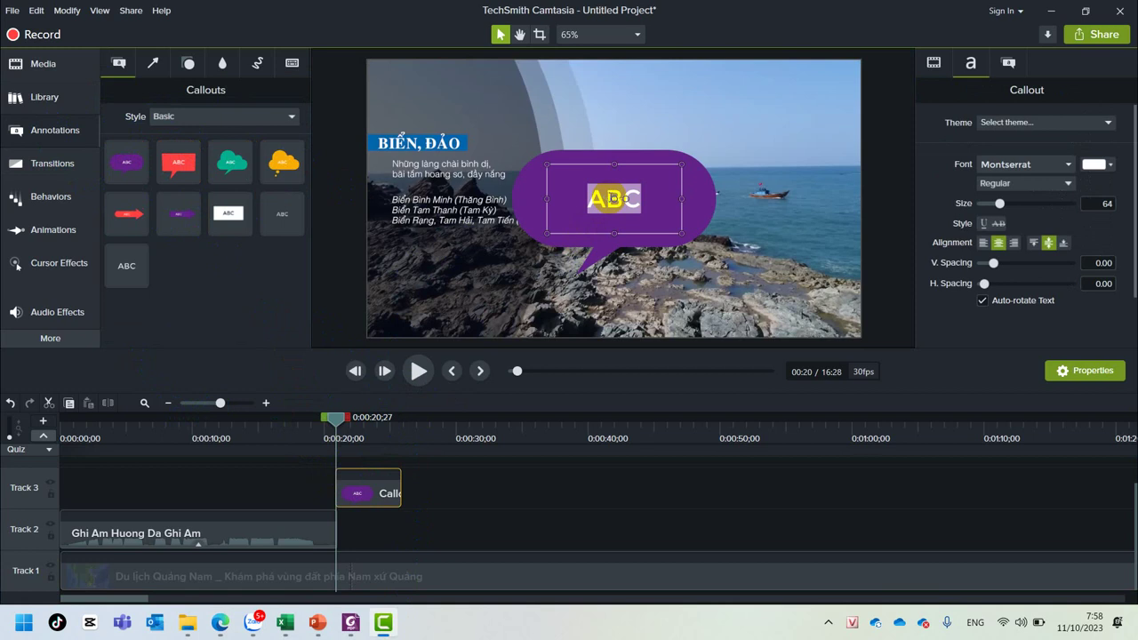
{"action": "type", "text": "Lab 1"}
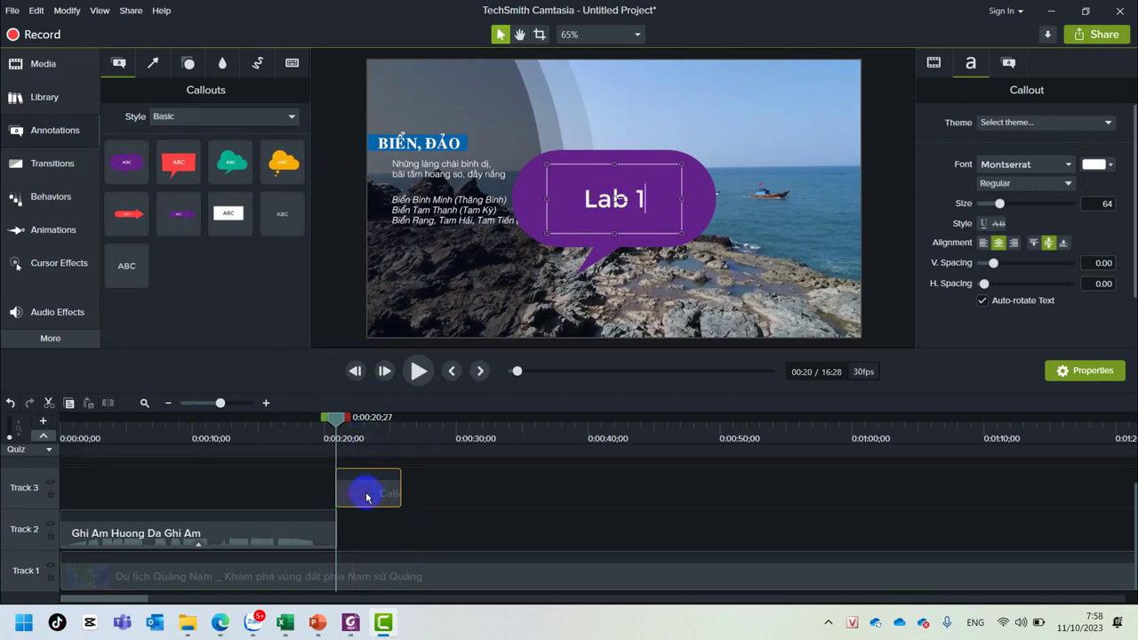
Preview and shrink the Lab 1 callout near 0:00:23, then add a white ABC callout to the video
{"action": "left_click_drag", "start_coordinate": [331, 431], "coordinate": [324, 425]}
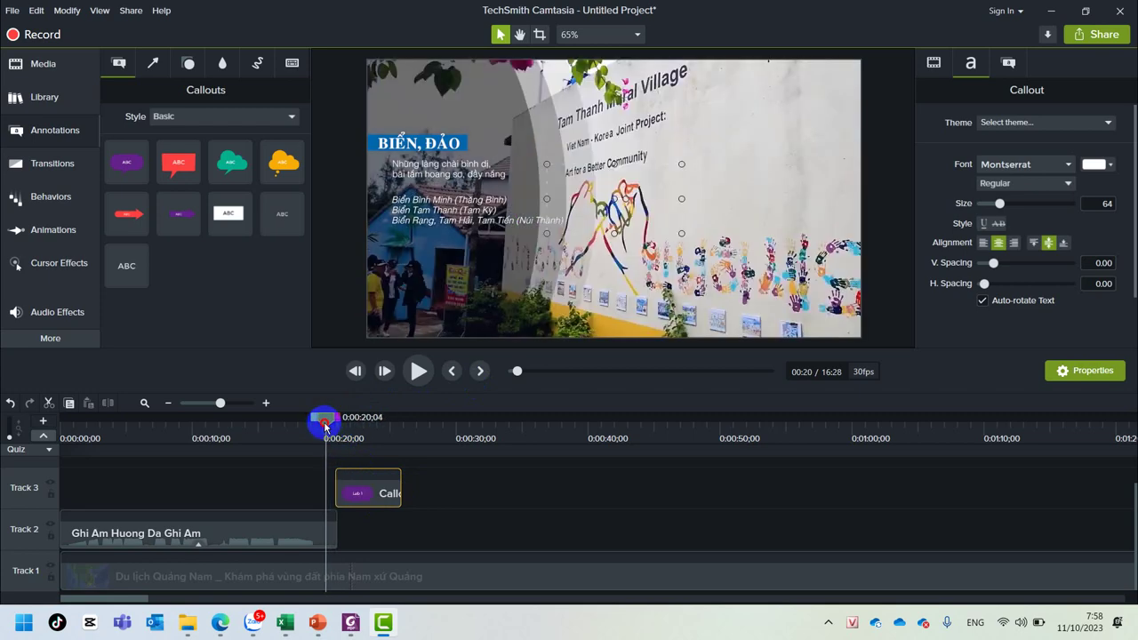
{"action": "key", "text": "space"}
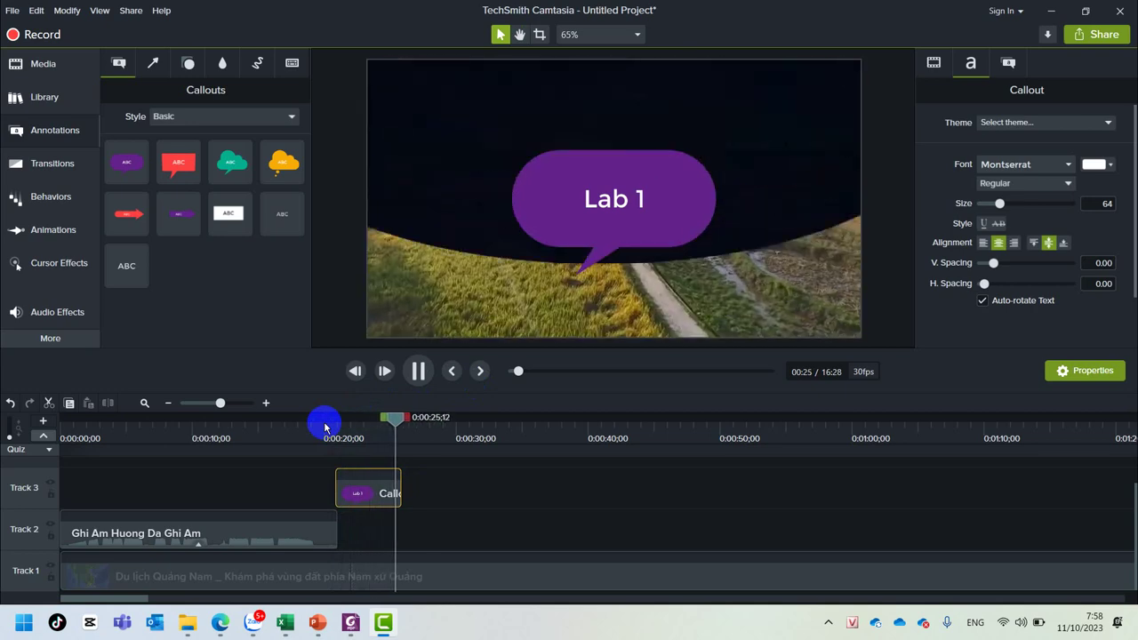
{"action": "key", "text": "space"}
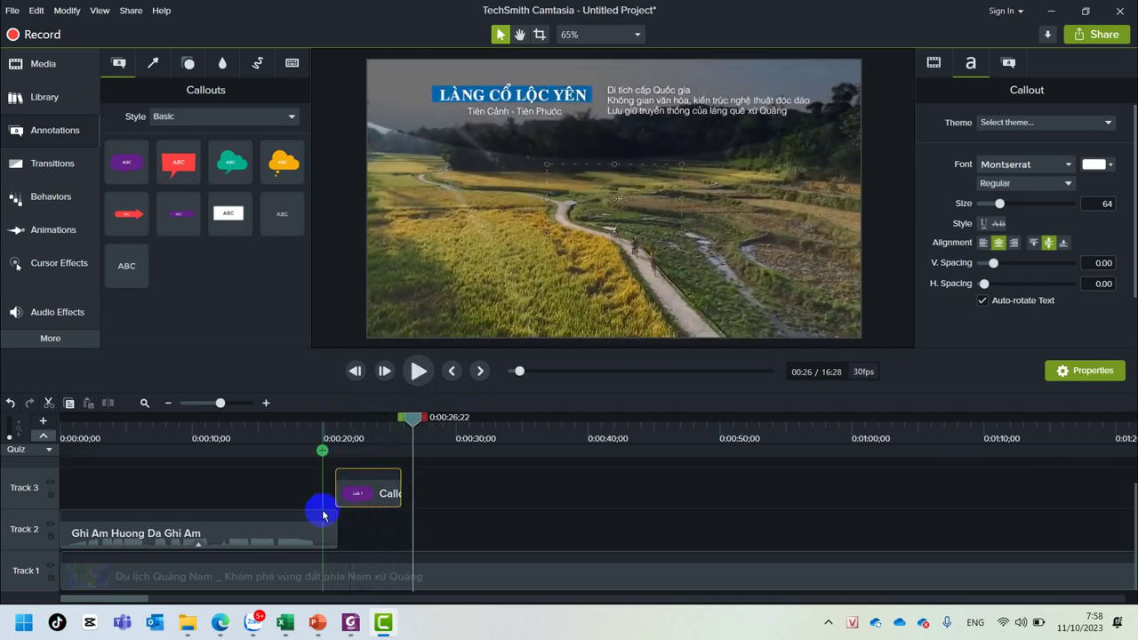
{"action": "left_click_drag", "start_coordinate": [351, 437], "coordinate": [363, 445]}
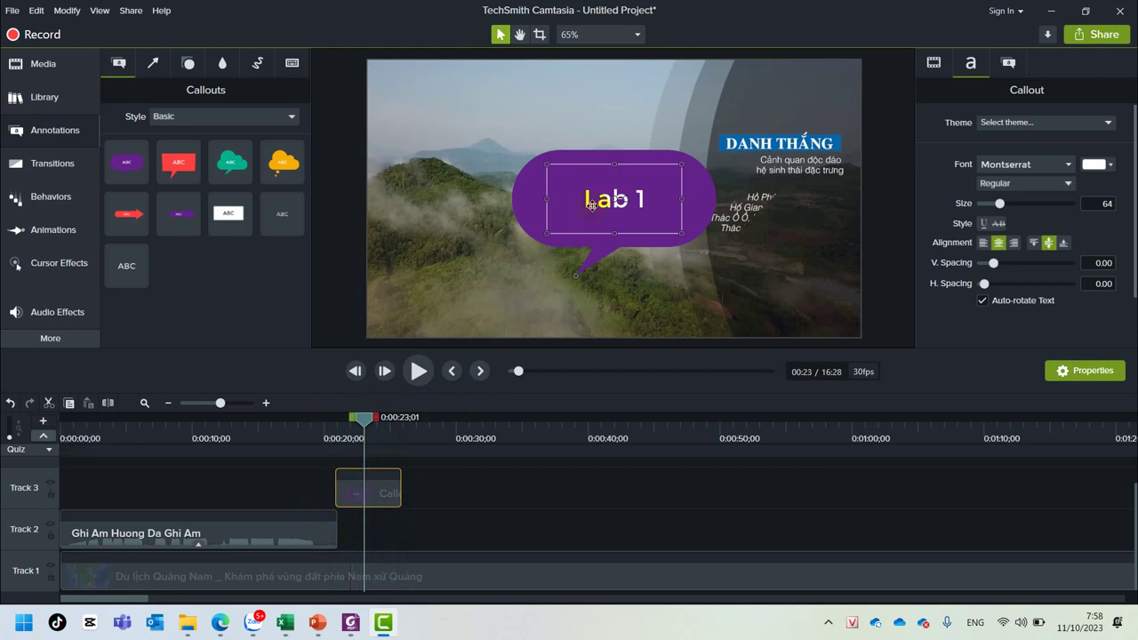
{"action": "left_click", "coordinate": [766, 254]}
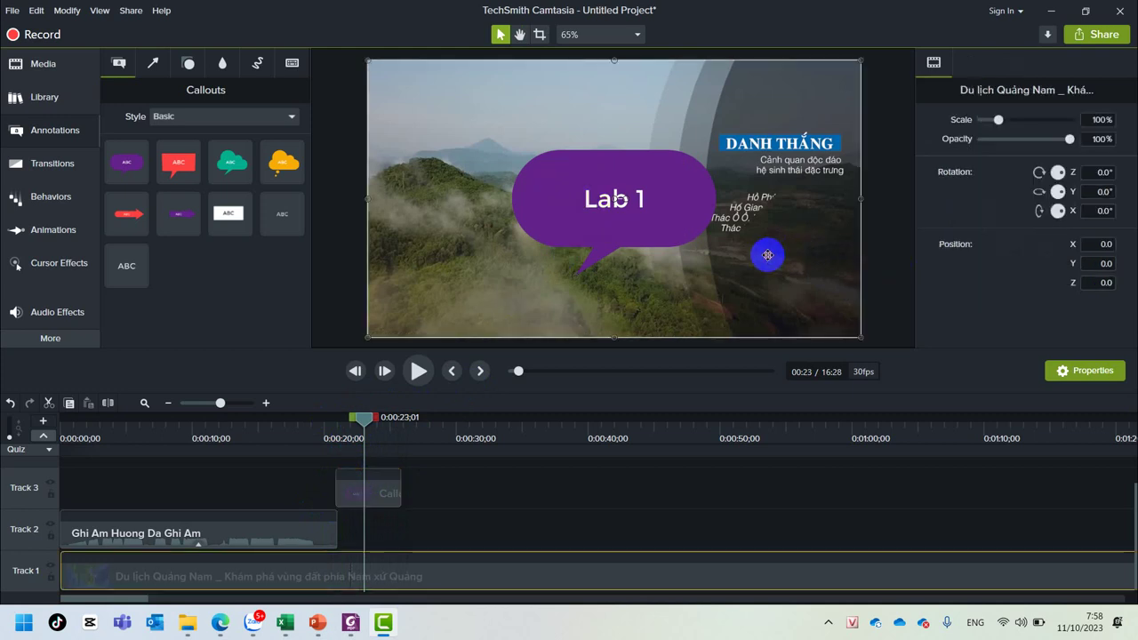
{"action": "left_click", "coordinate": [380, 504]}
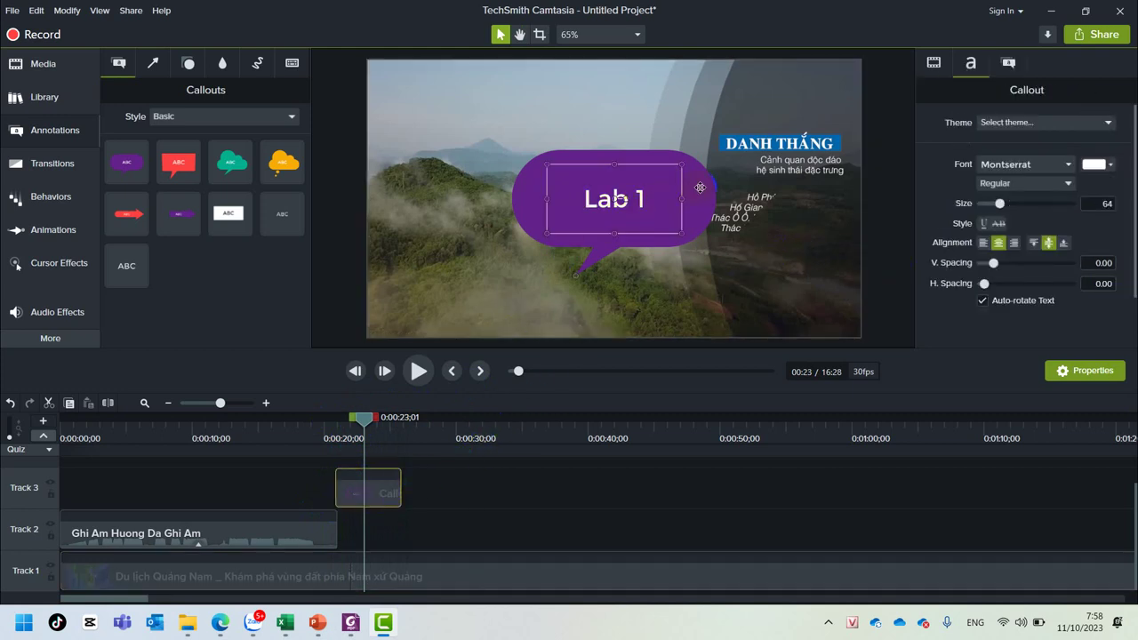
{"action": "left_click_drag", "start_coordinate": [681, 234], "coordinate": [546, 216]}
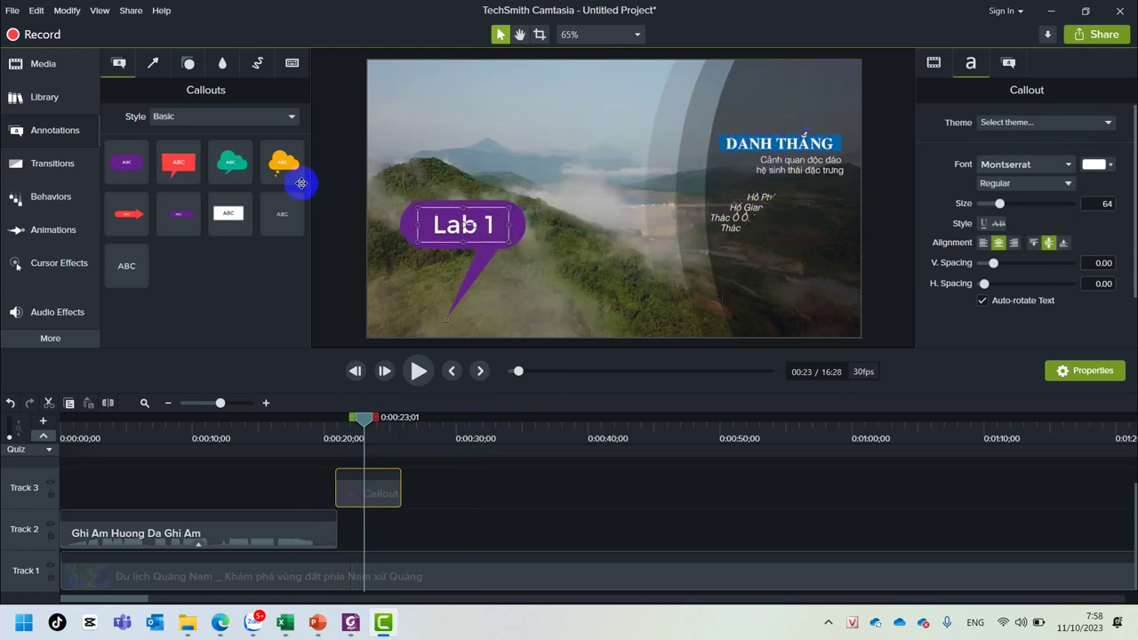
{"action": "left_click_drag", "start_coordinate": [220, 212], "coordinate": [604, 194]}
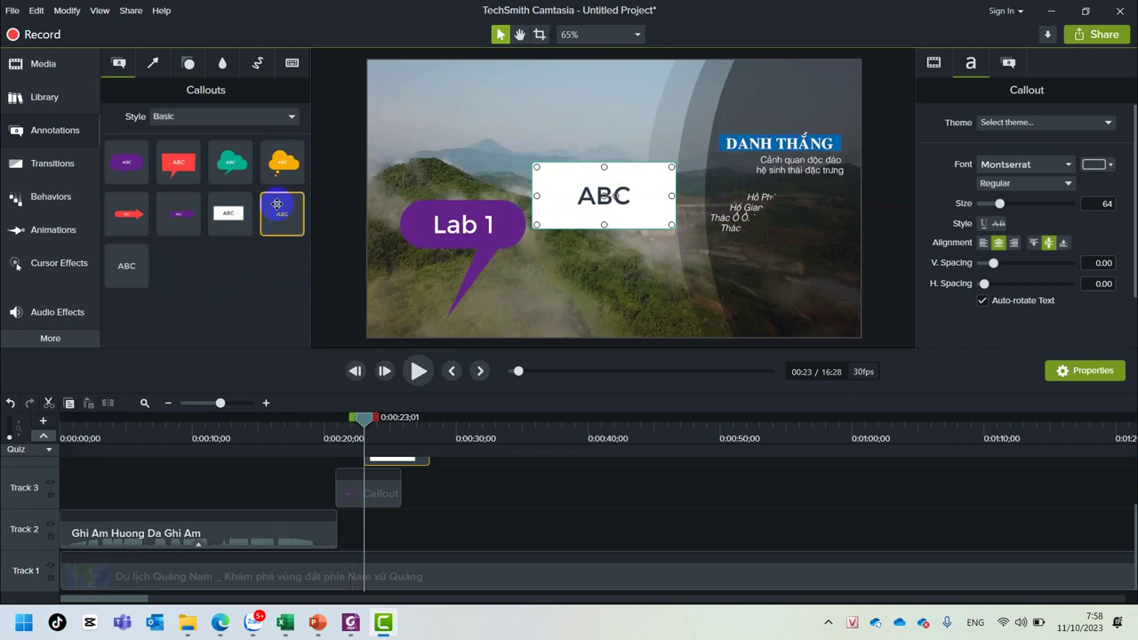
Set the Callouts Style filter to All, scroll through every callout, then show Arrows & Lines
{"action": "left_click", "coordinate": [215, 119]}
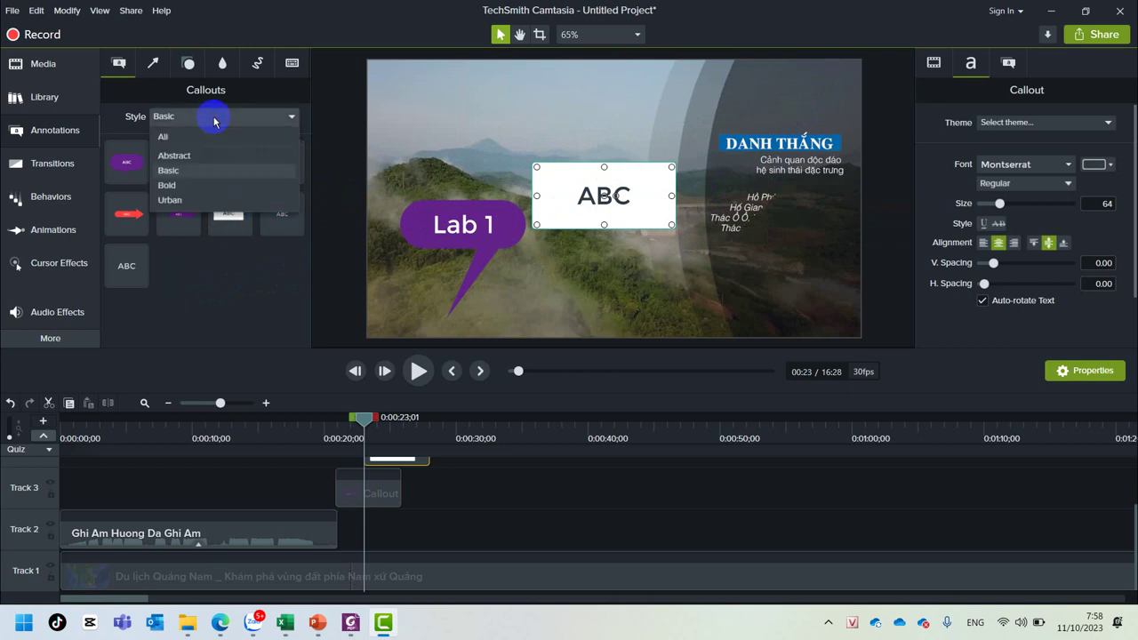
{"action": "left_click", "coordinate": [164, 136]}
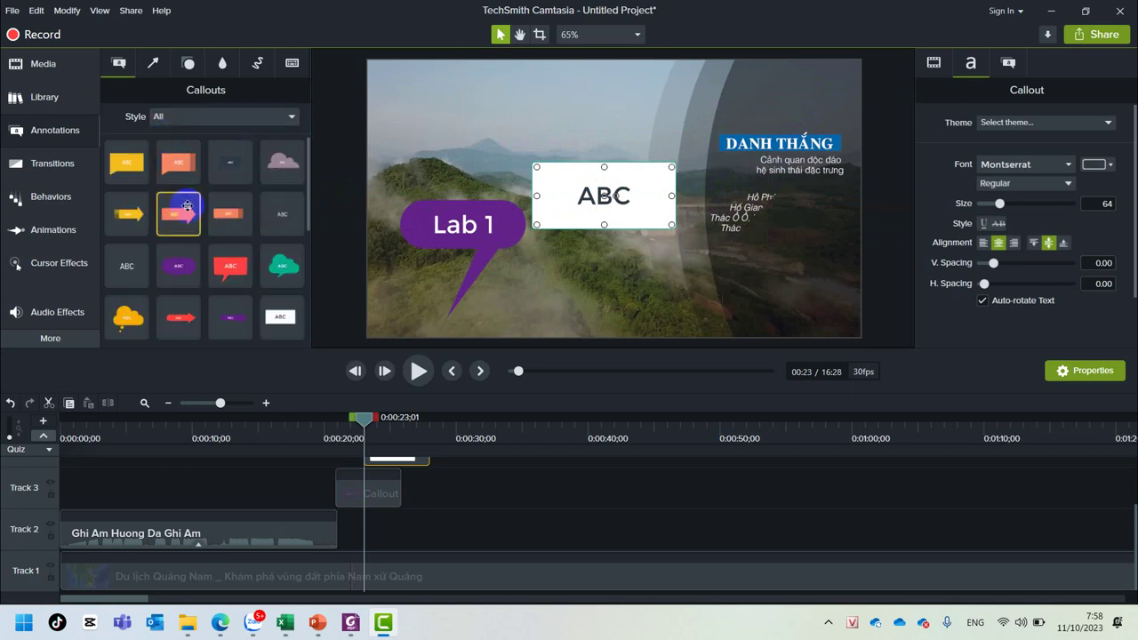
{"action": "scroll", "coordinate": [187, 207], "scroll_direction": "down", "scroll_amount": 5}
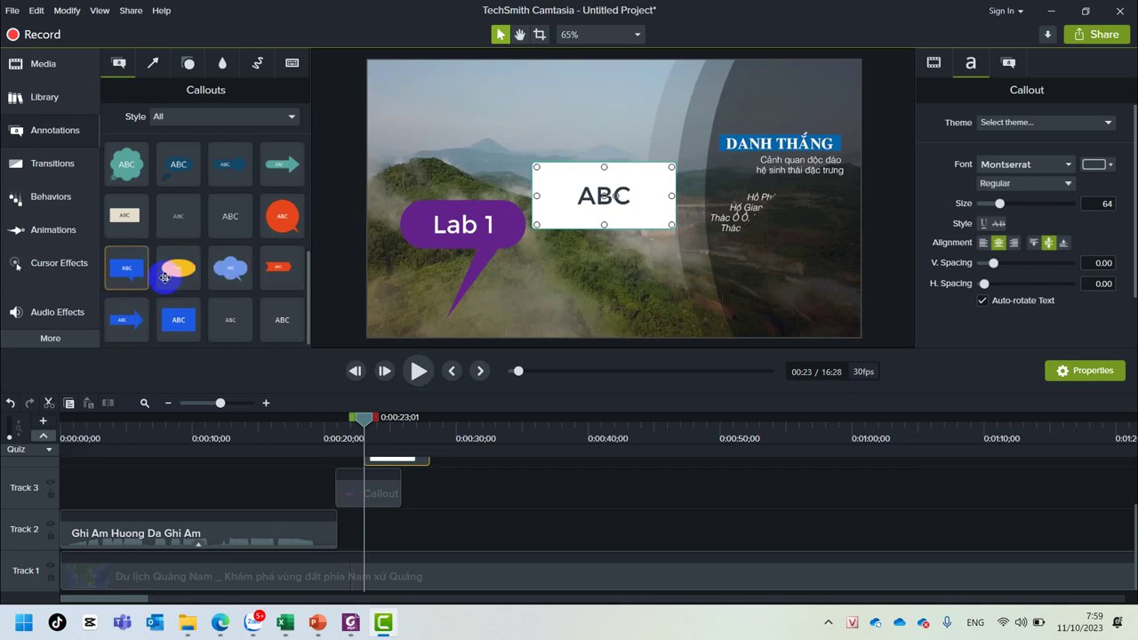
{"action": "scroll", "coordinate": [181, 295], "scroll_direction": "up", "scroll_amount": 2}
{"action": "scroll", "coordinate": [180, 295], "scroll_direction": "up", "scroll_amount": 3}
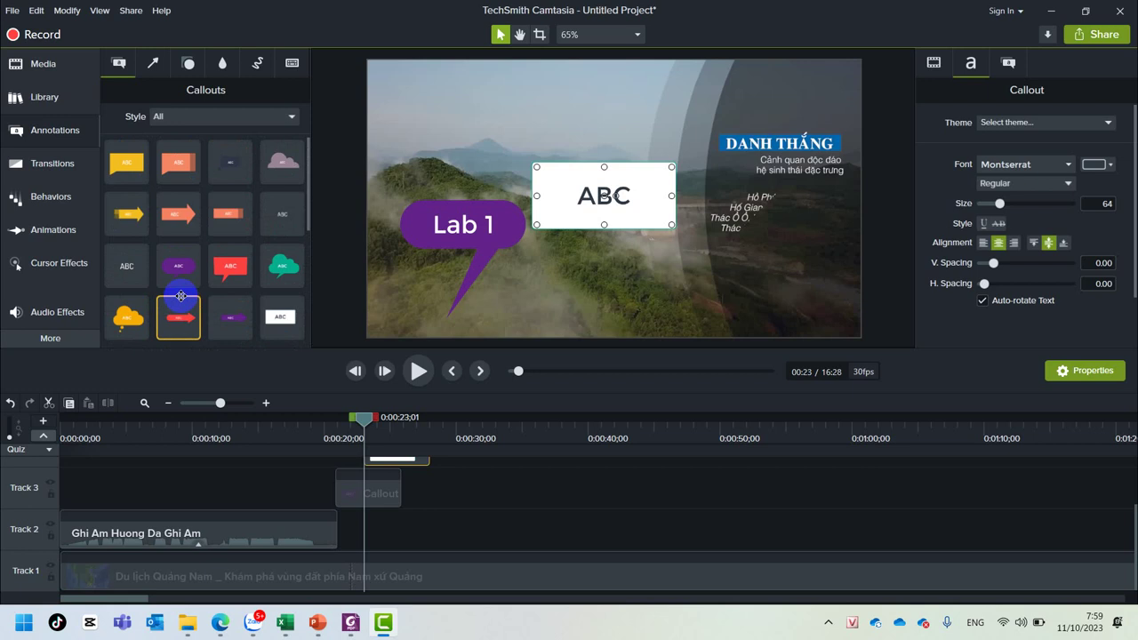
{"action": "left_click", "coordinate": [154, 64]}
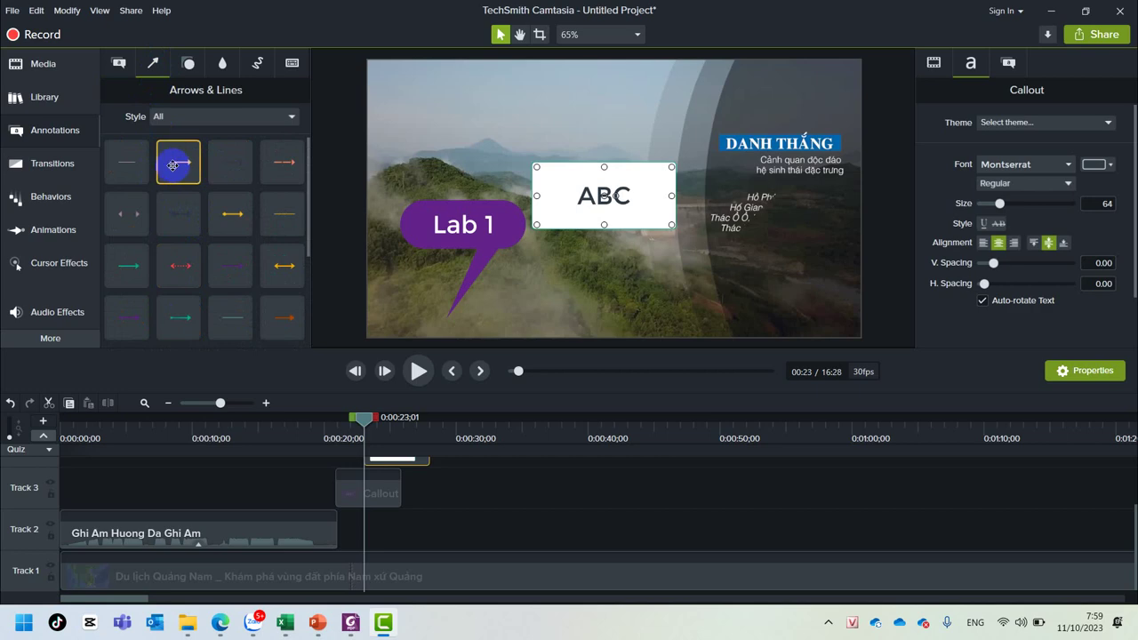
Place a yellow arrow on Track 3 at about 0:00:31 and angle it down onto the Cham tower
{"action": "left_click_drag", "start_coordinate": [373, 416], "coordinate": [468, 419]}
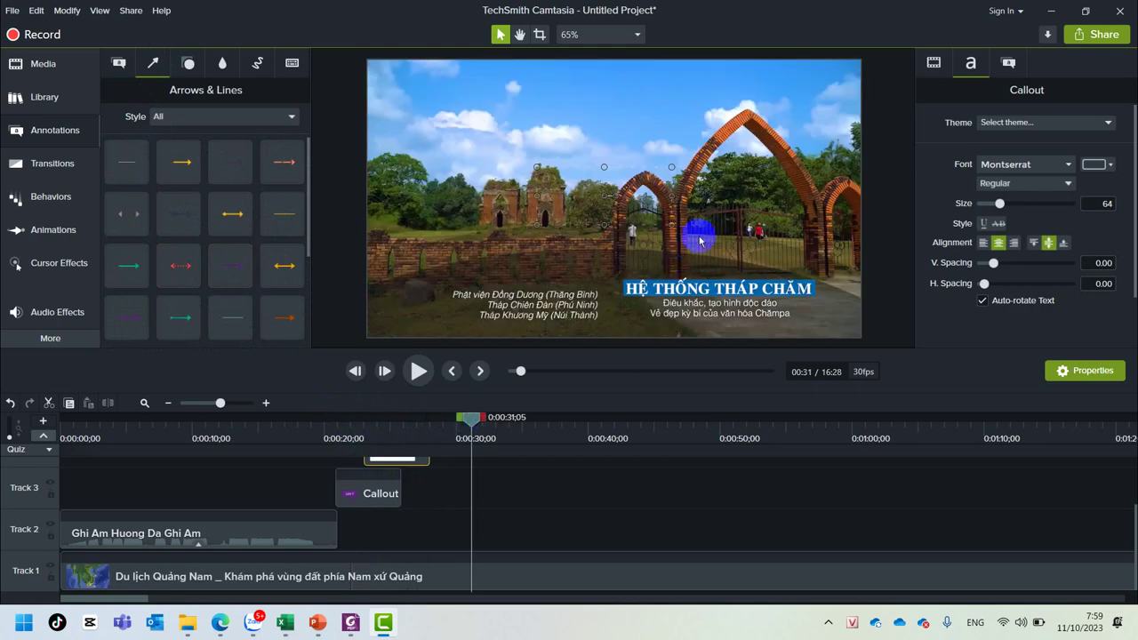
{"action": "left_click", "coordinate": [543, 169]}
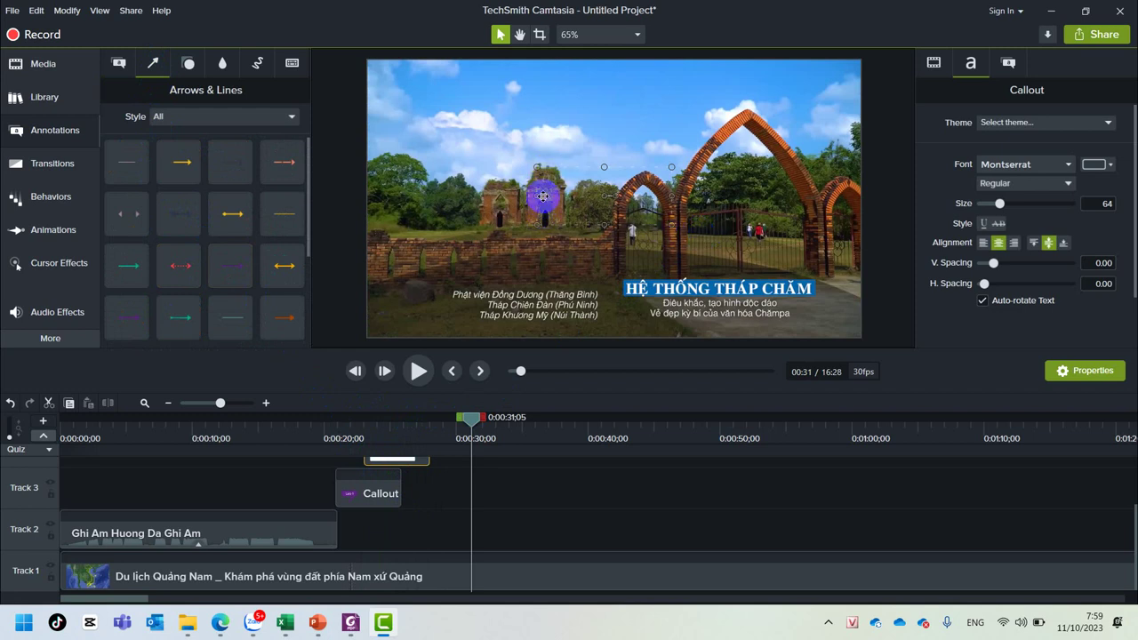
{"action": "left_click_drag", "start_coordinate": [181, 162], "coordinate": [432, 498]}
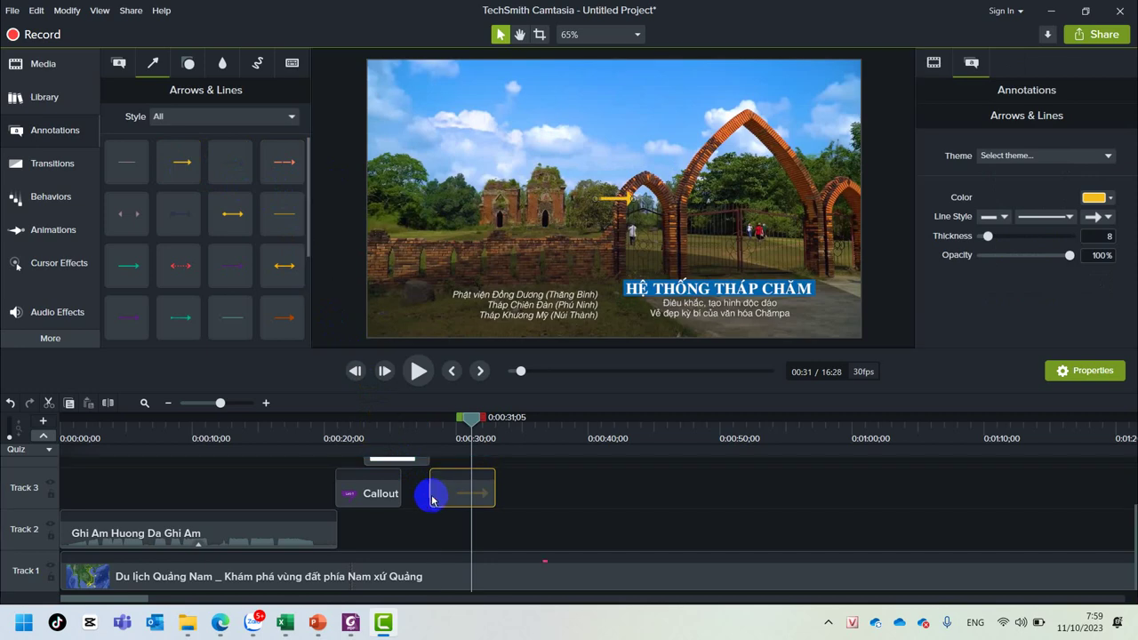
{"action": "mouse_move", "coordinate": [608, 201]}
{"action": "left_mouse_down"}
{"action": "mouse_move", "coordinate": [495, 168]}
{"action": "mouse_move", "coordinate": [503, 176]}
{"action": "left_mouse_up"}
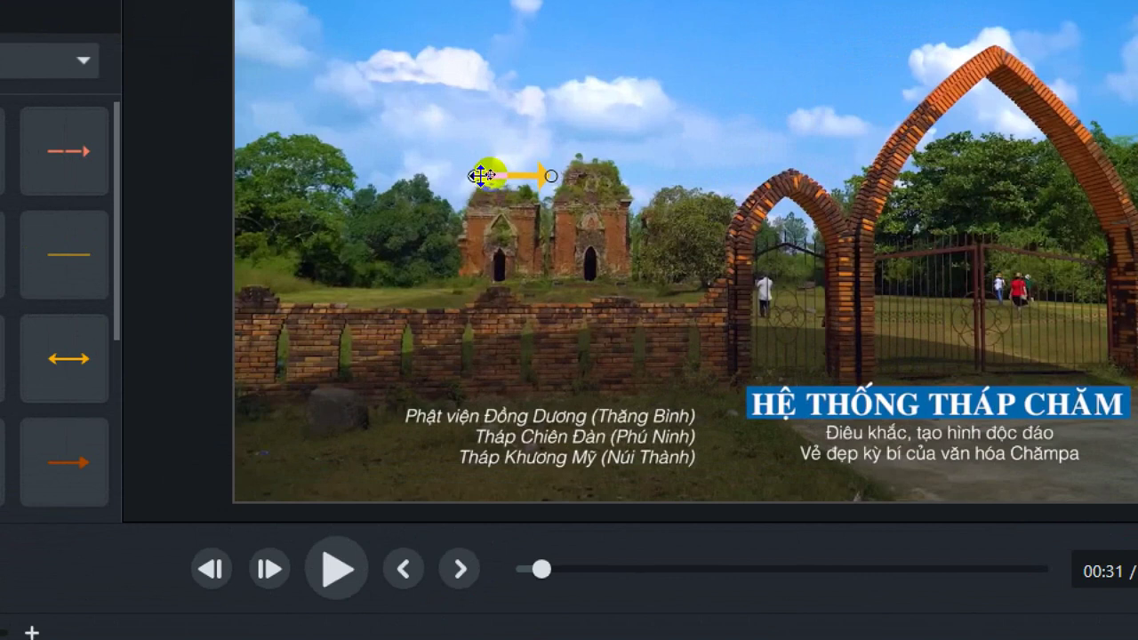
{"action": "left_click_drag", "start_coordinate": [480, 175], "coordinate": [480, 130]}
{"action": "left_click_drag", "start_coordinate": [554, 132], "coordinate": [556, 172]}
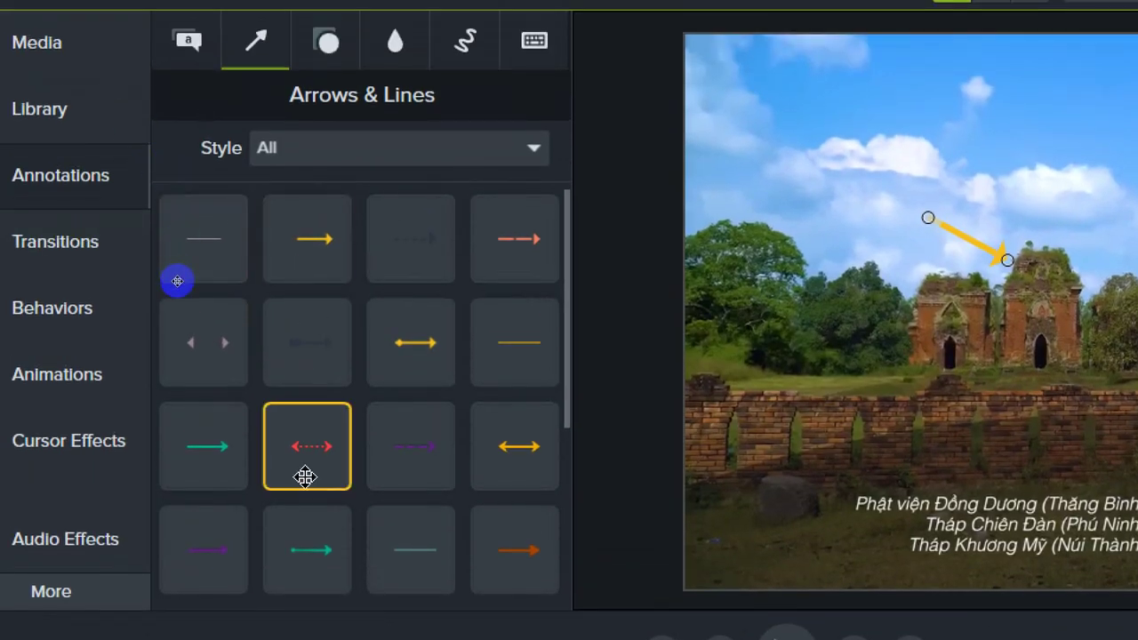
{"action": "scroll", "coordinate": [305, 477], "scroll_direction": "down", "scroll_amount": 3}
{"action": "scroll", "coordinate": [317, 501], "scroll_direction": "up", "scroll_amount": 3}
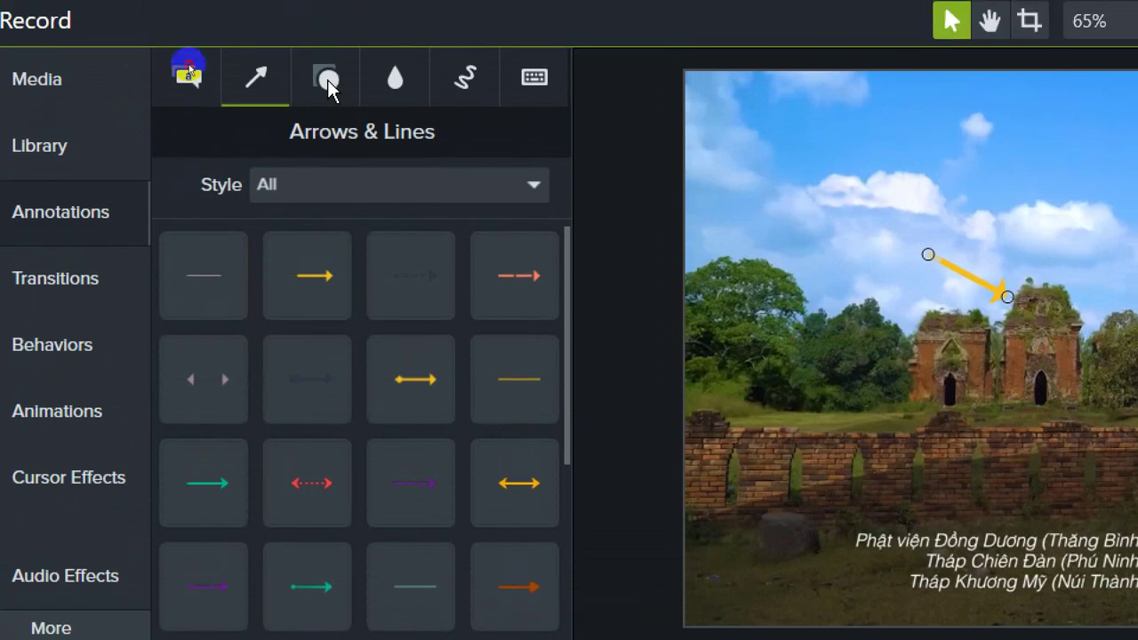
Scroll through the Shapes annotation tiles, then switch to the Blur & Highlight collection
{"action": "left_click", "coordinate": [328, 44]}
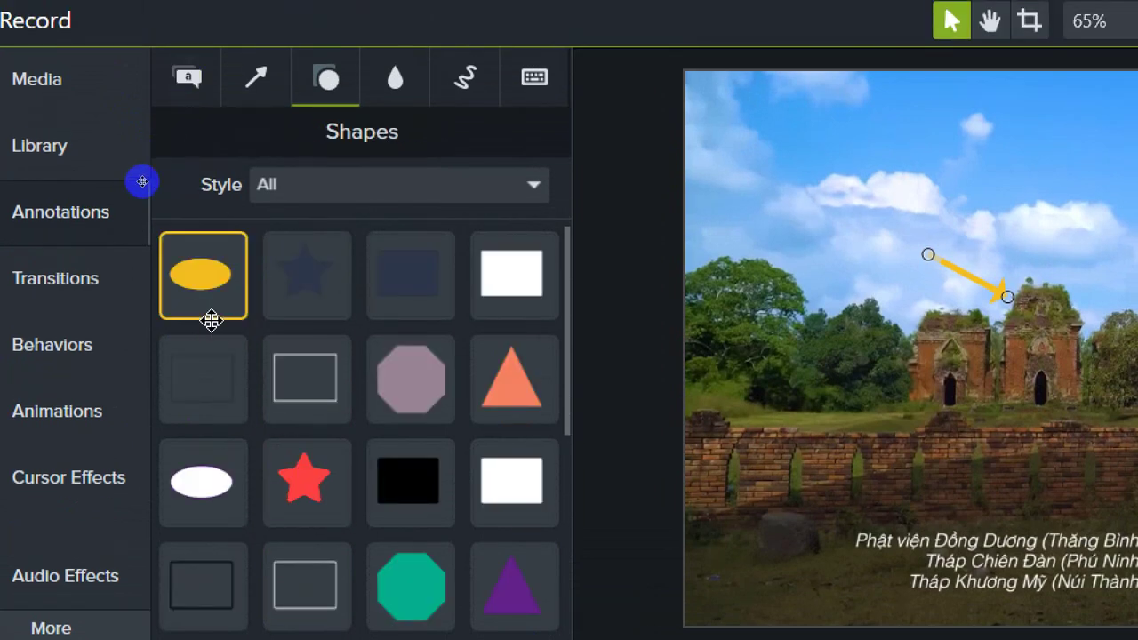
{"action": "scroll", "coordinate": [442, 506], "scroll_direction": "down", "scroll_amount": 5}
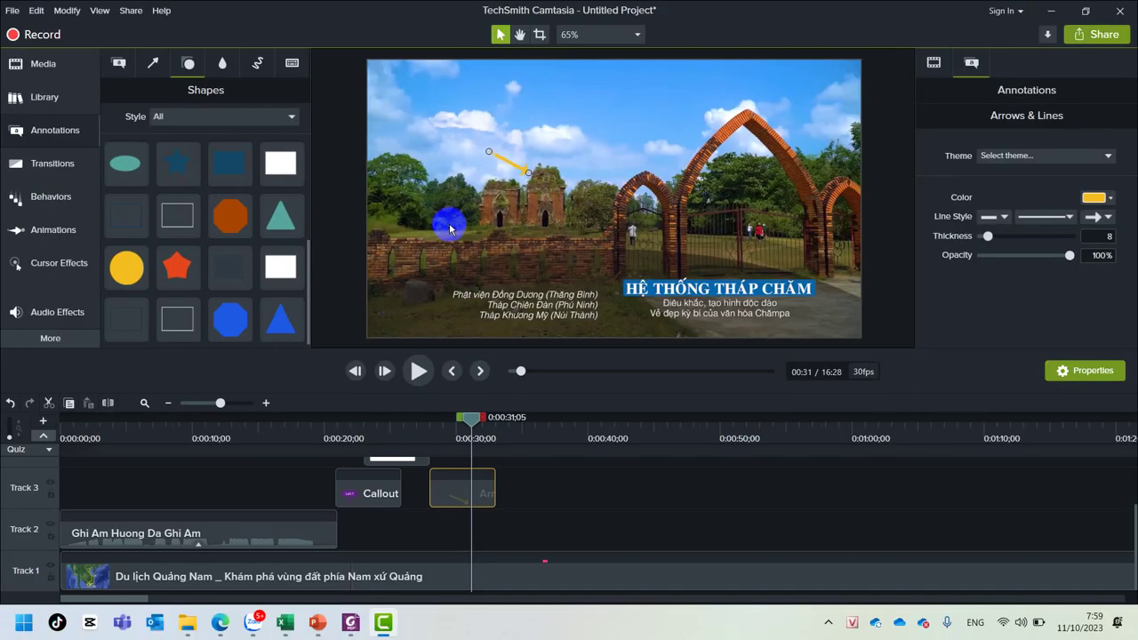
{"action": "left_click", "coordinate": [223, 63]}
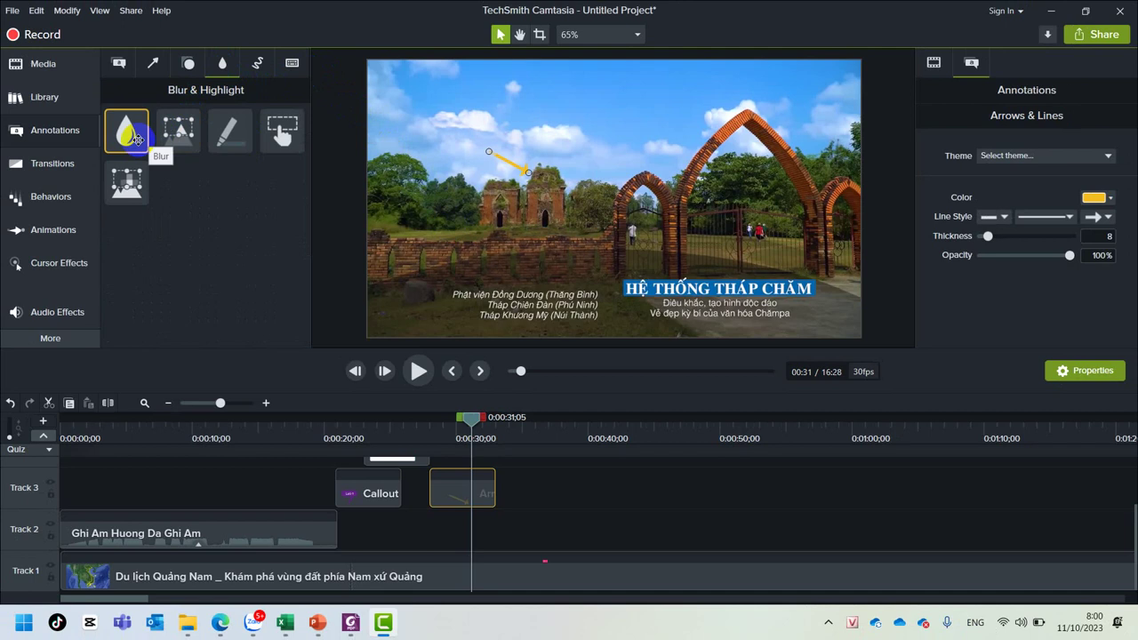
Add a Blur annotation to Track 3 and shape it into a strip over the BẢO TÀNG QUẢNG NAM title
{"action": "mouse_move", "coordinate": [137, 140]}
{"action": "left_mouse_down"}
{"action": "mouse_move", "coordinate": [399, 338]}
{"action": "mouse_move", "coordinate": [527, 498]}
{"action": "left_mouse_up"}
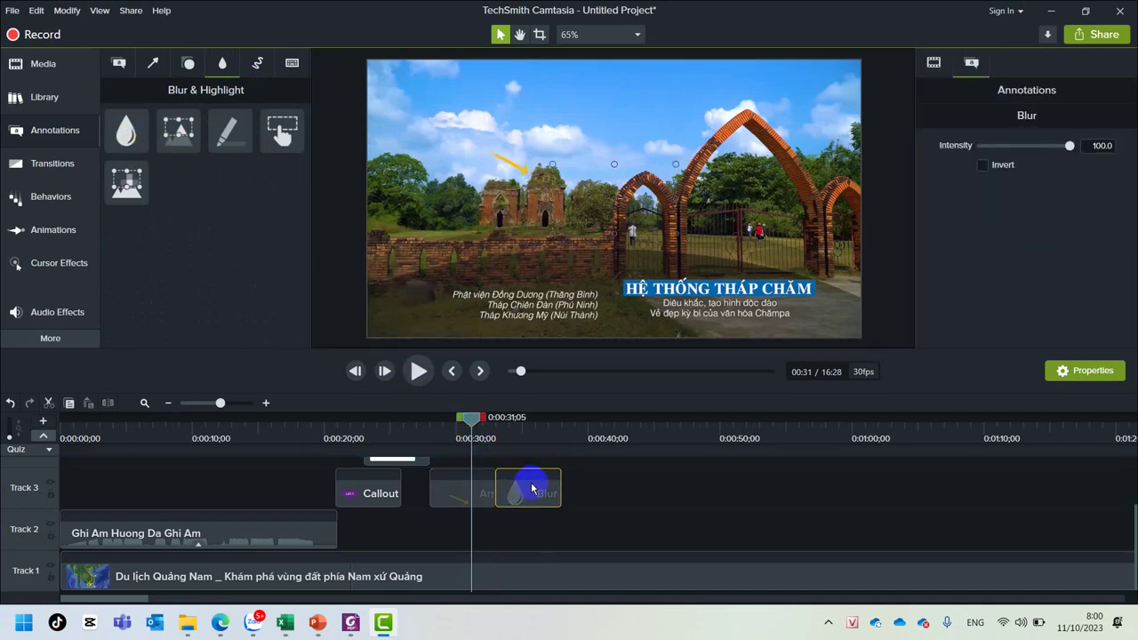
{"action": "left_click", "coordinate": [528, 430]}
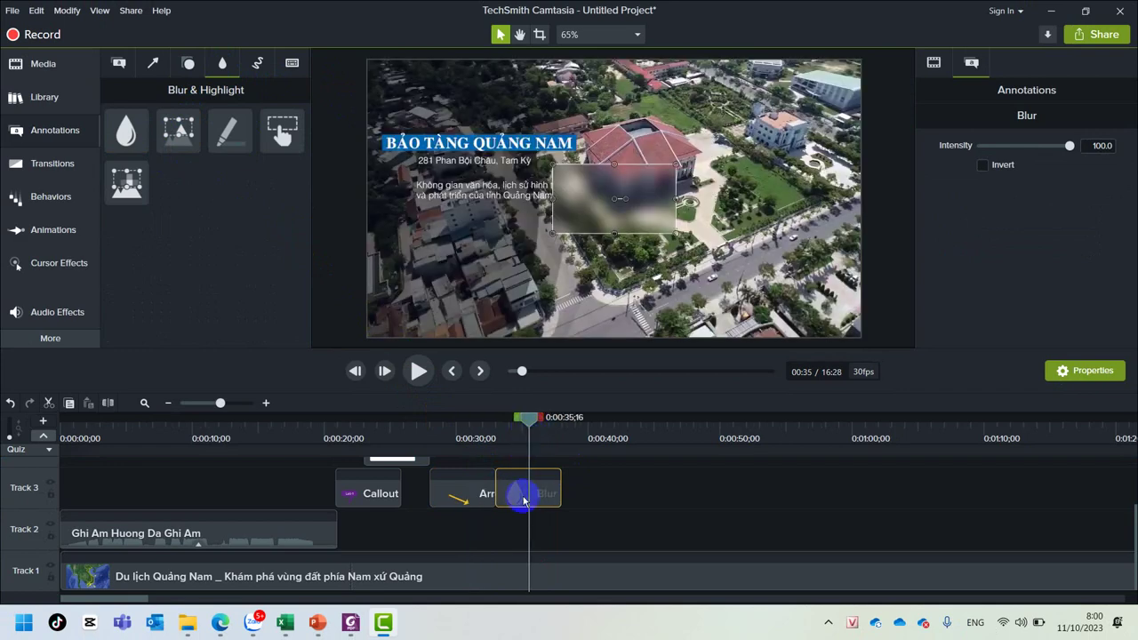
{"action": "left_click", "coordinate": [594, 198]}
{"action": "left_click_drag", "start_coordinate": [595, 198], "coordinate": [587, 140]}
{"action": "left_click_drag", "start_coordinate": [665, 175], "coordinate": [721, 211]}
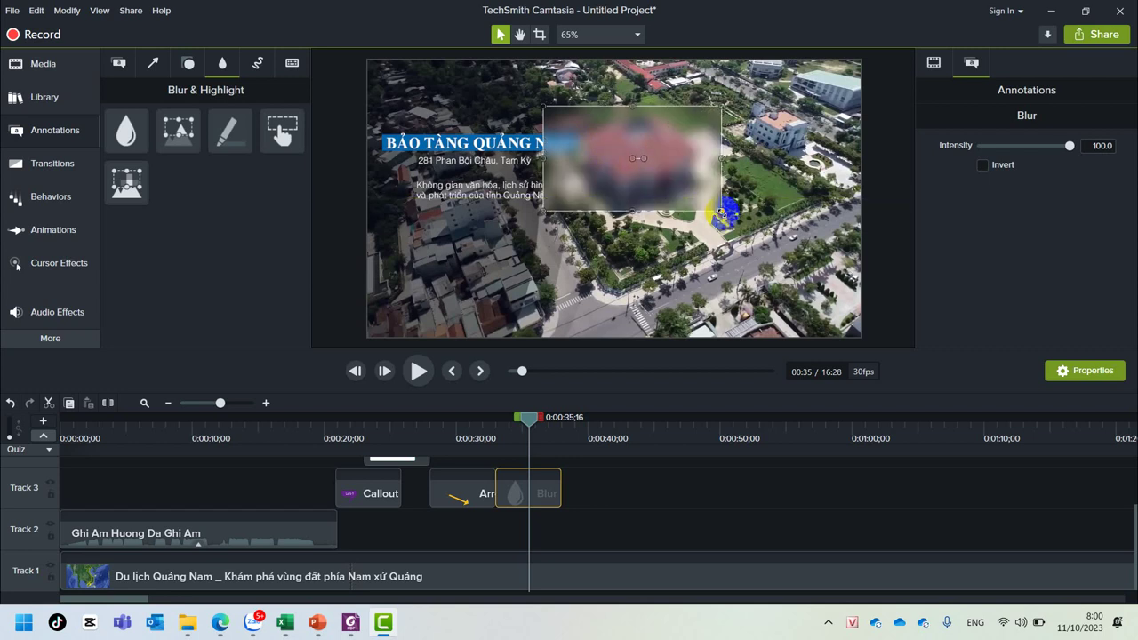
{"action": "left_click", "coordinate": [643, 165]}
{"action": "left_click_drag", "start_coordinate": [640, 164], "coordinate": [471, 181]}
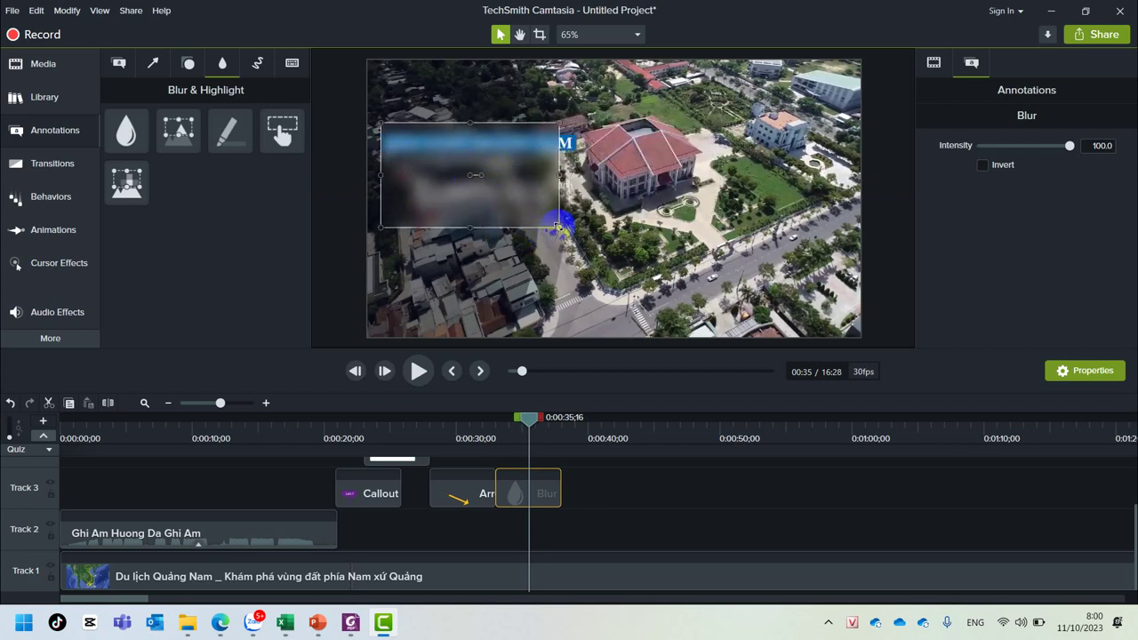
{"action": "left_click_drag", "start_coordinate": [559, 227], "coordinate": [586, 157]}
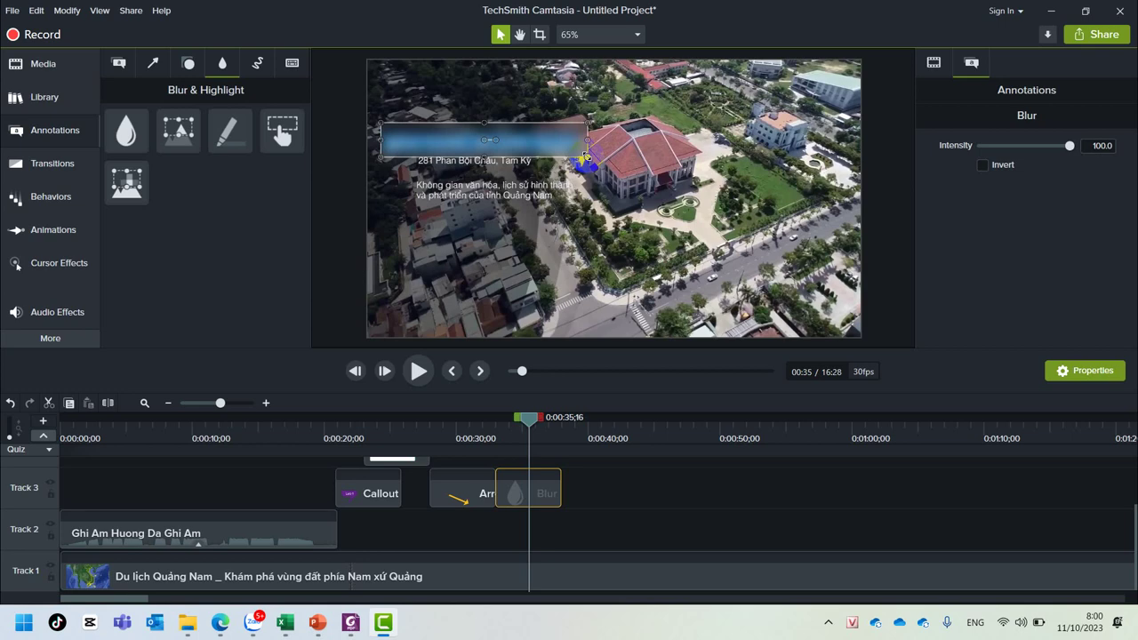
Play back from 0:32 to check the blur hides the title
{"action": "left_click_drag", "start_coordinate": [524, 414], "coordinate": [478, 426]}
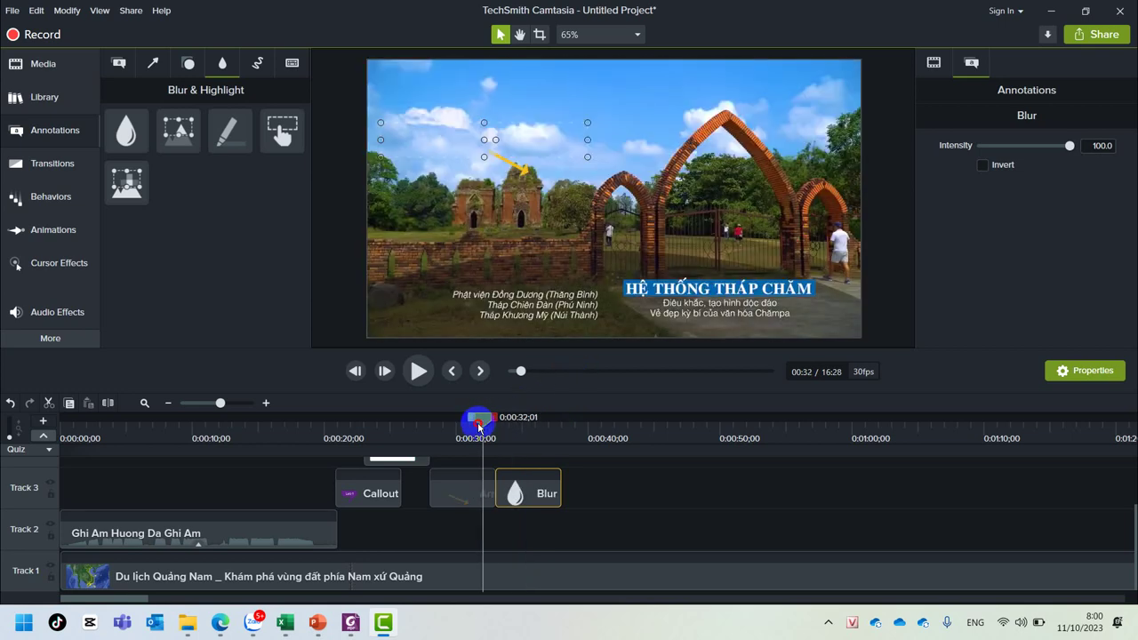
{"action": "key", "text": "space"}
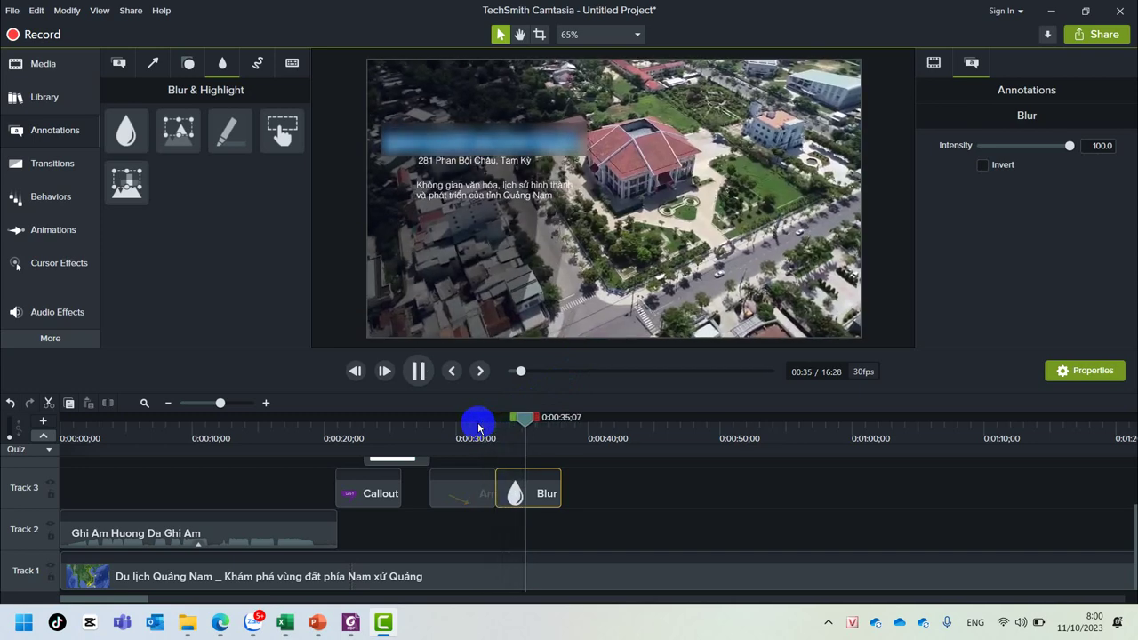
{"action": "key", "text": "space"}
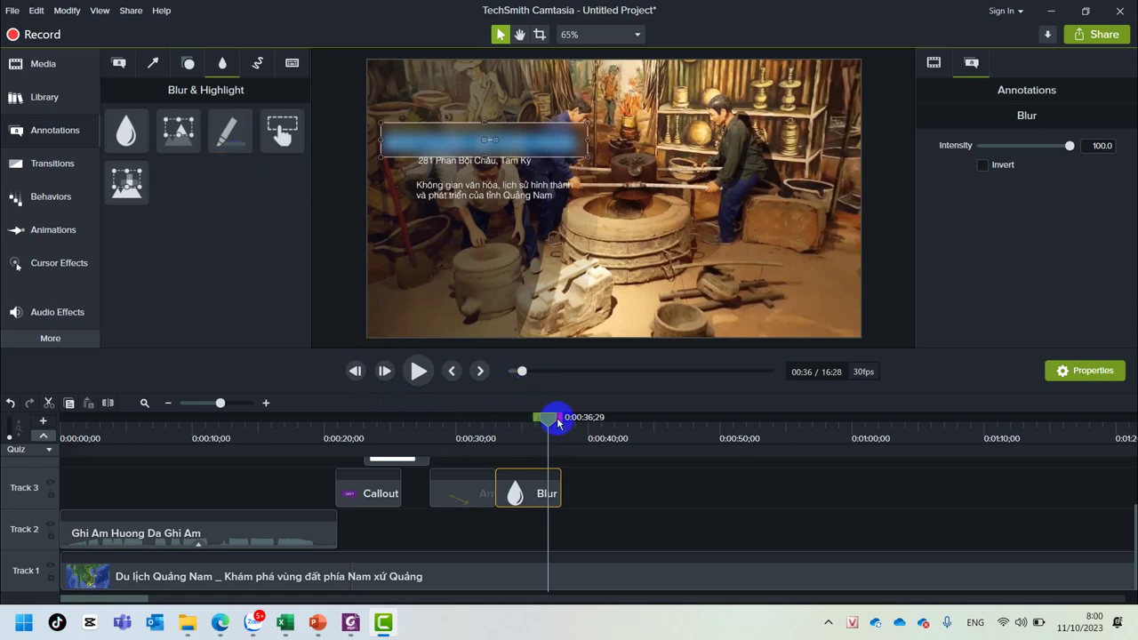
Place Spotlight, then Highlight, after the Blur on Track 3, previewing each (Highlight at 0:43;24)
{"action": "mouse_move", "coordinate": [178, 131]}
{"action": "left_mouse_down"}
{"action": "mouse_move", "coordinate": [546, 432]}
{"action": "mouse_move", "coordinate": [597, 490]}
{"action": "mouse_move", "coordinate": [560, 494]}
{"action": "left_mouse_up"}
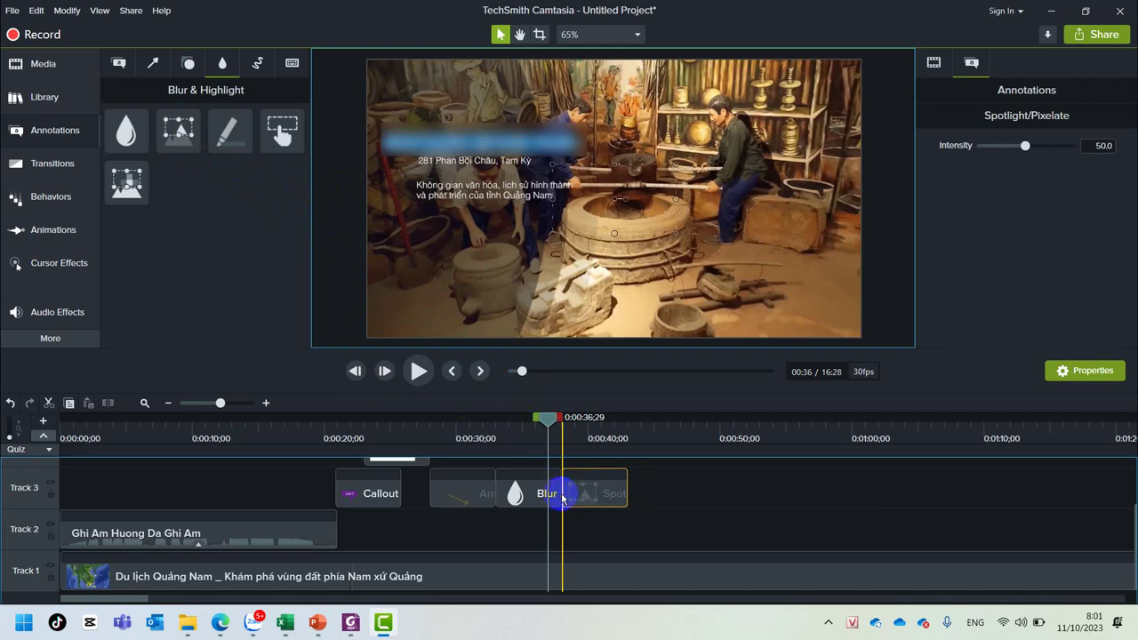
{"action": "left_click_drag", "start_coordinate": [546, 414], "coordinate": [574, 425]}
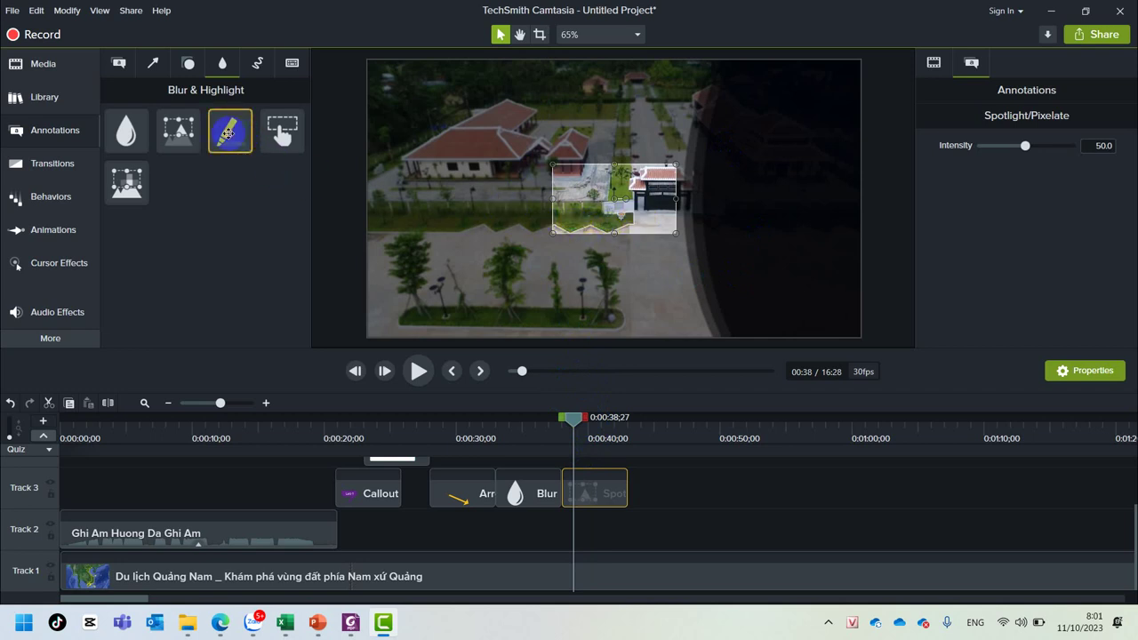
{"action": "mouse_move", "coordinate": [229, 131]}
{"action": "left_mouse_down"}
{"action": "mouse_move", "coordinate": [585, 424]}
{"action": "mouse_move", "coordinate": [647, 489]}
{"action": "mouse_move", "coordinate": [625, 496]}
{"action": "left_mouse_up"}
{"action": "left_click_drag", "start_coordinate": [574, 415], "coordinate": [656, 426]}
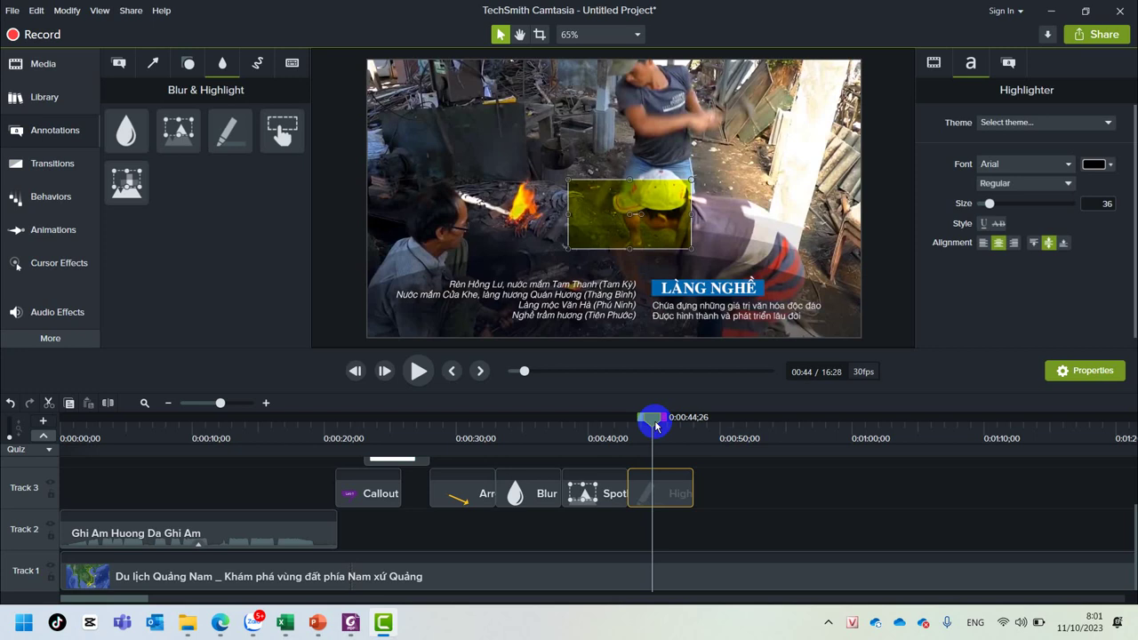
Shift the highlight box onto the forge flame, then add an Interactive Hotspot after High, viewed at 0:50;20
{"action": "left_click_drag", "start_coordinate": [622, 236], "coordinate": [547, 232]}
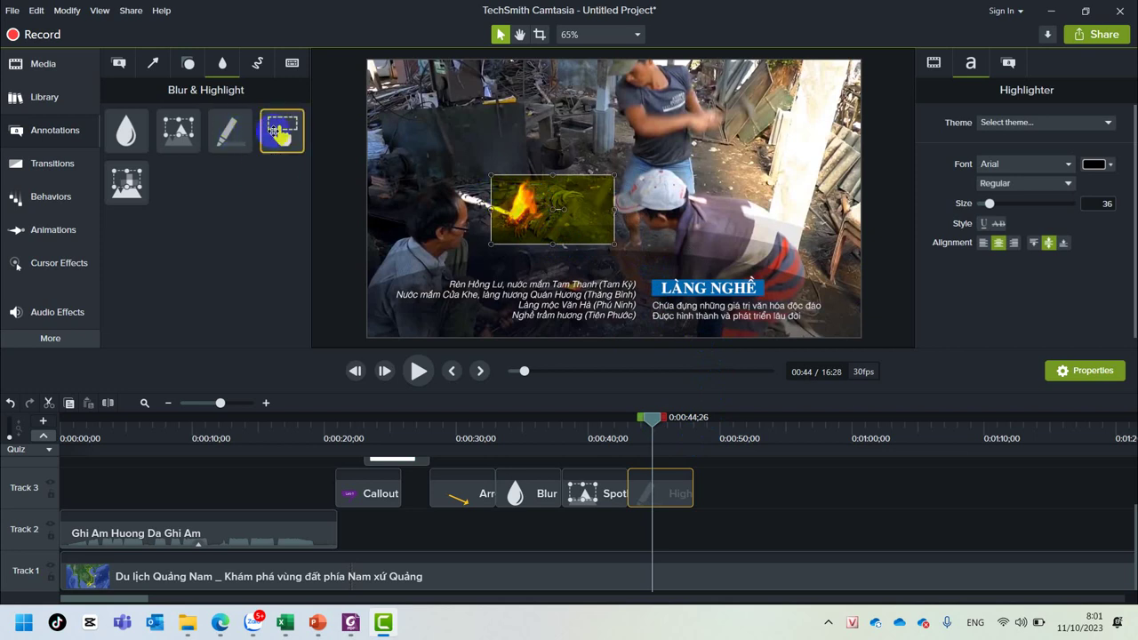
{"action": "left_click_drag", "start_coordinate": [278, 132], "coordinate": [668, 485]}
{"action": "left_click_drag", "start_coordinate": [652, 419], "coordinate": [731, 441]}
{"action": "left_click_drag", "start_coordinate": [725, 488], "coordinate": [707, 496]}
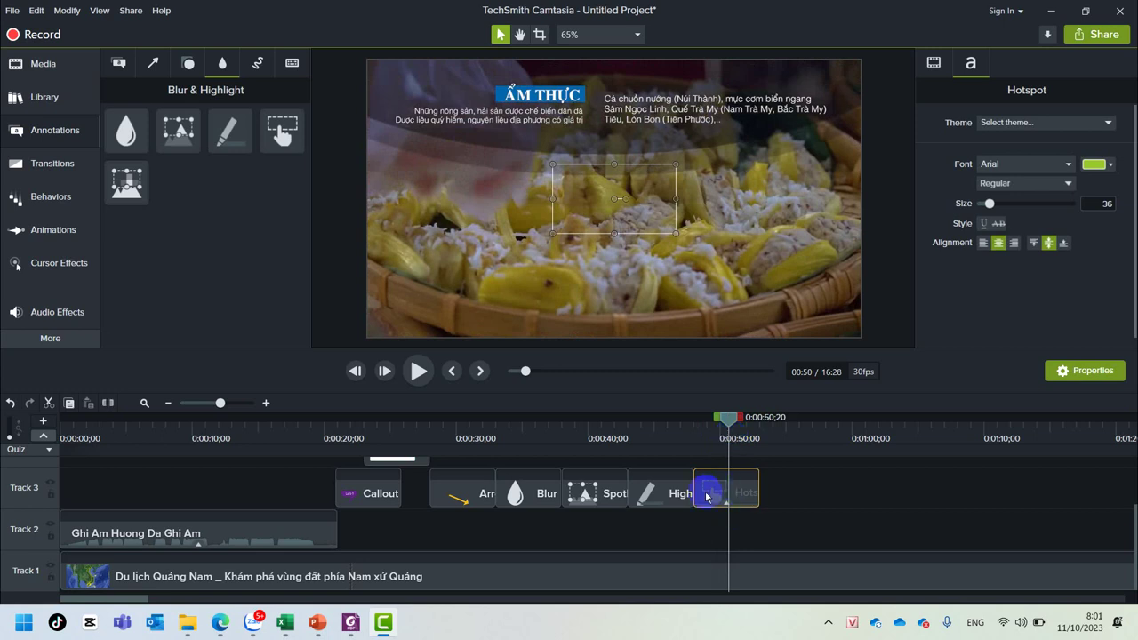
{"action": "left_click_drag", "start_coordinate": [707, 496], "coordinate": [281, 131]}
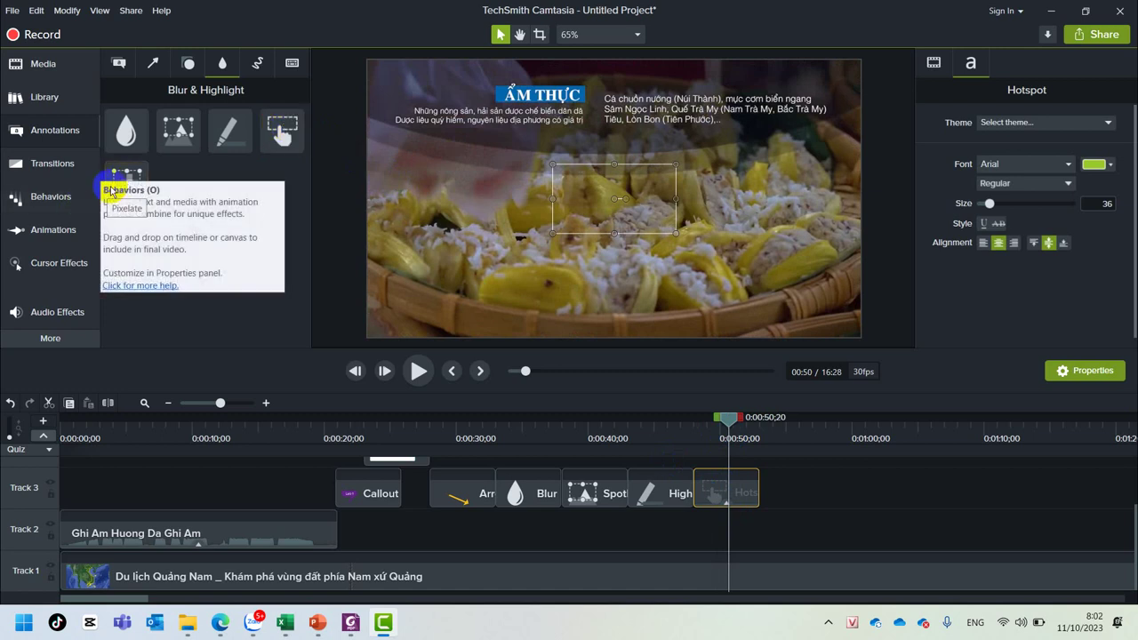
Add a Pixelate annotation after the hotspot and move its box to the bottom-left at 0:54
{"action": "left_click_drag", "start_coordinate": [114, 172], "coordinate": [782, 487]}
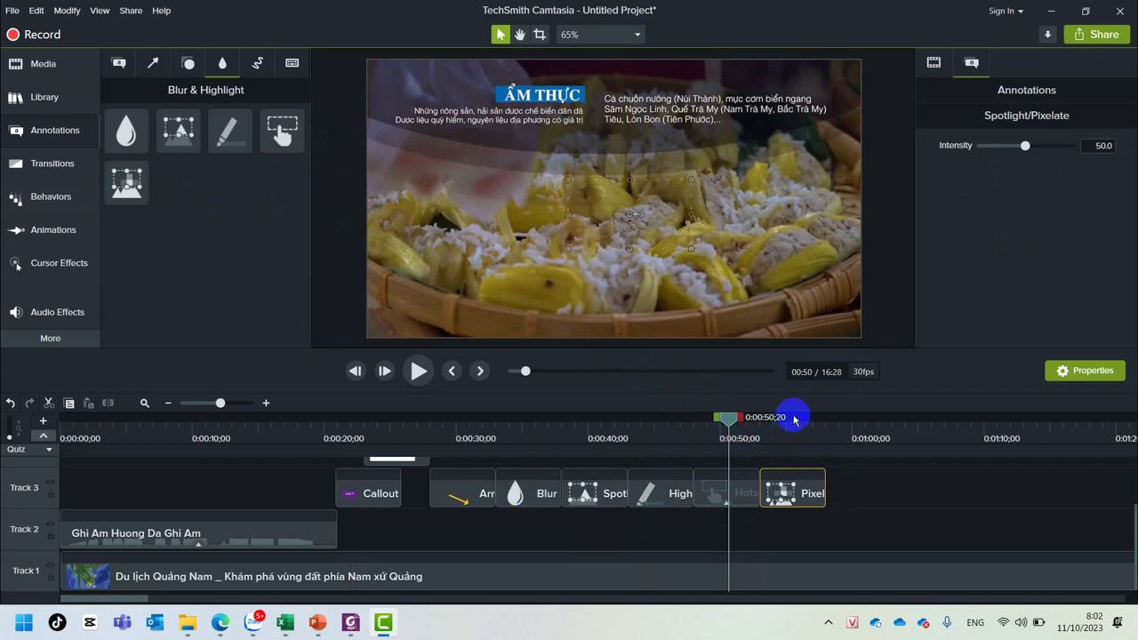
{"action": "left_click_drag", "start_coordinate": [729, 417], "coordinate": [788, 417]}
{"action": "mouse_move", "coordinate": [648, 225]}
{"action": "left_mouse_down"}
{"action": "mouse_move", "coordinate": [589, 190]}
{"action": "mouse_move", "coordinate": [533, 202]}
{"action": "mouse_move", "coordinate": [470, 254]}
{"action": "mouse_move", "coordinate": [444, 303]}
{"action": "left_mouse_up"}
{"action": "mouse_move", "coordinate": [787, 417]}
{"action": "left_mouse_down"}
{"action": "mouse_move", "coordinate": [773, 415]}
{"action": "mouse_move", "coordinate": [792, 427]}
{"action": "mouse_move", "coordinate": [516, 445]}
{"action": "mouse_move", "coordinate": [779, 430]}
{"action": "left_mouse_up"}
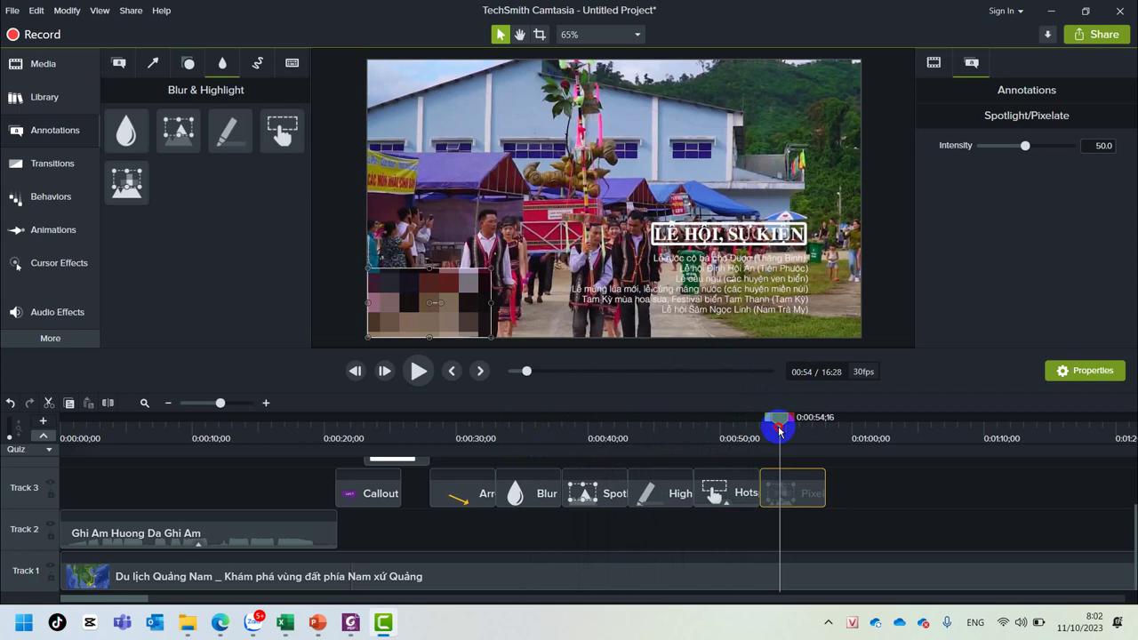
{"action": "left_click_drag", "start_coordinate": [780, 430], "coordinate": [782, 426]}
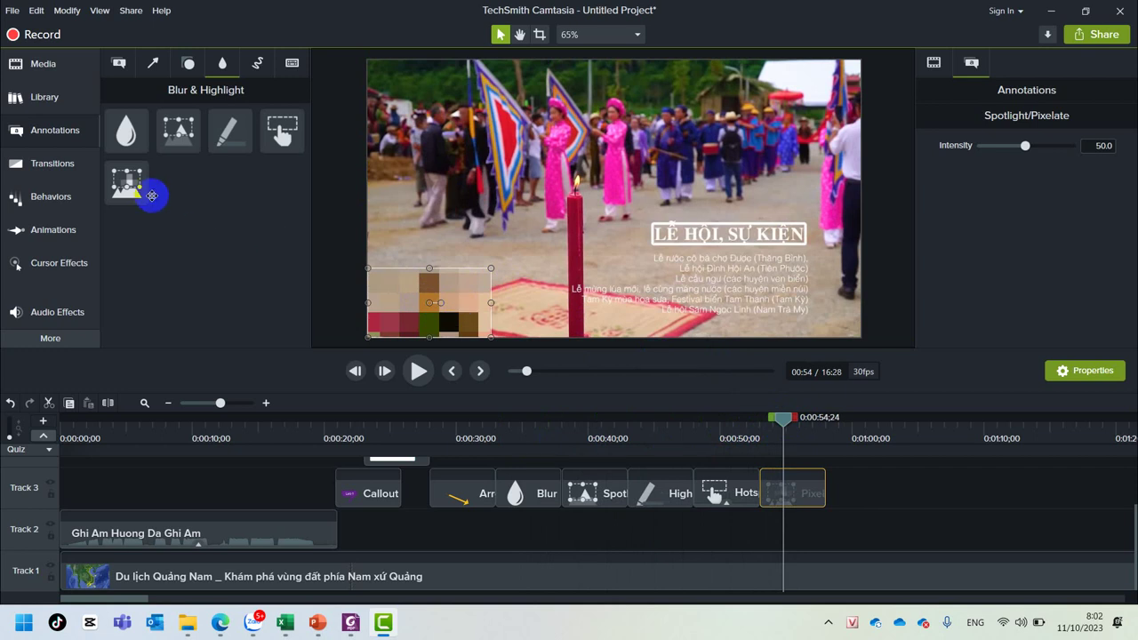
Try a red sketched ellipse near the tower at 0:59;20, then delete it
{"action": "left_click", "coordinate": [257, 65]}
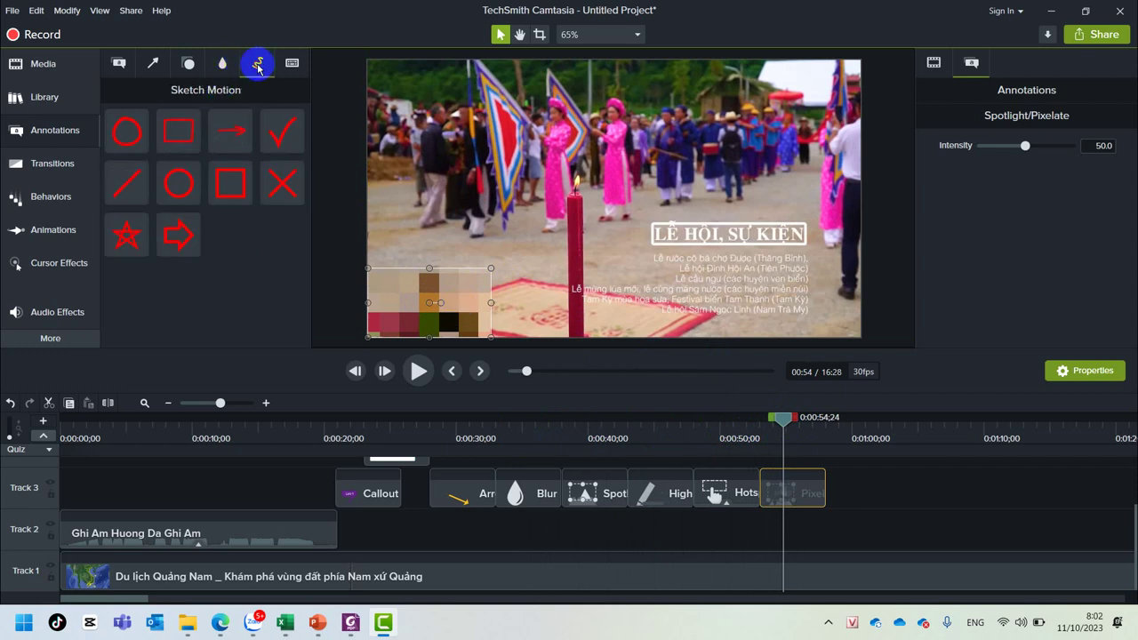
{"action": "mouse_move", "coordinate": [126, 131]}
{"action": "left_mouse_down"}
{"action": "mouse_move", "coordinate": [498, 285]}
{"action": "mouse_move", "coordinate": [640, 269]}
{"action": "mouse_move", "coordinate": [848, 493]}
{"action": "left_mouse_up"}
{"action": "left_click_drag", "start_coordinate": [782, 416], "coordinate": [848, 416]}
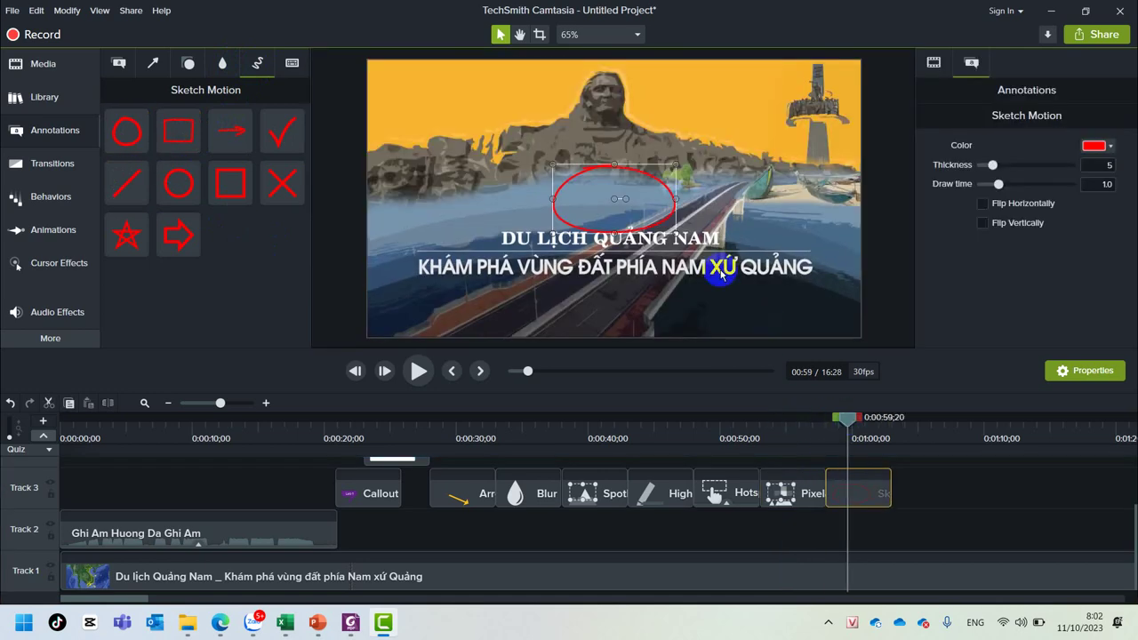
{"action": "mouse_move", "coordinate": [619, 204]}
{"action": "left_mouse_down"}
{"action": "mouse_move", "coordinate": [764, 233]}
{"action": "mouse_move", "coordinate": [793, 147]}
{"action": "mouse_move", "coordinate": [814, 139]}
{"action": "mouse_move", "coordinate": [800, 119]}
{"action": "mouse_move", "coordinate": [524, 213]}
{"action": "mouse_move", "coordinate": [533, 205]}
{"action": "left_mouse_up"}
{"action": "key", "text": "Delete"}
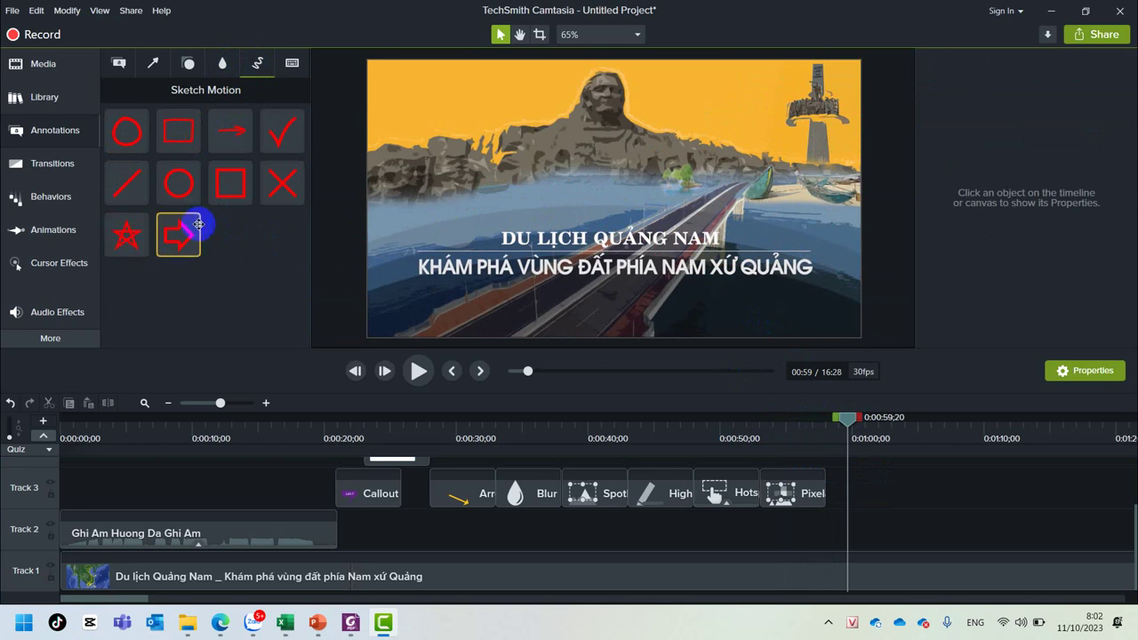
Add a sketched rectangle after Pixel on Track 3, stretched to frame the Quảng Nam title
{"action": "left_click", "coordinate": [236, 184]}
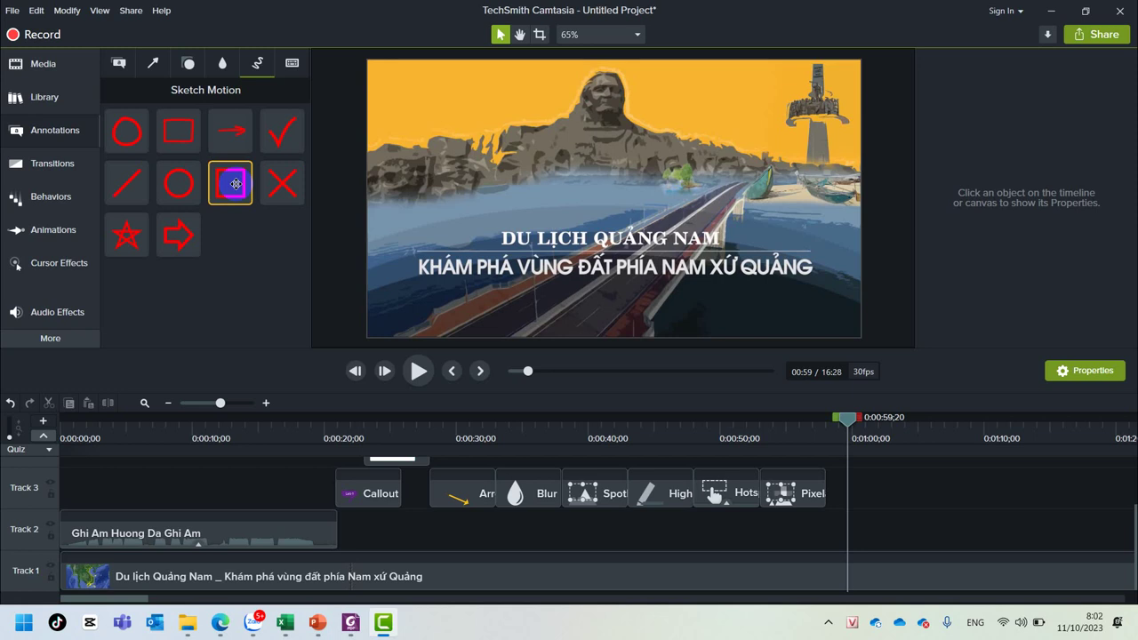
{"action": "left_click_drag", "start_coordinate": [236, 184], "coordinate": [456, 252]}
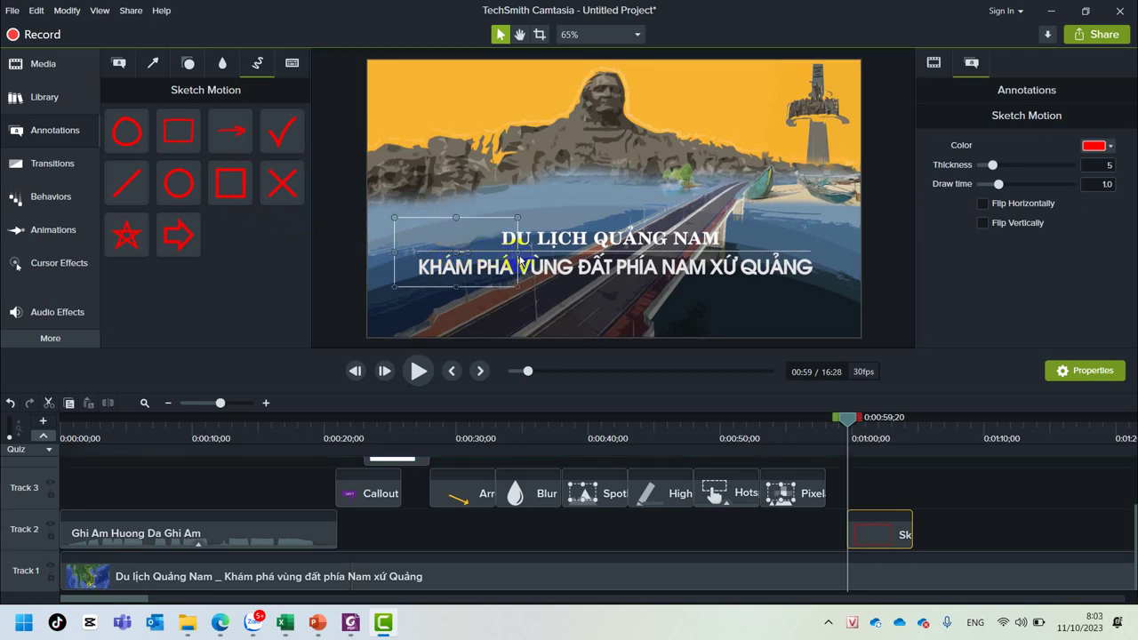
{"action": "left_click_drag", "start_coordinate": [881, 528], "coordinate": [868, 495]}
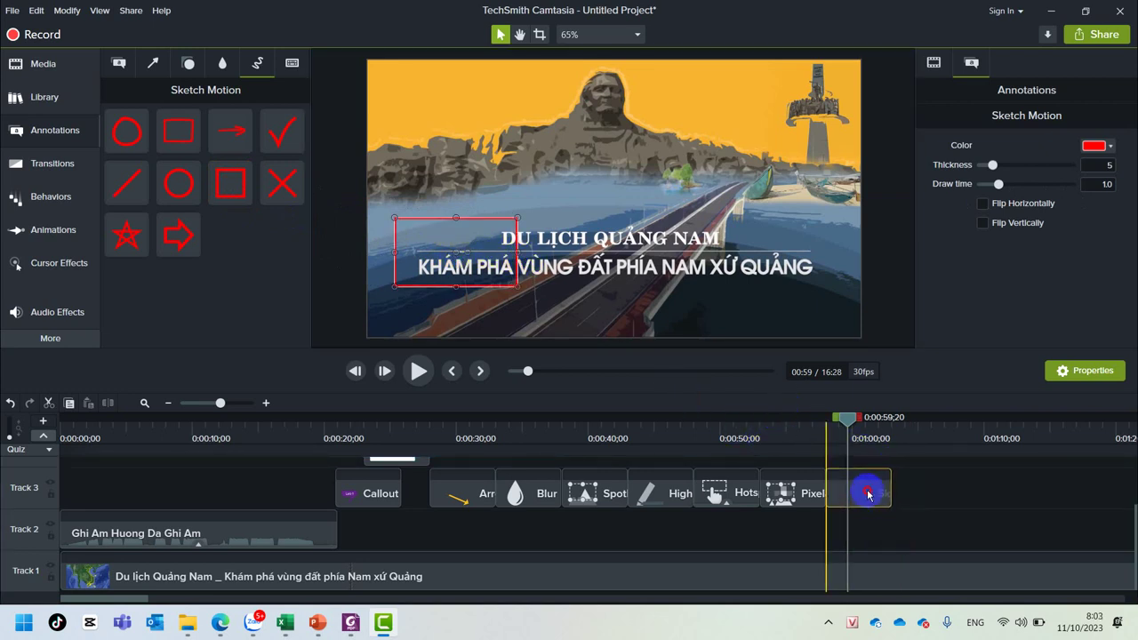
{"action": "left_click_drag", "start_coordinate": [517, 252], "coordinate": [827, 252]}
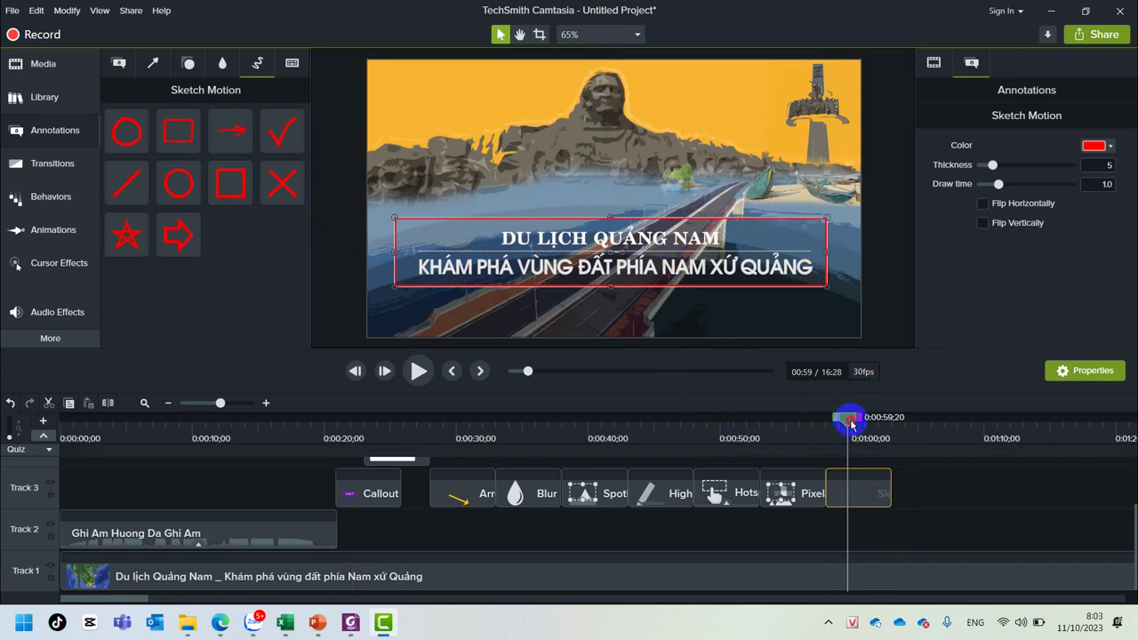
Preview the rectangle drawing on from about 0:55 and 0:57;26
{"action": "left_click_drag", "start_coordinate": [851, 425], "coordinate": [792, 425]}
{"action": "key", "text": "space"}
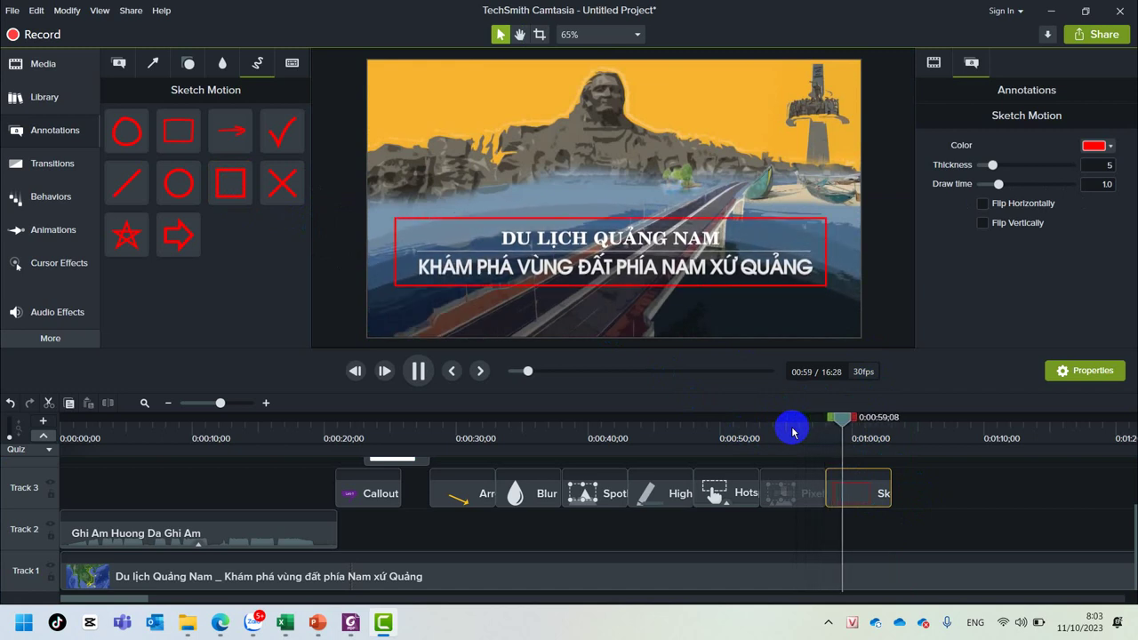
{"action": "key", "text": "space"}
{"action": "mouse_move", "coordinate": [845, 418]}
{"action": "left_mouse_down"}
{"action": "mouse_move", "coordinate": [819, 421]}
{"action": "mouse_move", "coordinate": [825, 430]}
{"action": "left_mouse_up"}
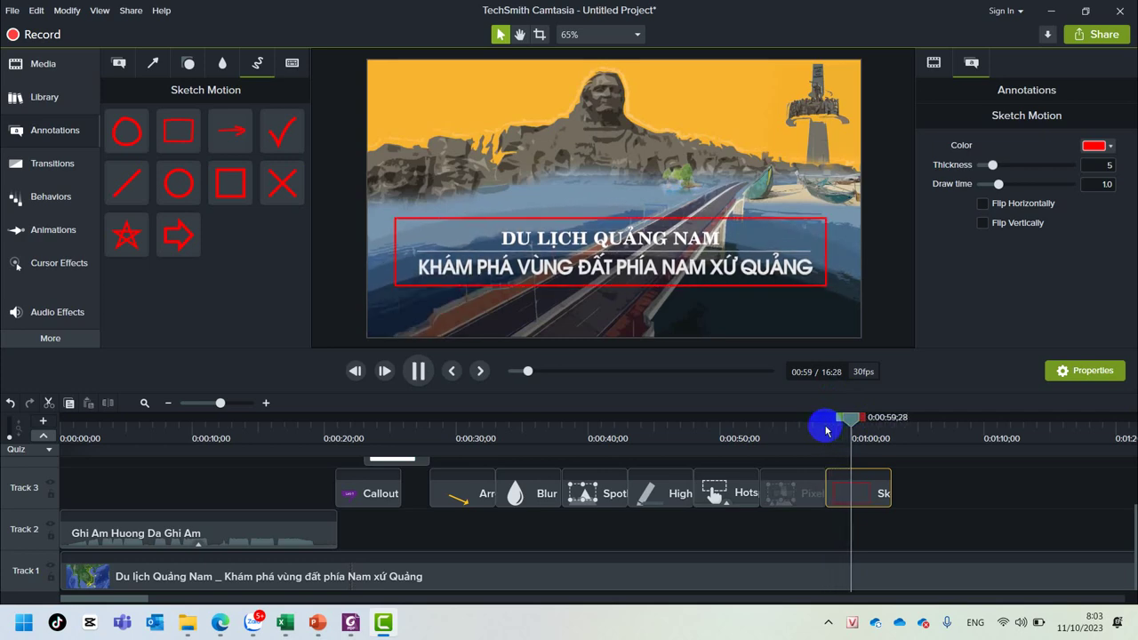
{"action": "key", "text": "space"}
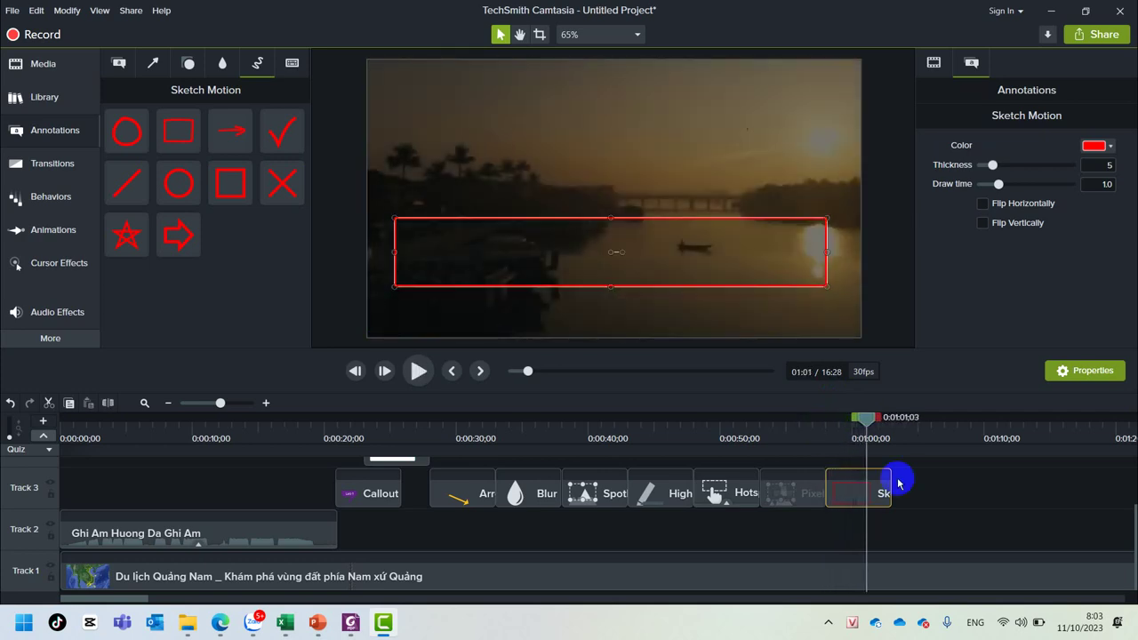
{"action": "left_click_drag", "start_coordinate": [866, 417], "coordinate": [852, 417]}
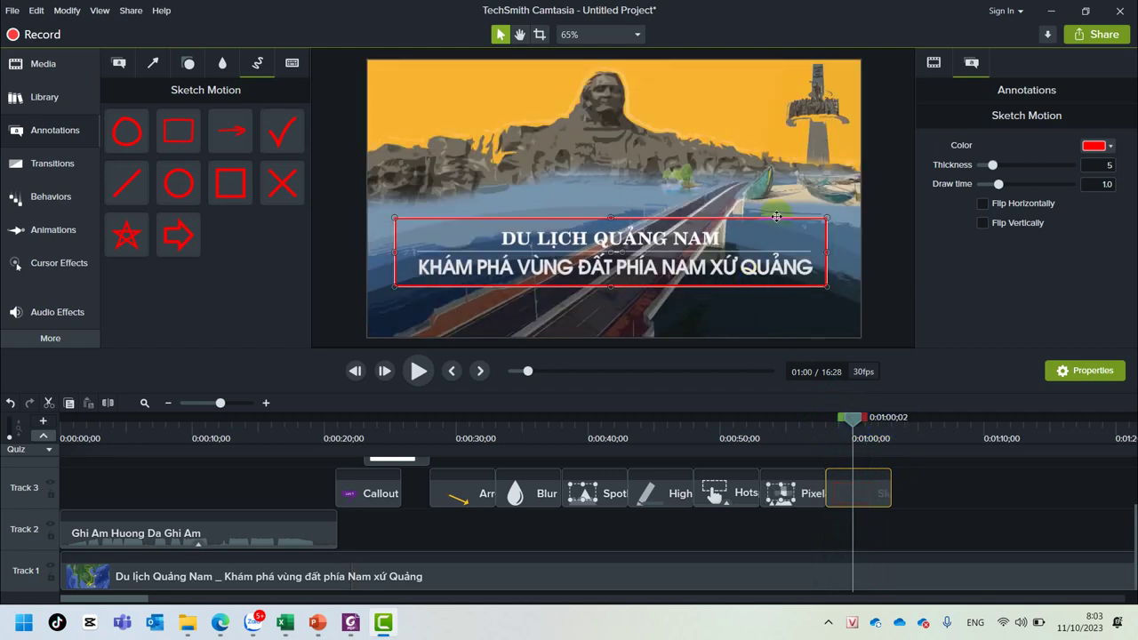
Recolour the sketch rectangle's outline to yellow-green #D8FF00 and replay it from about 0:57
{"action": "left_click", "coordinate": [929, 482]}
{"action": "left_click", "coordinate": [876, 488]}
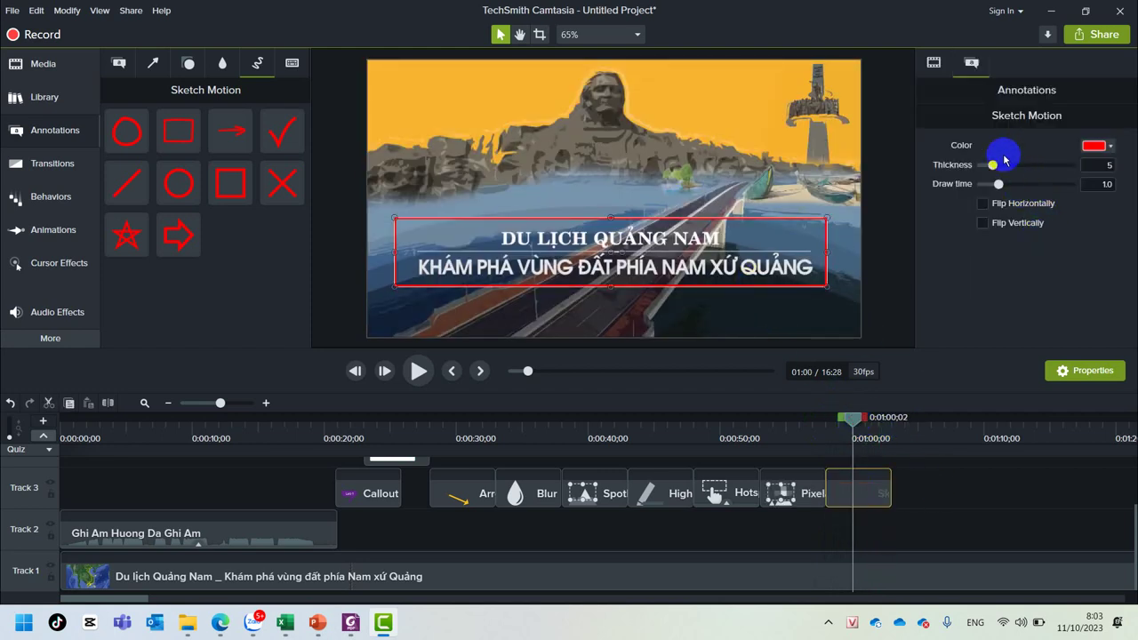
{"action": "left_click", "coordinate": [1095, 149]}
{"action": "left_click", "coordinate": [1109, 283]}
{"action": "left_click_drag", "start_coordinate": [1108, 283], "coordinate": [1108, 286]}
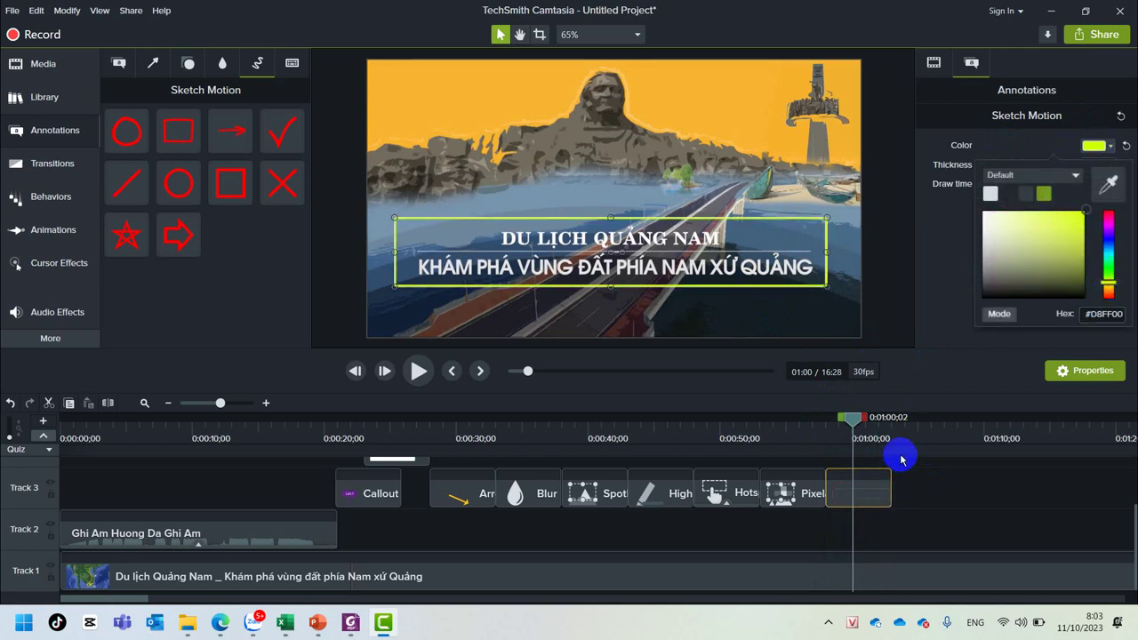
{"action": "left_click_drag", "start_coordinate": [851, 417], "coordinate": [818, 417]}
{"action": "key", "text": "space"}
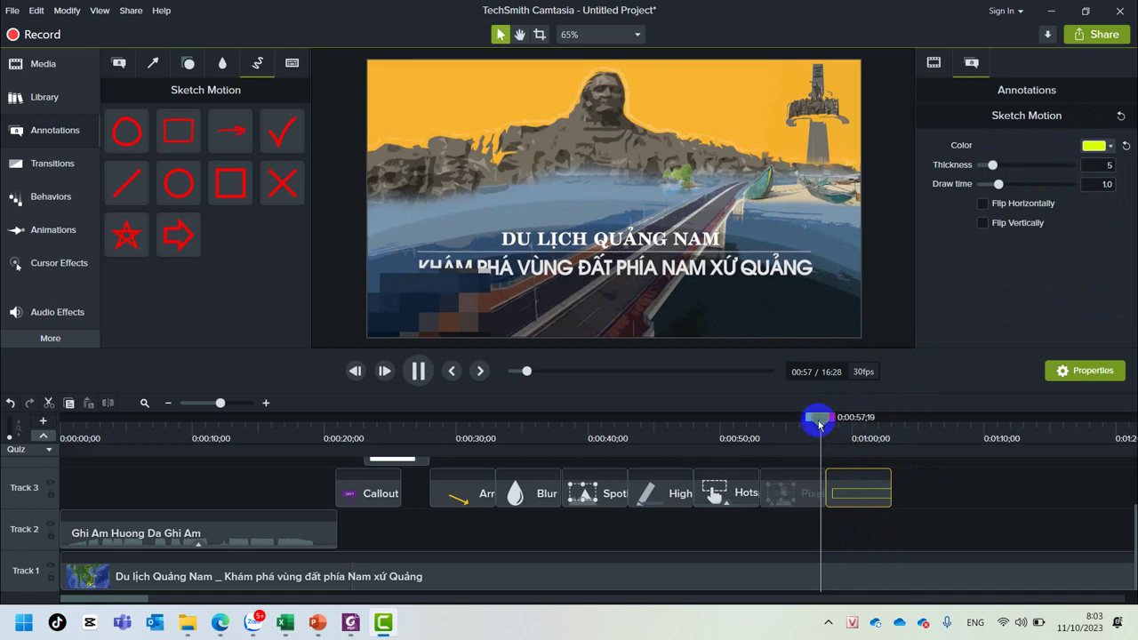
{"action": "key", "text": "space"}
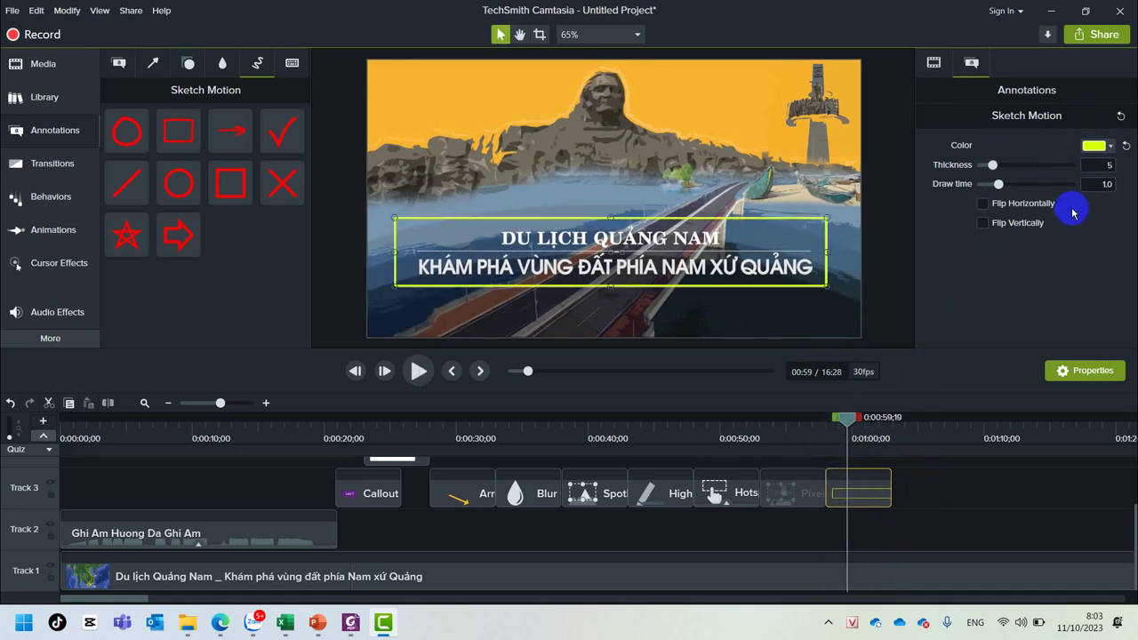
Place a Traditional-style keystroke callout on Track 3 right after the sketch clip
{"action": "left_click", "coordinate": [293, 63]}
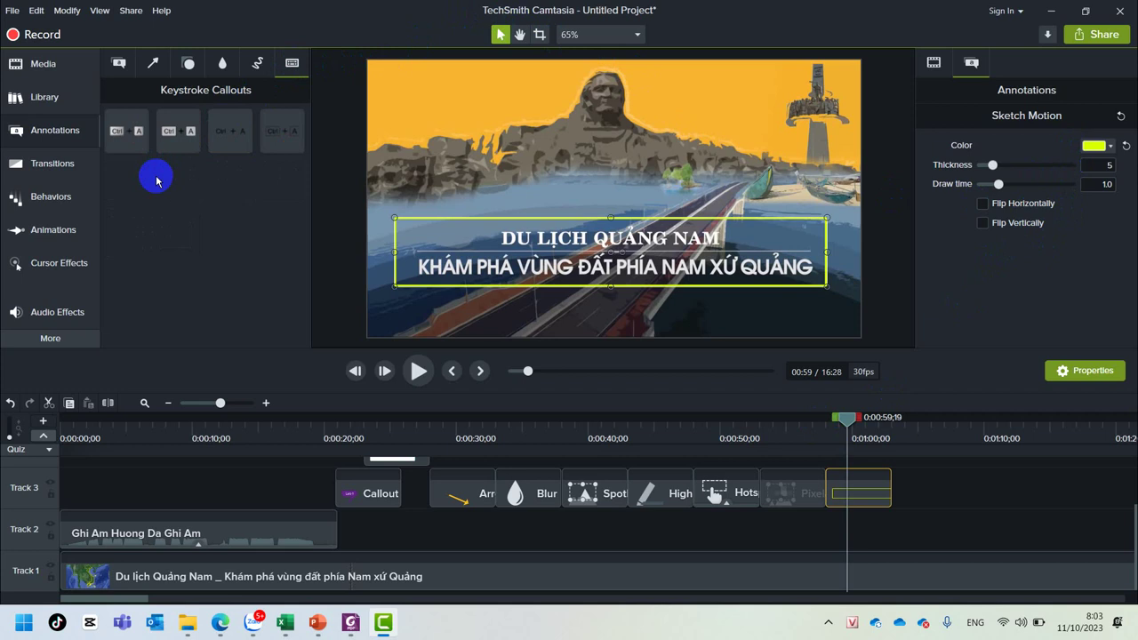
{"action": "left_click", "coordinate": [506, 129]}
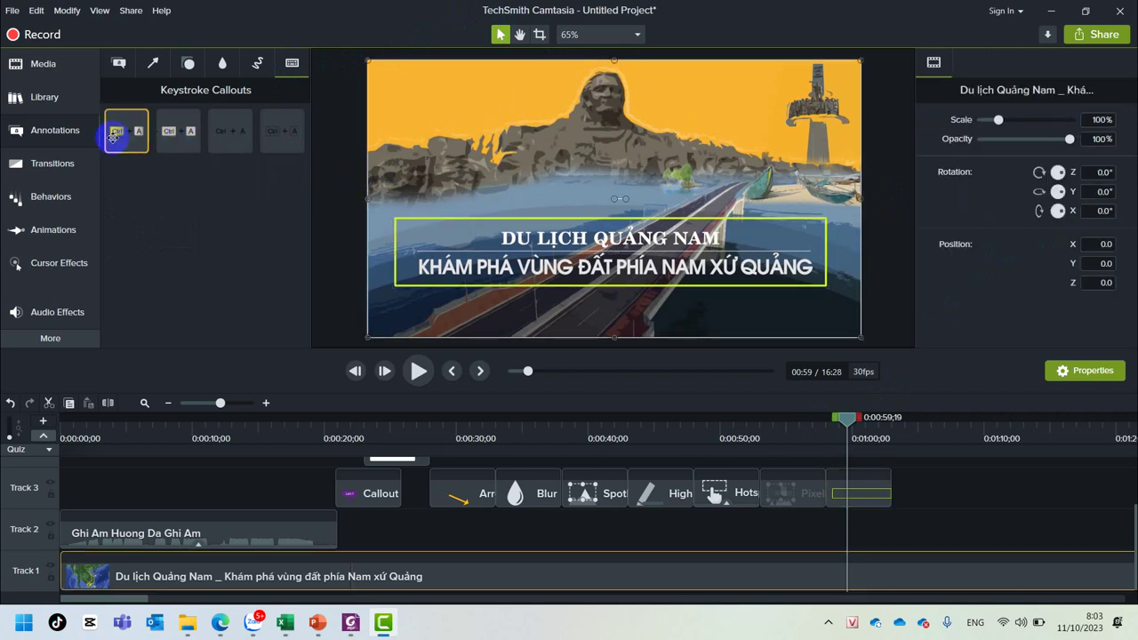
{"action": "left_click_drag", "start_coordinate": [113, 135], "coordinate": [892, 495]}
{"action": "left_click_drag", "start_coordinate": [840, 415], "coordinate": [907, 423]}
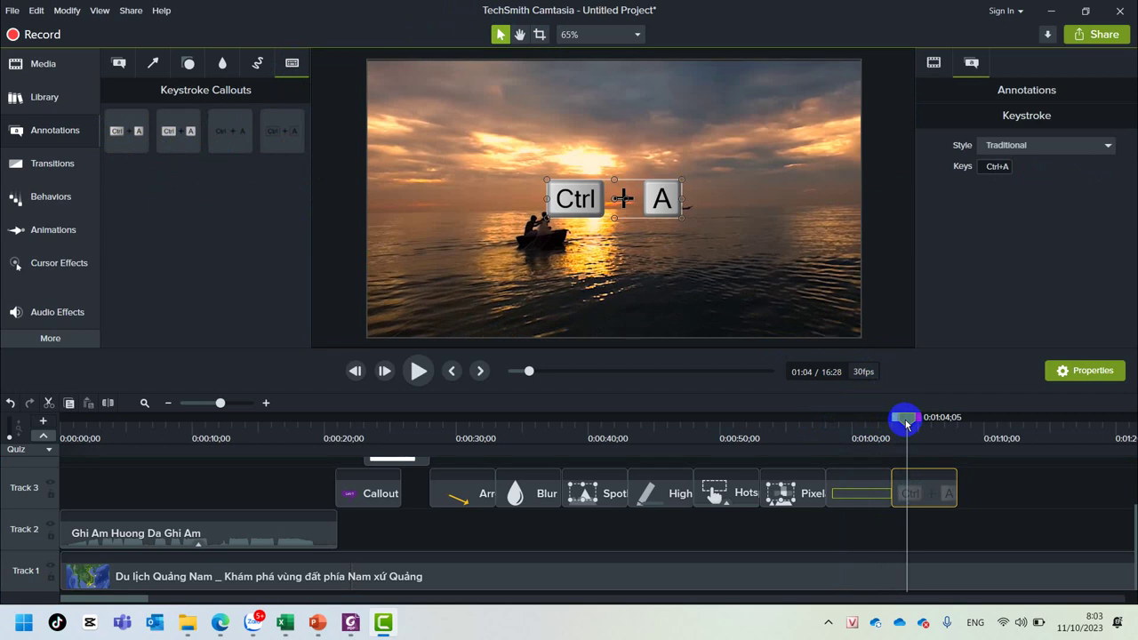
Change the callout's keys from Ctrl+A to Ctrl+Alt+Shift+K
{"action": "left_click", "coordinate": [995, 167]}
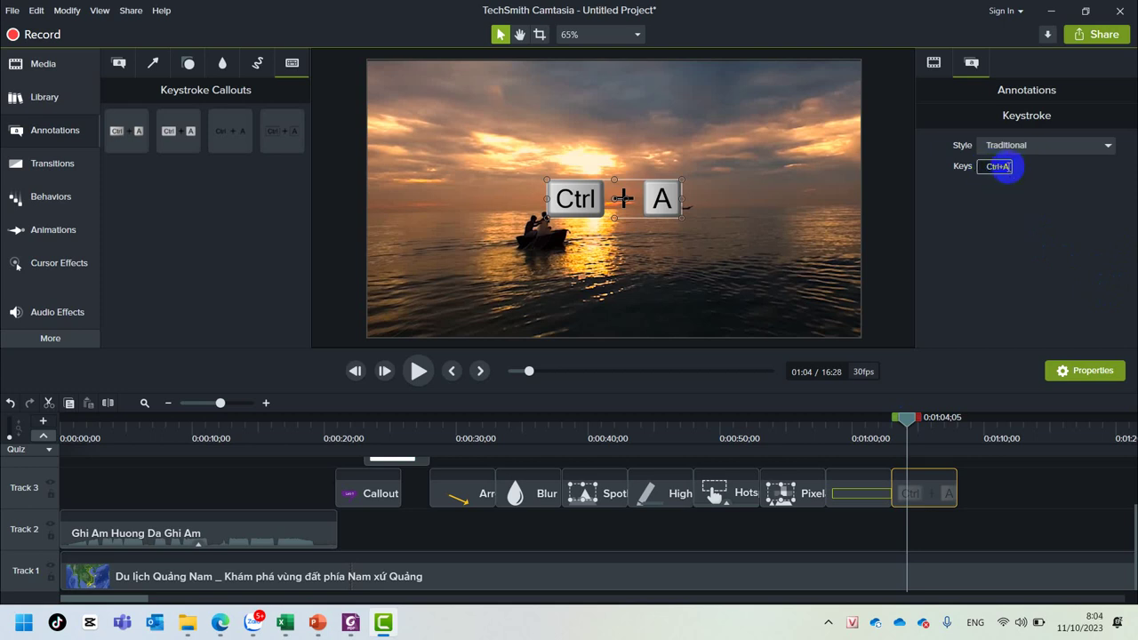
{"action": "key", "text": "BackSpace"}
{"action": "key", "text": "shift+s"}
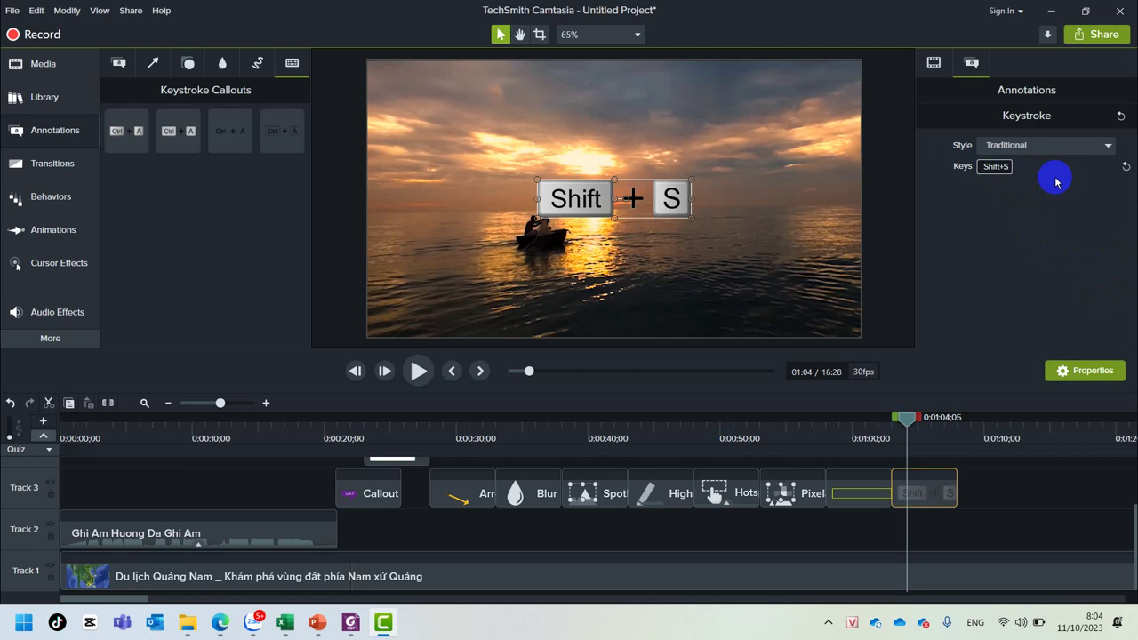
{"action": "key", "text": "ctrl+shift+s"}
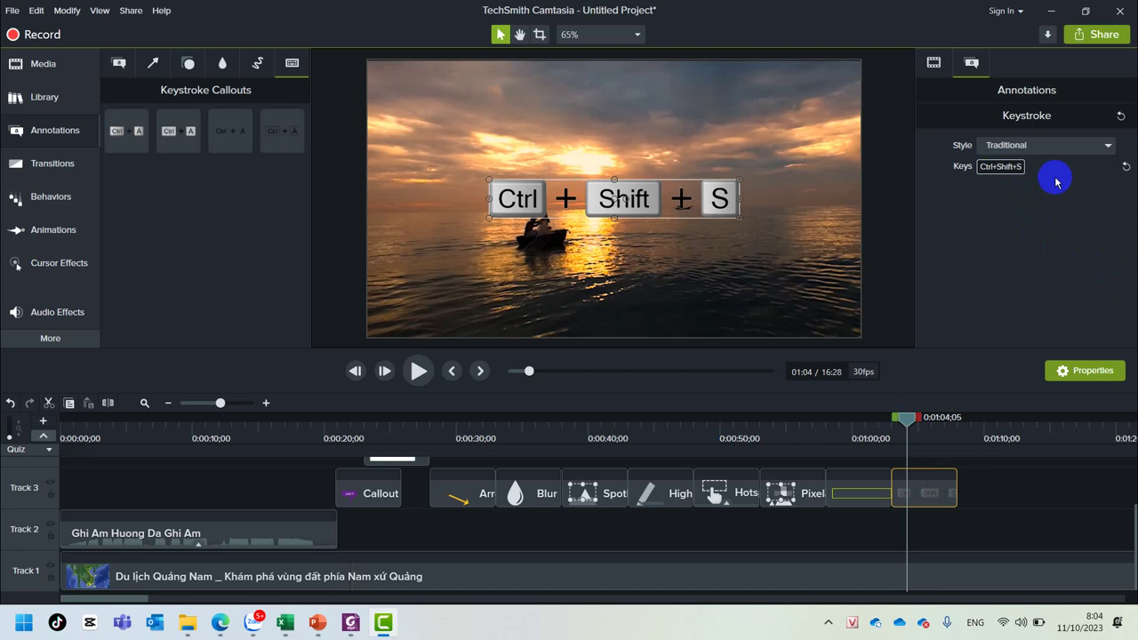
{"action": "key", "text": "ctrl+shift+Delete"}
{"action": "key", "text": "ctrl+shift"}
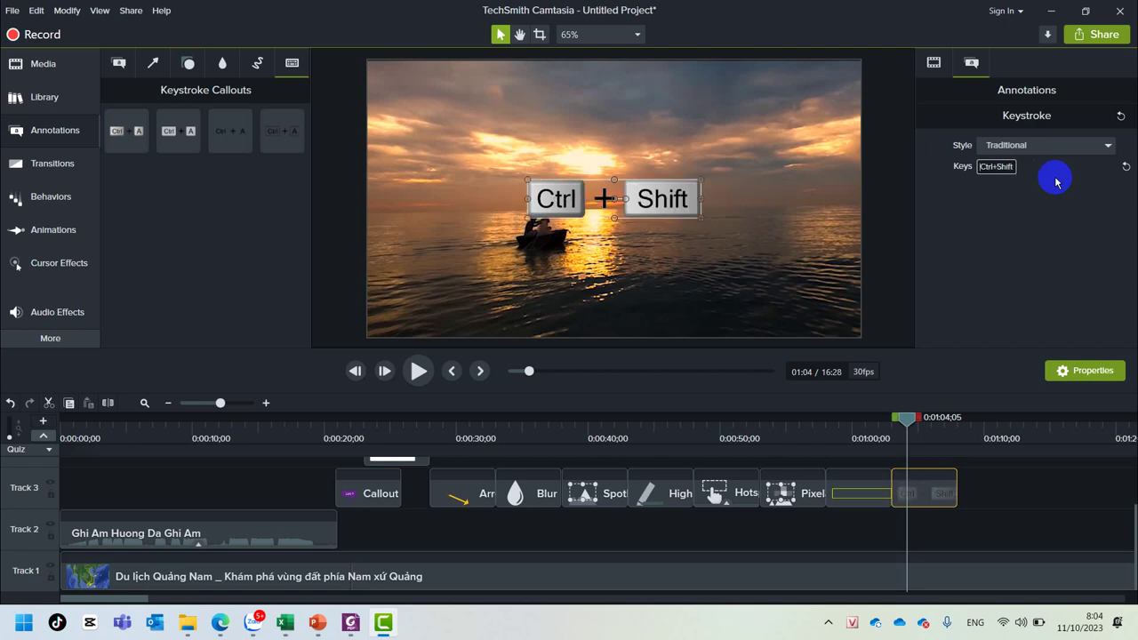
{"action": "key", "text": "ctrl+alt+shift"}
{"action": "key", "text": "ctrl+alt+shift+5"}
{"action": "key", "text": "ctrl+alt+shift+6"}
{"action": "key", "text": "ctrl+alt+shift+7"}
{"action": "key", "text": "ctrl+alt+shift+i"}
{"action": "key", "text": "ctrl+alt+shift+k"}
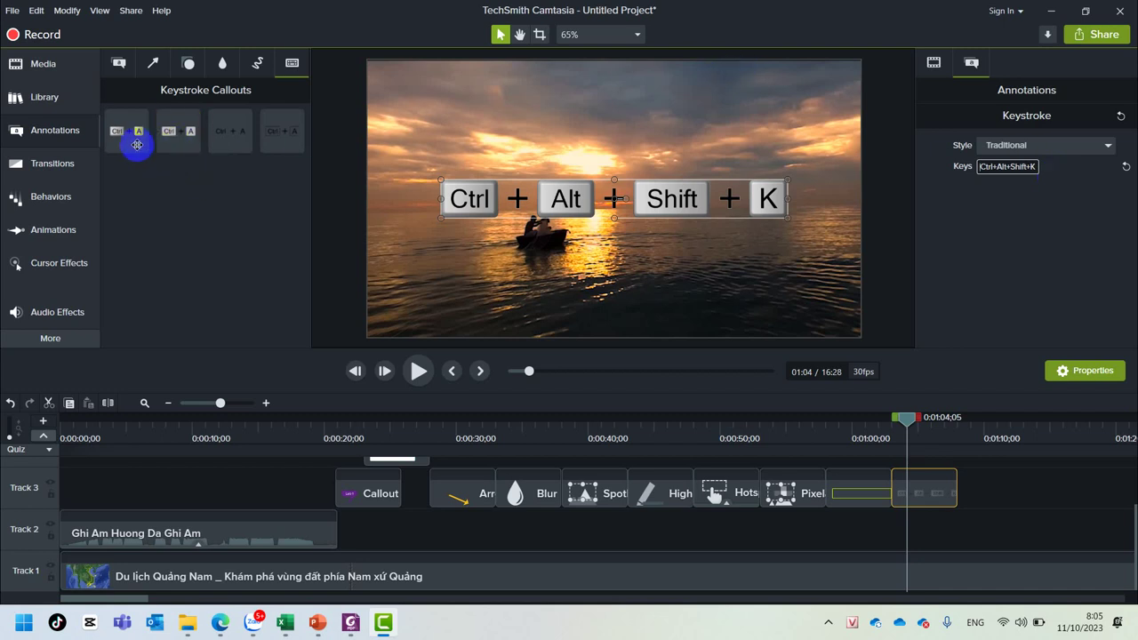
Drop a Gray-style Ctrl+A callout after the Ctrl+Alt+Shift+K callout and preview it around 1:05–1:10
{"action": "mouse_move", "coordinate": [178, 135]}
{"action": "left_mouse_down"}
{"action": "mouse_move", "coordinate": [876, 414]}
{"action": "mouse_move", "coordinate": [940, 499]}
{"action": "mouse_move", "coordinate": [393, 223]}
{"action": "mouse_move", "coordinate": [178, 131]}
{"action": "mouse_move", "coordinate": [622, 293]}
{"action": "mouse_move", "coordinate": [929, 553]}
{"action": "mouse_move", "coordinate": [906, 526]}
{"action": "mouse_move", "coordinate": [963, 498]}
{"action": "mouse_move", "coordinate": [958, 484]}
{"action": "left_mouse_up"}
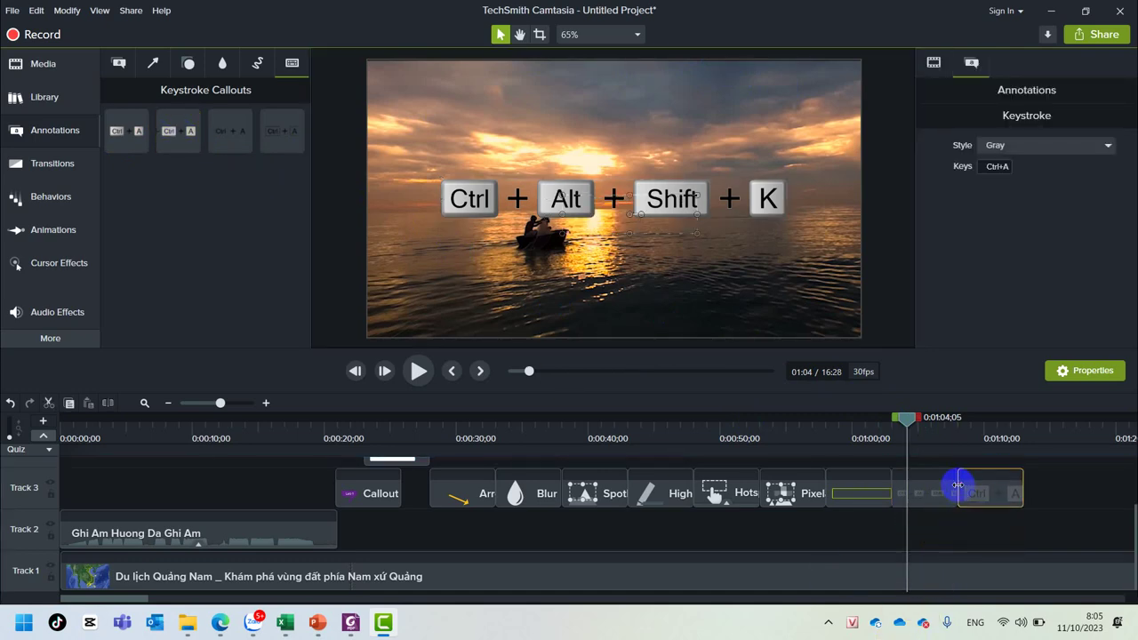
{"action": "left_click", "coordinate": [994, 420]}
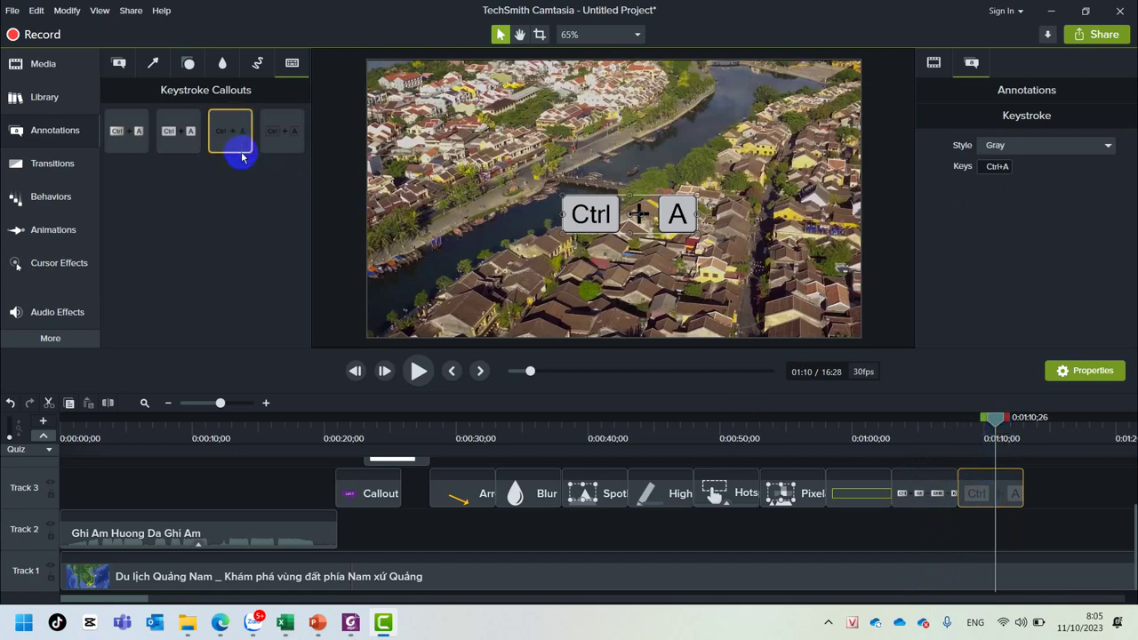
{"action": "left_click", "coordinate": [933, 498]}
{"action": "left_click", "coordinate": [923, 436]}
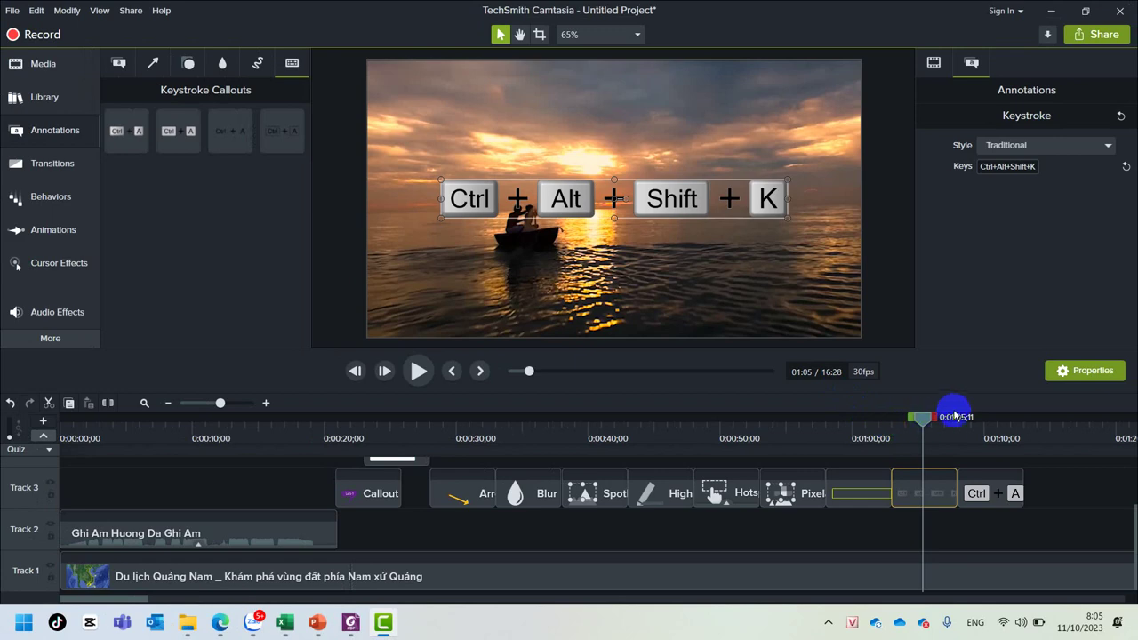
{"action": "left_click", "coordinate": [983, 434]}
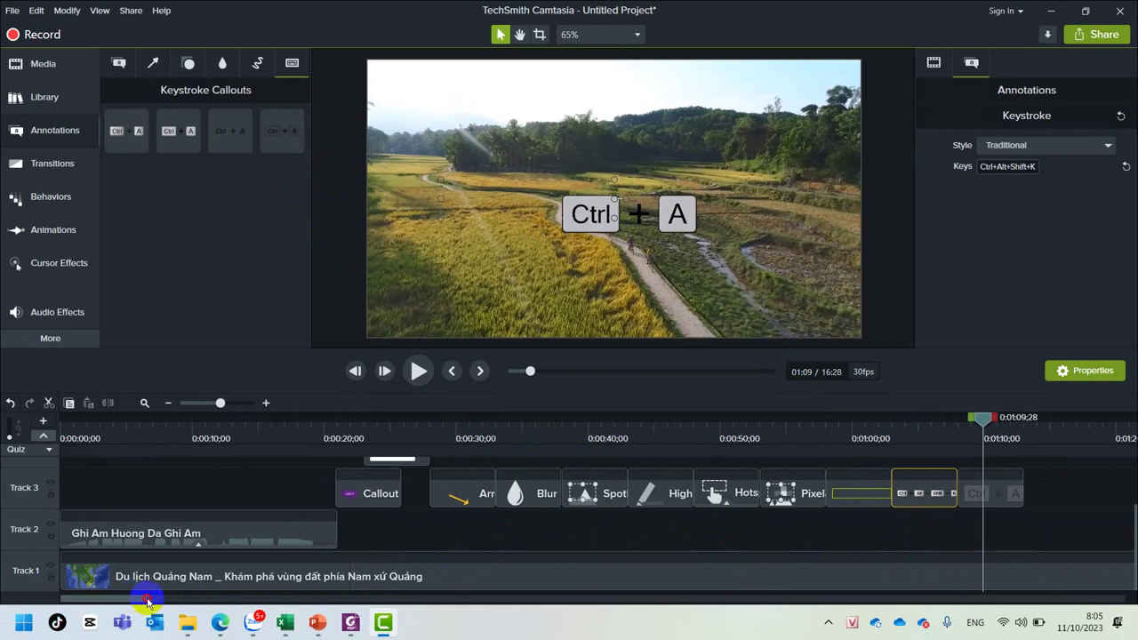
Add a third Ctrl+A callout after the Gray one, moved lower-left, in Outline style
{"action": "left_click_drag", "start_coordinate": [145, 598], "coordinate": [187, 603]}
{"action": "left_click_drag", "start_coordinate": [230, 131], "coordinate": [373, 495]}
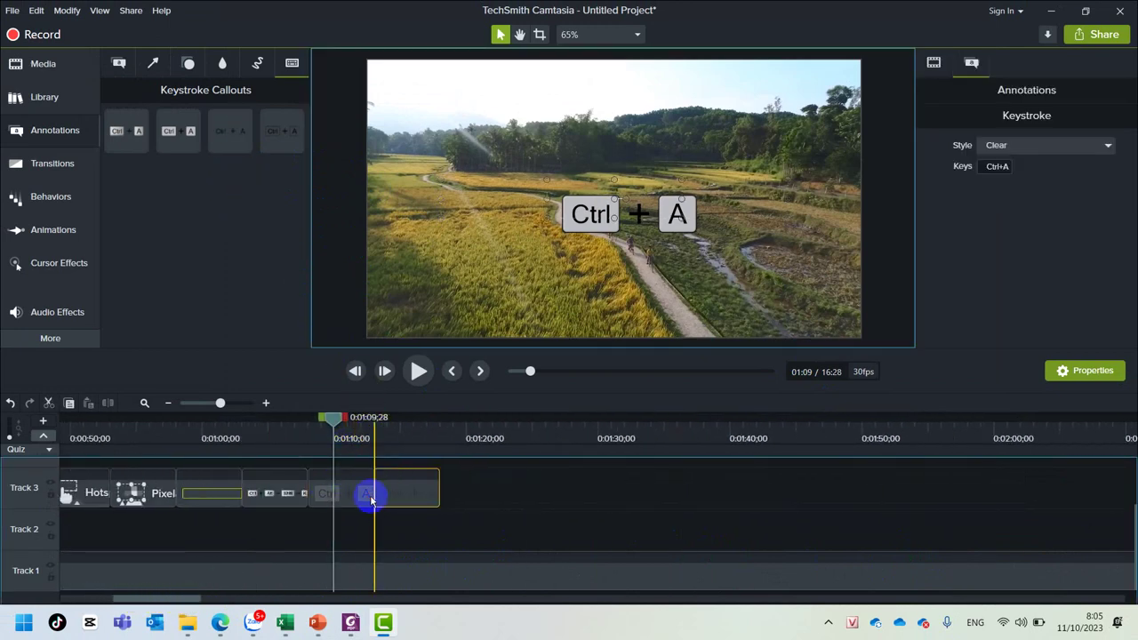
{"action": "left_click_drag", "start_coordinate": [336, 423], "coordinate": [399, 424]}
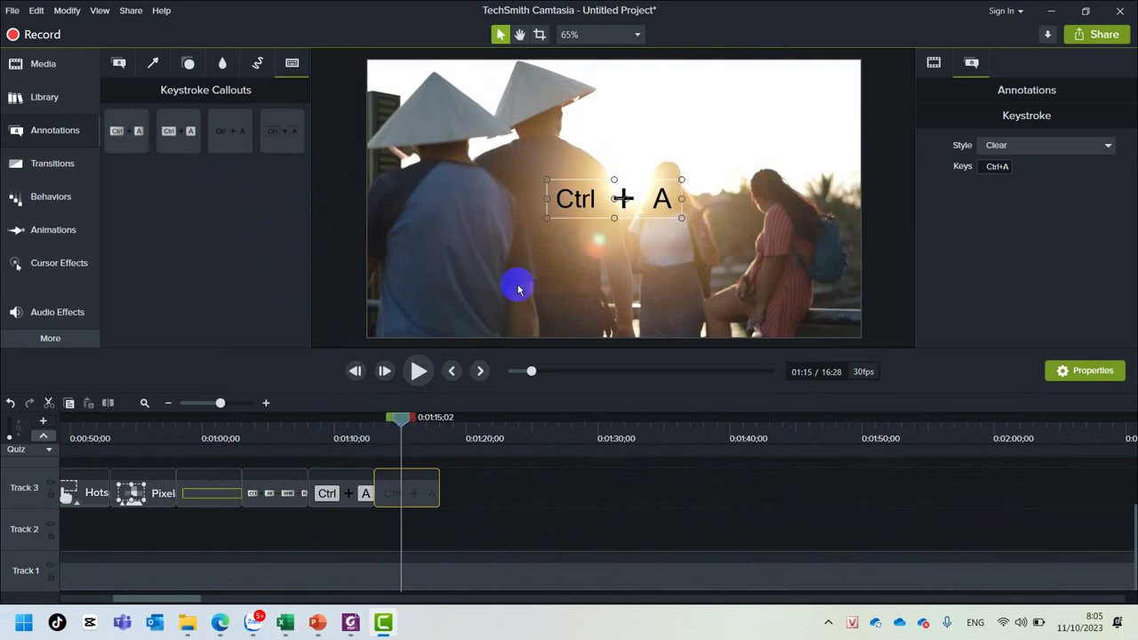
{"action": "left_click_drag", "start_coordinate": [579, 196], "coordinate": [433, 288]}
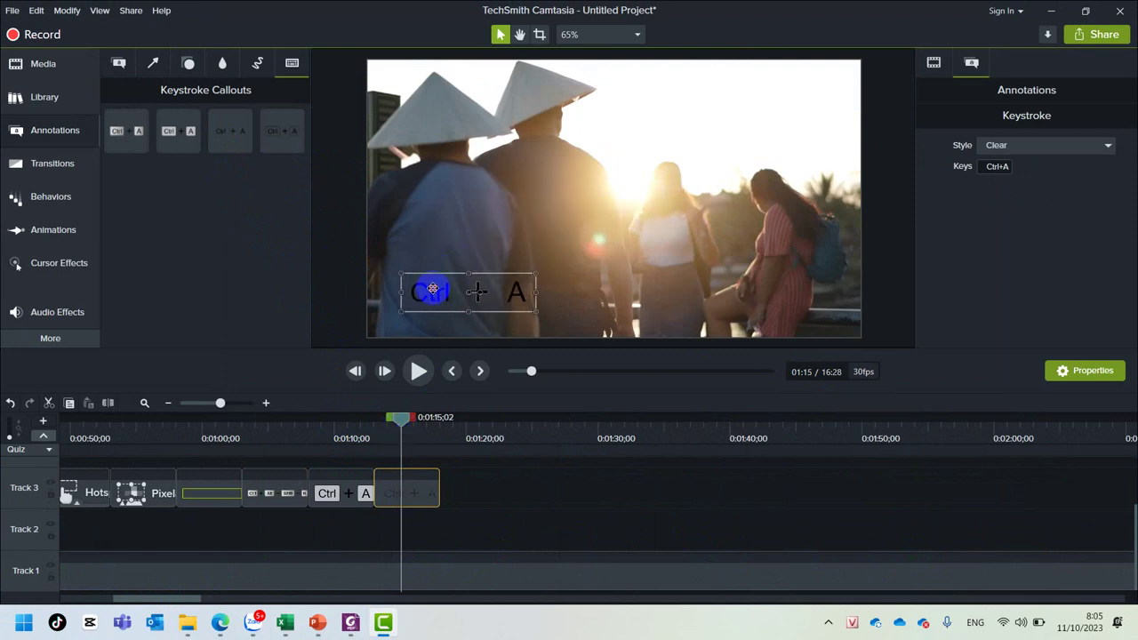
{"action": "left_click", "coordinate": [1060, 152]}
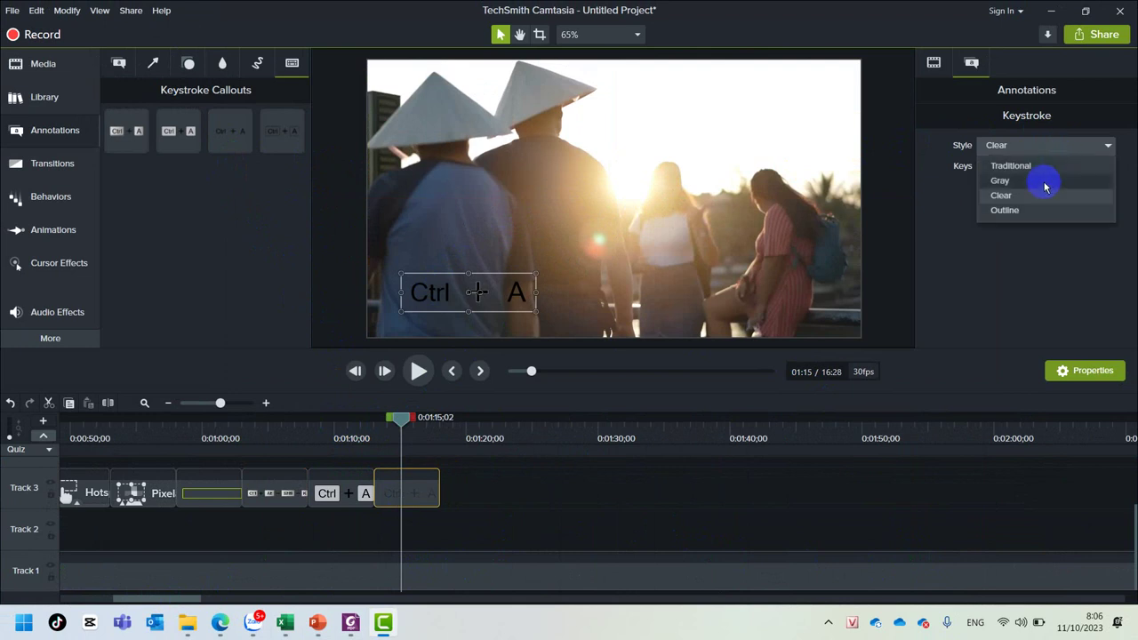
{"action": "left_click", "coordinate": [1042, 182]}
{"action": "left_click", "coordinate": [1047, 147]}
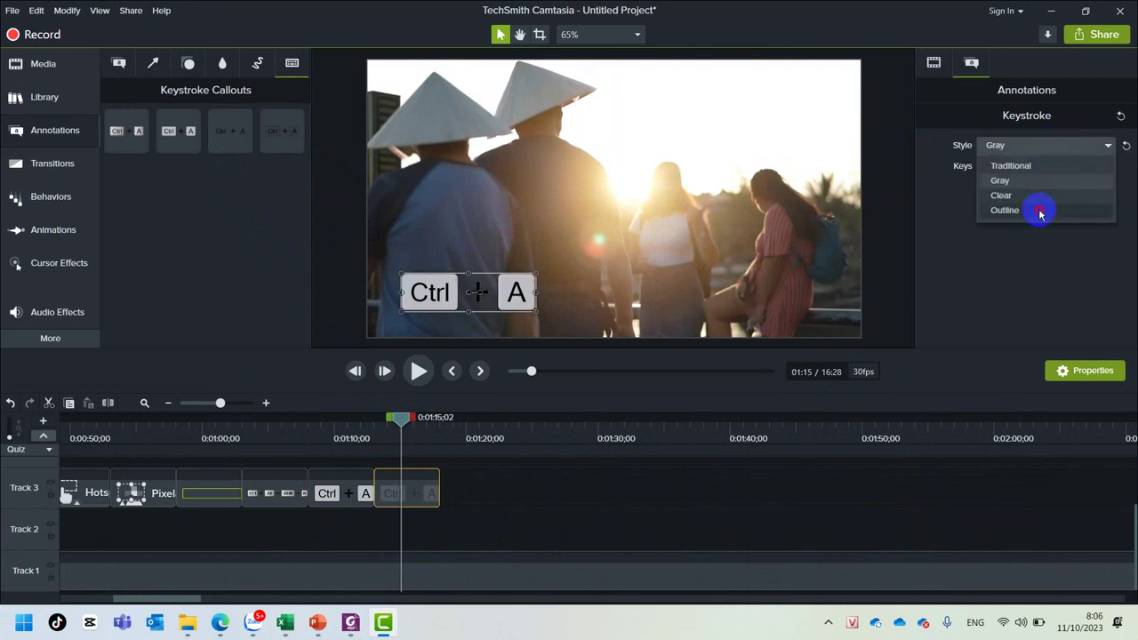
{"action": "left_click", "coordinate": [1041, 210]}
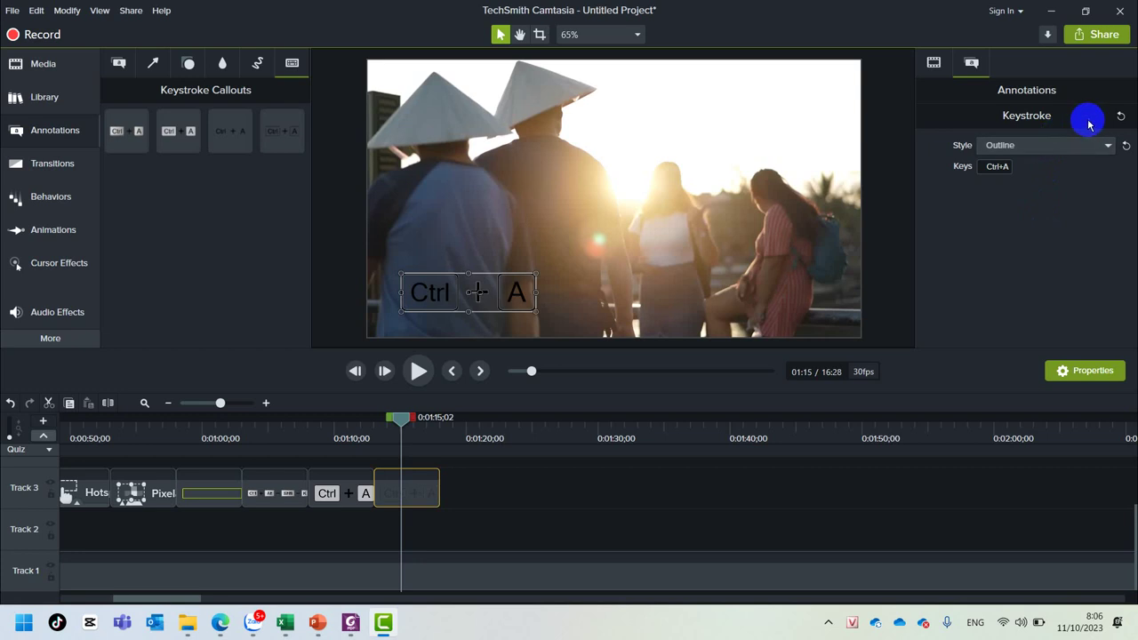
Switch the earlier Ctrl+A callout to Traditional style and check it at 1:10
{"action": "left_click", "coordinate": [558, 332]}
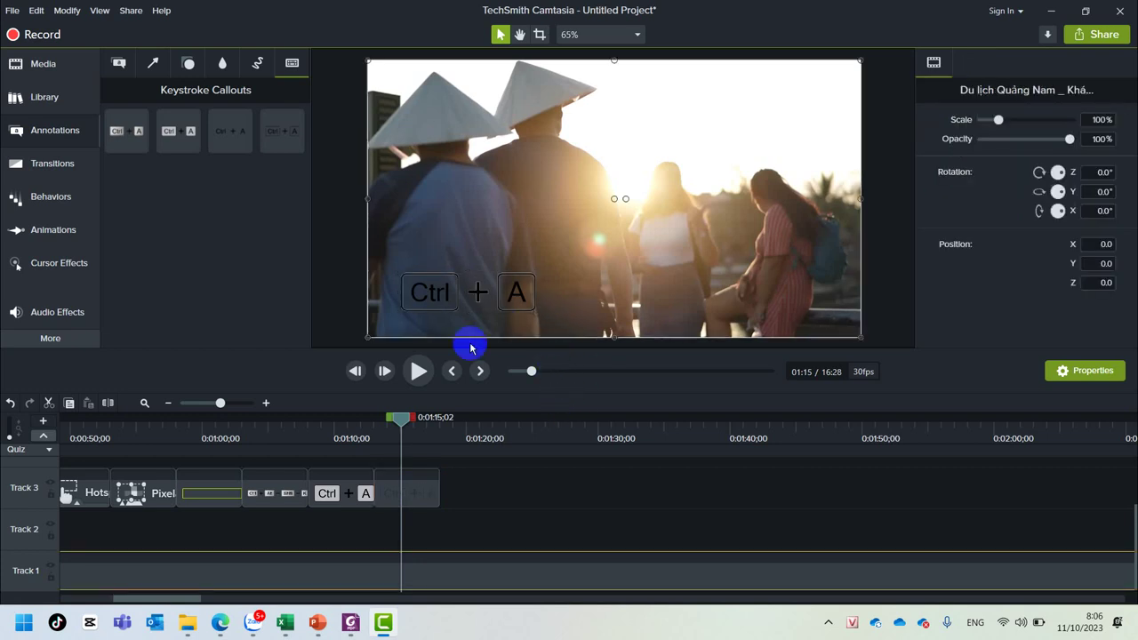
{"action": "left_click", "coordinate": [346, 500]}
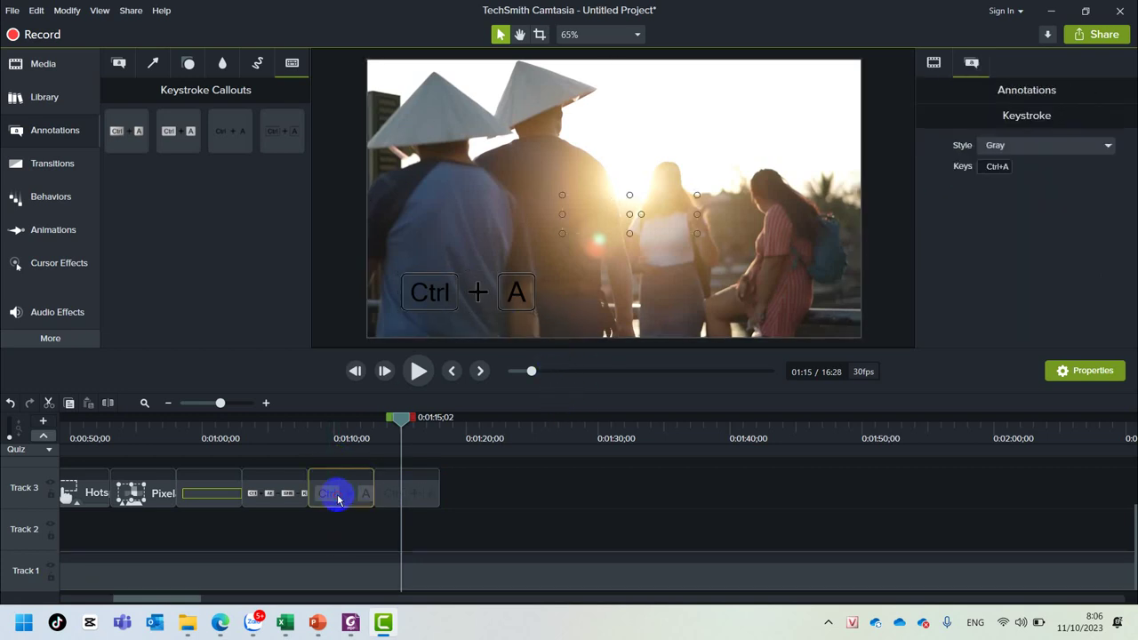
{"action": "left_click", "coordinate": [1019, 151]}
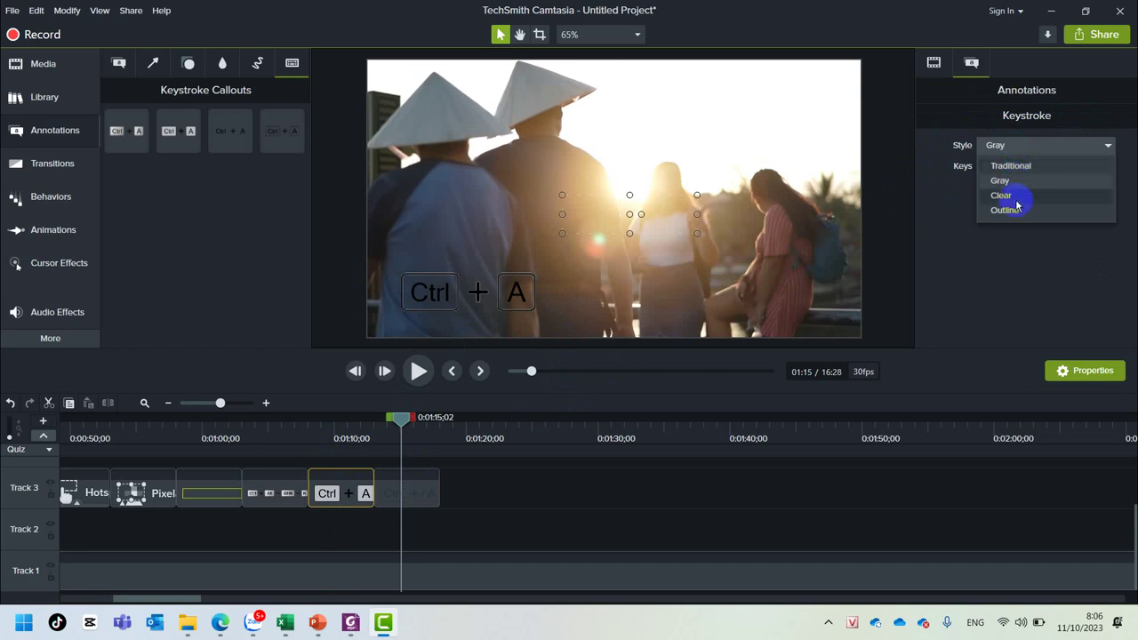
{"action": "left_click", "coordinate": [1011, 166]}
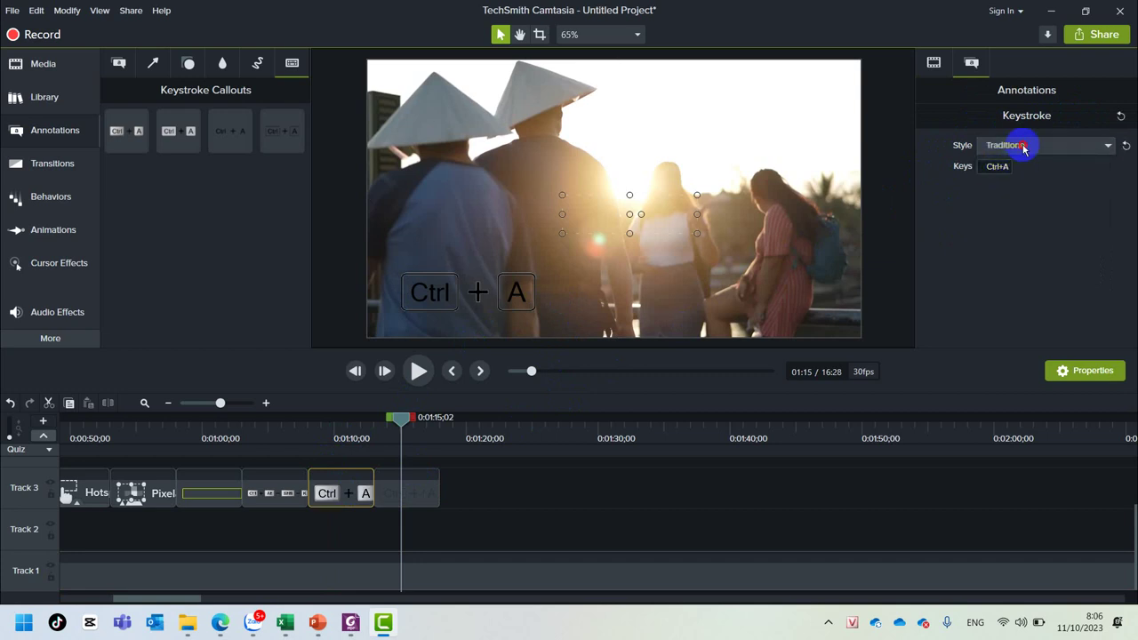
{"action": "left_click", "coordinate": [1023, 145]}
{"action": "left_click", "coordinate": [1014, 168]}
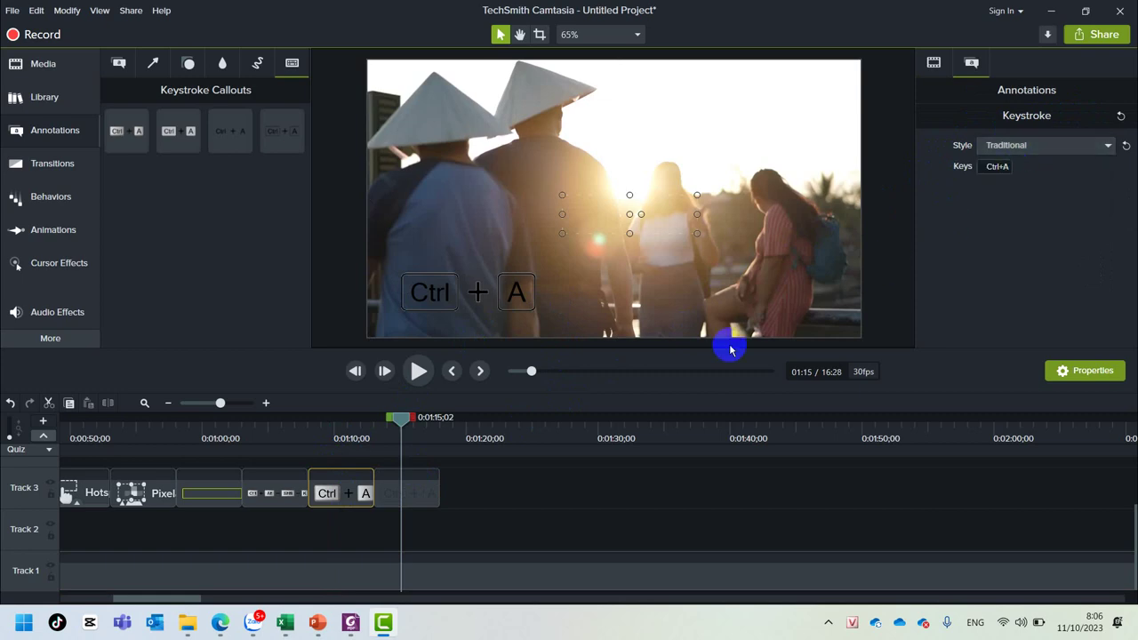
{"action": "left_click", "coordinate": [389, 426]}
{"action": "left_click_drag", "start_coordinate": [388, 426], "coordinate": [346, 421]}
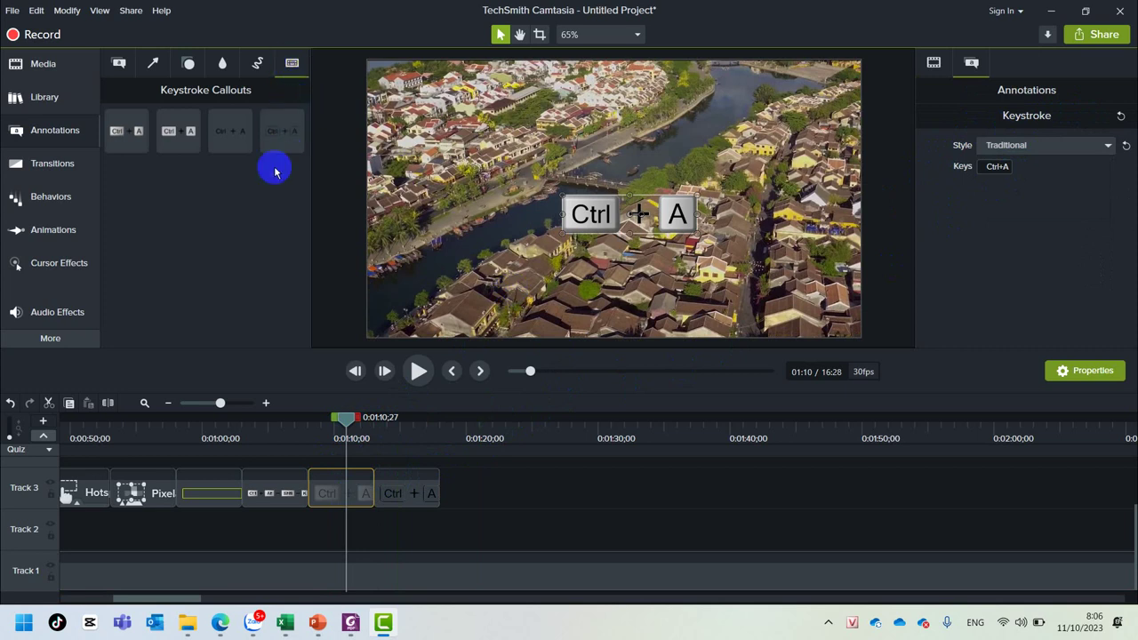
Split the Track 1 travel clip at about 0:01:18
{"action": "left_click", "coordinate": [46, 169]}
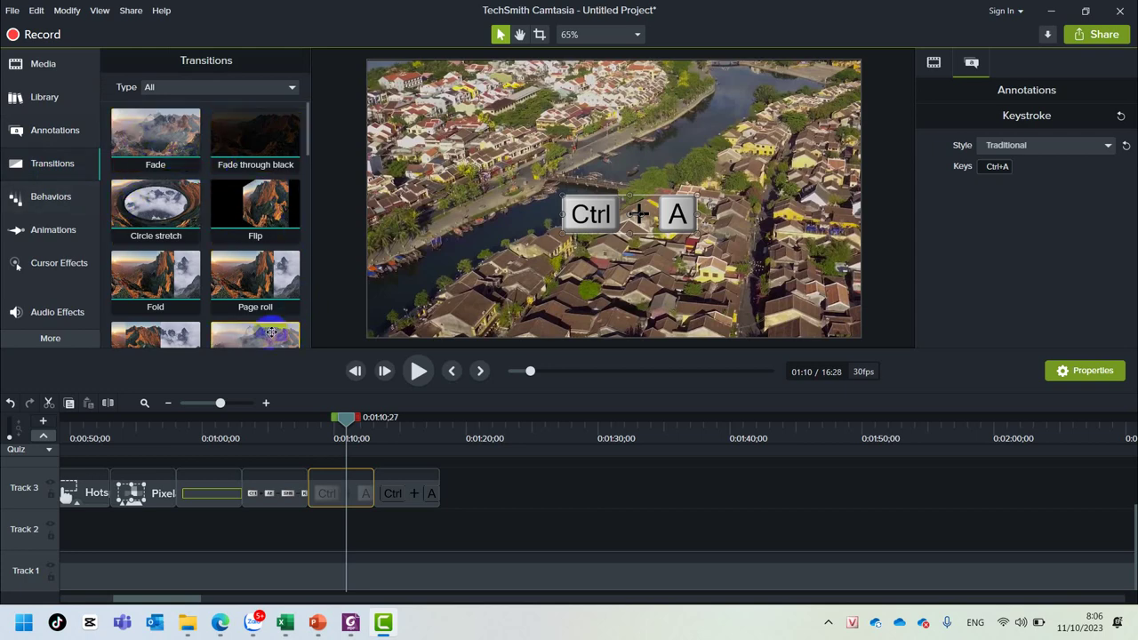
{"action": "scroll", "coordinate": [214, 265], "scroll_direction": "down", "scroll_amount": 1}
{"action": "scroll", "coordinate": [213, 265], "scroll_direction": "down", "scroll_amount": 5}
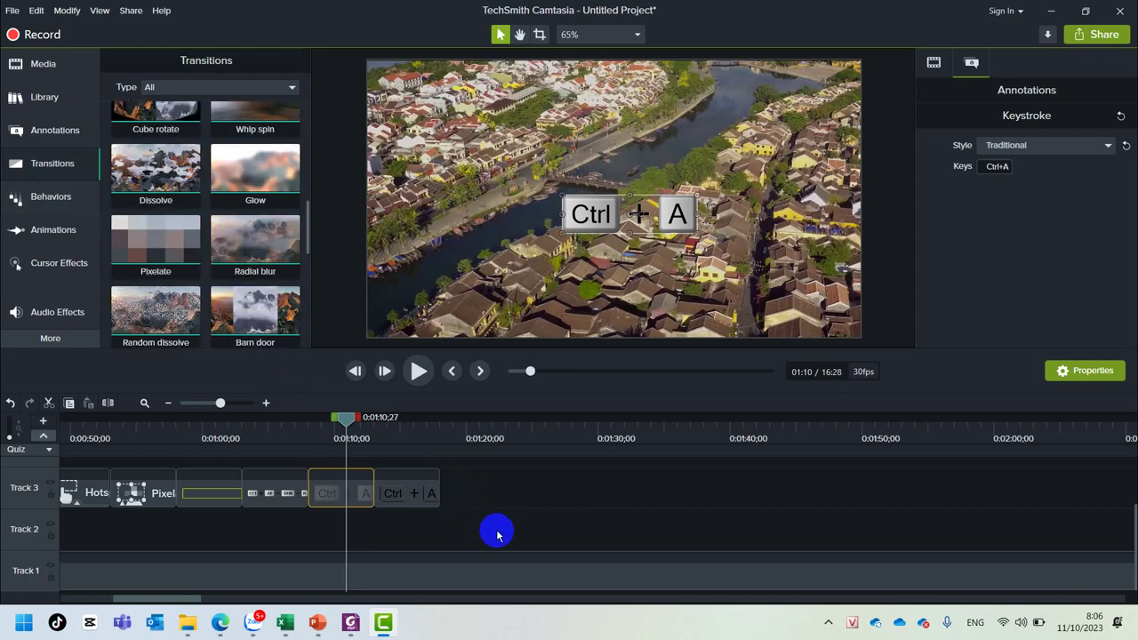
{"action": "scroll", "coordinate": [507, 571], "scroll_direction": "up", "scroll_amount": 1}
{"action": "left_click", "coordinate": [508, 572]}
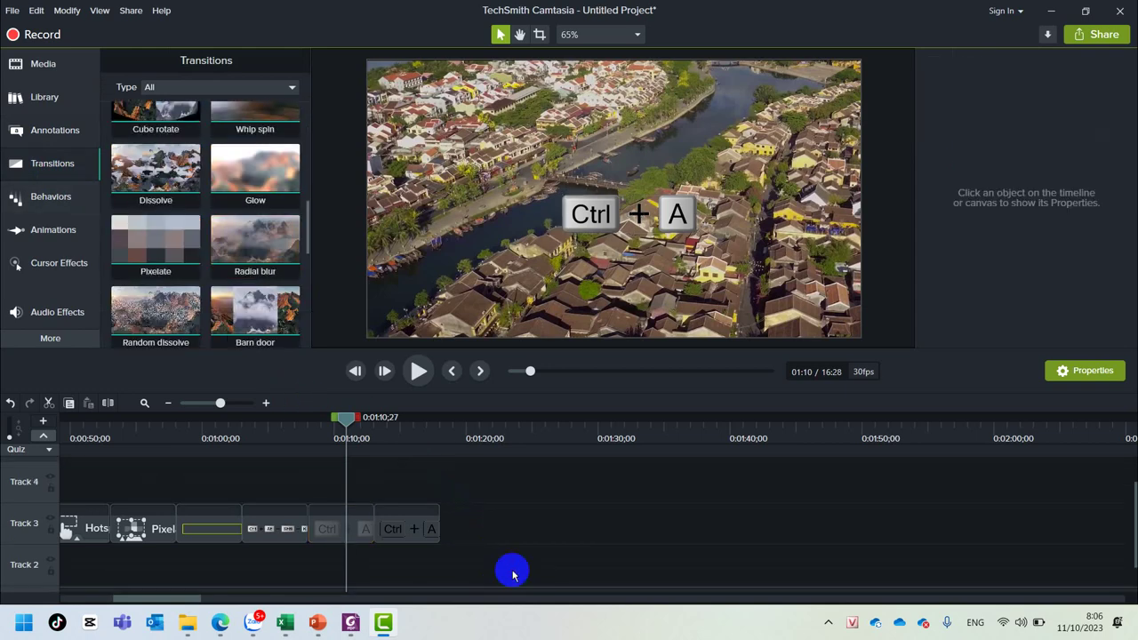
{"action": "scroll", "coordinate": [507, 579], "scroll_direction": "down", "scroll_amount": 1}
{"action": "left_click", "coordinate": [509, 574]}
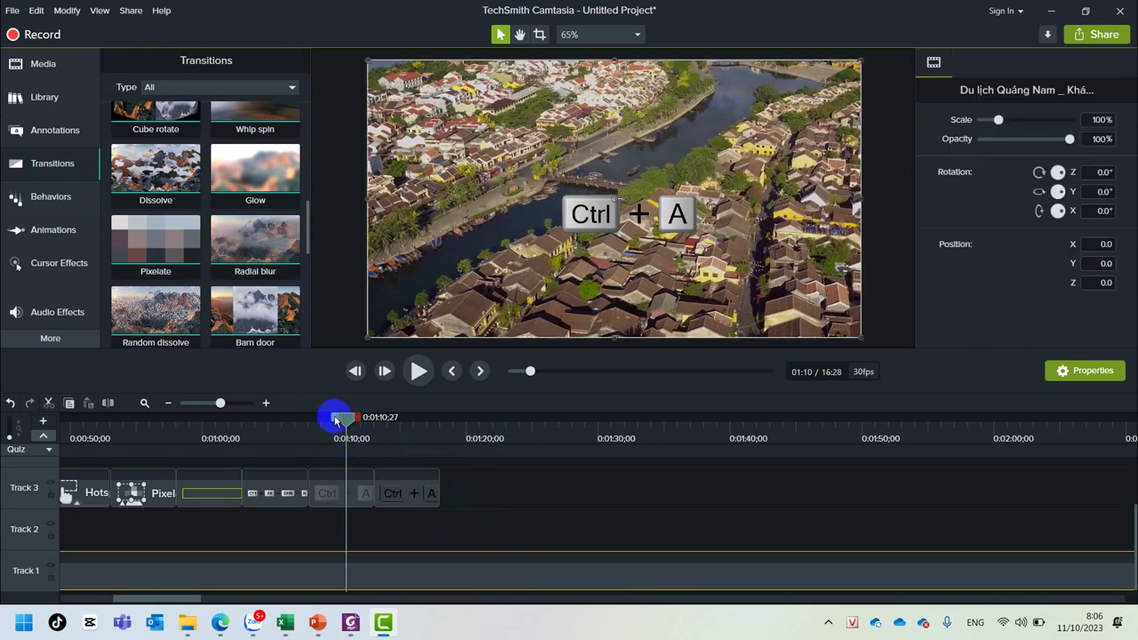
{"action": "left_click_drag", "start_coordinate": [346, 415], "coordinate": [440, 447]}
{"action": "left_click", "coordinate": [487, 574]}
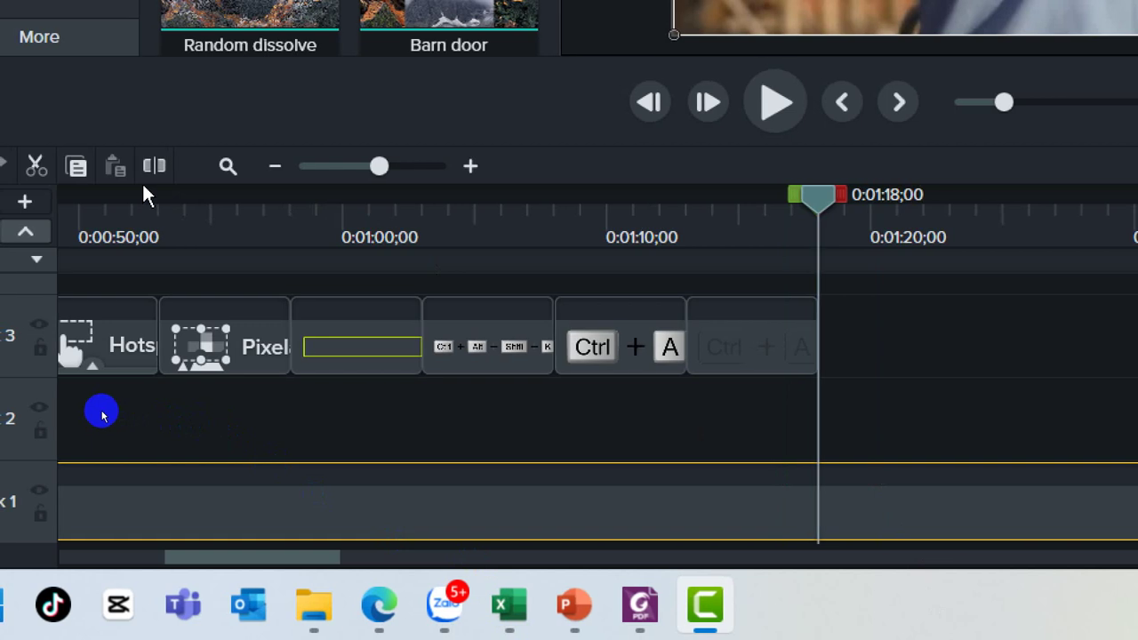
{"action": "left_click", "coordinate": [153, 166]}
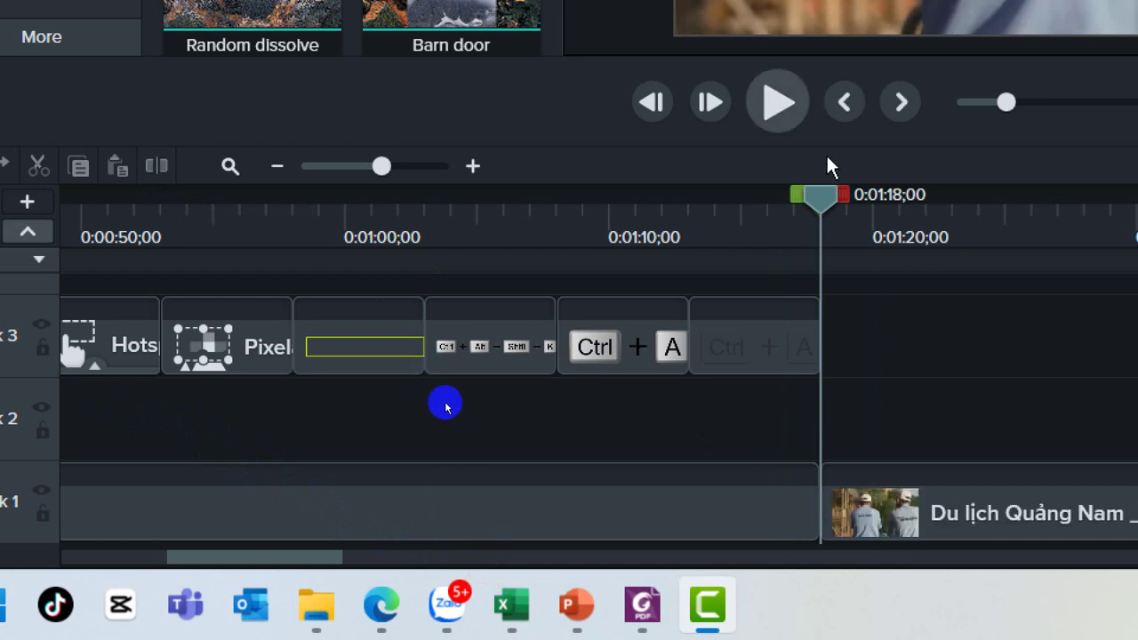
Split the right part again at 0:01:25;12 and select the middle piece
{"action": "left_click_drag", "start_coordinate": [823, 188], "coordinate": [1013, 191]}
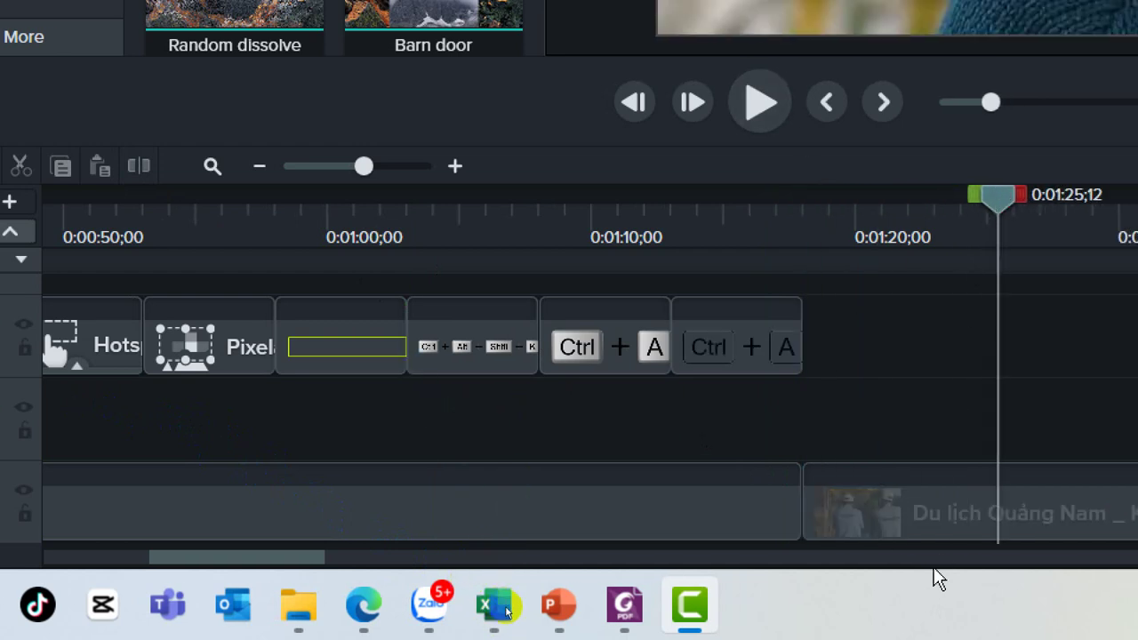
{"action": "left_click", "coordinate": [945, 524]}
{"action": "left_click", "coordinate": [171, 167]}
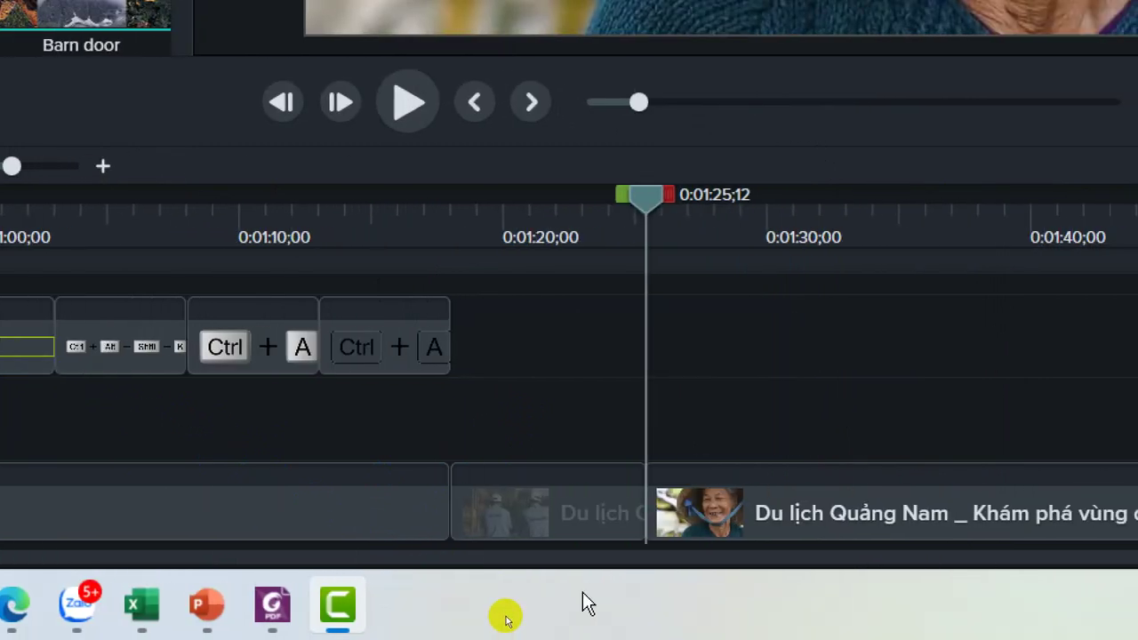
{"action": "left_click", "coordinate": [340, 521]}
{"action": "left_click", "coordinate": [490, 525]}
{"action": "left_click", "coordinate": [761, 524]}
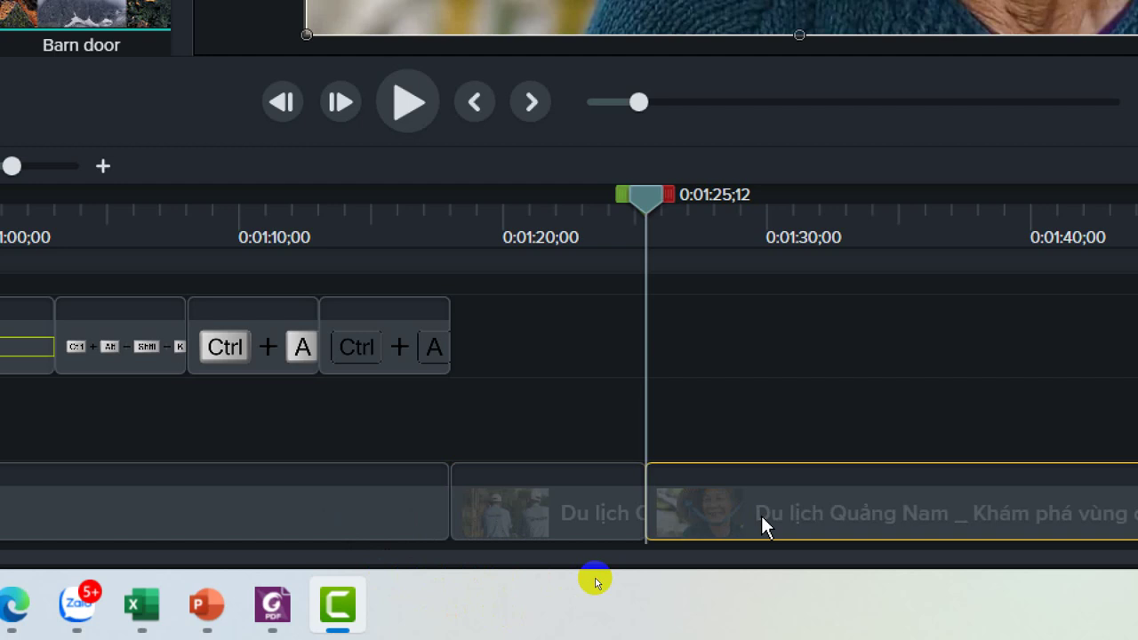
{"action": "left_click", "coordinate": [493, 512]}
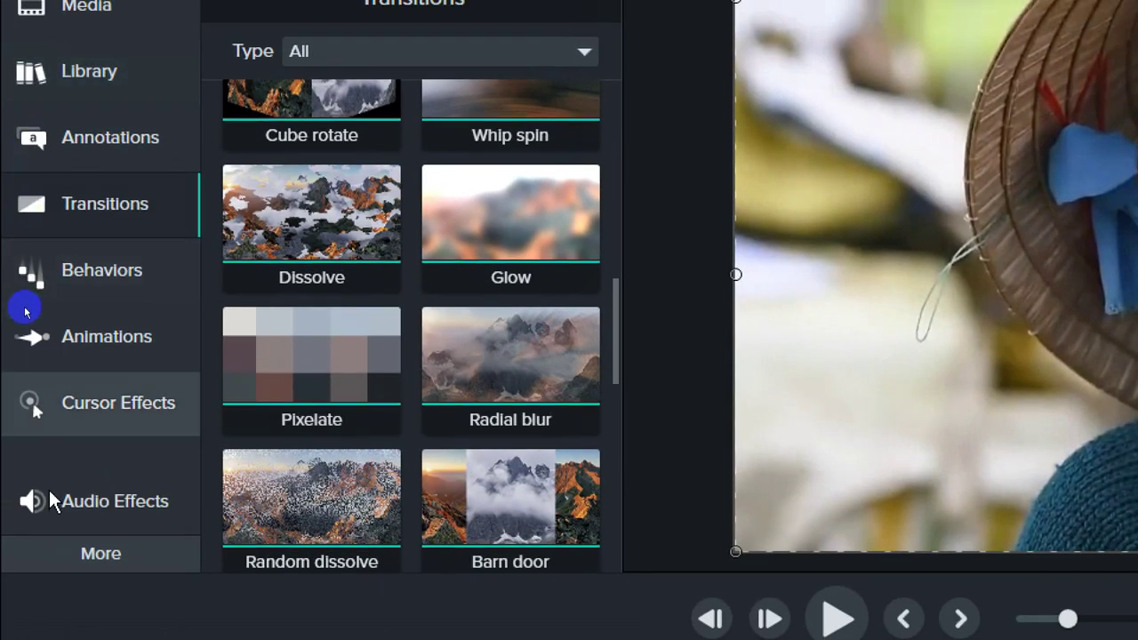
Apply Clip Speed to the middle Track 1 piece with speed 3
{"action": "left_click", "coordinate": [98, 498]}
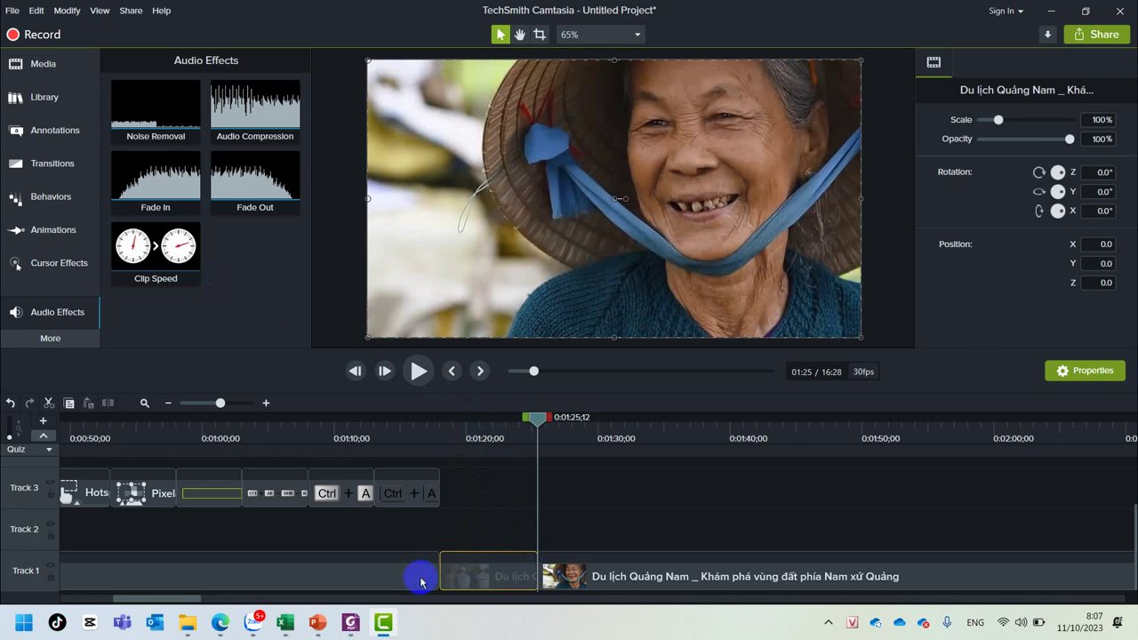
{"action": "left_click", "coordinate": [164, 253]}
{"action": "left_click_drag", "start_coordinate": [164, 253], "coordinate": [485, 574]}
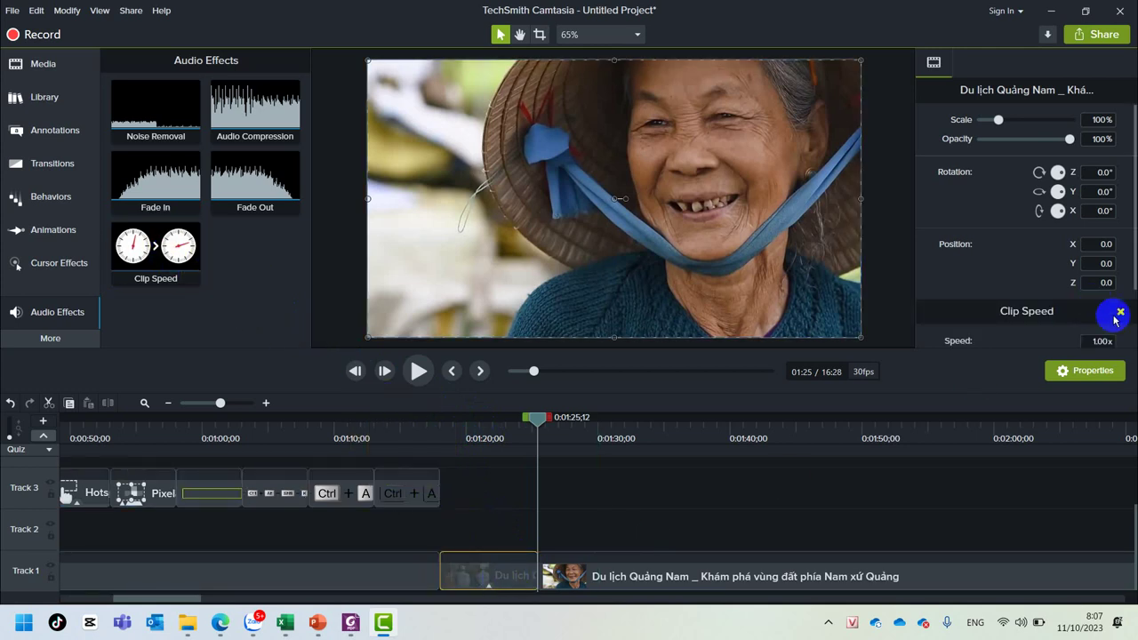
{"action": "left_click", "coordinate": [1089, 343]}
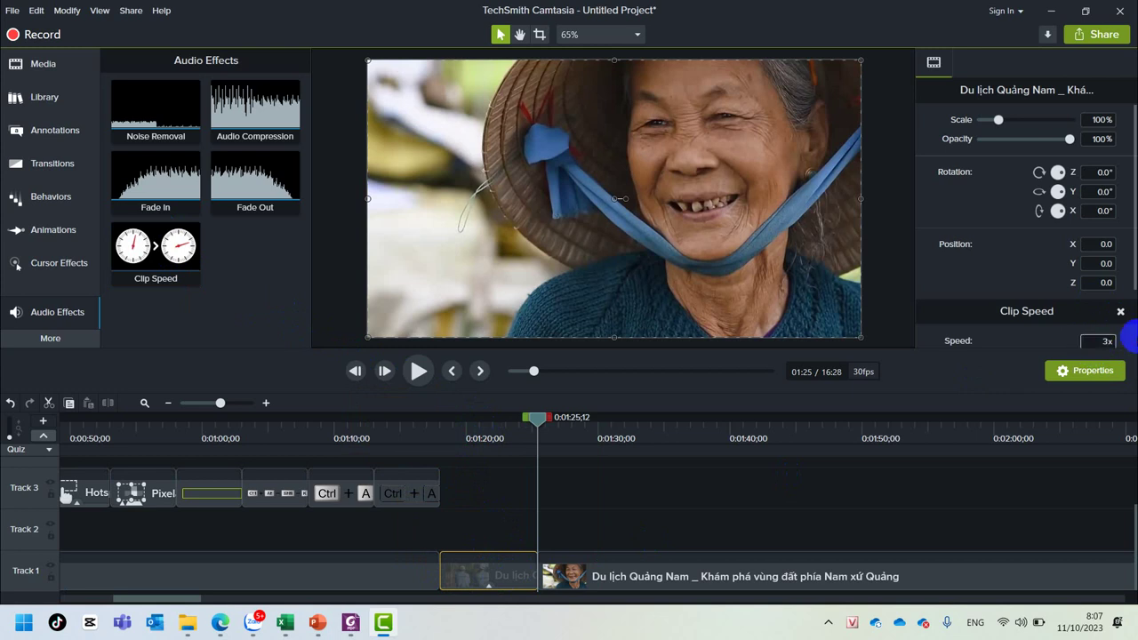
{"action": "type", "text": "3"}
{"action": "key", "text": "Return"}
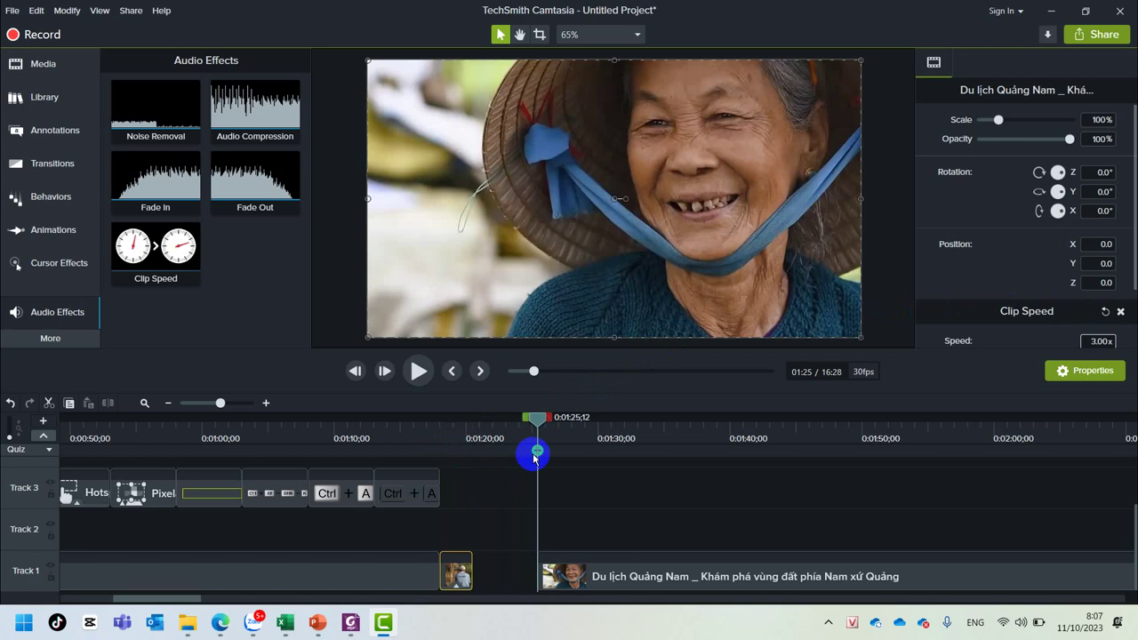
Slide the right Track 1 clip against the sped-up piece and preview from 0:01:16;27
{"action": "left_click_drag", "start_coordinate": [612, 569], "coordinate": [399, 574]}
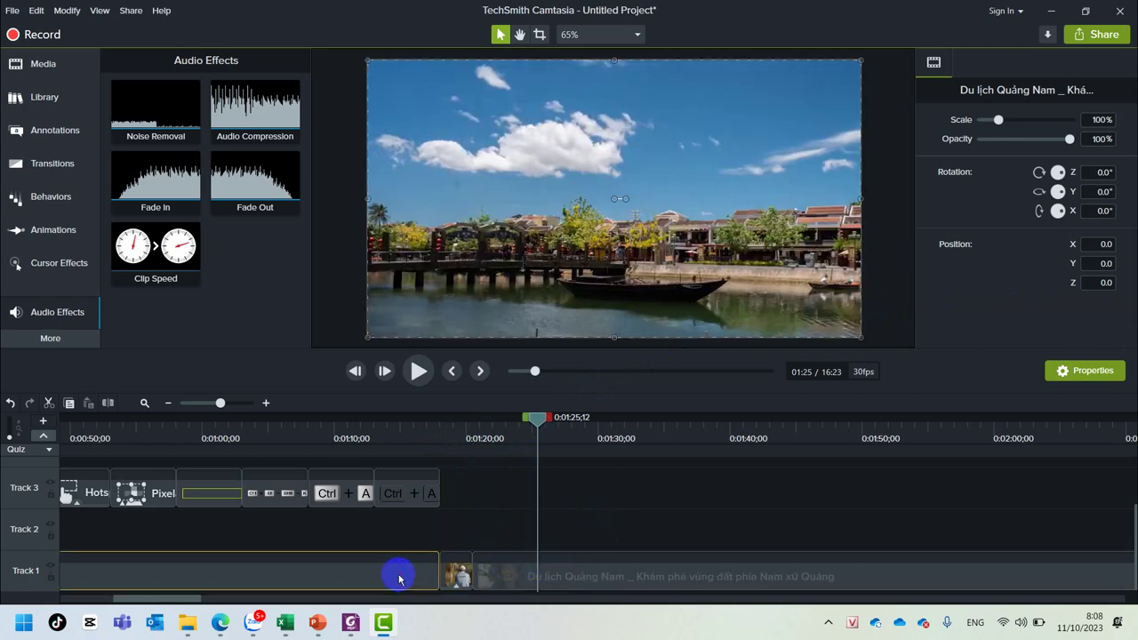
{"action": "left_click", "coordinate": [426, 440]}
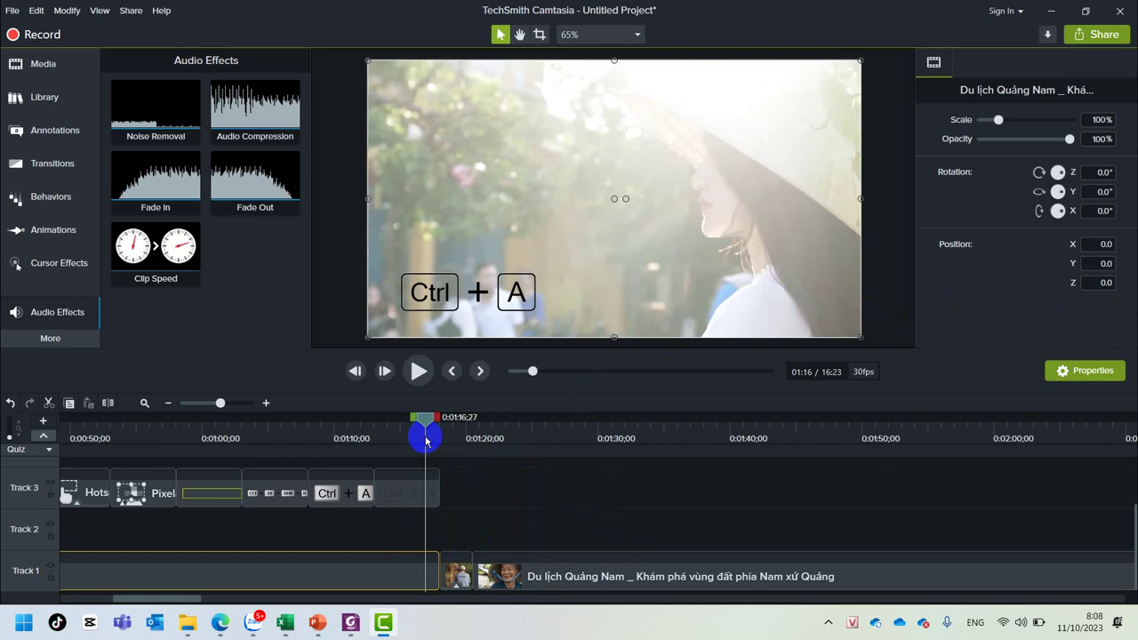
{"action": "key", "text": "space"}
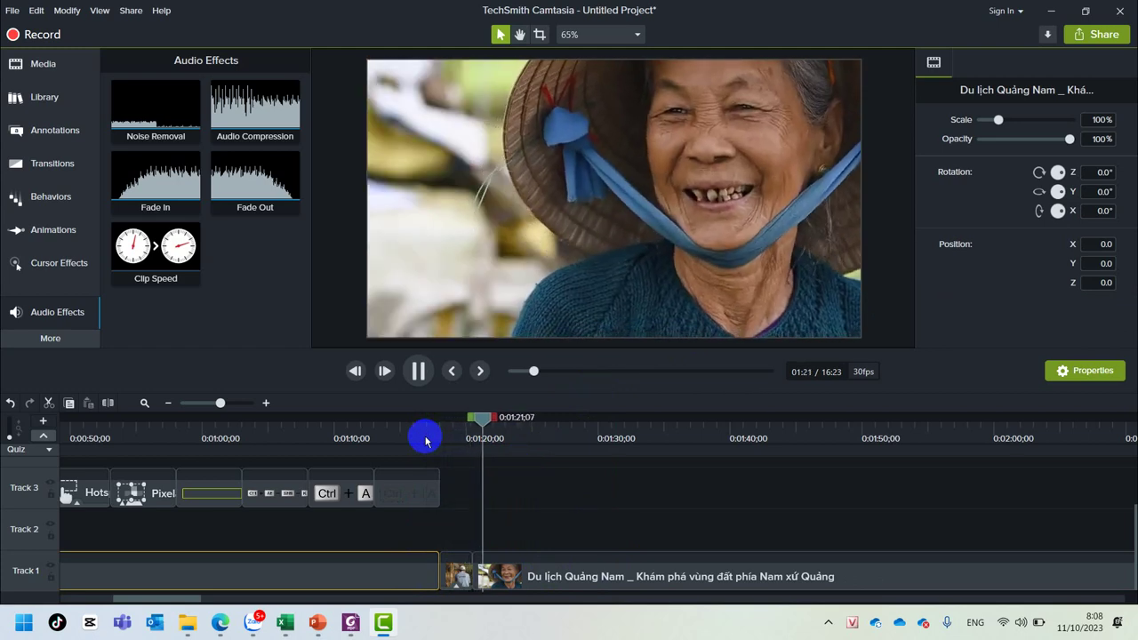
{"action": "key", "text": "space"}
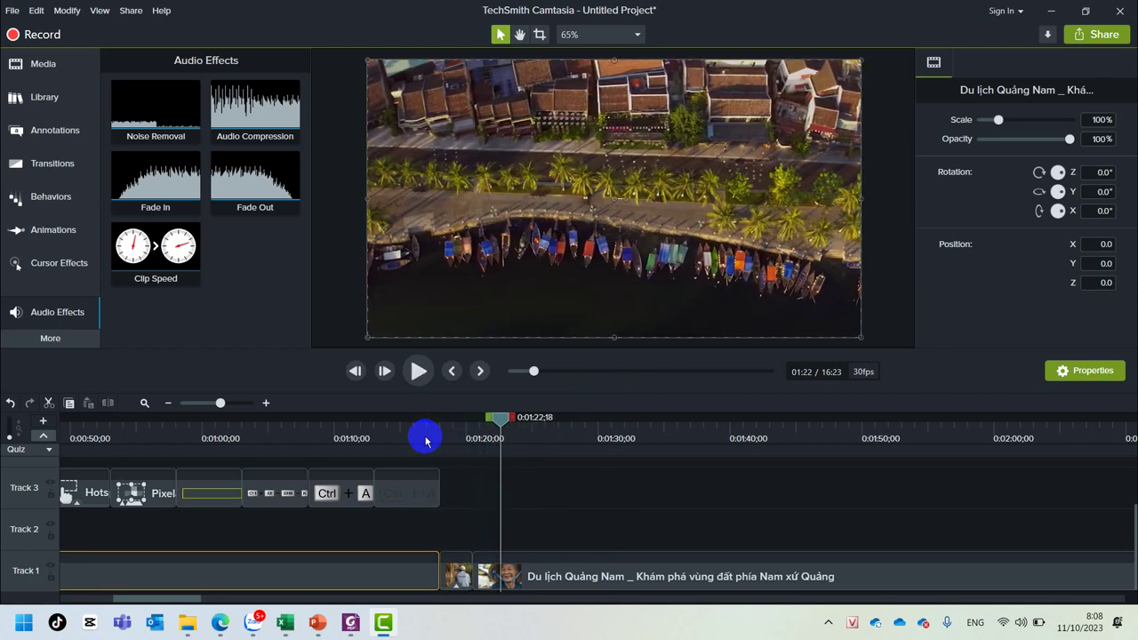
Reposition the right clip beside the sped-up piece and replay the join from 0:01:16;18
{"action": "left_click_drag", "start_coordinate": [461, 575], "coordinate": [517, 576]}
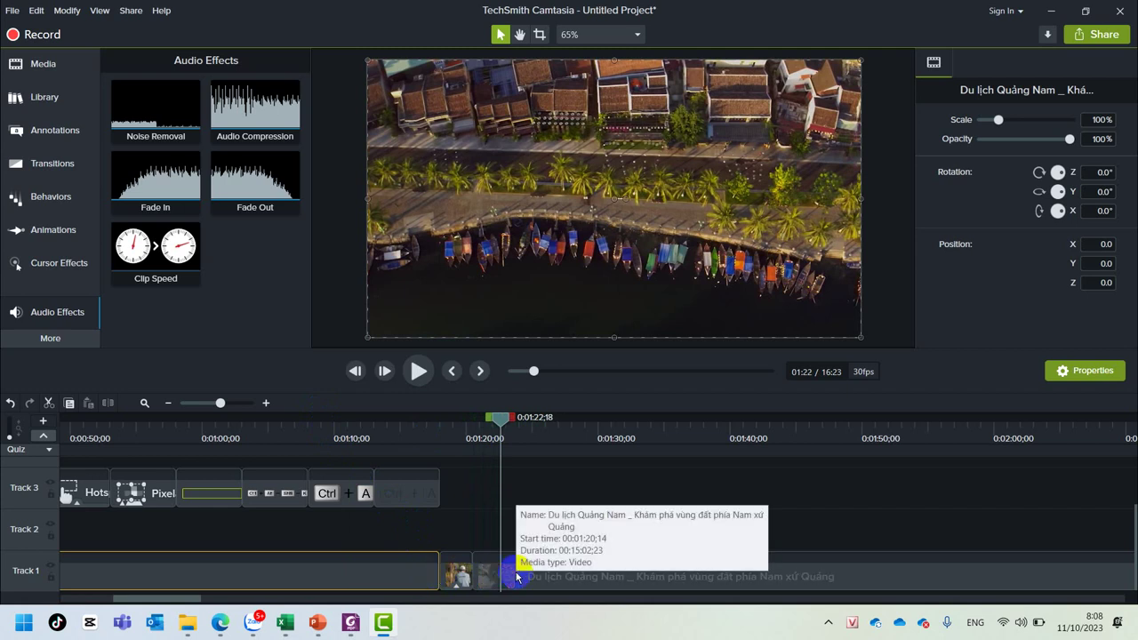
{"action": "mouse_move", "coordinate": [516, 576]}
{"action": "left_mouse_down"}
{"action": "mouse_move", "coordinate": [457, 577]}
{"action": "mouse_move", "coordinate": [546, 587]}
{"action": "mouse_move", "coordinate": [502, 586]}
{"action": "left_mouse_up"}
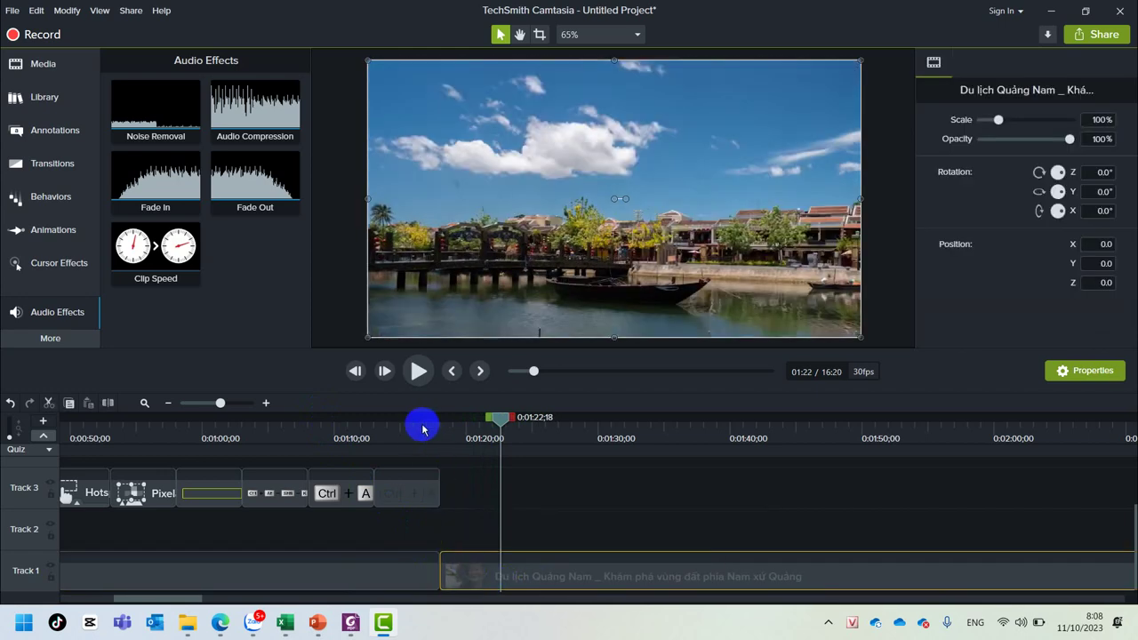
{"action": "left_click", "coordinate": [421, 425]}
{"action": "key", "text": "space"}
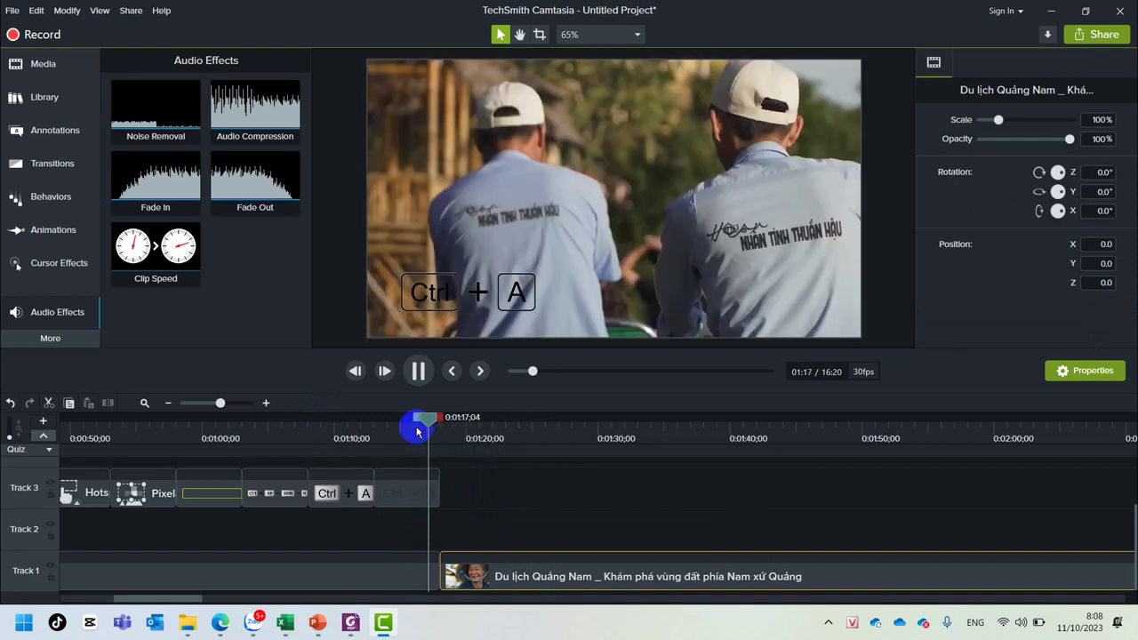
{"action": "key", "text": "space"}
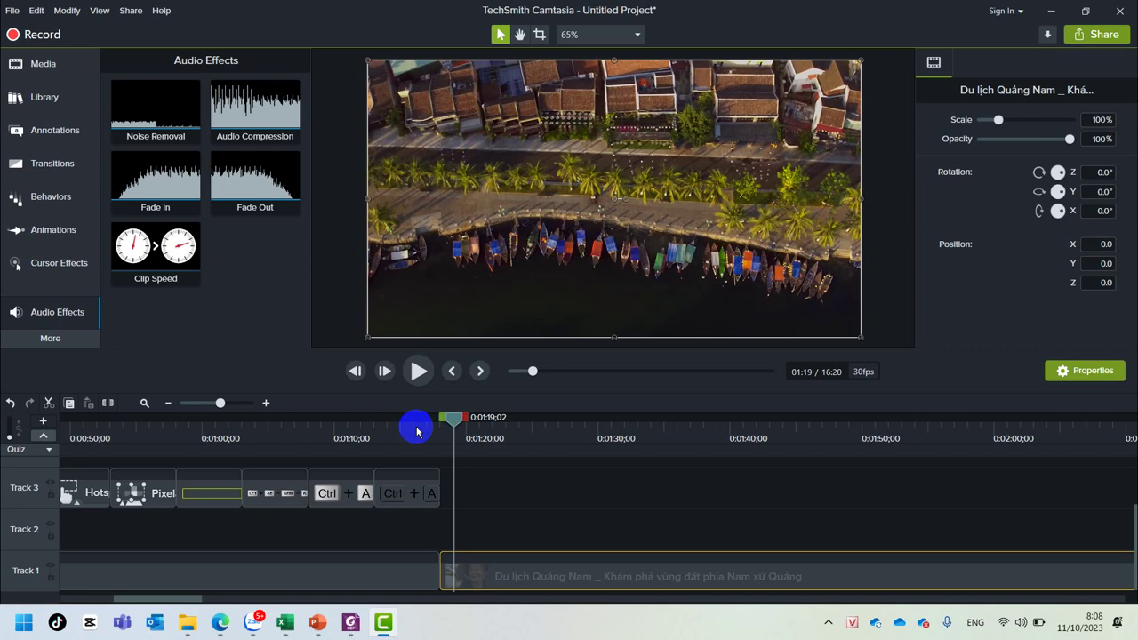
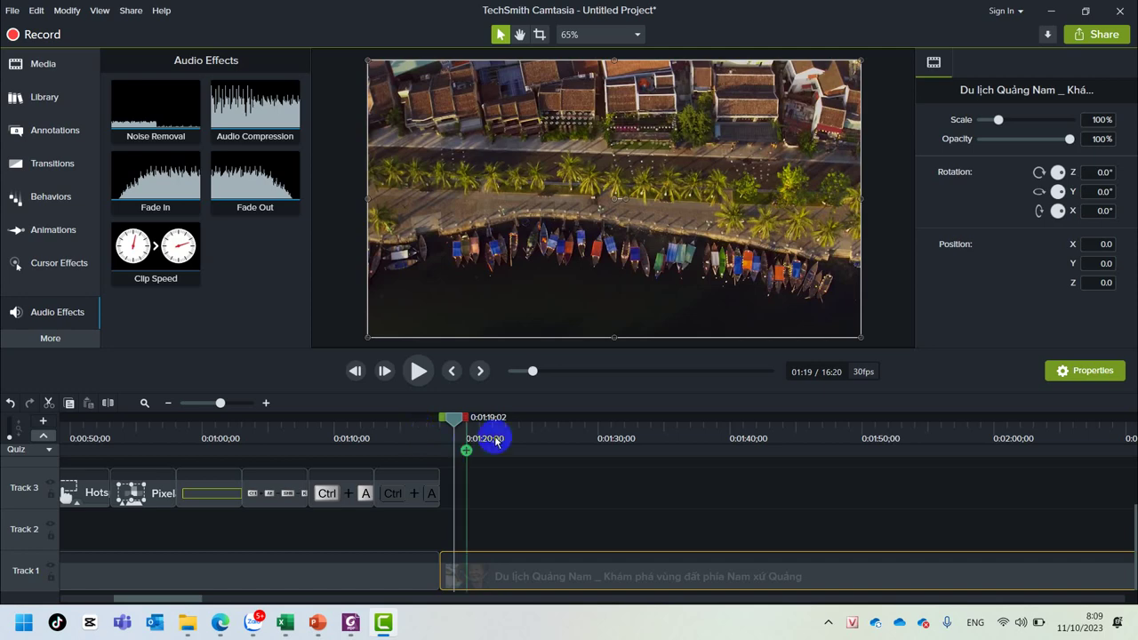
Scrub back and forth around 1:17 to review the Ctrl + A keystroke callout
{"action": "left_click_drag", "start_coordinate": [453, 414], "coordinate": [430, 424]}
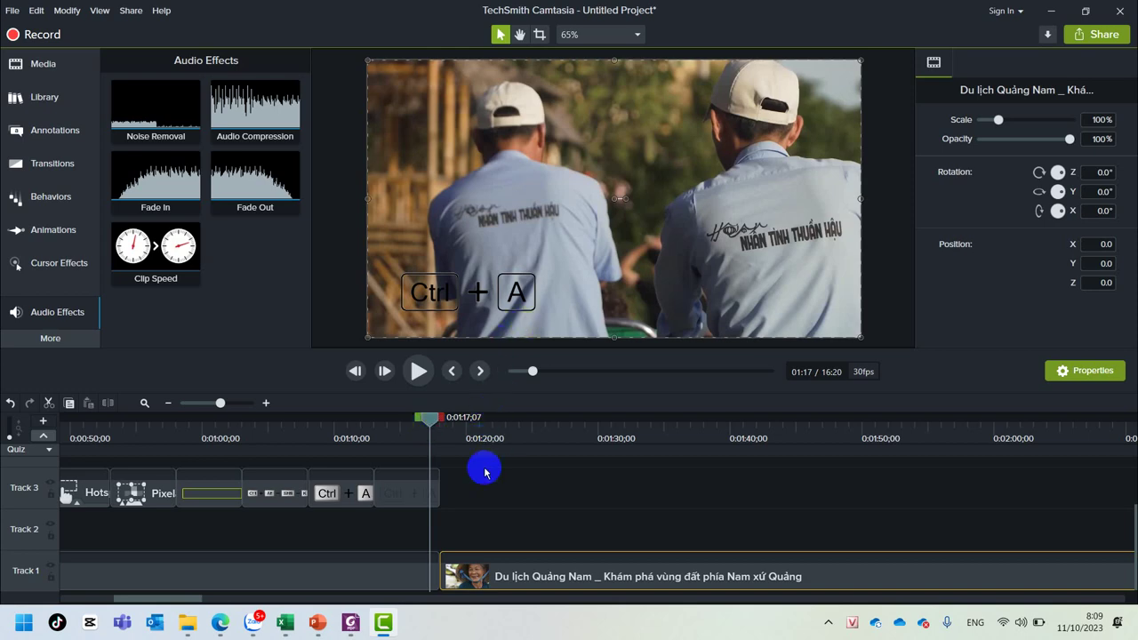
{"action": "left_click_drag", "start_coordinate": [440, 423], "coordinate": [419, 418]}
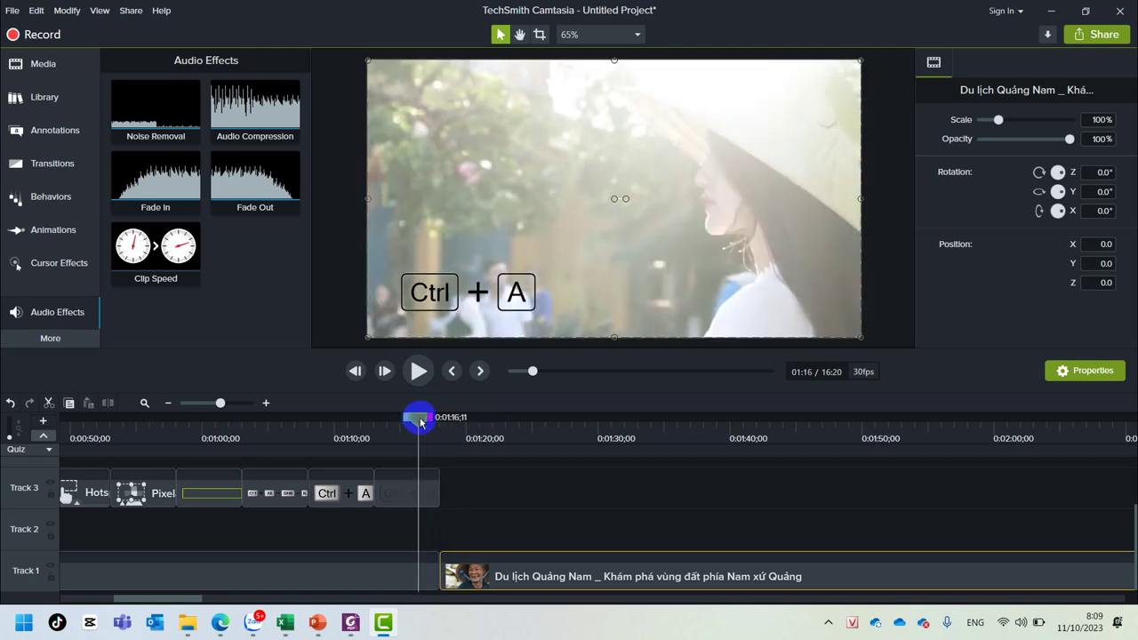
Drop a Fade transition at the start of the Track 1 travel clip and preview it from 1:17
{"action": "left_click", "coordinate": [39, 160]}
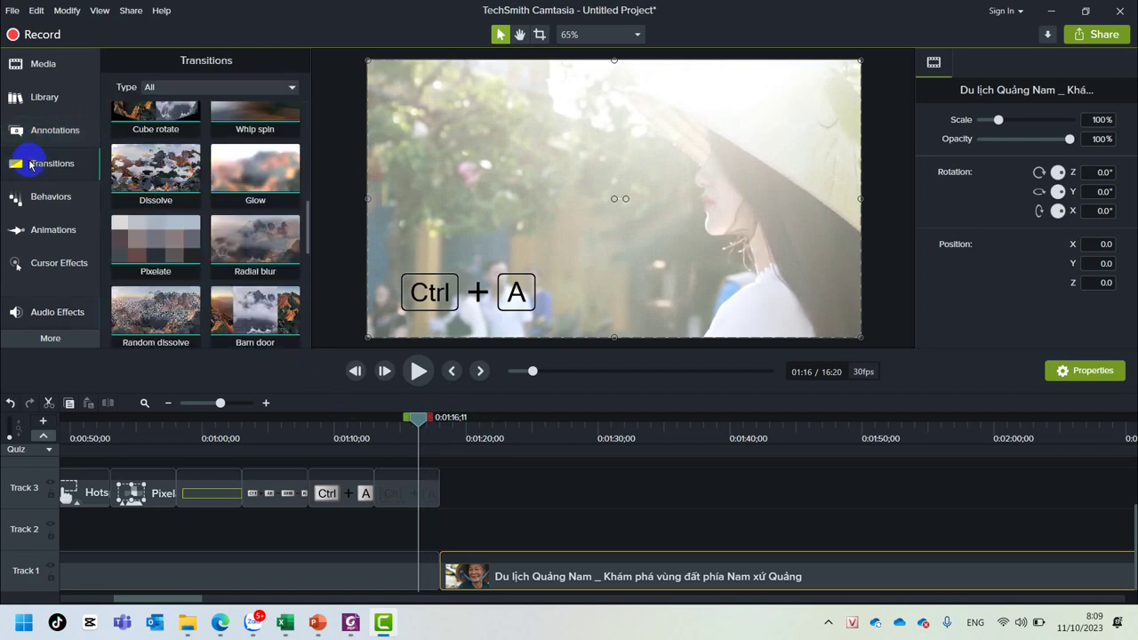
{"action": "scroll", "coordinate": [169, 227], "scroll_direction": "up", "scroll_amount": 10}
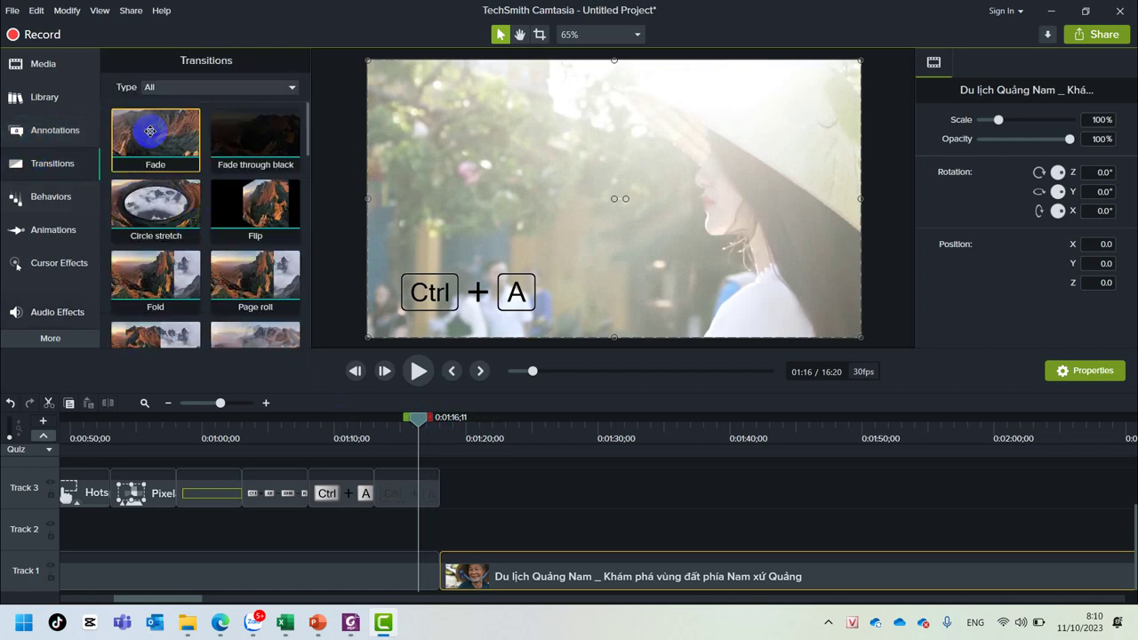
{"action": "left_click_drag", "start_coordinate": [151, 131], "coordinate": [375, 498]}
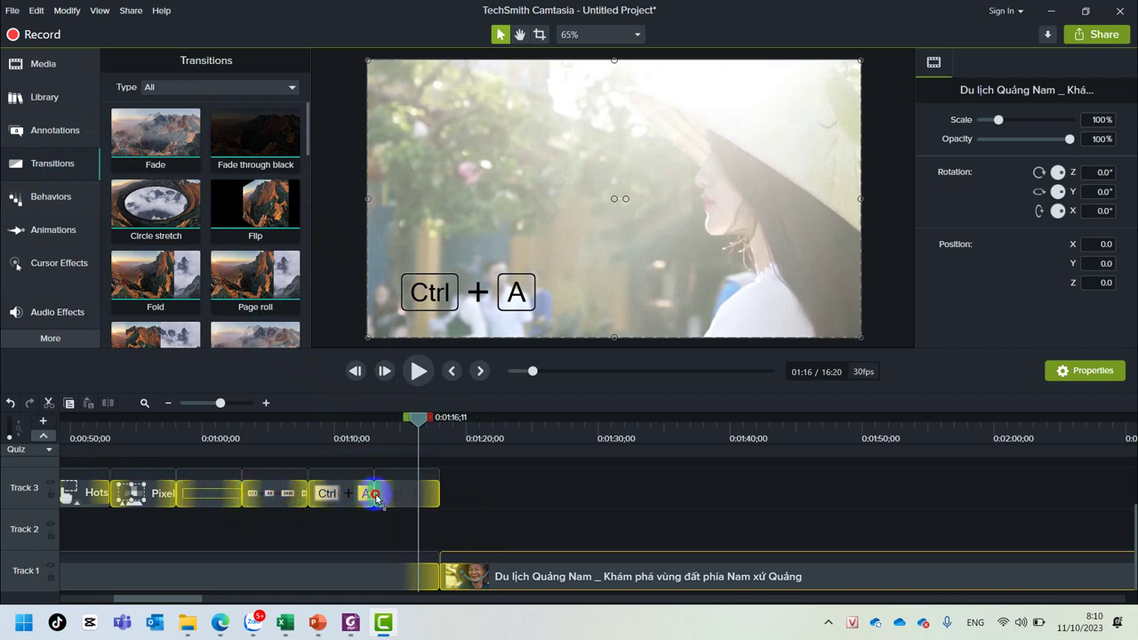
{"action": "mouse_move", "coordinate": [375, 497]}
{"action": "left_mouse_down"}
{"action": "mouse_move", "coordinate": [458, 551]}
{"action": "mouse_move", "coordinate": [444, 569]}
{"action": "mouse_move", "coordinate": [439, 558]}
{"action": "mouse_move", "coordinate": [434, 586]}
{"action": "left_mouse_up"}
{"action": "scroll", "coordinate": [437, 586], "scroll_direction": "up", "scroll_amount": 3}
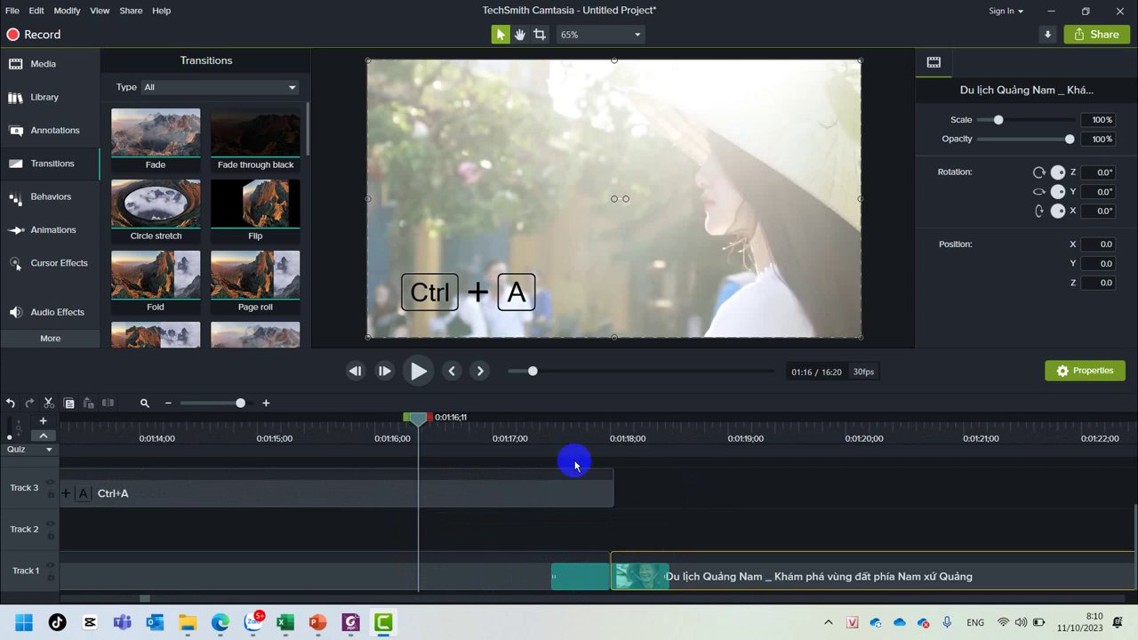
{"action": "left_click_drag", "start_coordinate": [419, 418], "coordinate": [524, 434]}
{"action": "key", "text": "space"}
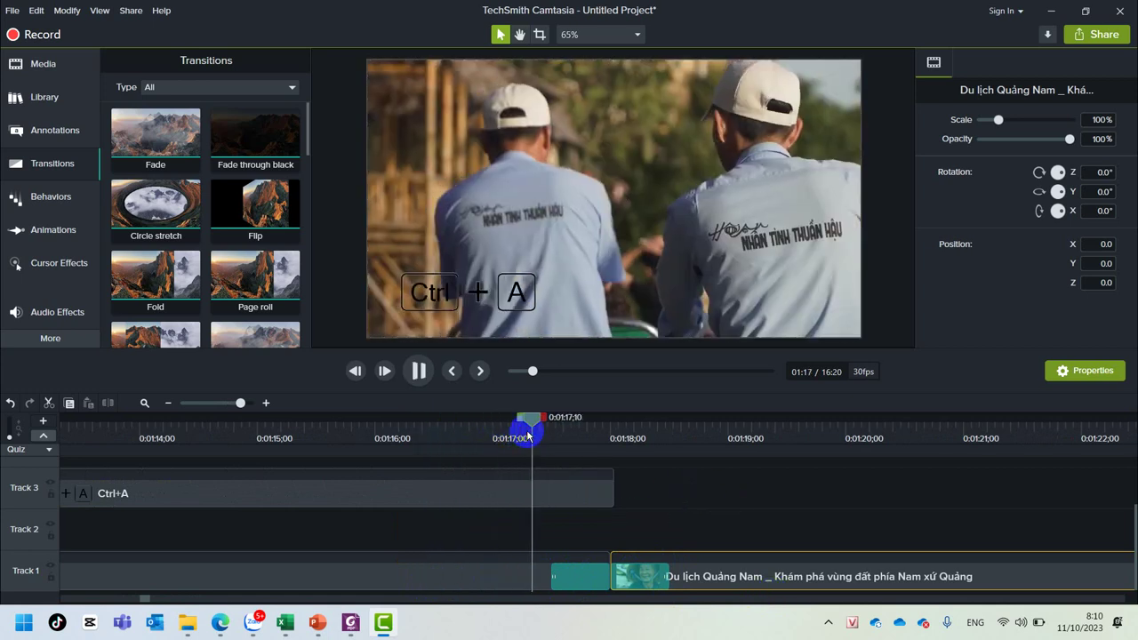
{"action": "key", "text": "space"}
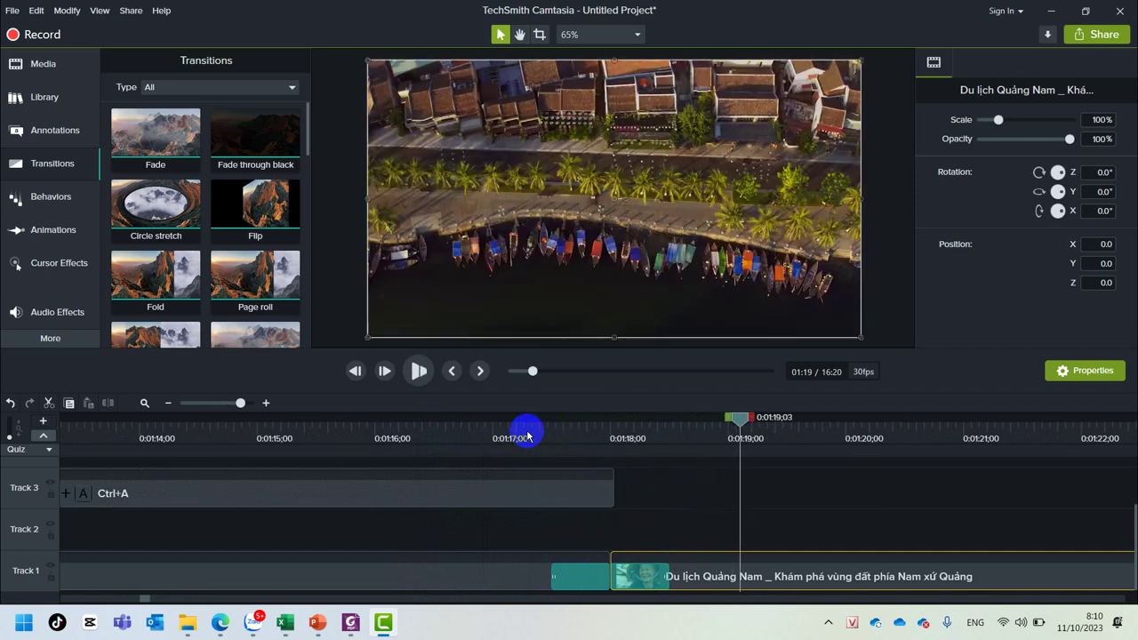
Lengthen the Fade transition, replay it, then shorten it to a briefer duration
{"action": "left_click", "coordinate": [576, 582]}
{"action": "left_click_drag", "start_coordinate": [551, 571], "coordinate": [462, 581]}
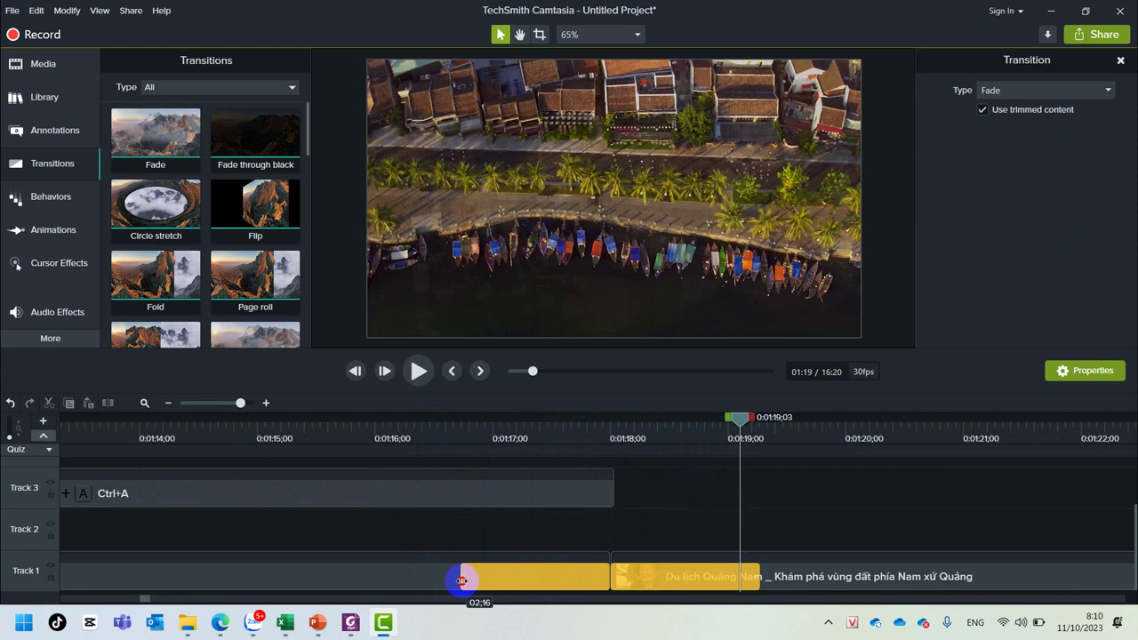
{"action": "left_click", "coordinate": [436, 419]}
{"action": "key", "text": "space"}
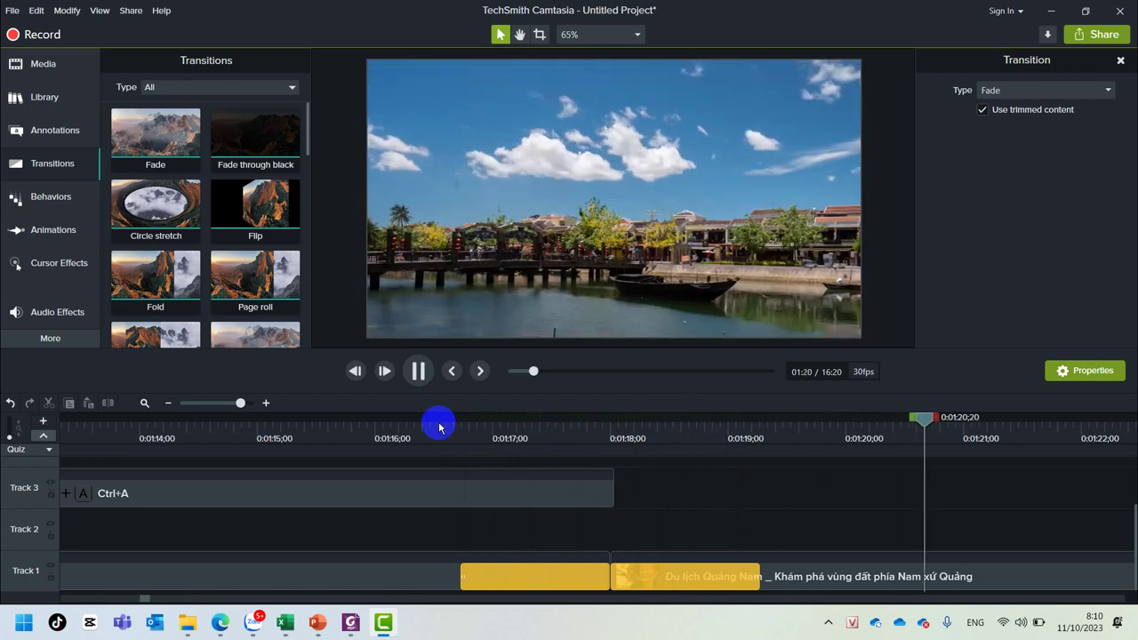
{"action": "left_click", "coordinate": [525, 582]}
{"action": "left_click_drag", "start_coordinate": [470, 579], "coordinate": [572, 576]}
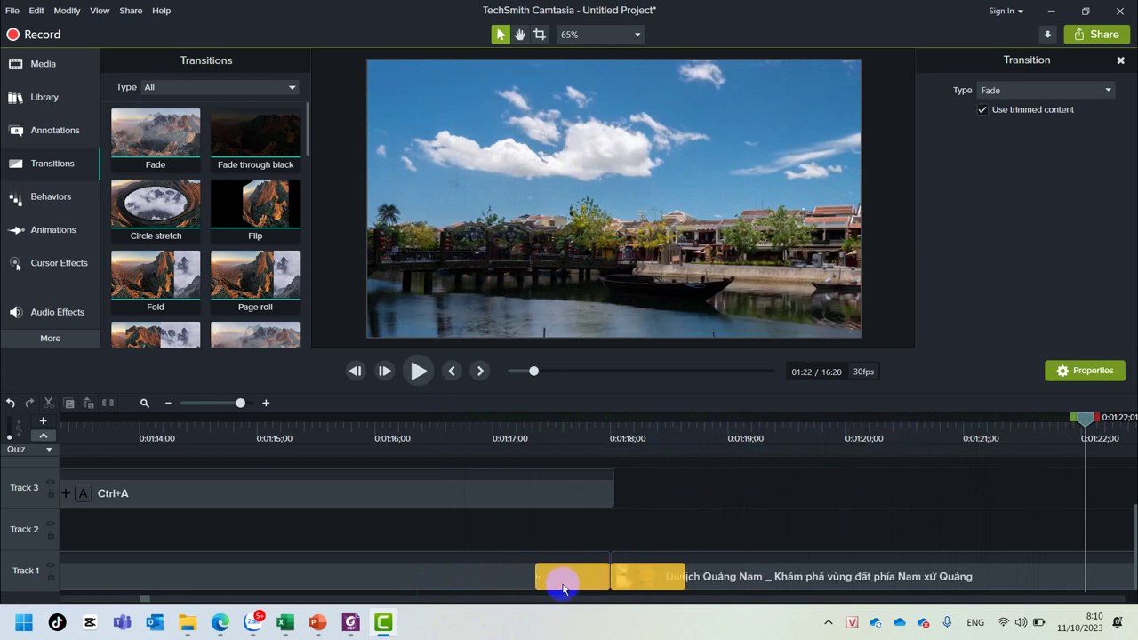
{"action": "left_click", "coordinate": [564, 526]}
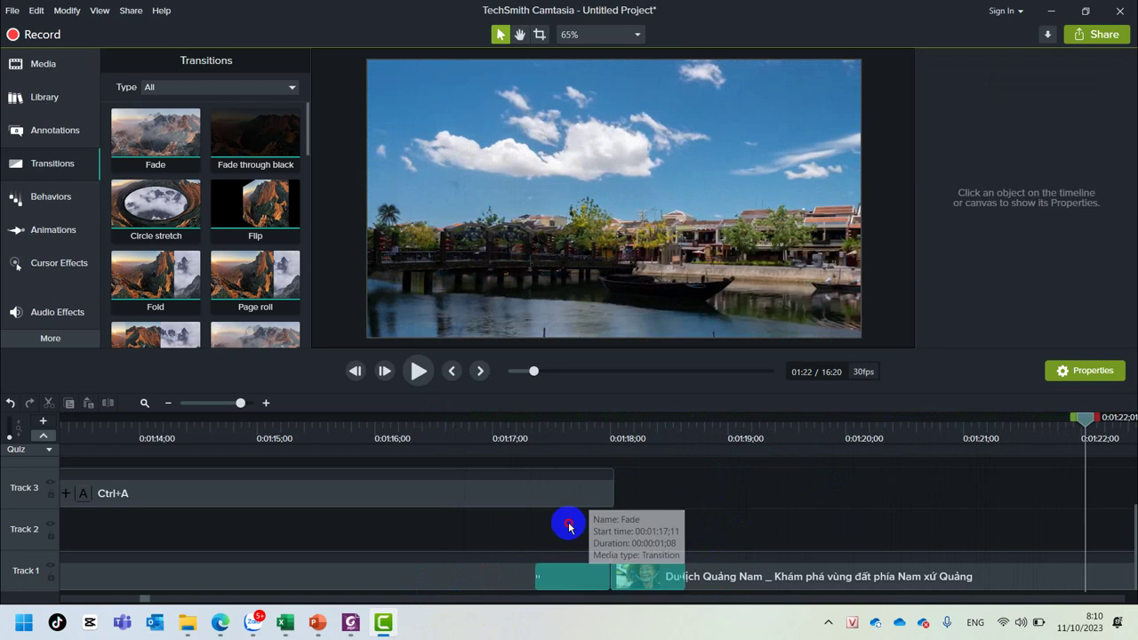
Delete the Fade transition from the Track 1 clip's start
{"action": "left_click", "coordinate": [562, 579]}
{"action": "key", "text": "Delete"}
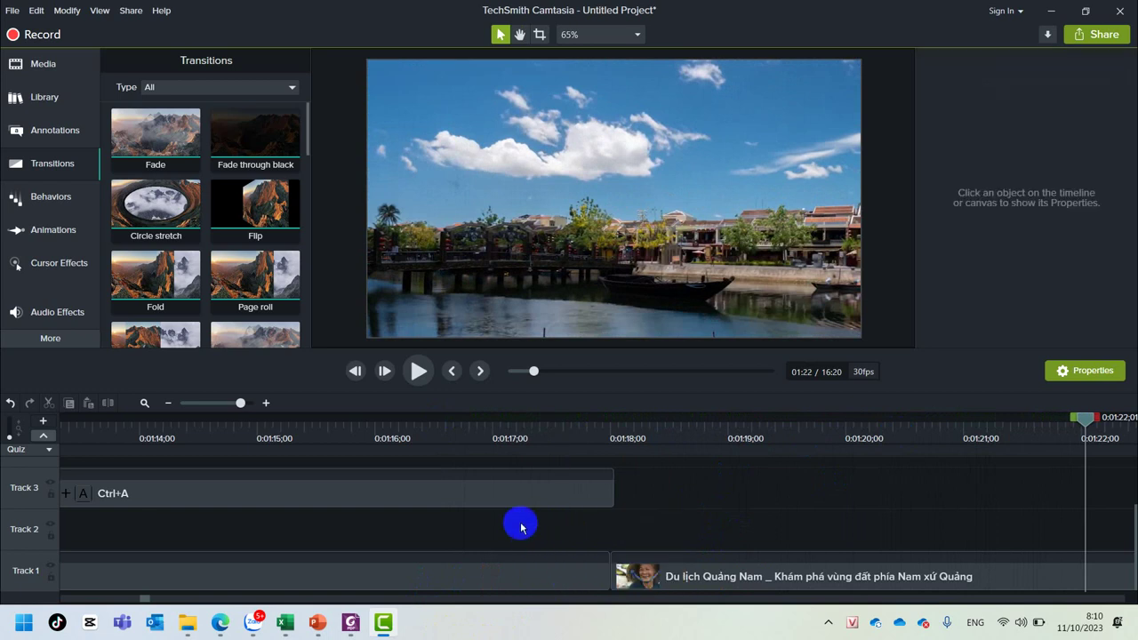
{"action": "key", "text": "ctrl+z"}
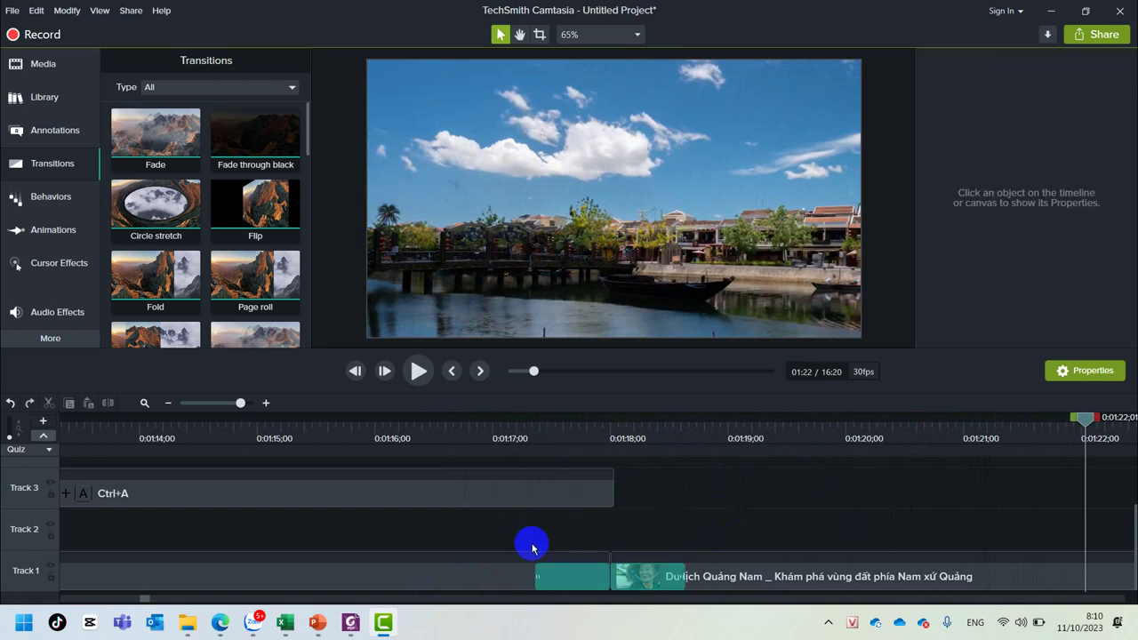
{"action": "left_click", "coordinate": [560, 582]}
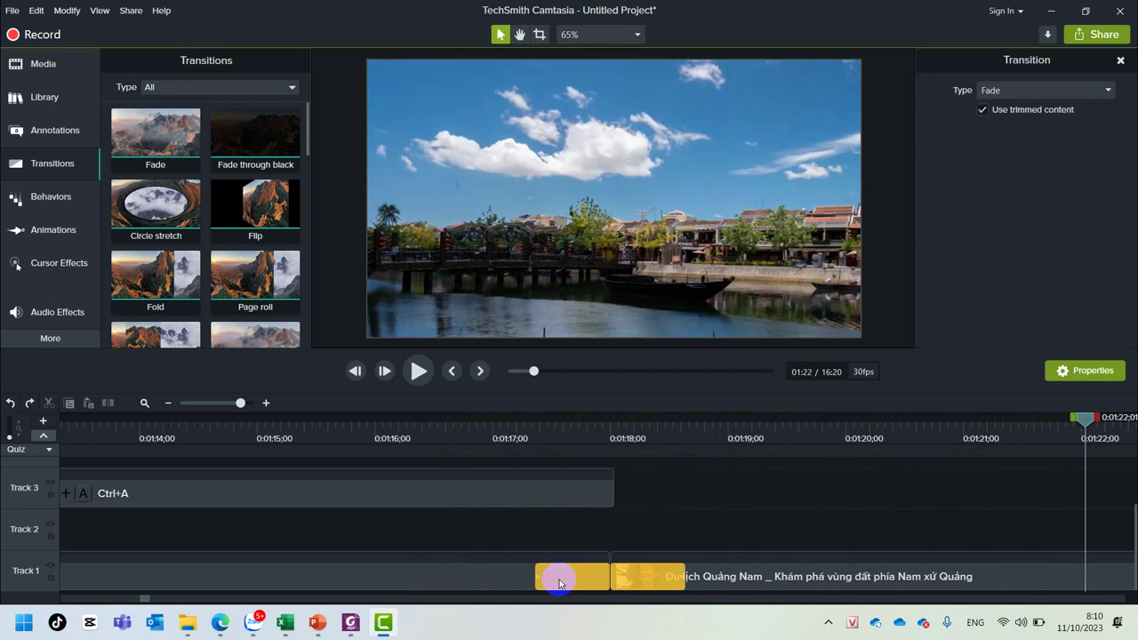
{"action": "key", "text": "Delete"}
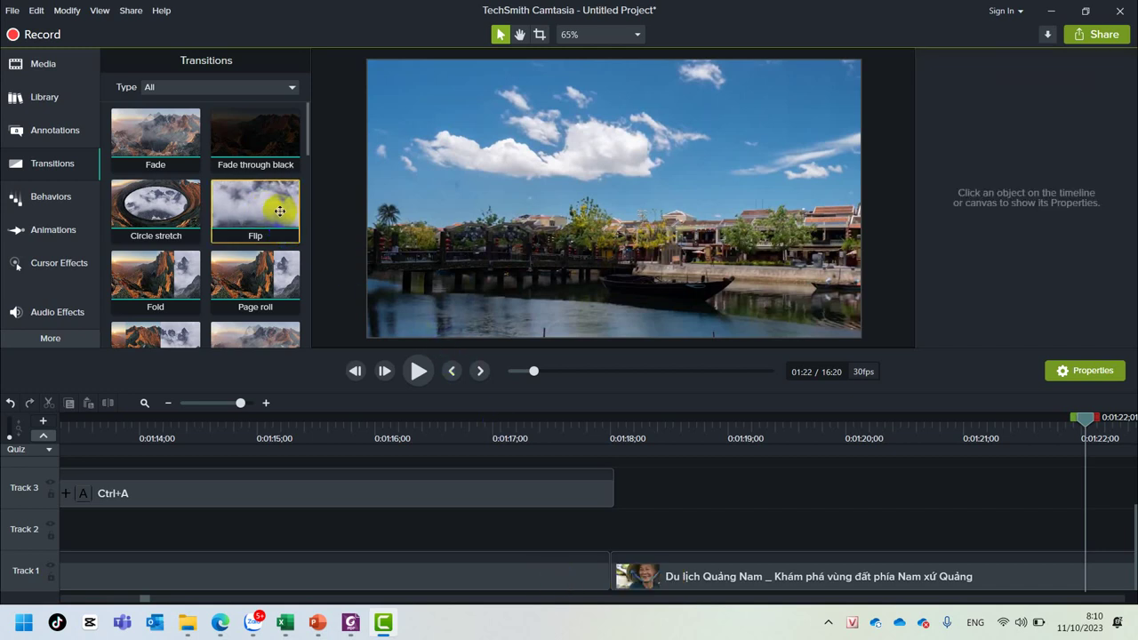
Add a Flip transition at the Track 1 clip's start and play it from about 1:17
{"action": "left_click_drag", "start_coordinate": [253, 207], "coordinate": [609, 578]}
{"action": "left_click", "coordinate": [521, 436]}
{"action": "left_click", "coordinate": [517, 432]}
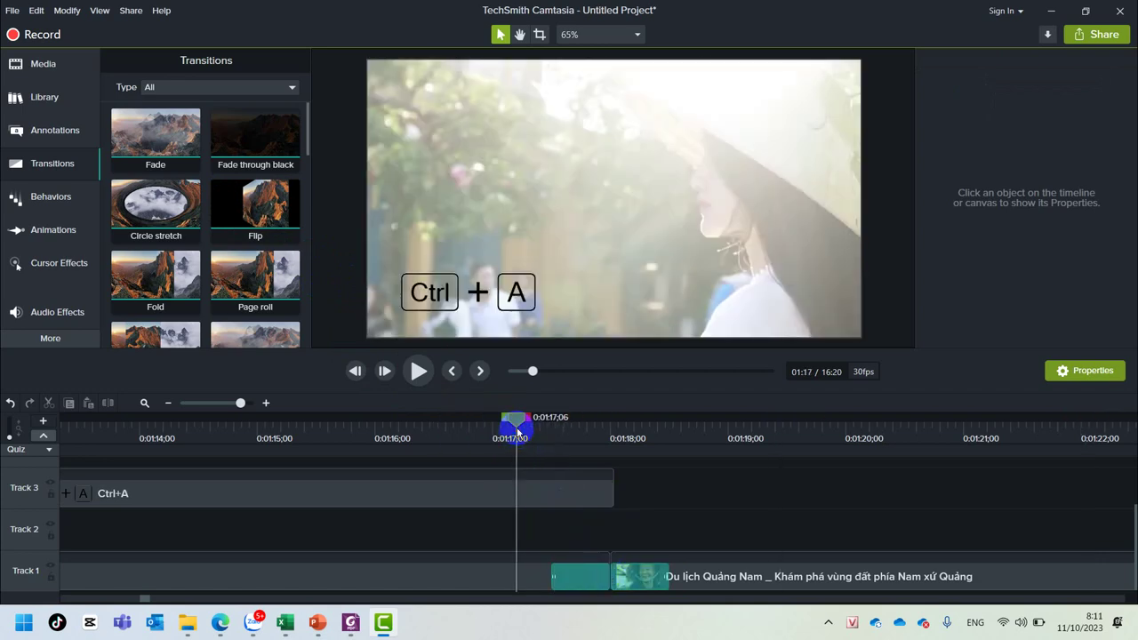
{"action": "key", "text": "space"}
{"action": "key", "text": "space"}
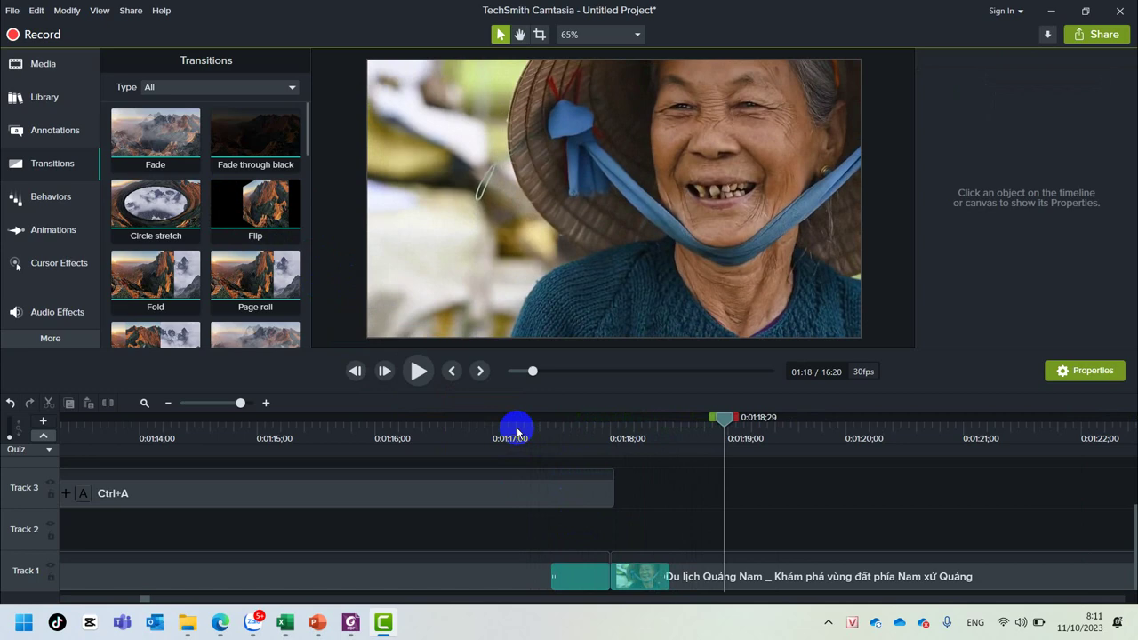
{"action": "scroll", "coordinate": [228, 235], "scroll_direction": "down", "scroll_amount": 2}
{"action": "scroll", "coordinate": [229, 236], "scroll_direction": "down", "scroll_amount": 10}
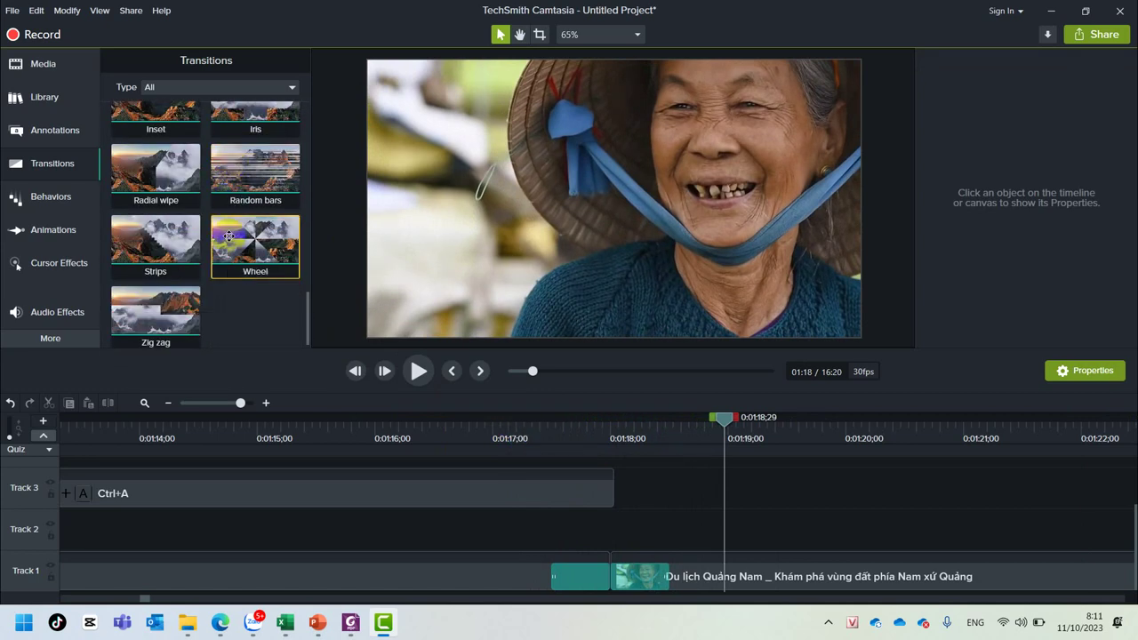
Apply the Drifting behavior to the Track 1 clip near 1:18 and preview the bottom drift-in
{"action": "left_click", "coordinate": [57, 171]}
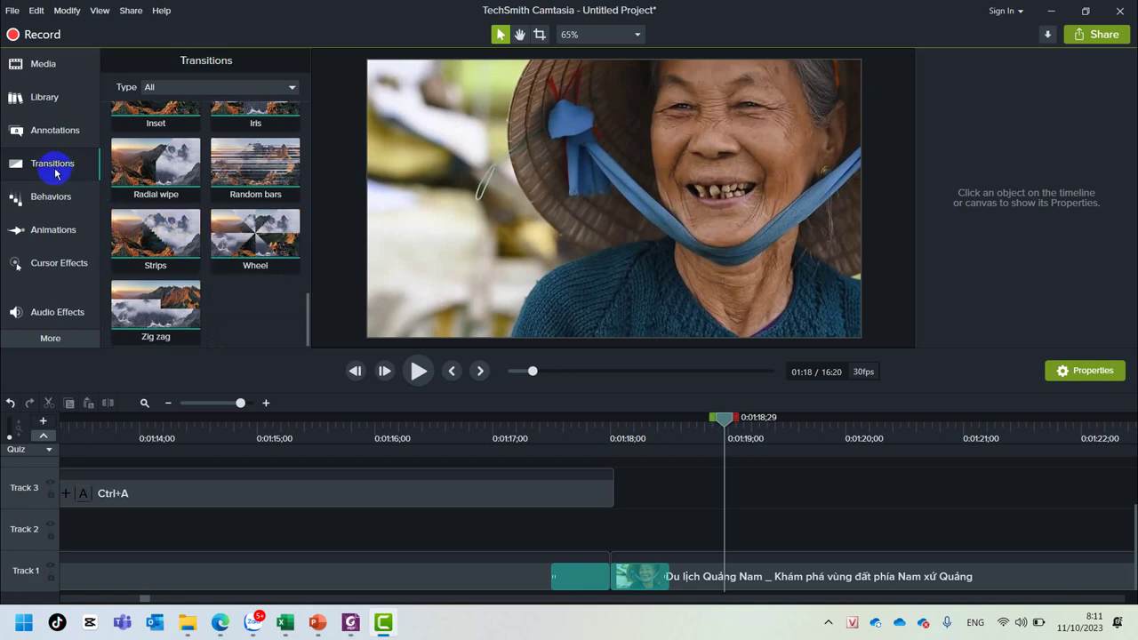
{"action": "left_click", "coordinate": [31, 198]}
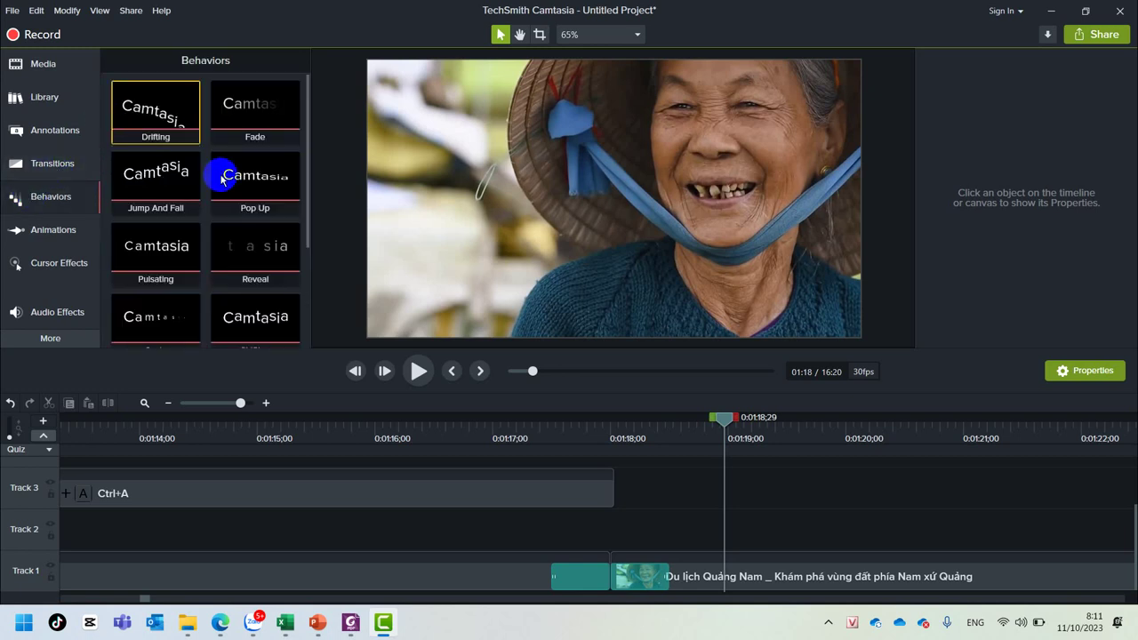
{"action": "left_click", "coordinate": [725, 419]}
{"action": "left_click_drag", "start_coordinate": [725, 419], "coordinate": [630, 416]}
{"action": "left_click", "coordinate": [154, 115]}
{"action": "left_click_drag", "start_coordinate": [155, 115], "coordinate": [666, 495]}
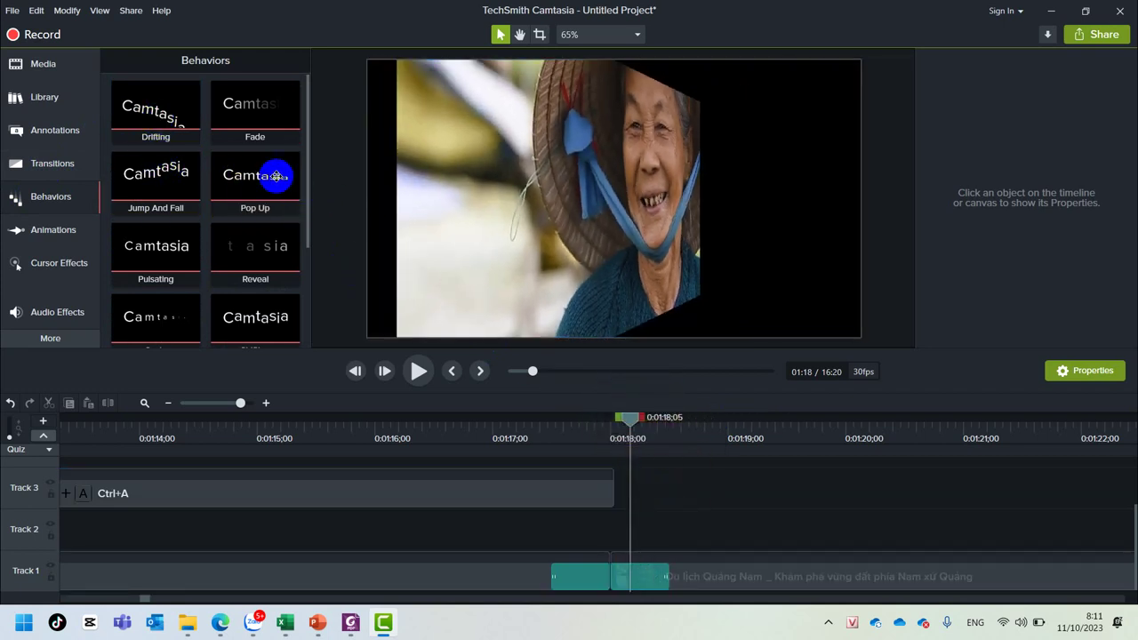
{"action": "left_click_drag", "start_coordinate": [155, 117], "coordinate": [713, 574]}
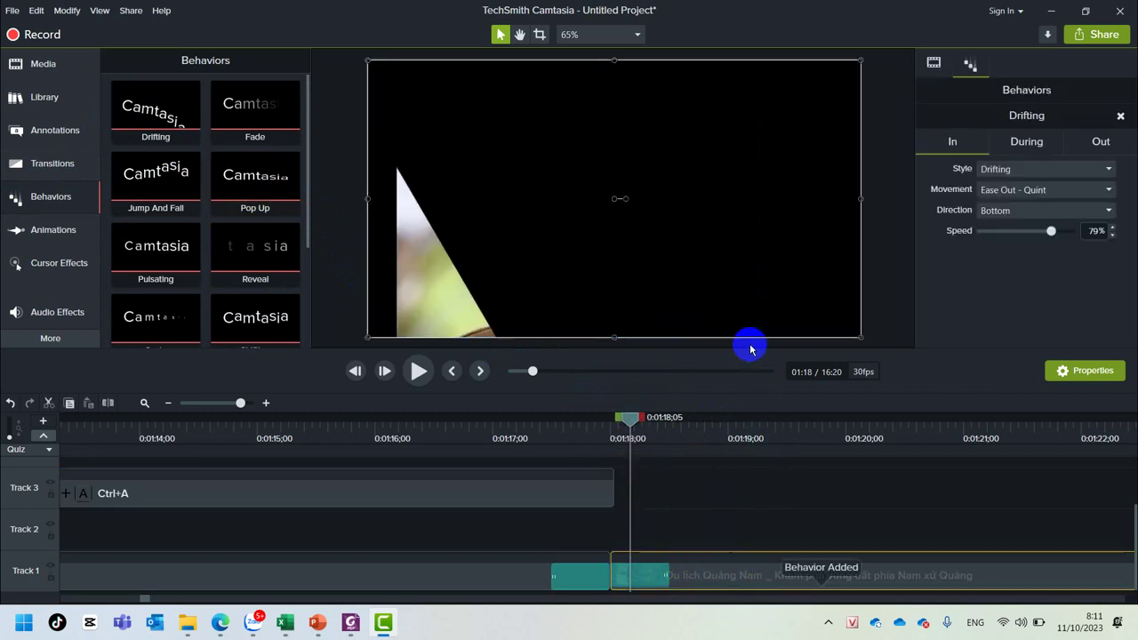
{"action": "key", "text": "space"}
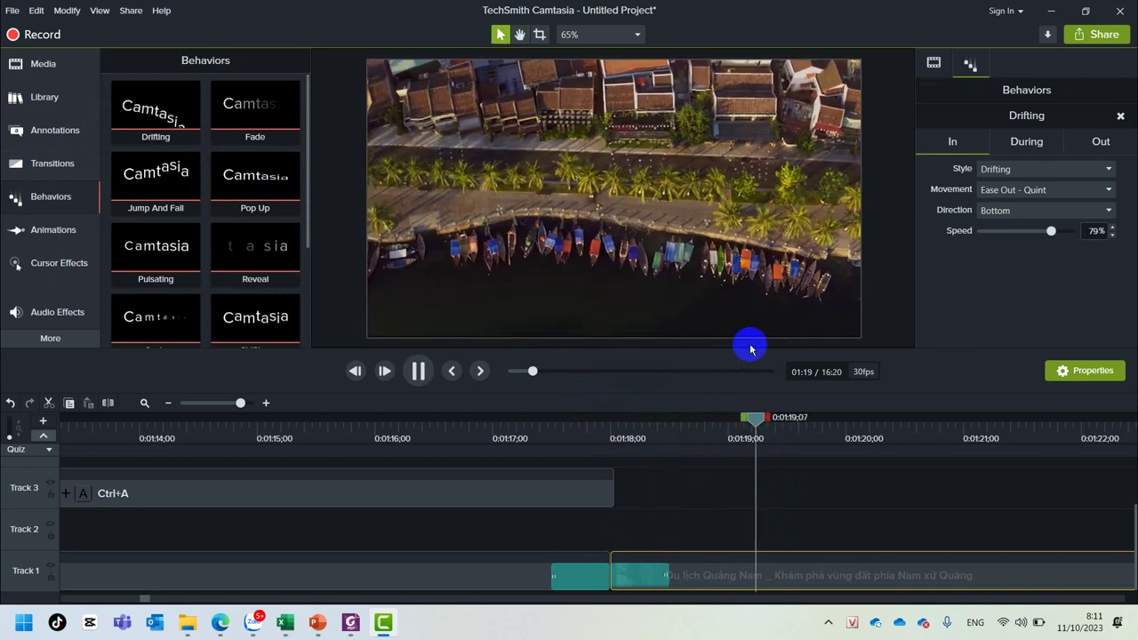
{"action": "key", "text": "space"}
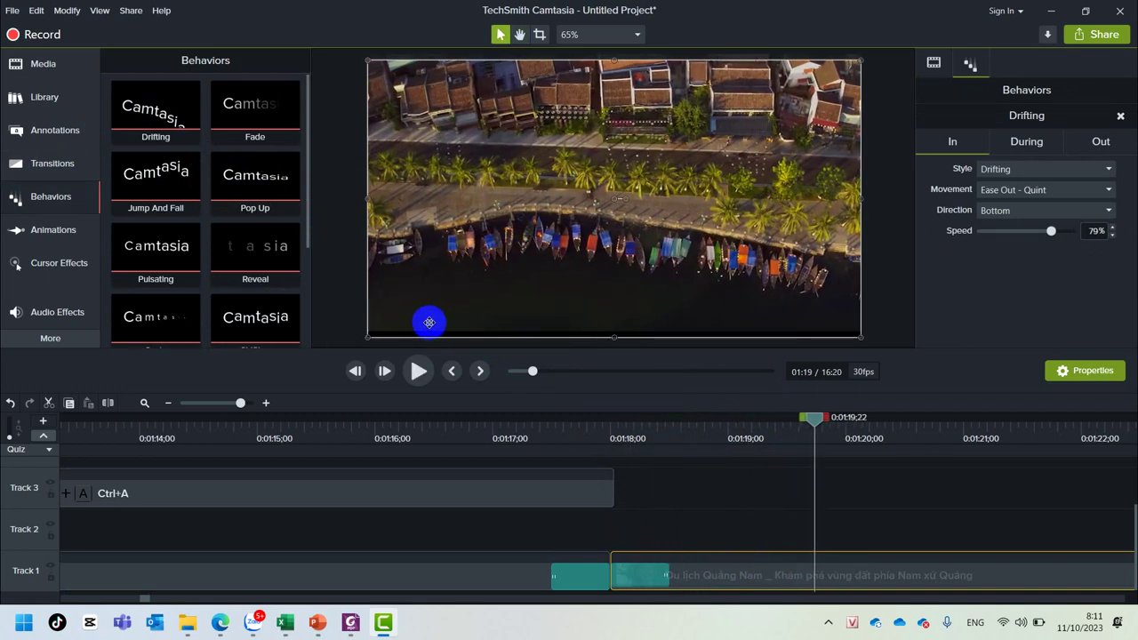
{"action": "left_click", "coordinate": [660, 491]}
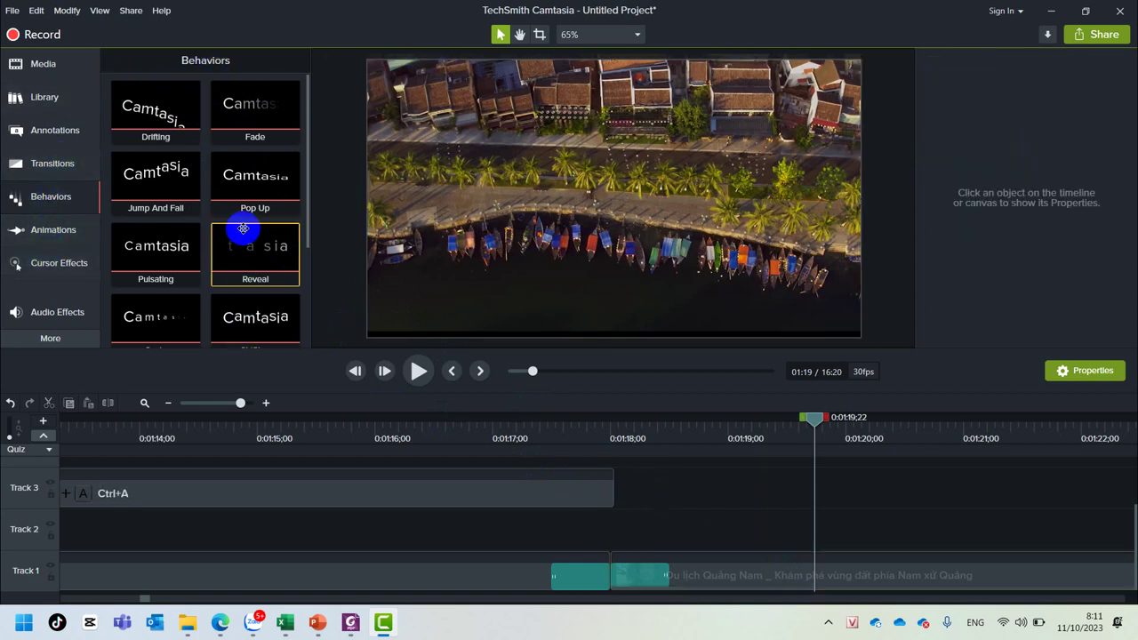
{"action": "scroll", "coordinate": [241, 229], "scroll_direction": "down", "scroll_amount": 3}
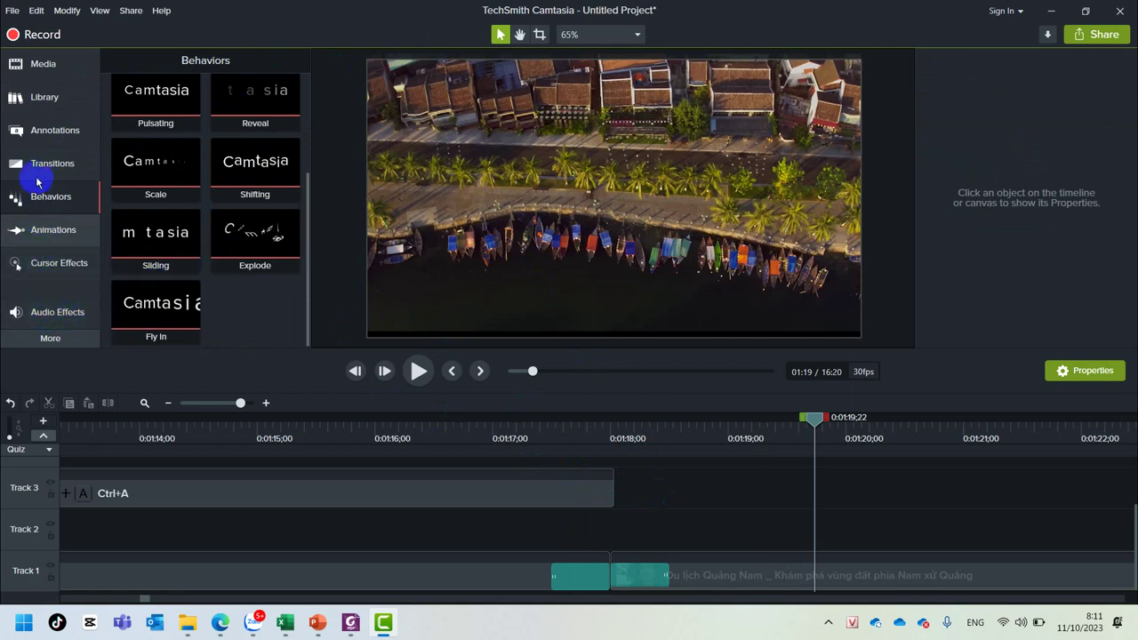
Place a white rectangle text callout on Track 3 over the aerial river shot
{"action": "left_click", "coordinate": [43, 129]}
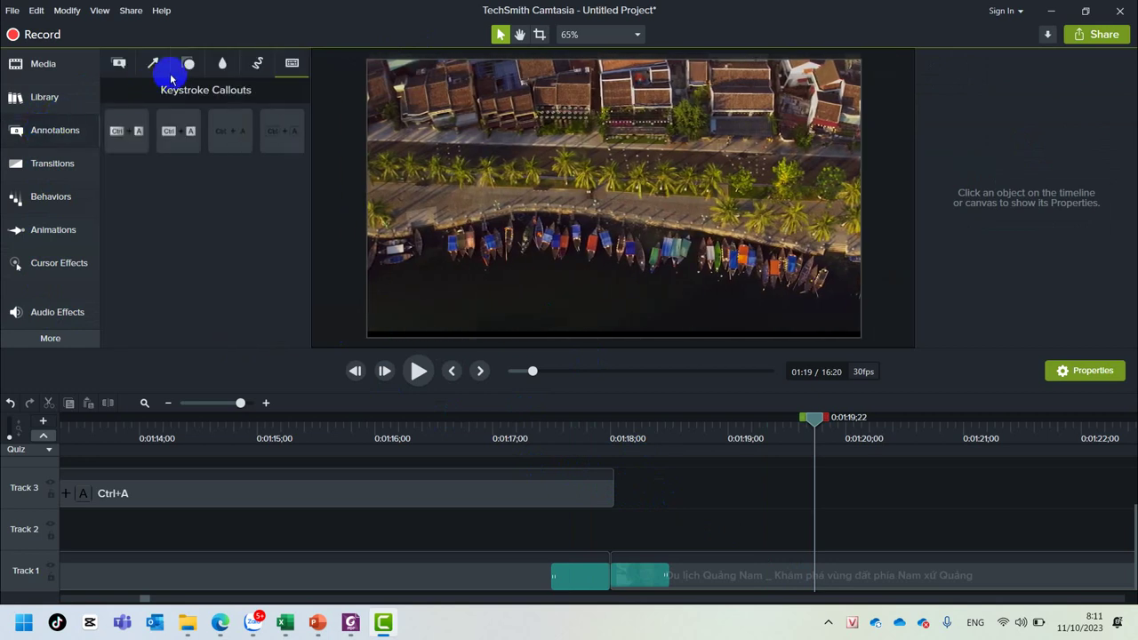
{"action": "left_click", "coordinate": [117, 63]}
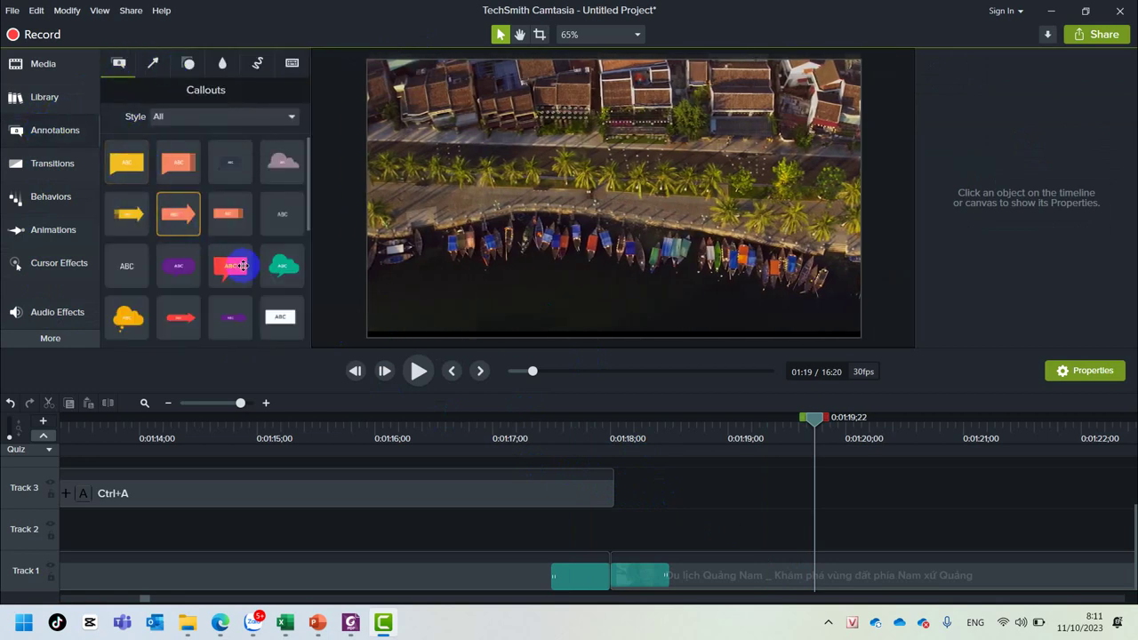
{"action": "left_click_drag", "start_coordinate": [281, 321], "coordinate": [620, 485]}
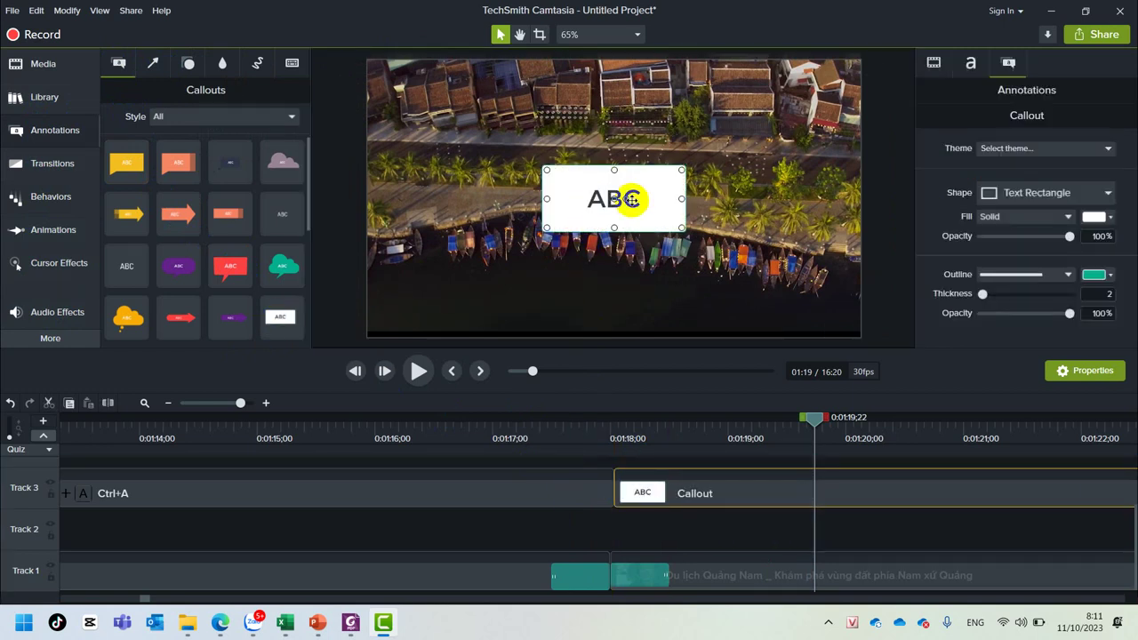
{"action": "key", "text": "a"}
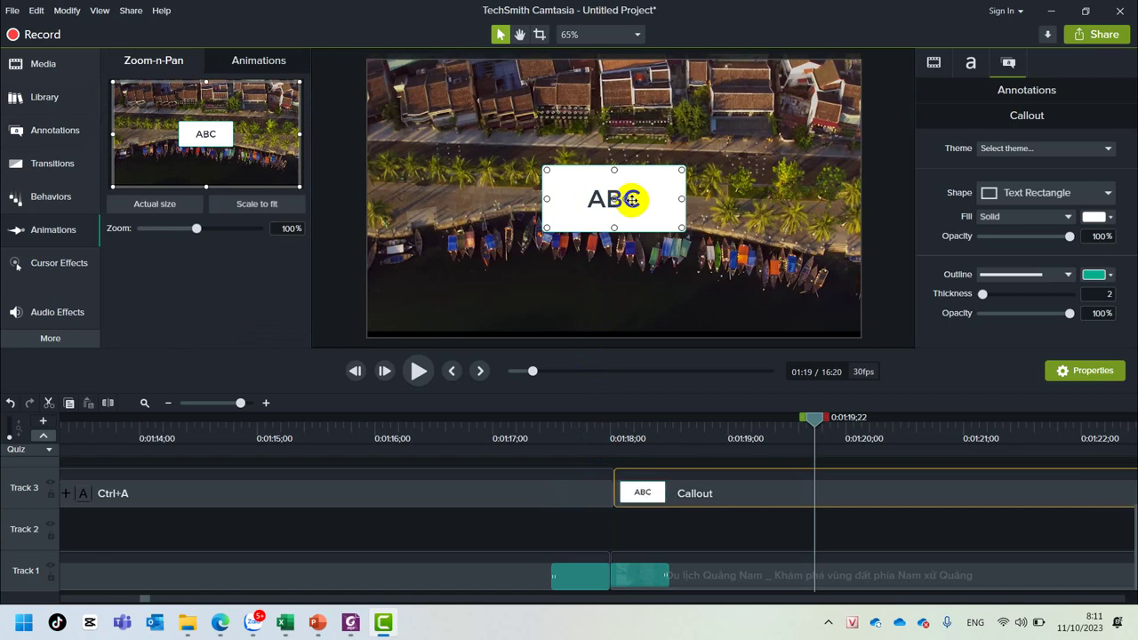
{"action": "left_click", "coordinate": [702, 495]}
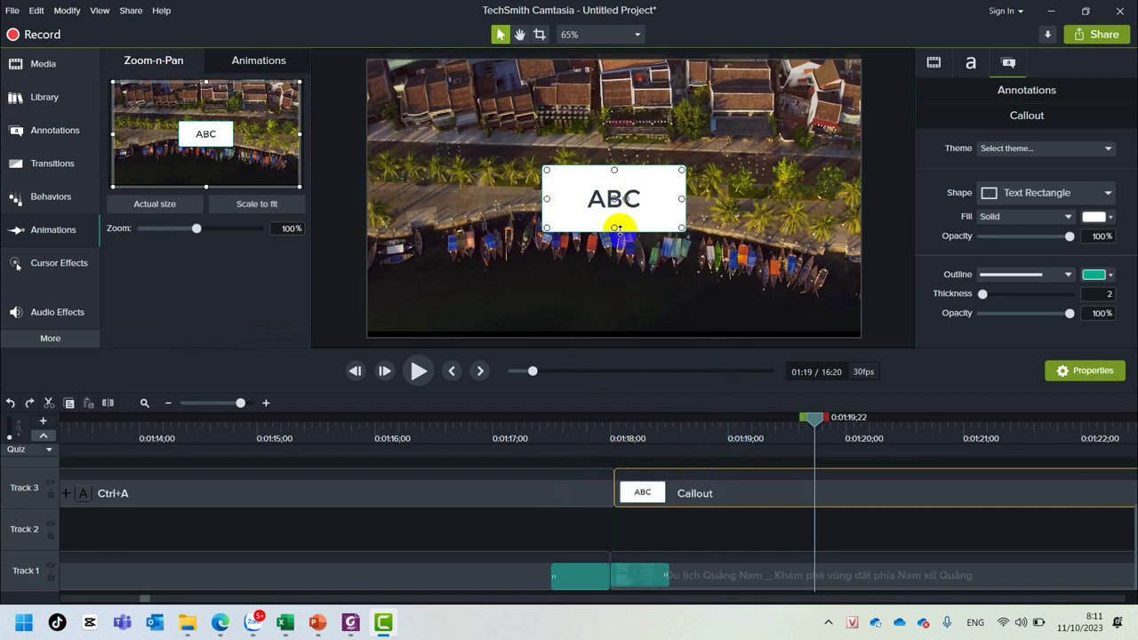
Type the person's name into the callout, correcting the accent on the last word
{"action": "double_click", "coordinate": [606, 188]}
{"action": "type", "text": "Tra"}
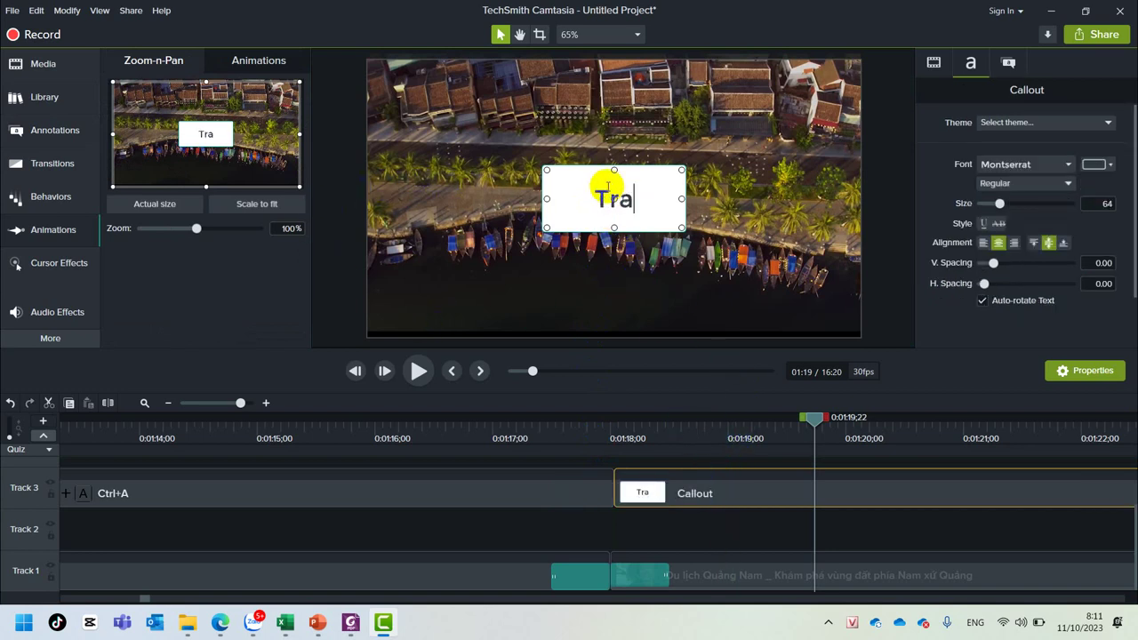
{"action": "type", "text": "r"}
{"action": "type", "text": "a"}
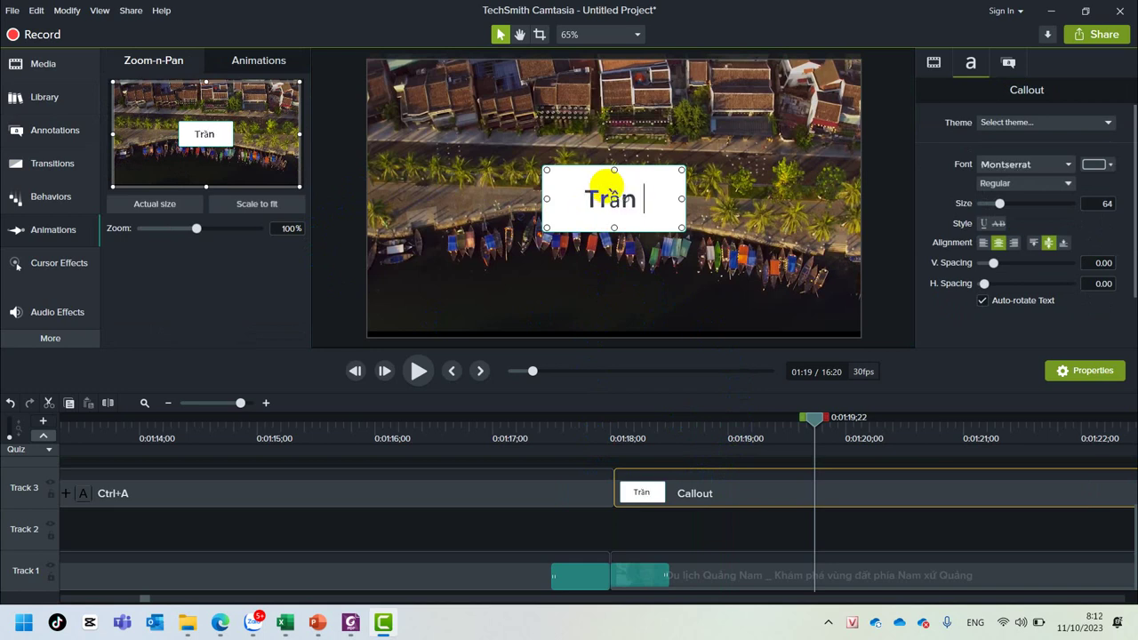
{"action": "type", "text": "uang Binhg"}
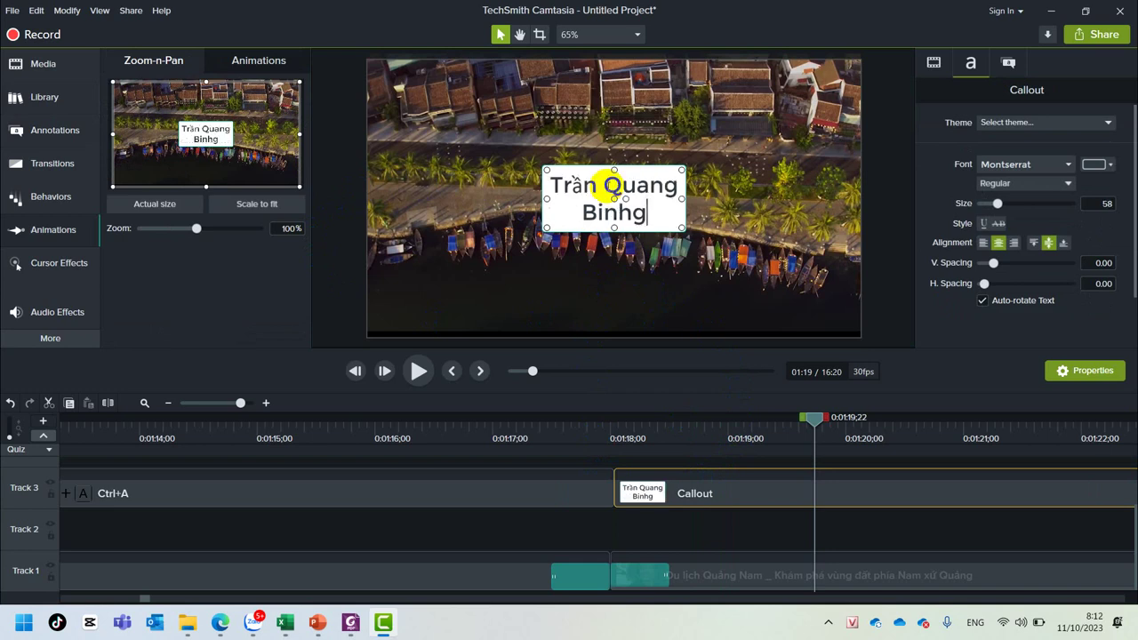
{"action": "key", "text": "BackSpace"}
{"action": "type", "text": "f"}
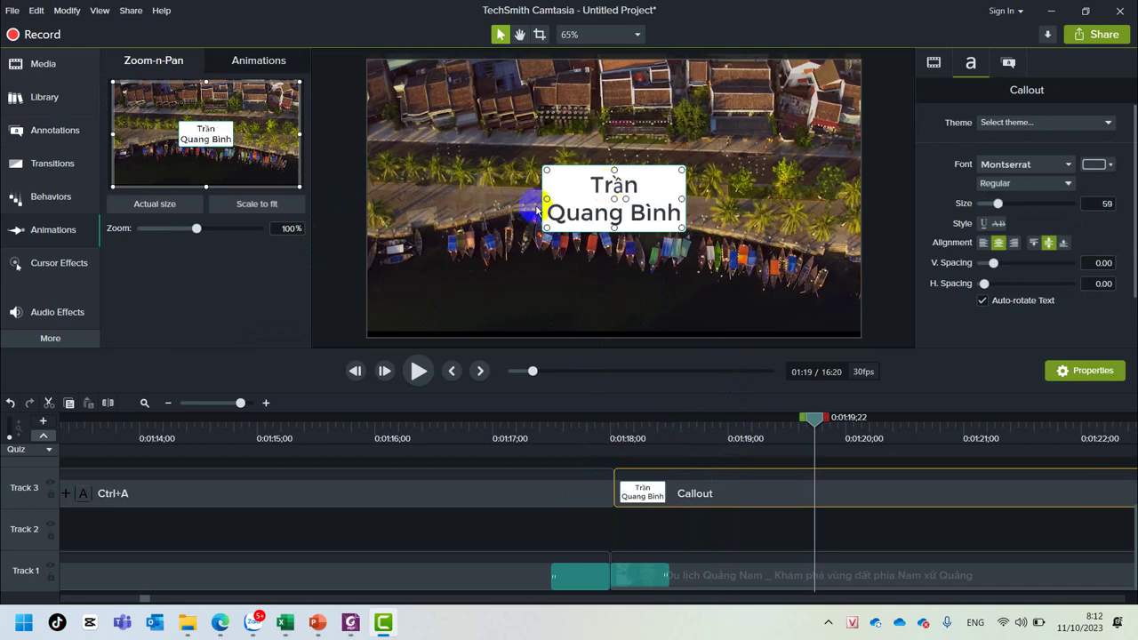
Widen the title box on both sides so the name fits one line, then preview it
{"action": "left_click_drag", "start_coordinate": [546, 197], "coordinate": [446, 198]}
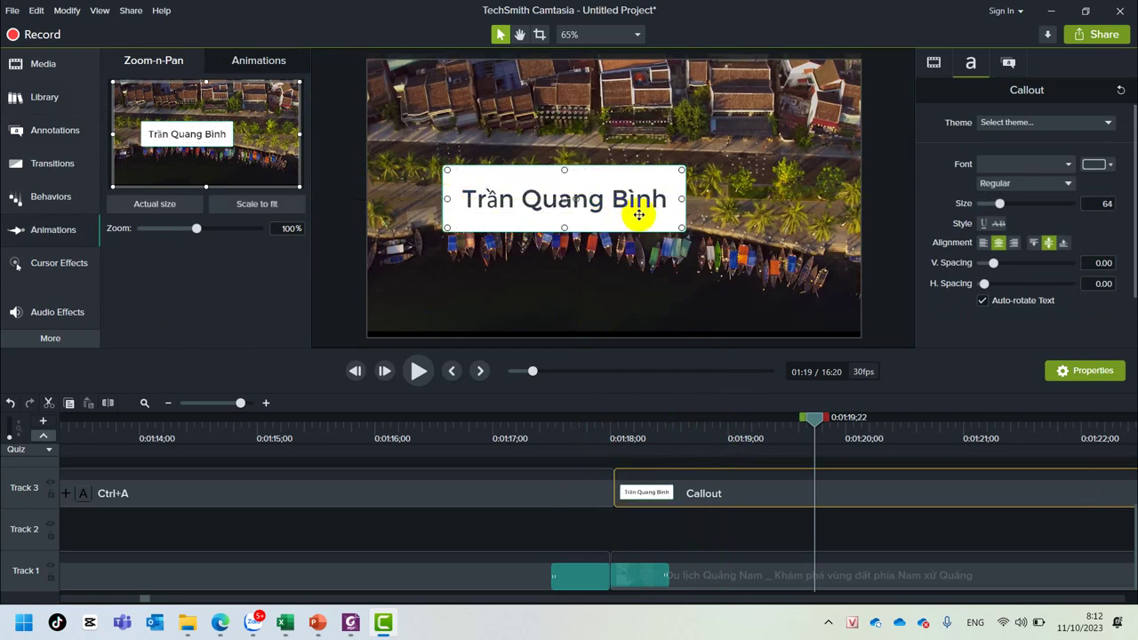
{"action": "left_click_drag", "start_coordinate": [678, 197], "coordinate": [765, 195]}
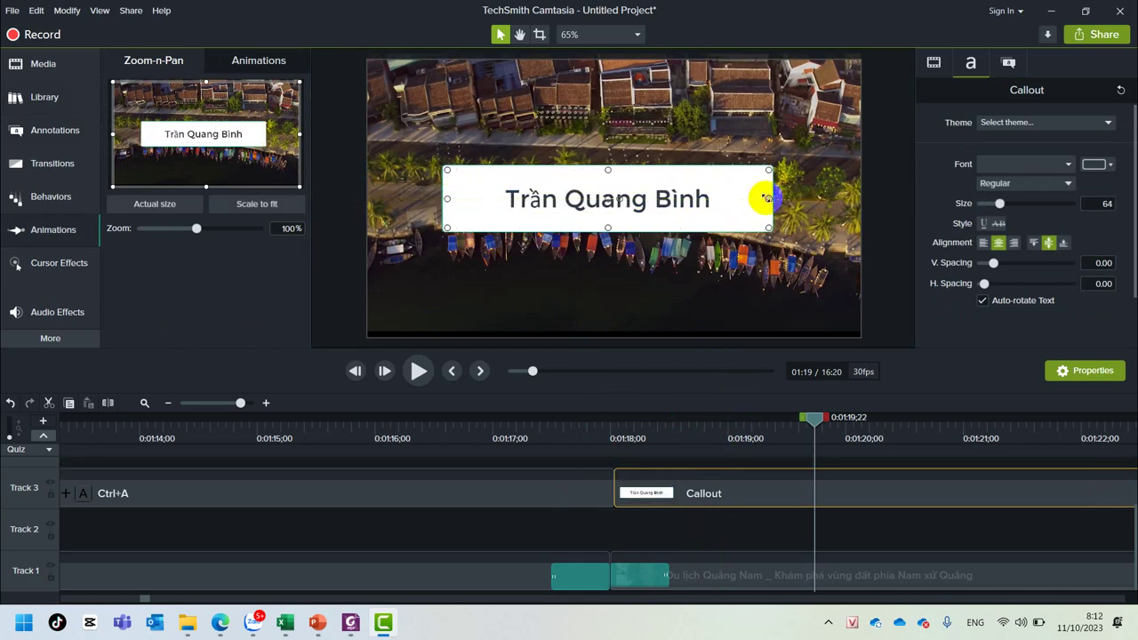
{"action": "scroll", "coordinate": [689, 530], "scroll_direction": "down", "scroll_amount": 1}
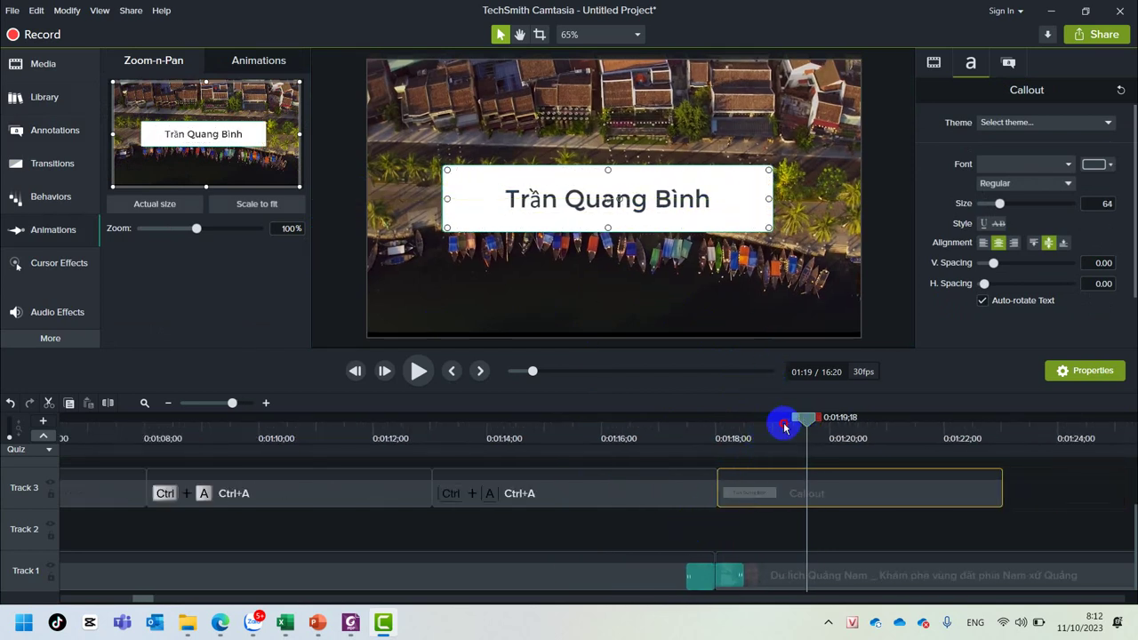
{"action": "left_click_drag", "start_coordinate": [813, 419], "coordinate": [711, 421]}
{"action": "key", "text": "space"}
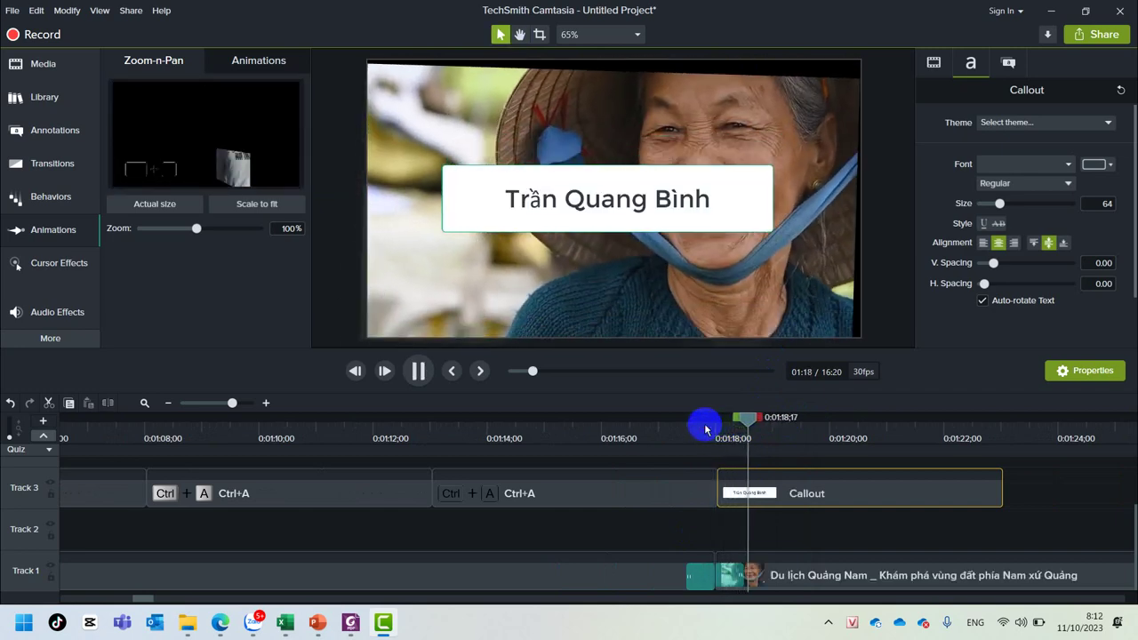
Apply the Pulsating behavior to the name title clip and preview it
{"action": "key", "text": "space"}
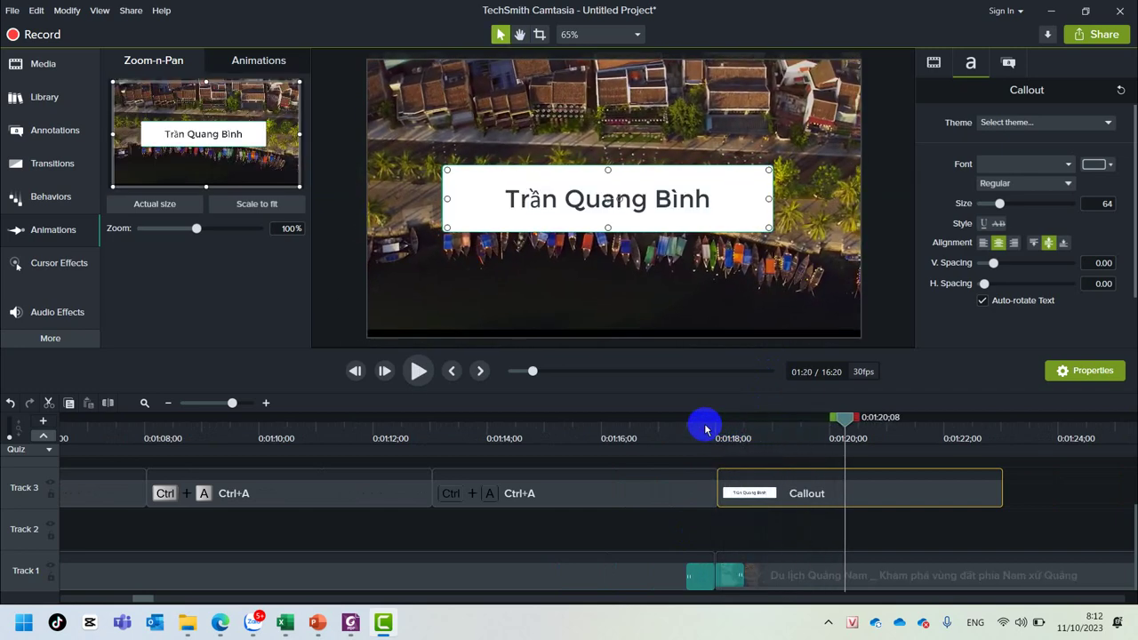
{"action": "left_click", "coordinate": [32, 196]}
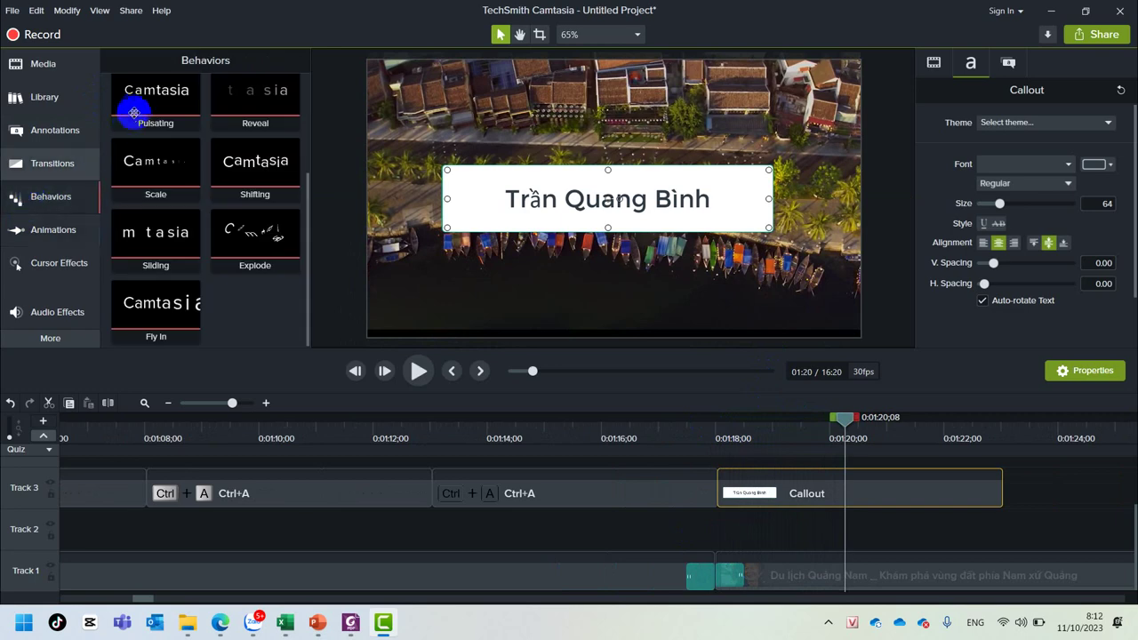
{"action": "left_click_drag", "start_coordinate": [140, 101], "coordinate": [813, 489]}
{"action": "left_click_drag", "start_coordinate": [845, 418], "coordinate": [697, 434]}
{"action": "key", "text": "space"}
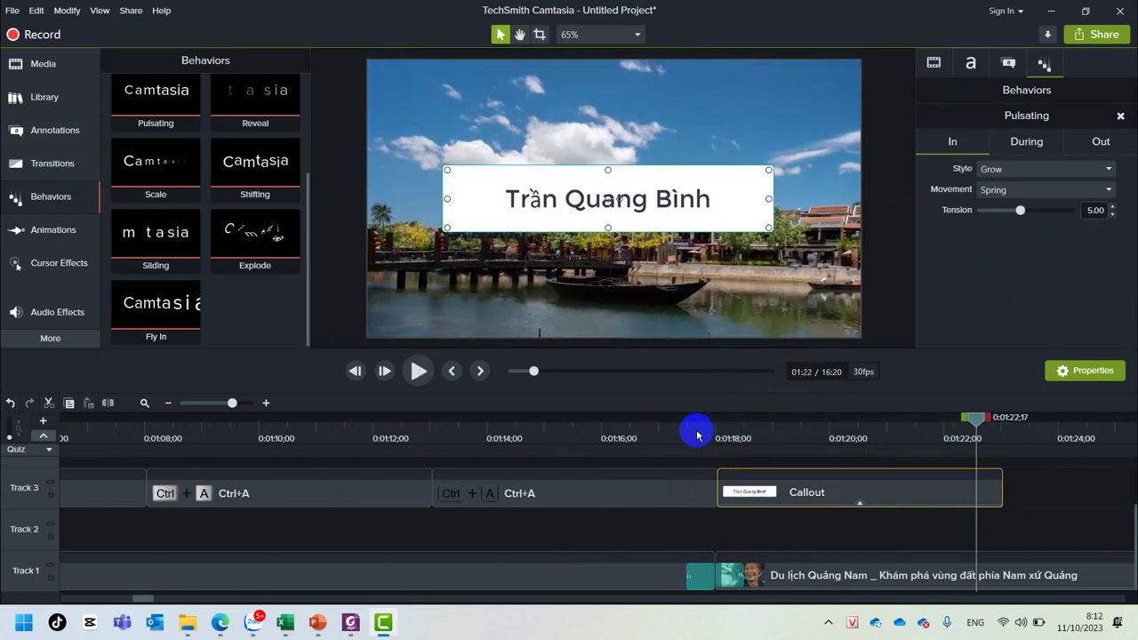
{"action": "left_click_drag", "start_coordinate": [974, 421], "coordinate": [751, 428]}
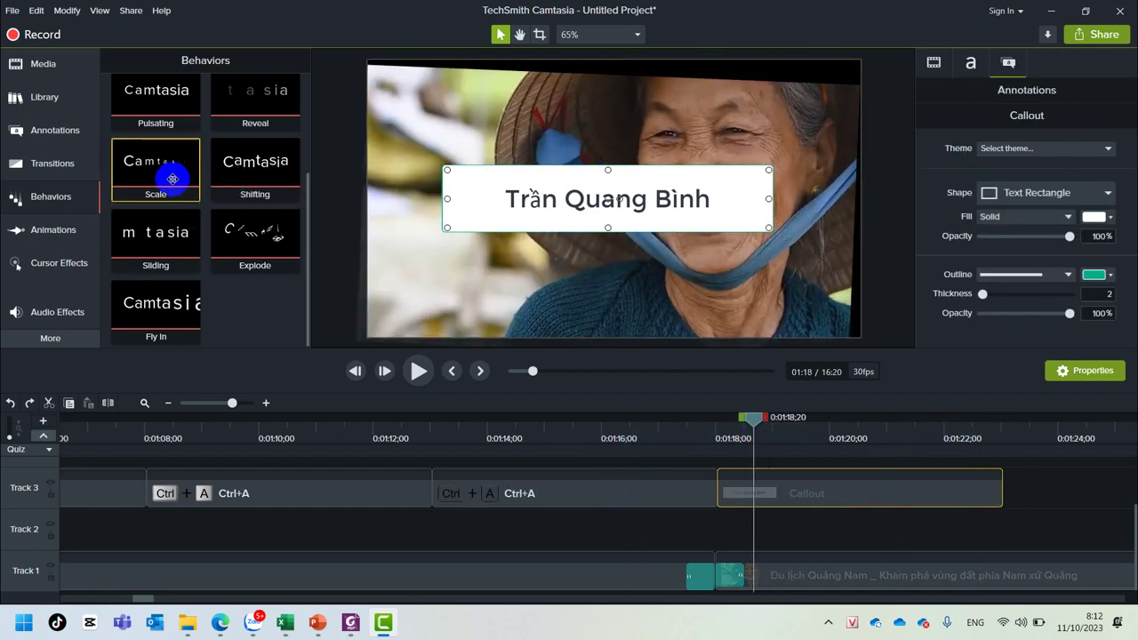
Add the Drifting behavior to the title and play back its entrance from 01:18
{"action": "scroll", "coordinate": [165, 177], "scroll_direction": "up", "scroll_amount": 3}
{"action": "left_click_drag", "start_coordinate": [154, 112], "coordinate": [788, 484]}
{"action": "left_click_drag", "start_coordinate": [751, 418], "coordinate": [705, 428]}
{"action": "key", "text": "space"}
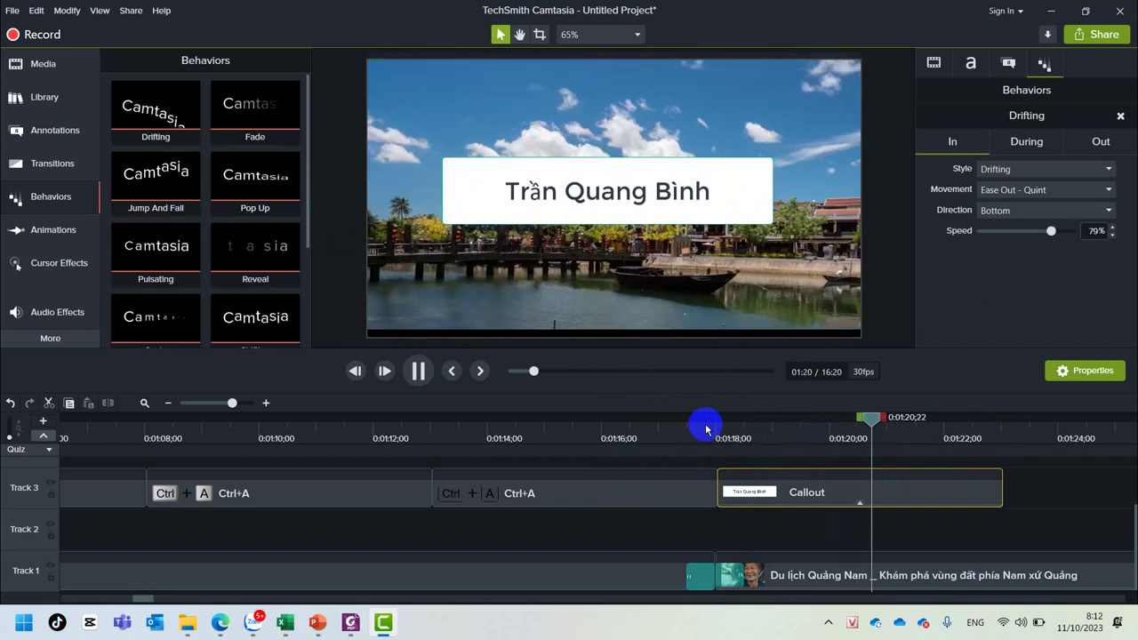
{"action": "key", "text": "space"}
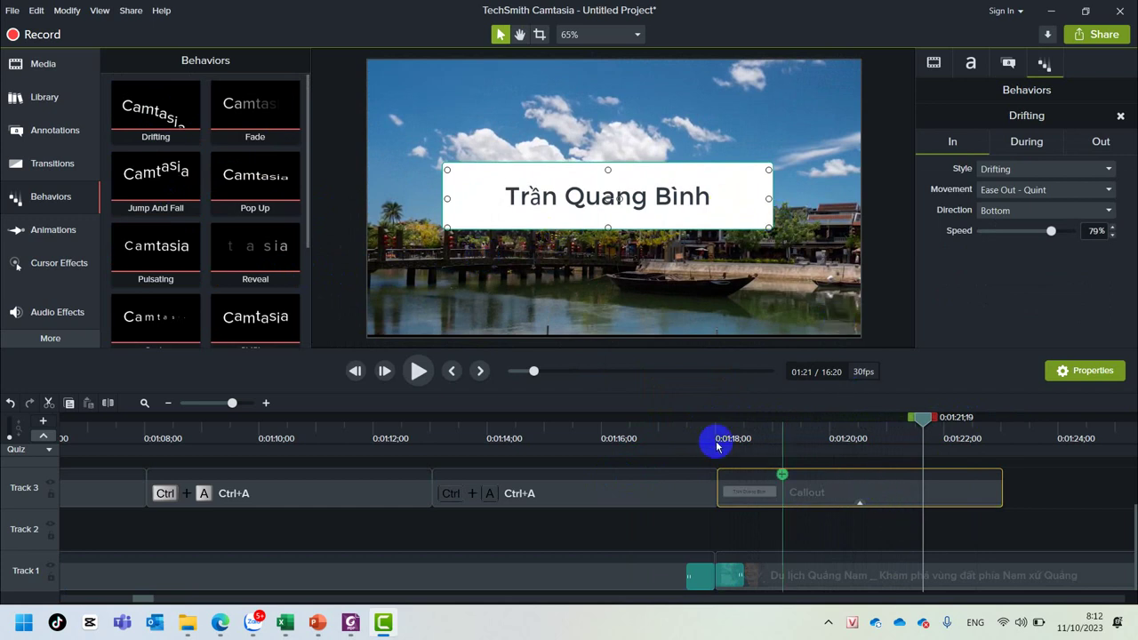
Switch the title's entrance style from Drifting to Fade In, linear at 83% speed, and preview it
{"action": "left_click", "coordinate": [1049, 169]}
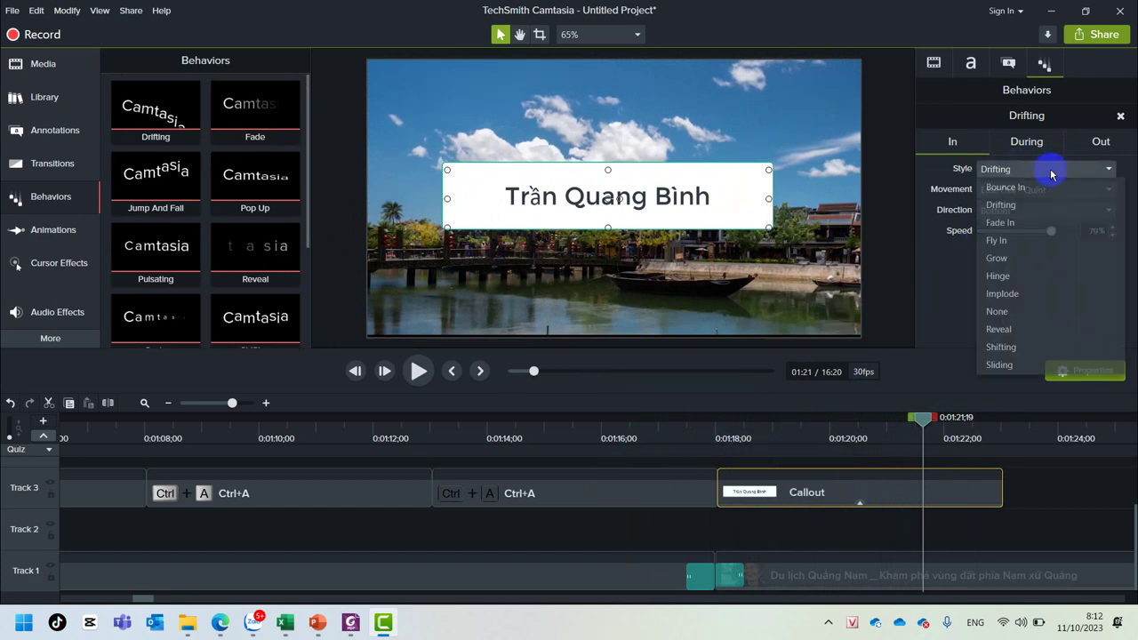
{"action": "left_click", "coordinate": [1045, 188]}
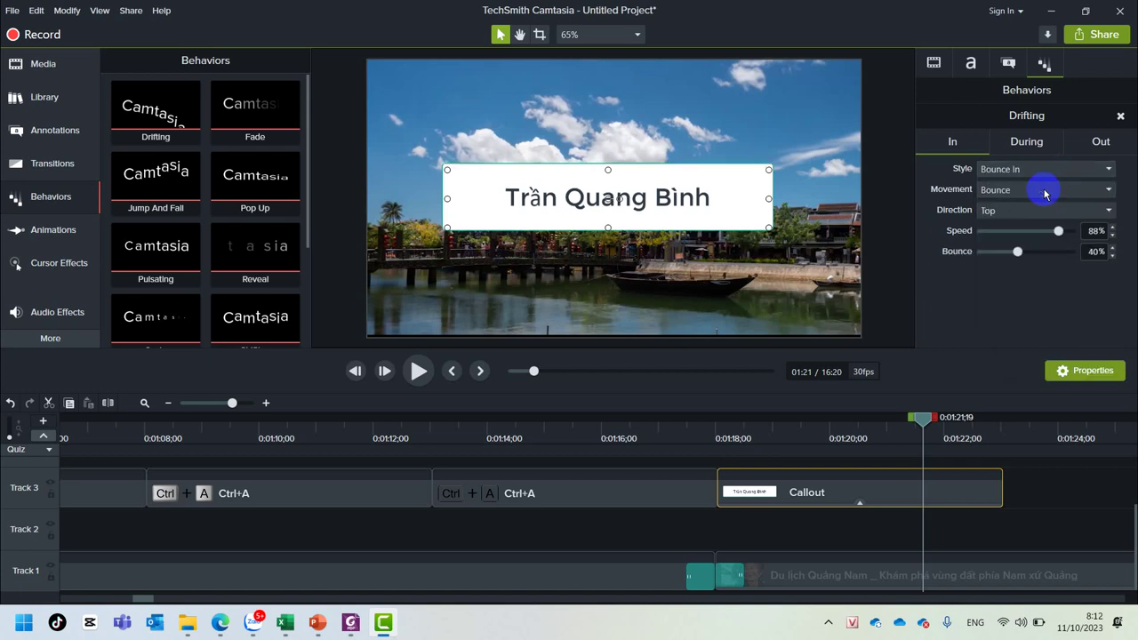
{"action": "left_click", "coordinate": [1042, 169]}
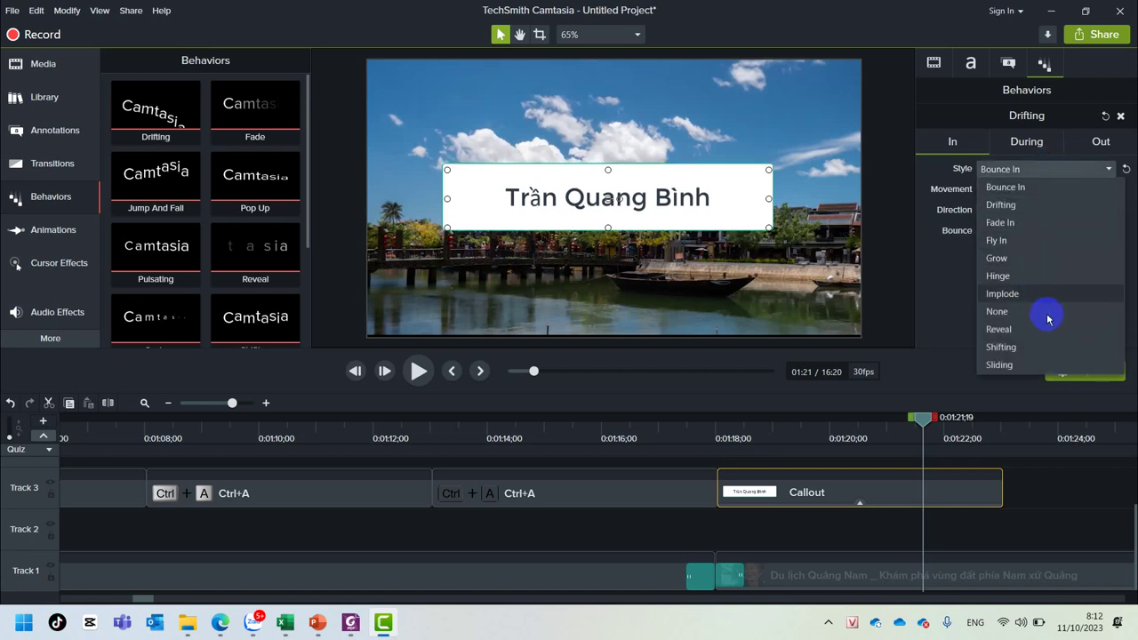
{"action": "key", "text": "Escape"}
{"action": "key", "text": "ctrl+z"}
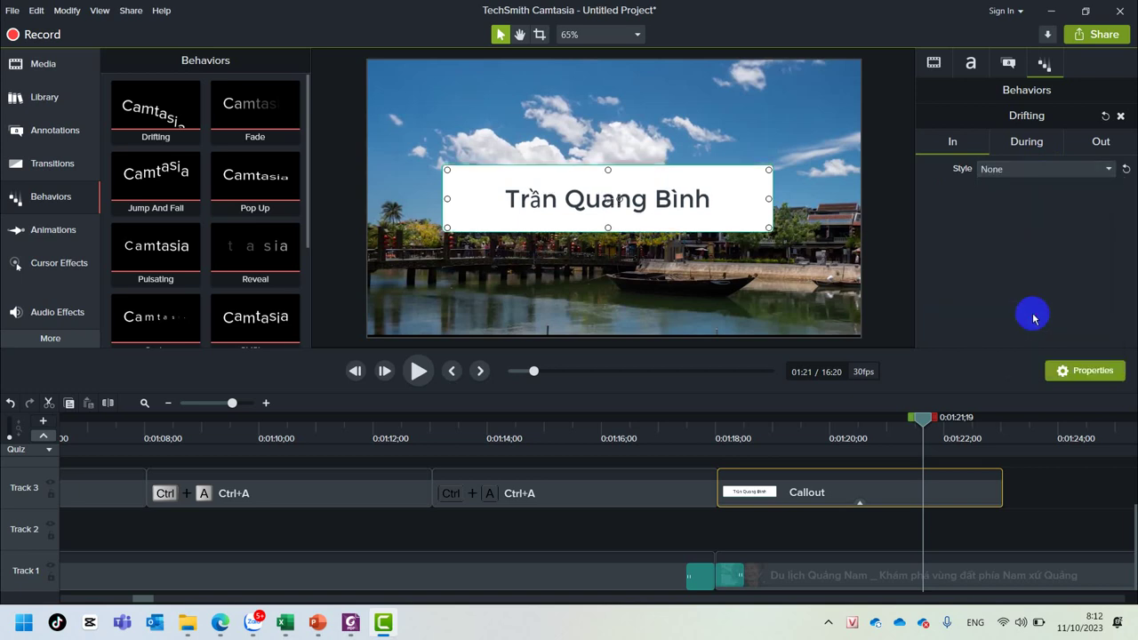
{"action": "left_click", "coordinate": [1022, 174]}
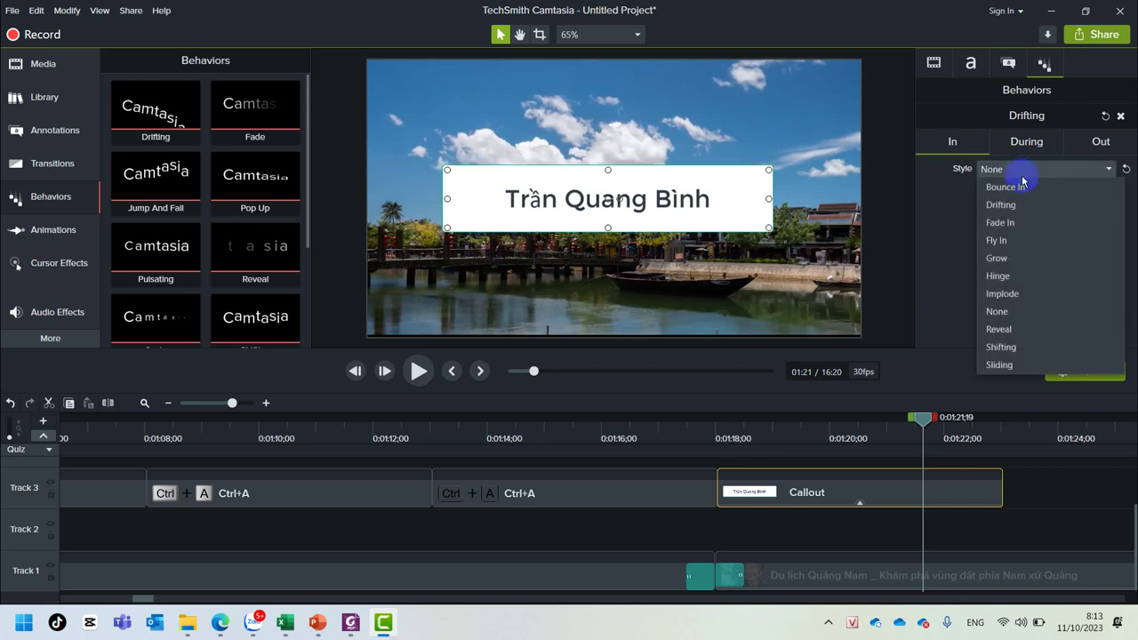
{"action": "left_click", "coordinate": [1021, 224]}
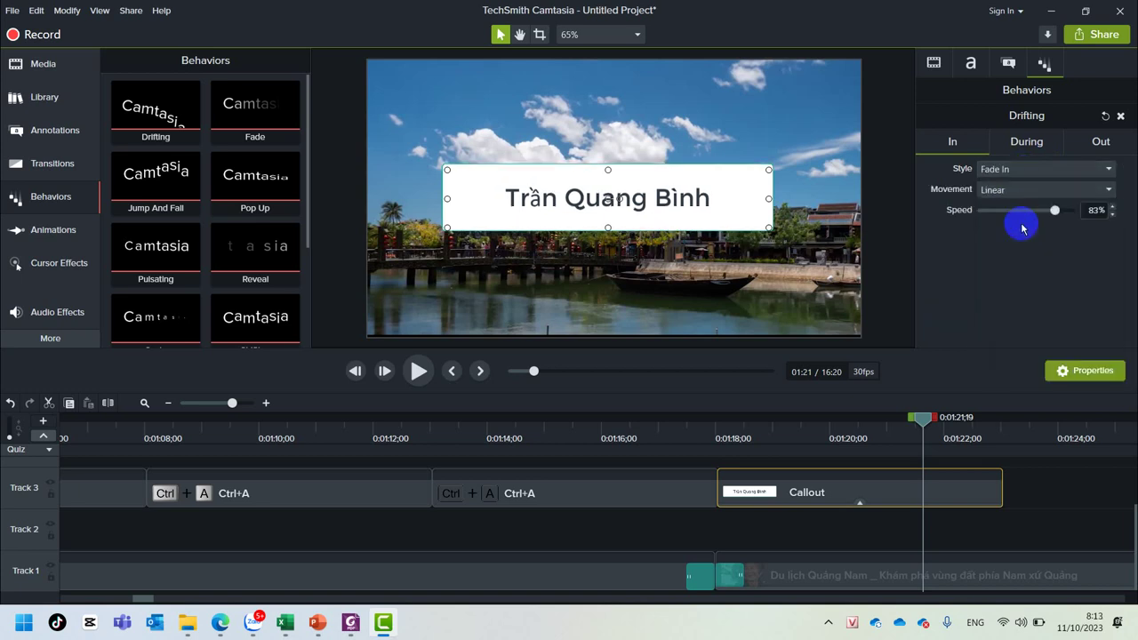
{"action": "left_click_drag", "start_coordinate": [923, 418], "coordinate": [696, 436]}
{"action": "key", "text": "space"}
{"action": "key", "text": "space"}
{"action": "scroll", "coordinate": [152, 183], "scroll_direction": "down", "scroll_amount": 4}
{"action": "scroll", "coordinate": [227, 242], "scroll_direction": "down", "scroll_amount": 1}
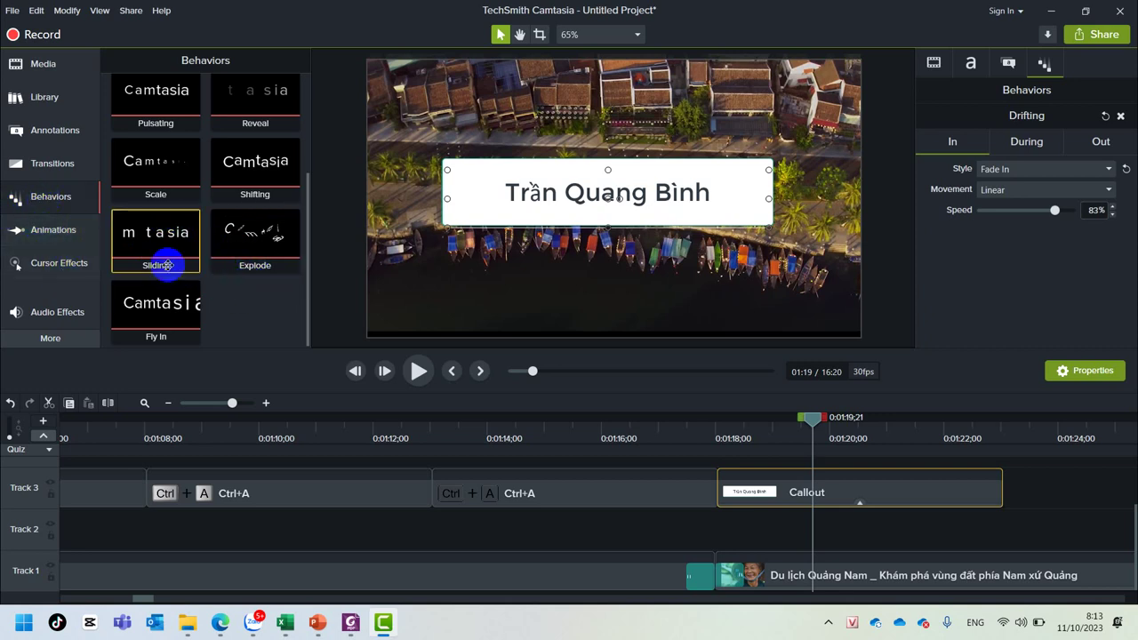
Delete the existing name title clip from Track 3
{"action": "left_click", "coordinate": [40, 138]}
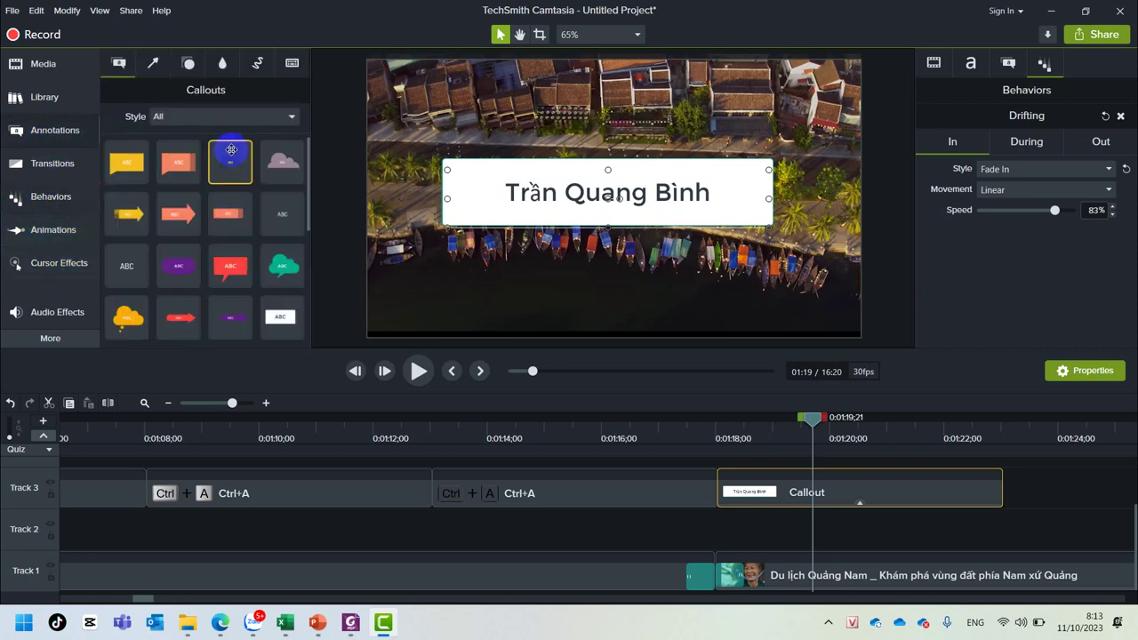
{"action": "scroll", "coordinate": [260, 280], "scroll_direction": "down", "scroll_amount": 3}
{"action": "scroll", "coordinate": [263, 297], "scroll_direction": "down", "scroll_amount": 3}
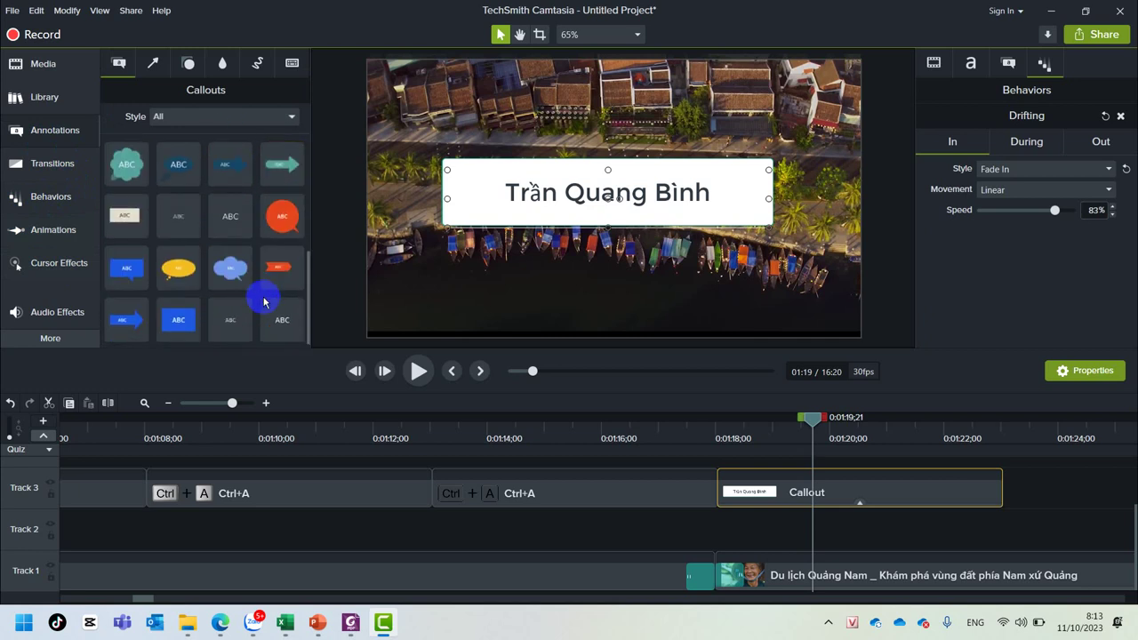
{"action": "left_click", "coordinate": [859, 474]}
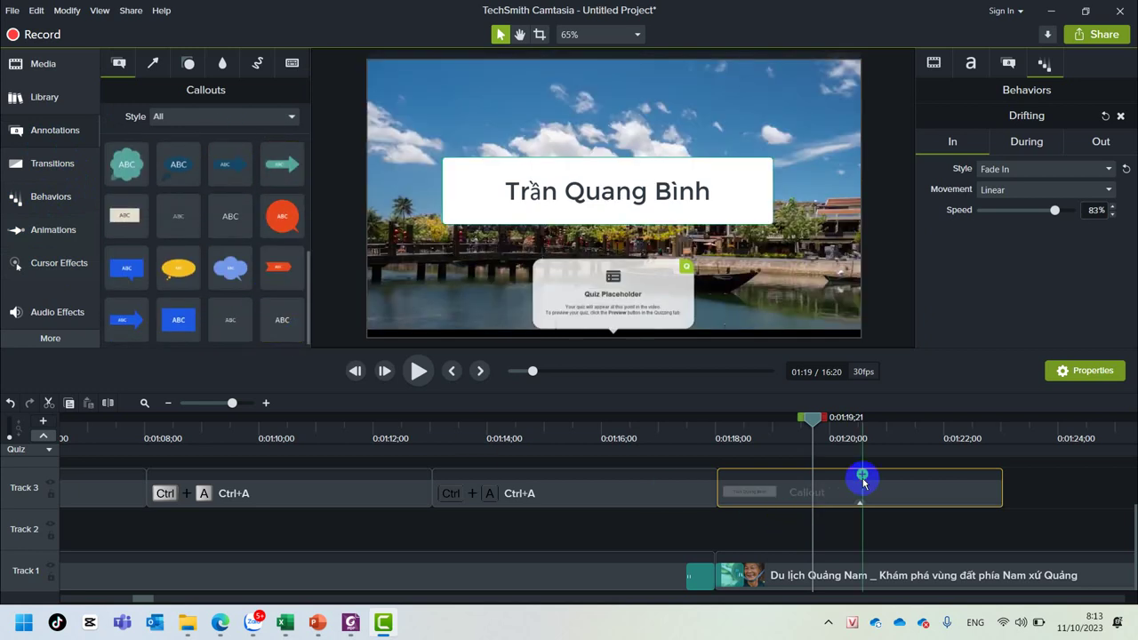
{"action": "left_click", "coordinate": [882, 492]}
{"action": "key", "text": "Delete"}
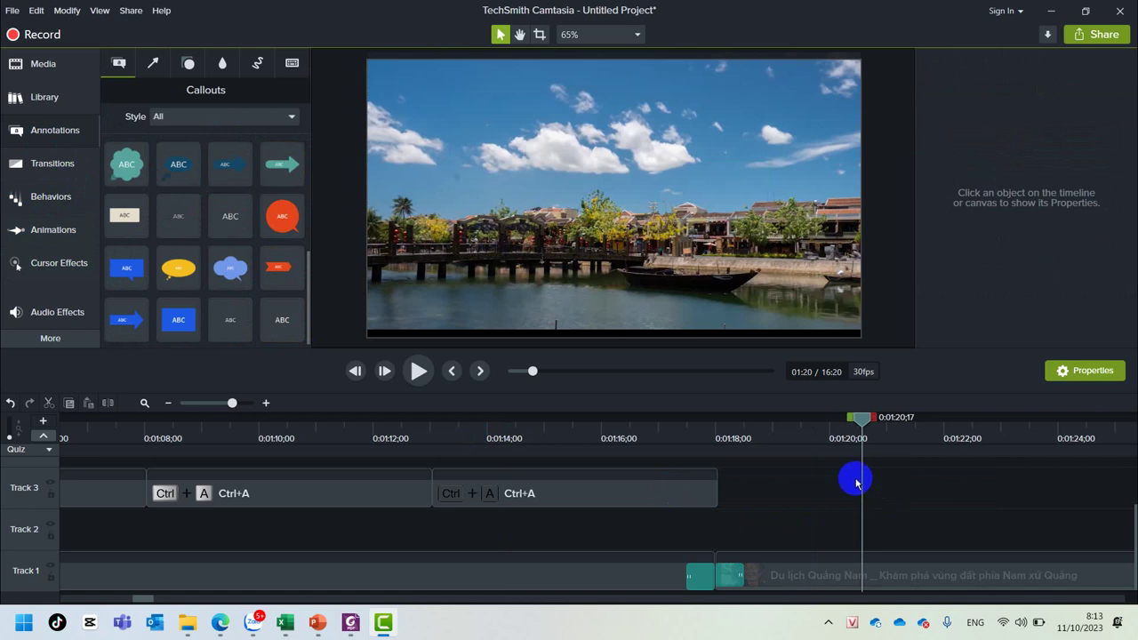
Place a plain ABC callout at 01:18, replace its text with the name, and widen it to one line
{"action": "left_click_drag", "start_coordinate": [282, 319], "coordinate": [723, 493]}
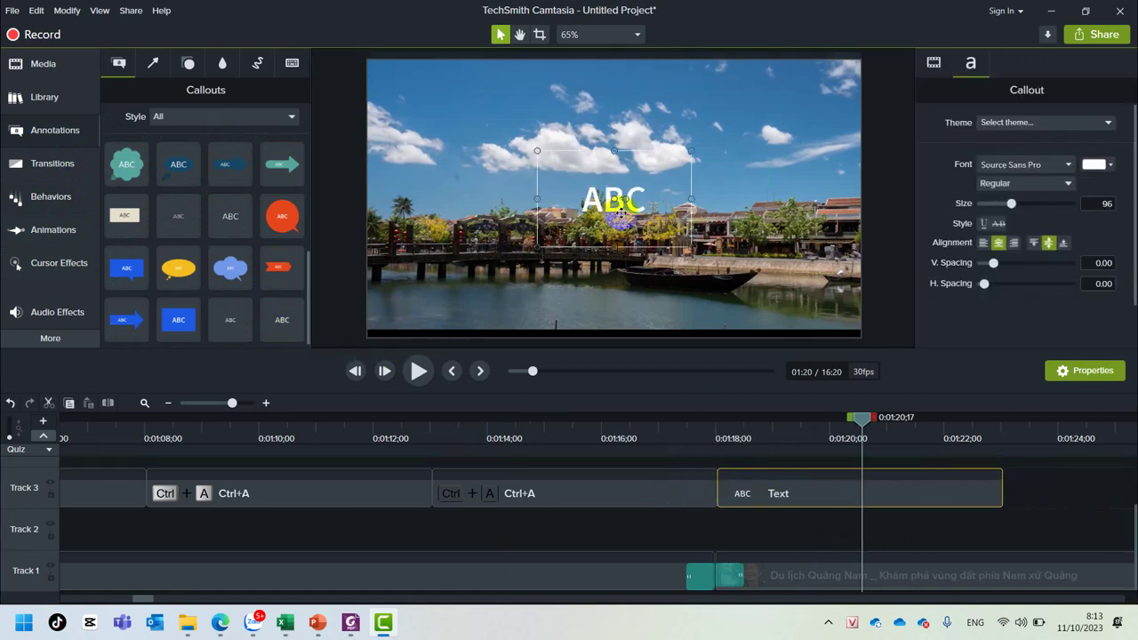
{"action": "double_click", "coordinate": [619, 203]}
{"action": "type", "text": "Tra"}
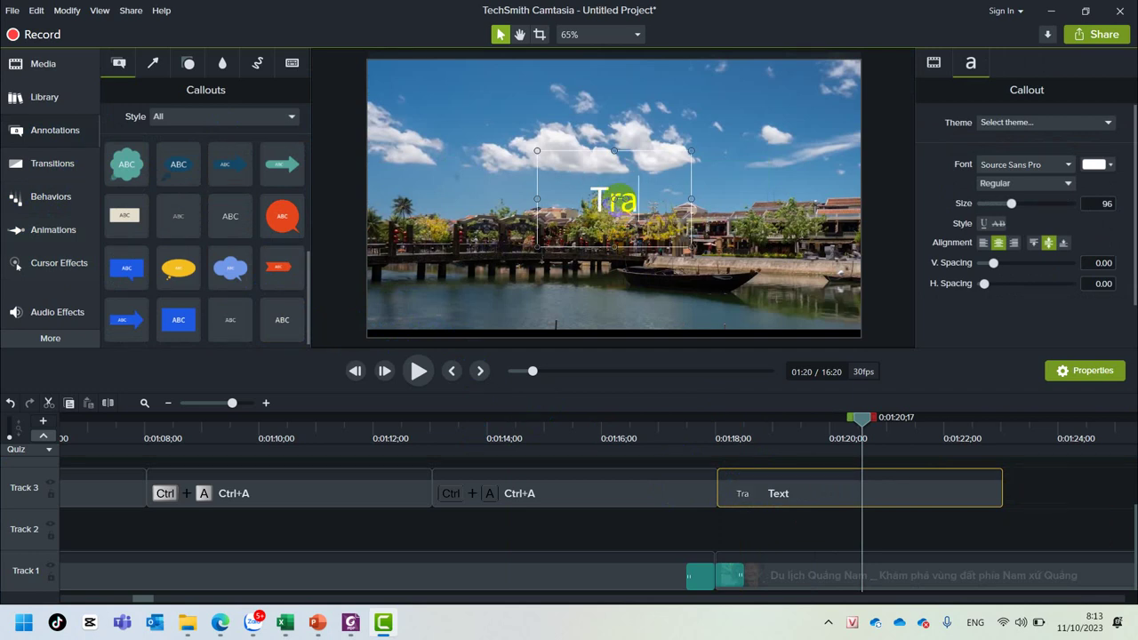
{"action": "type", "text": "n Quang"}
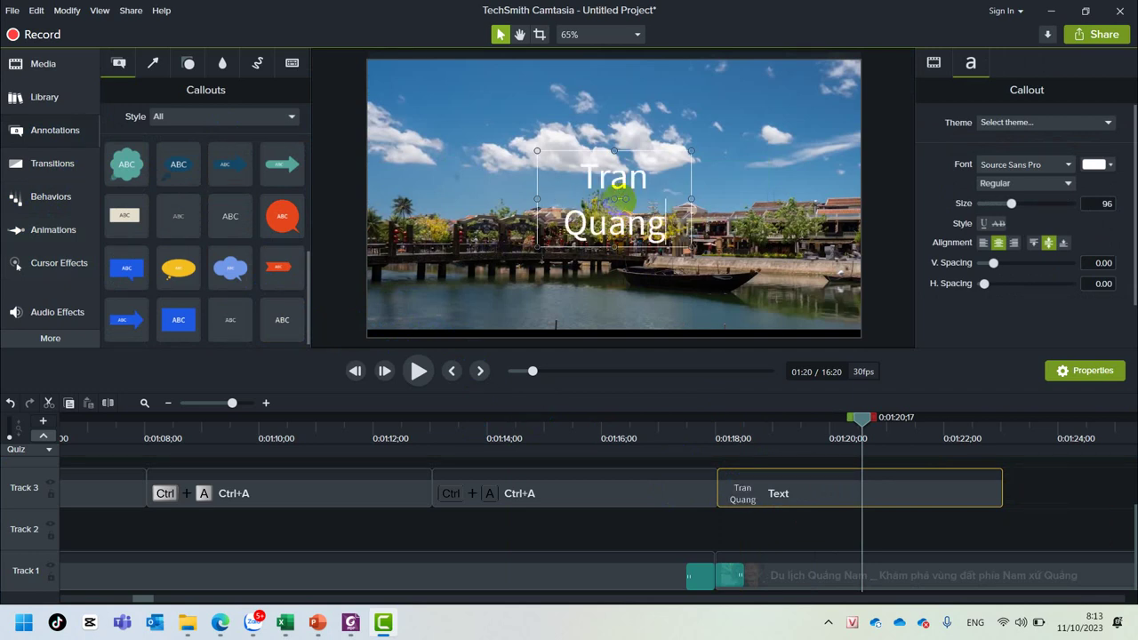
{"action": "type", "text": " Binh"}
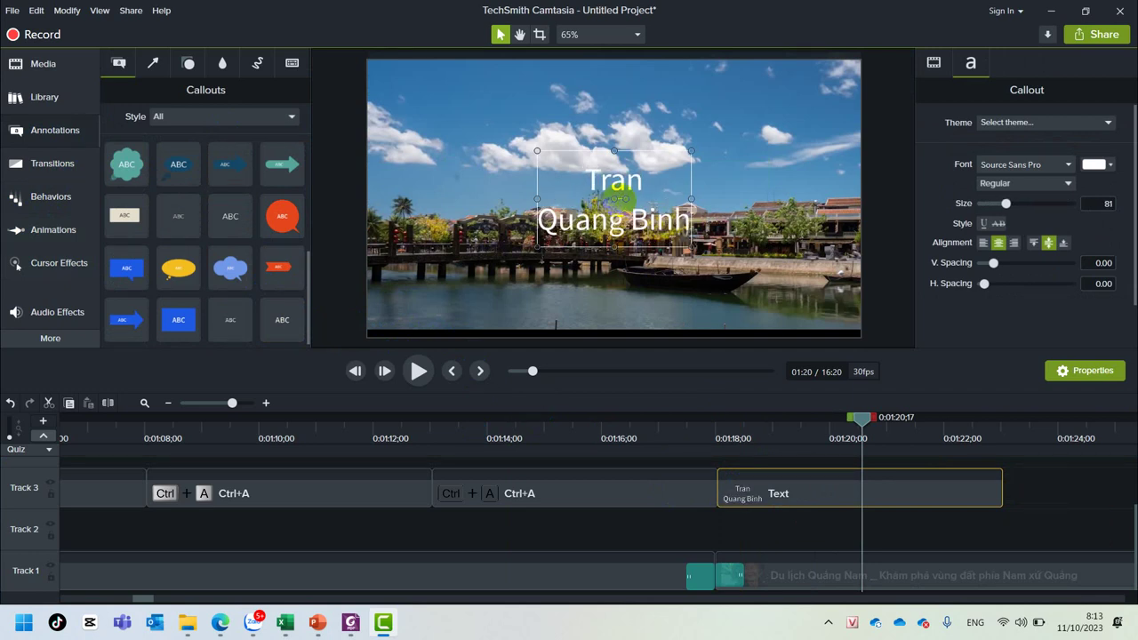
{"action": "left_click_drag", "start_coordinate": [535, 197], "coordinate": [436, 198]}
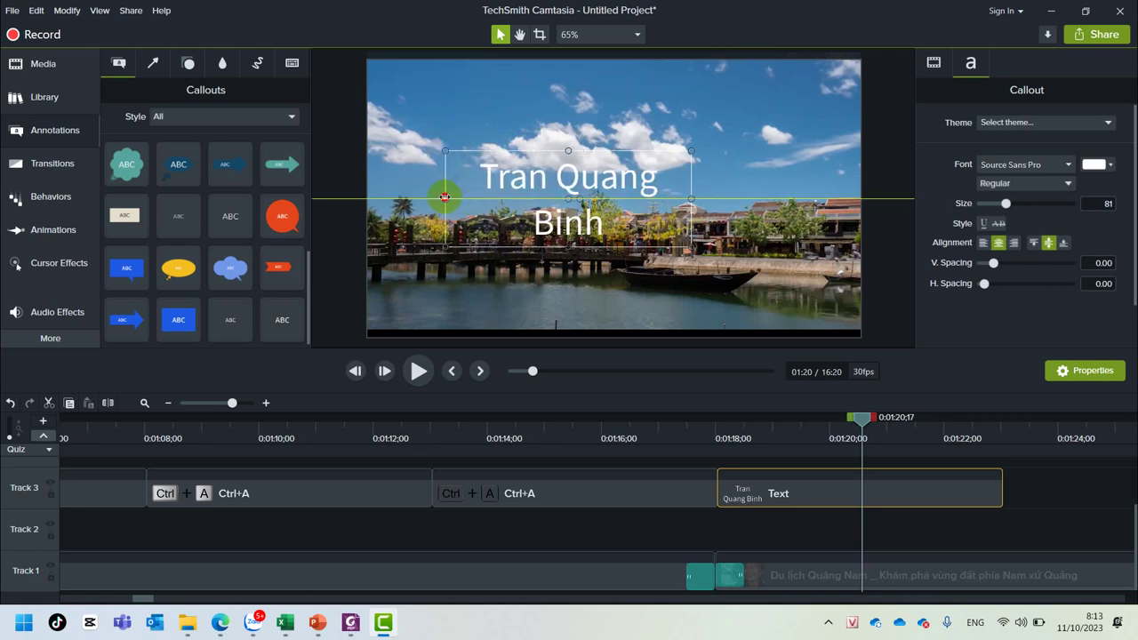
{"action": "left_click_drag", "start_coordinate": [689, 200], "coordinate": [820, 199]}
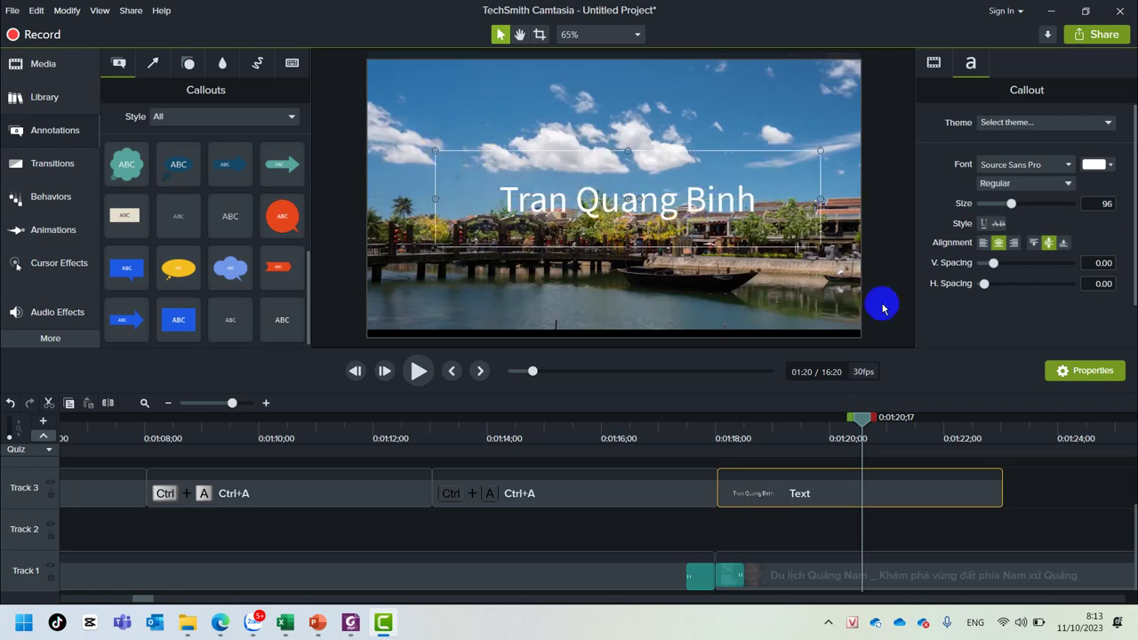
Apply the Explode behavior to the name title on Track 3 and preview it twice
{"action": "left_click", "coordinate": [33, 196]}
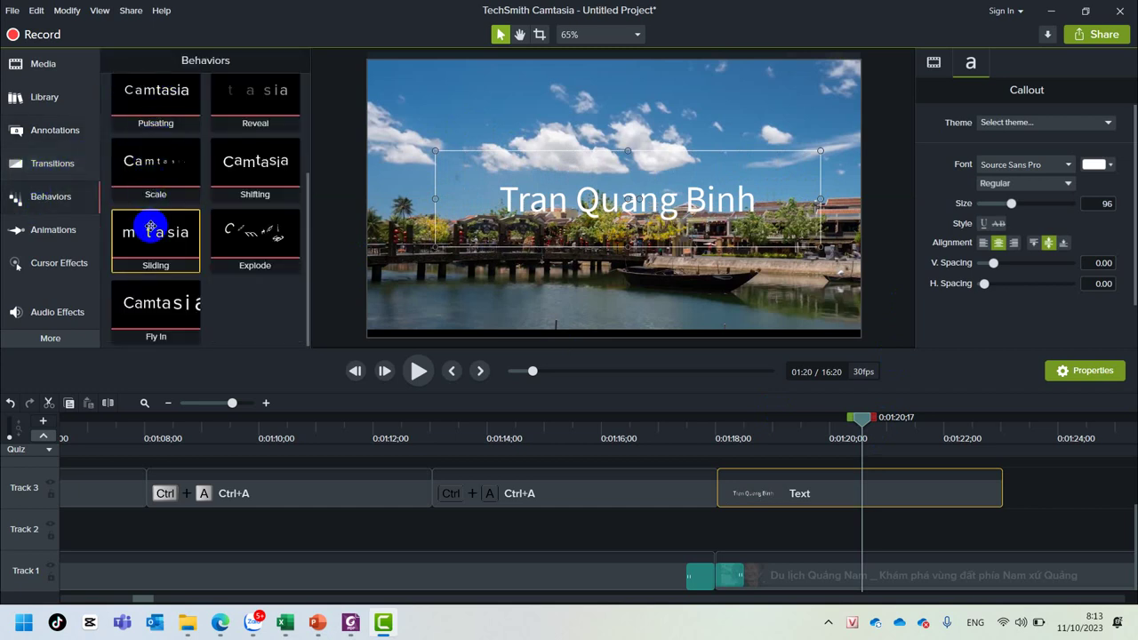
{"action": "scroll", "coordinate": [152, 223], "scroll_direction": "up", "scroll_amount": 1}
{"action": "scroll", "coordinate": [157, 147], "scroll_direction": "up", "scroll_amount": 3}
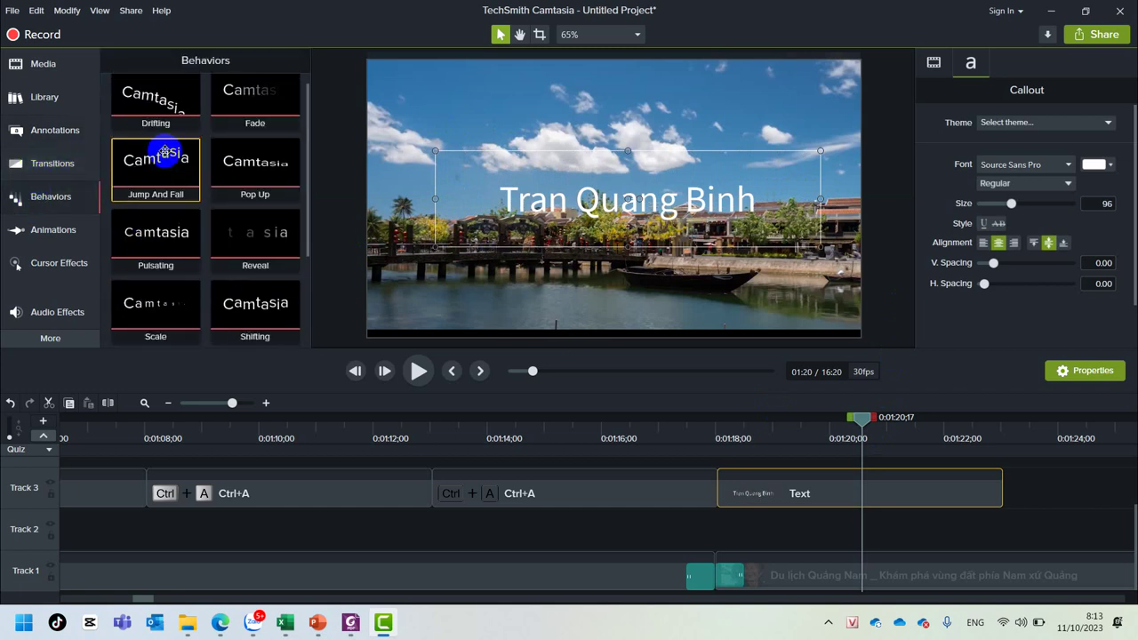
{"action": "scroll", "coordinate": [178, 177], "scroll_direction": "down", "scroll_amount": 2}
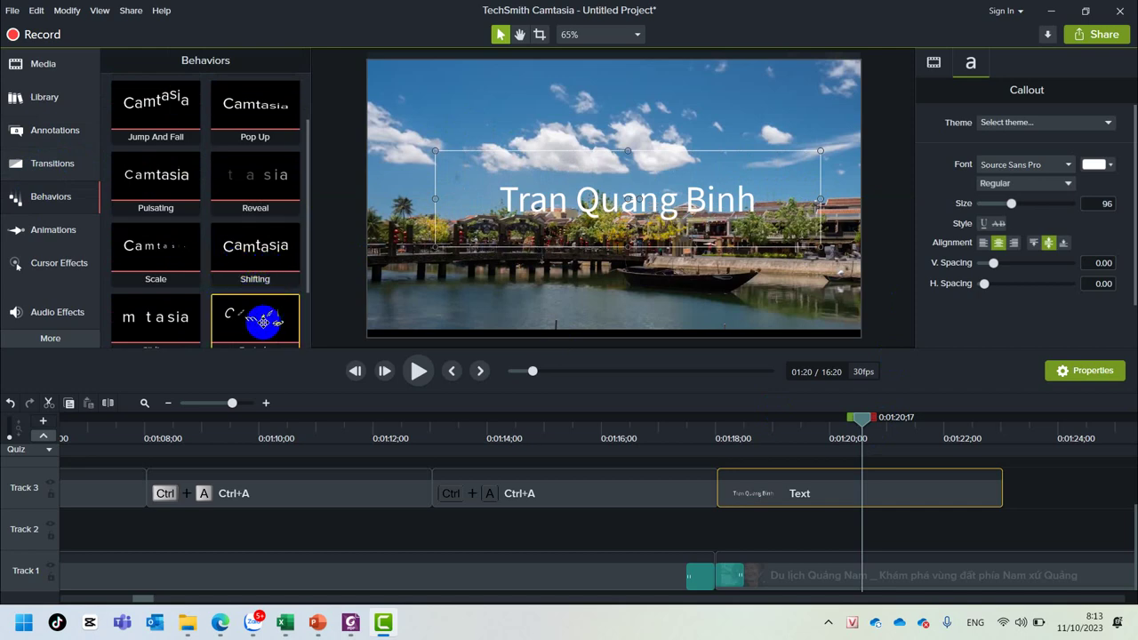
{"action": "left_click_drag", "start_coordinate": [263, 322], "coordinate": [788, 483]}
{"action": "left_click_drag", "start_coordinate": [868, 423], "coordinate": [706, 432]}
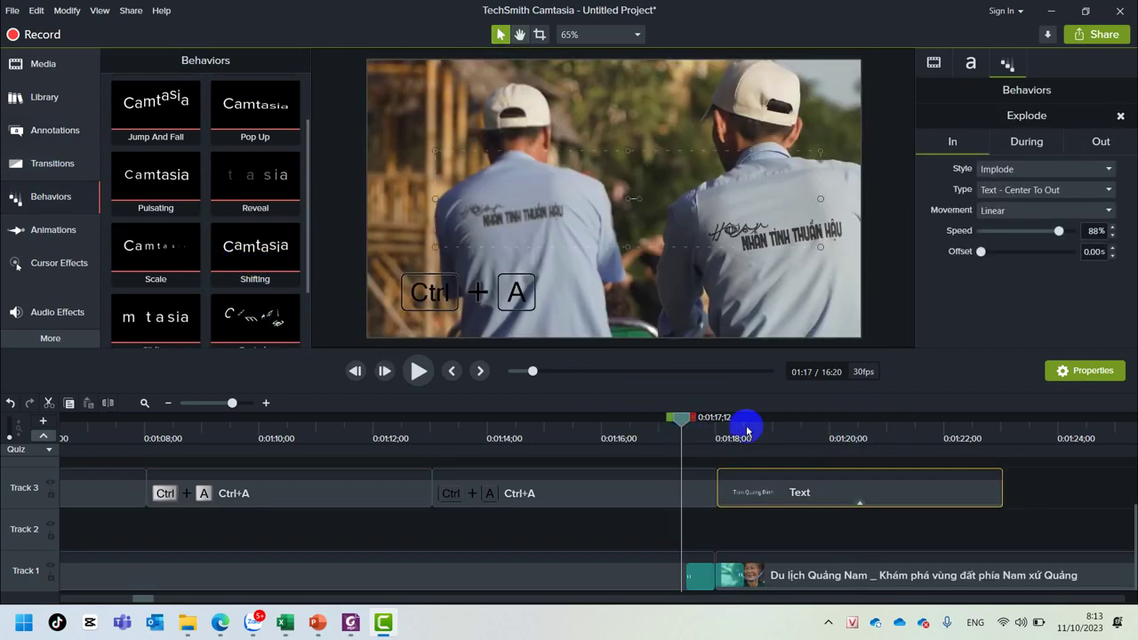
{"action": "key", "text": "space"}
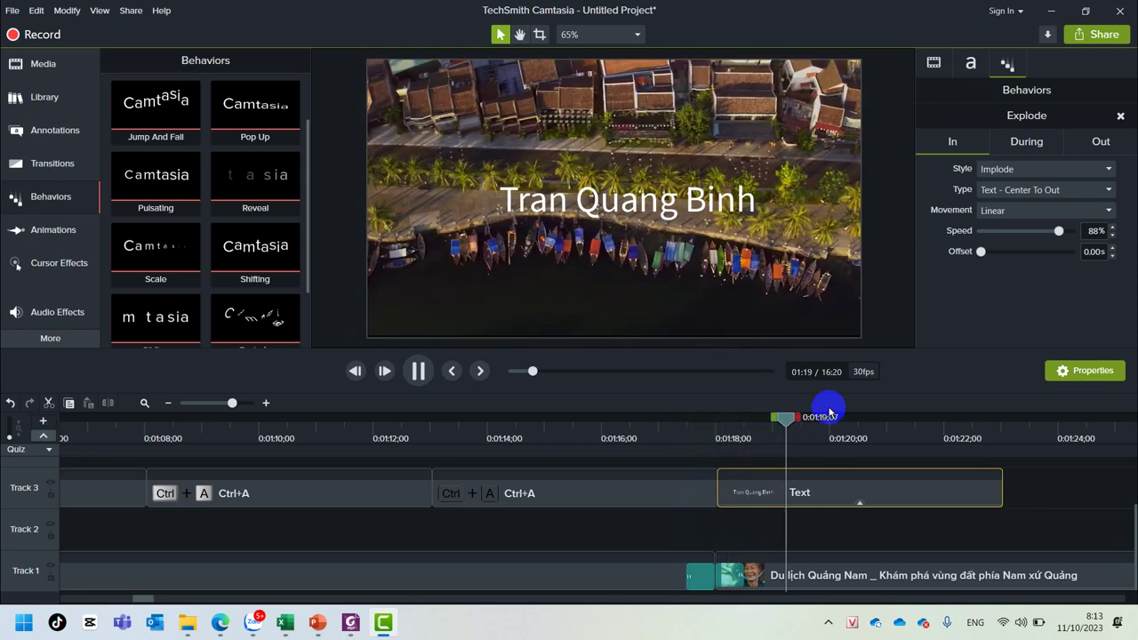
{"action": "key", "text": "space"}
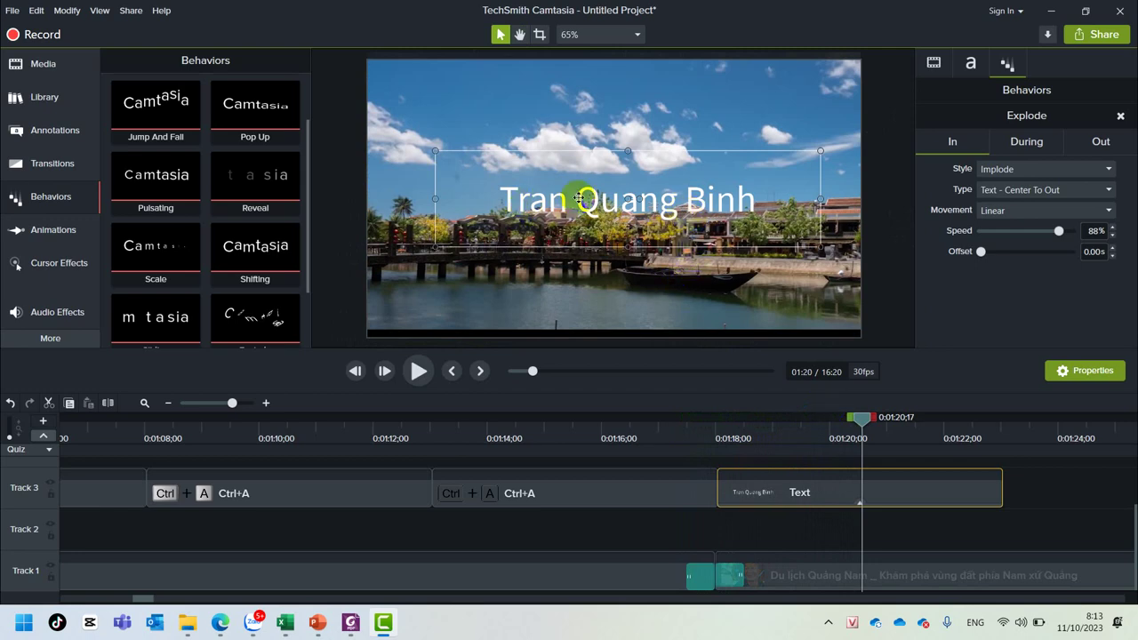
{"action": "left_click_drag", "start_coordinate": [860, 427], "coordinate": [694, 424]}
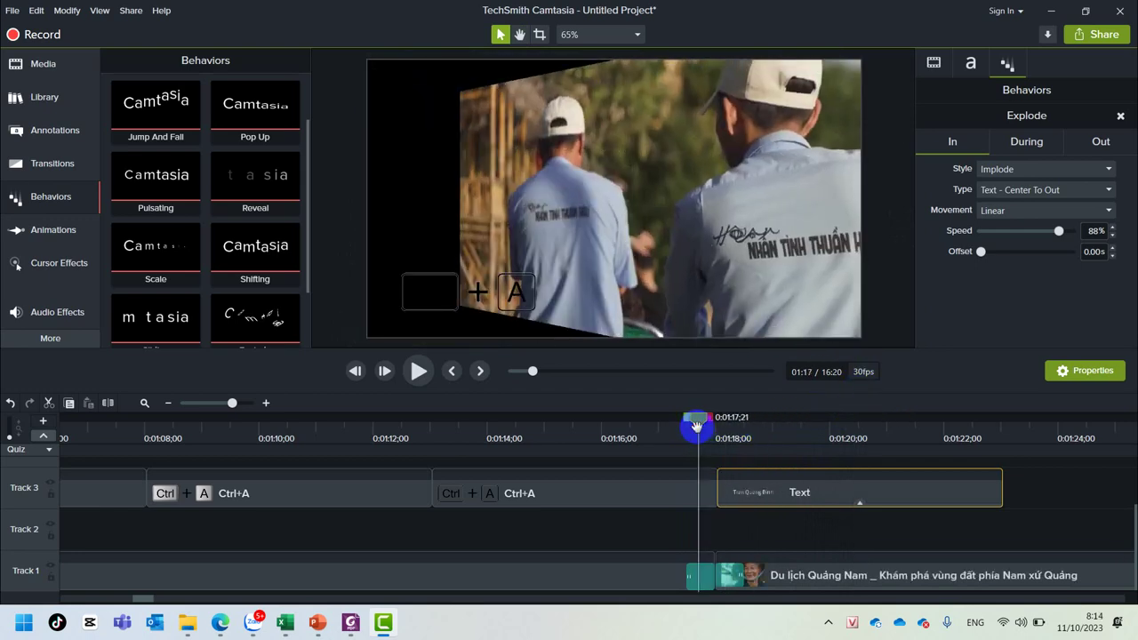
{"action": "key", "text": "space"}
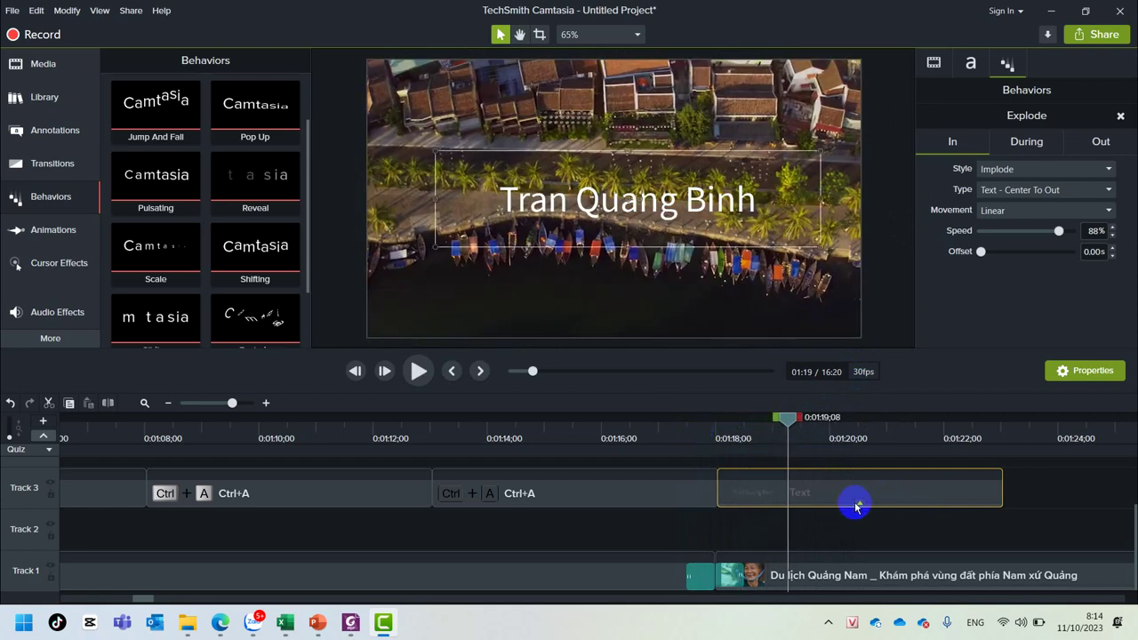
Shift the title clip slightly later on Track 3 and check the new timing
{"action": "left_click", "coordinate": [894, 499]}
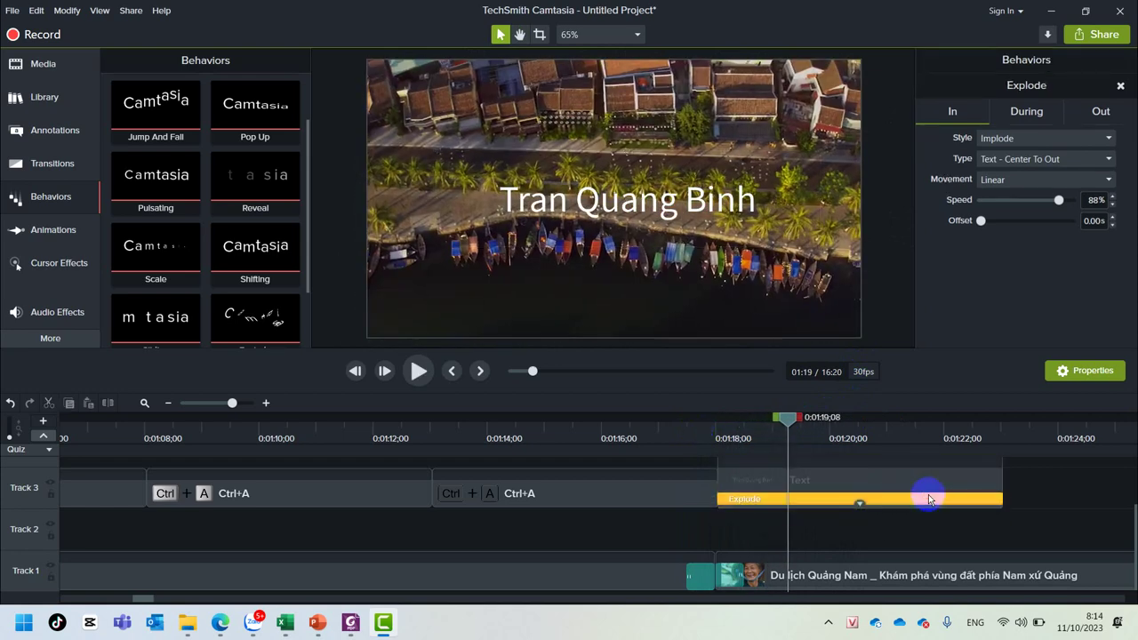
{"action": "left_click", "coordinate": [907, 487]}
{"action": "mouse_move", "coordinate": [871, 484]}
{"action": "left_mouse_down"}
{"action": "mouse_move", "coordinate": [844, 490]}
{"action": "mouse_move", "coordinate": [889, 493]}
{"action": "left_mouse_up"}
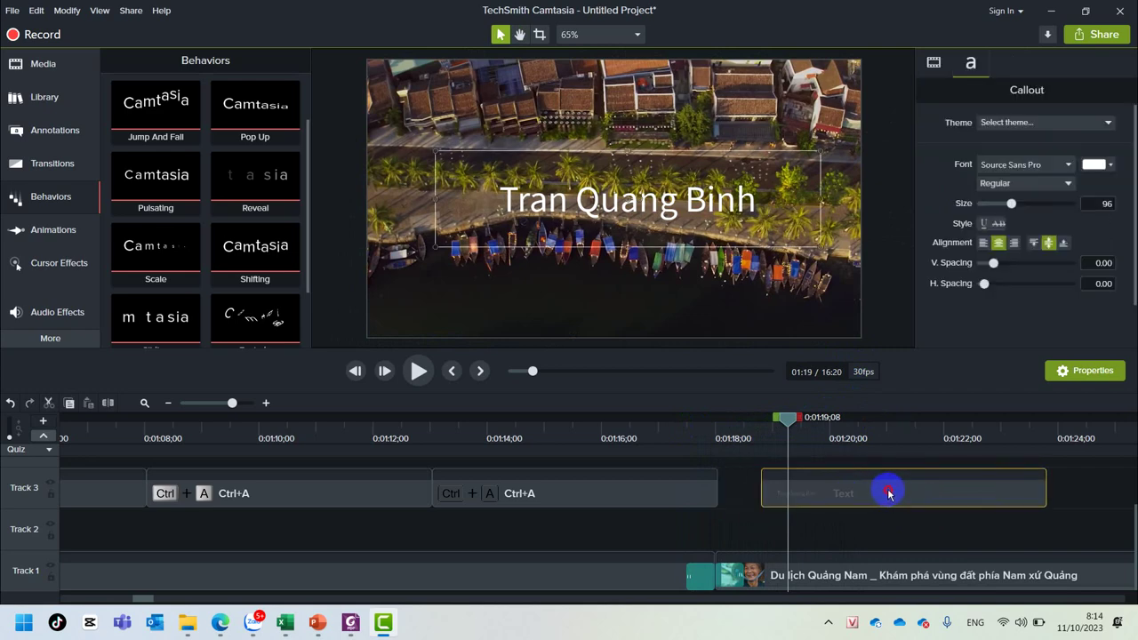
{"action": "left_click_drag", "start_coordinate": [790, 436], "coordinate": [738, 416]}
{"action": "key", "text": "space"}
{"action": "left_click", "coordinate": [817, 437]}
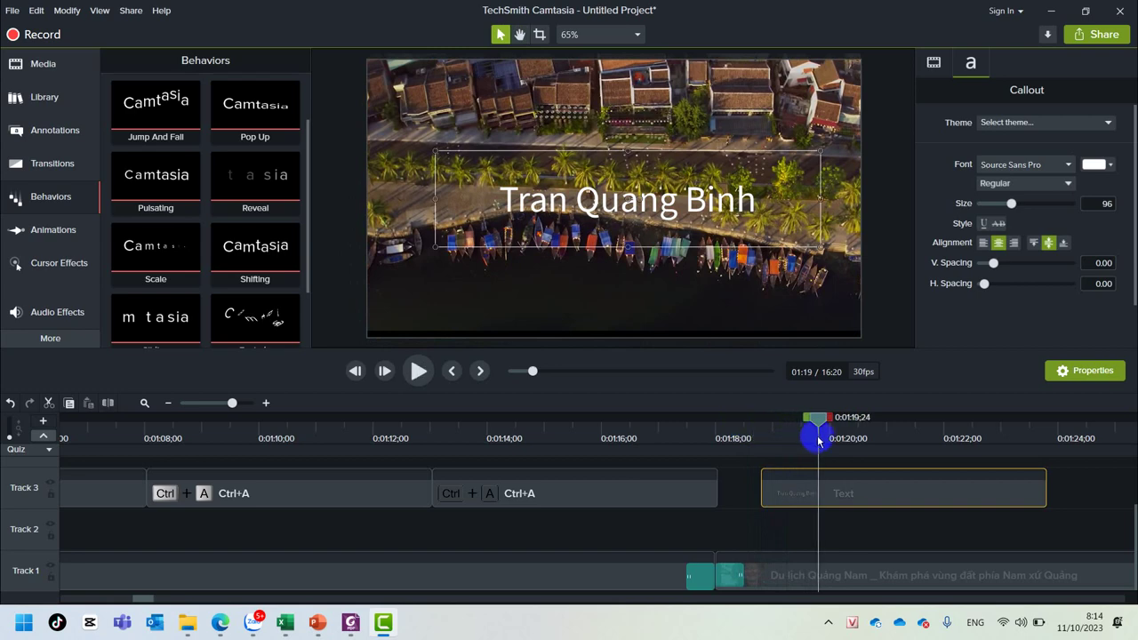
{"action": "left_click_drag", "start_coordinate": [814, 425], "coordinate": [742, 418]}
{"action": "left_click_drag", "start_coordinate": [853, 492], "coordinate": [890, 495]}
{"action": "key", "text": "space"}
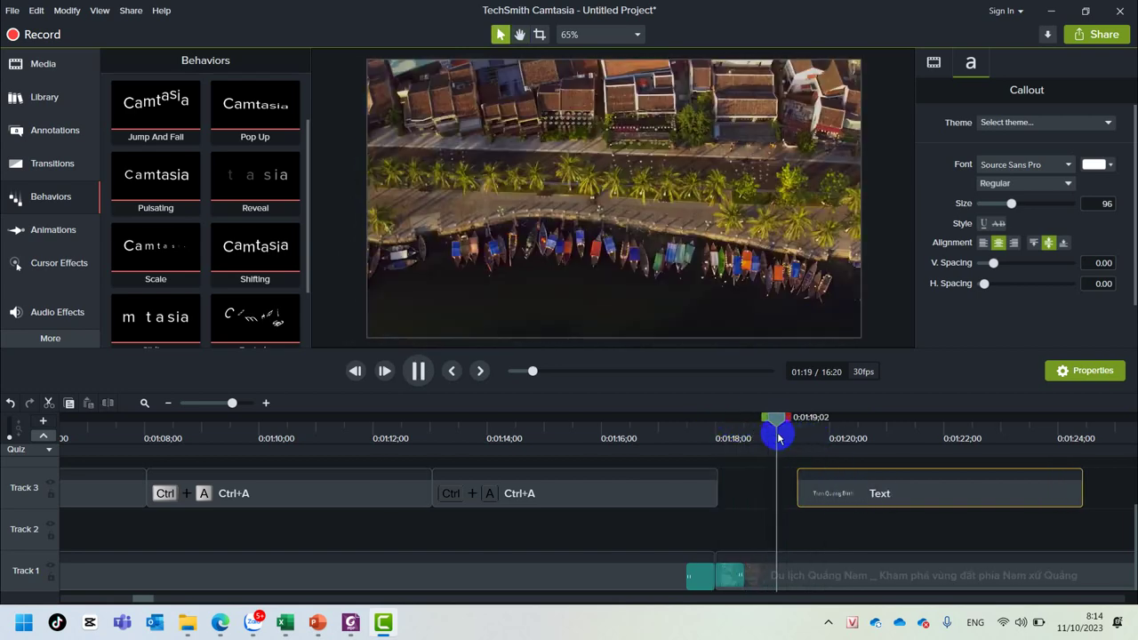
{"action": "key", "text": "space"}
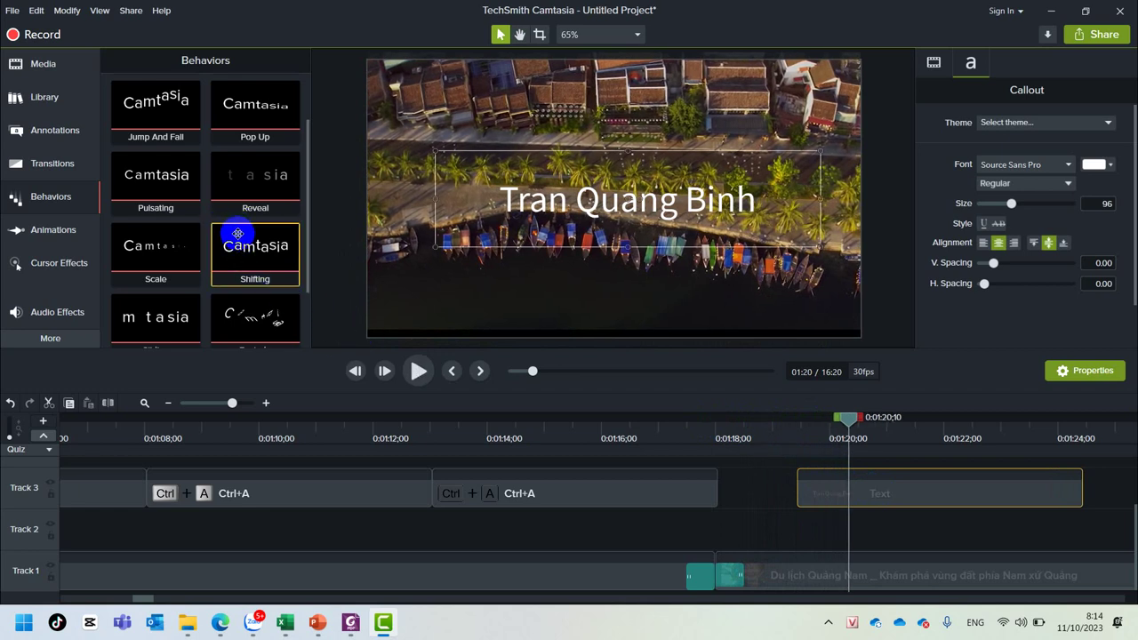
Apply the Jump And Fall behavior to the title and preview it
{"action": "left_click_drag", "start_coordinate": [161, 110], "coordinate": [915, 490]}
{"action": "left_click_drag", "start_coordinate": [852, 423], "coordinate": [761, 419]}
{"action": "key", "text": "space"}
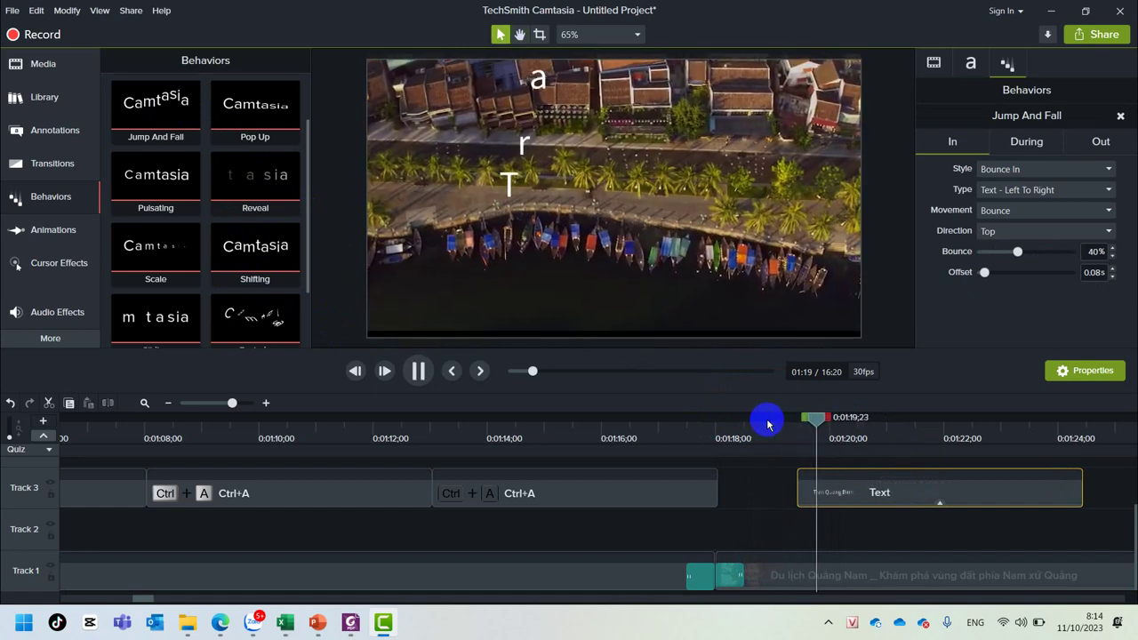
{"action": "key", "text": "space"}
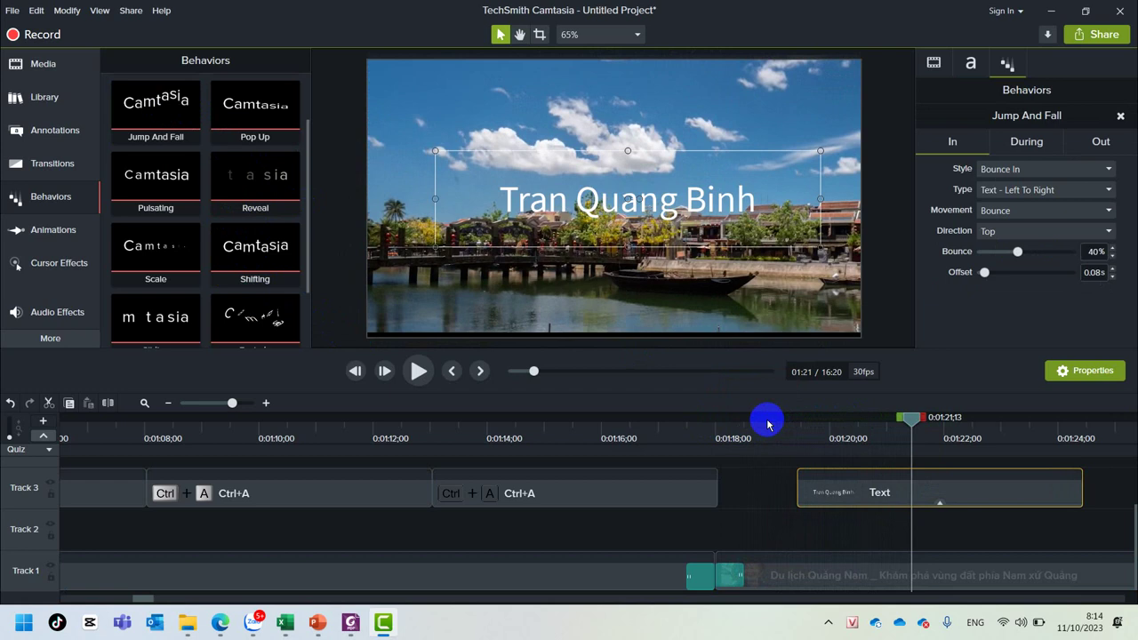
Add a 100% Actual size zoom animation to the title and lengthen its arrow
{"action": "left_click", "coordinate": [32, 230]}
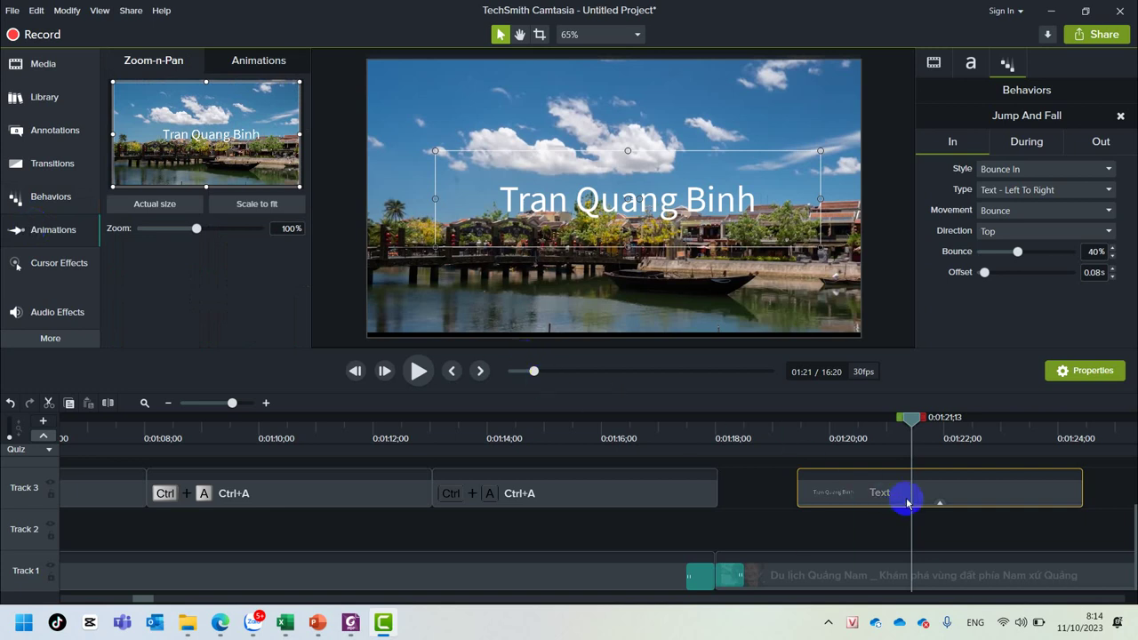
{"action": "scroll", "coordinate": [1008, 498], "scroll_direction": "up", "scroll_amount": 2}
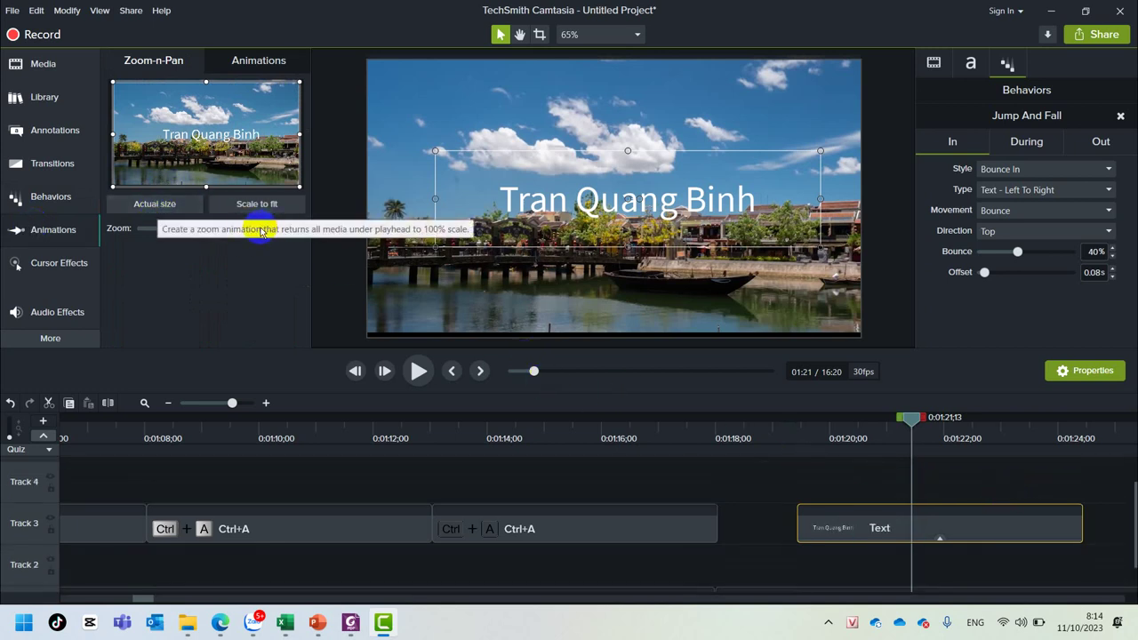
{"action": "left_click", "coordinate": [140, 203]}
{"action": "left_click", "coordinate": [141, 212]}
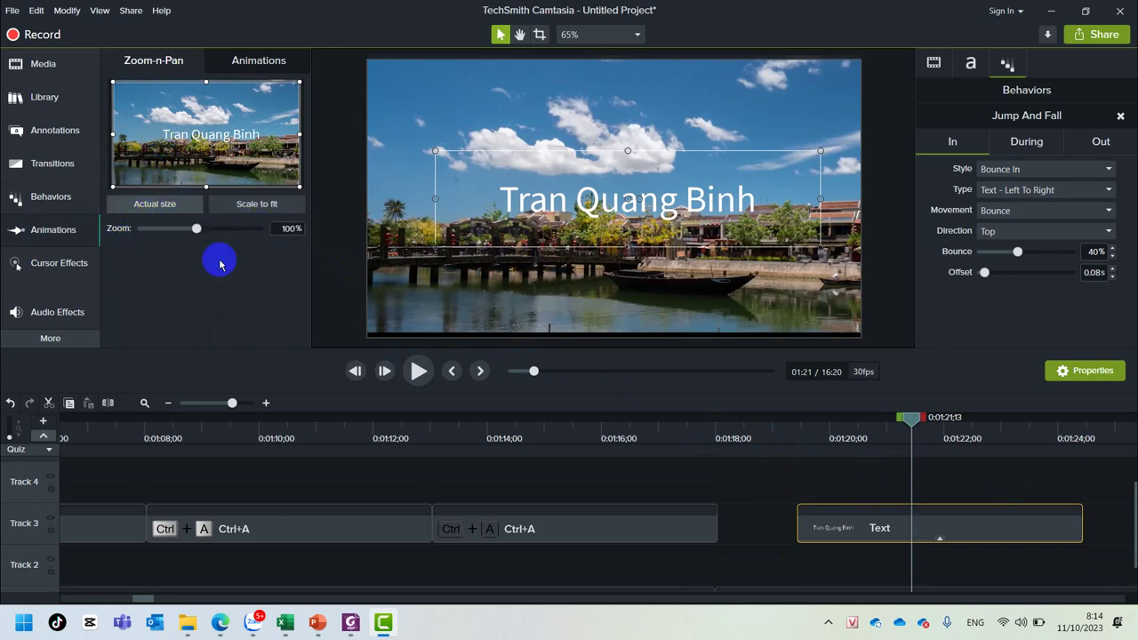
{"action": "left_click_drag", "start_coordinate": [908, 417], "coordinate": [800, 430]}
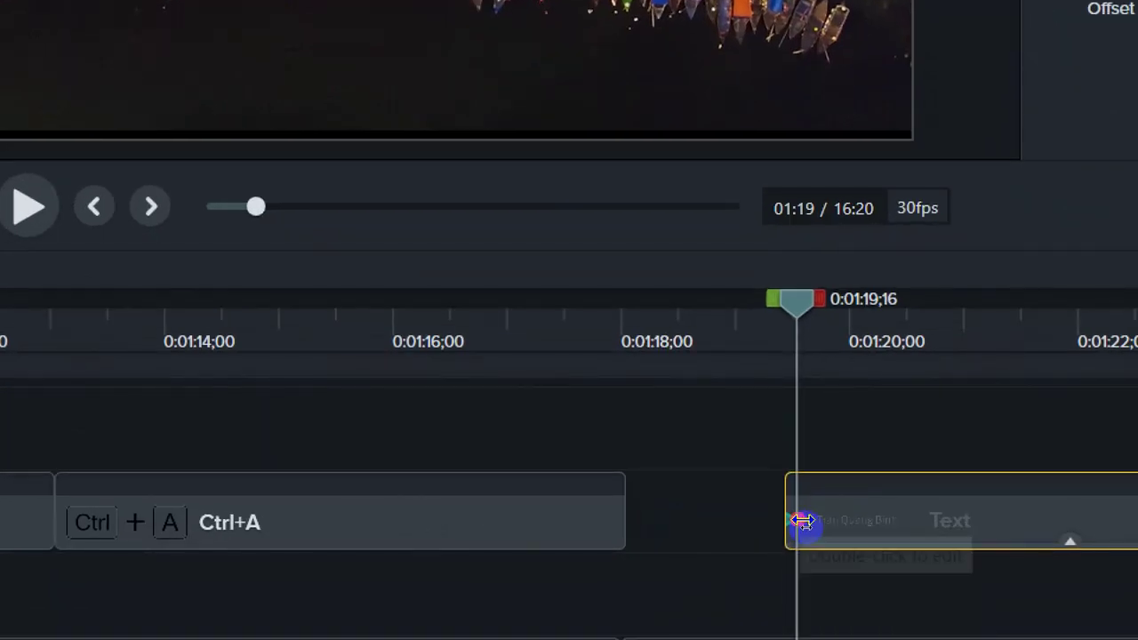
{"action": "left_click_drag", "start_coordinate": [802, 521], "coordinate": [952, 521]}
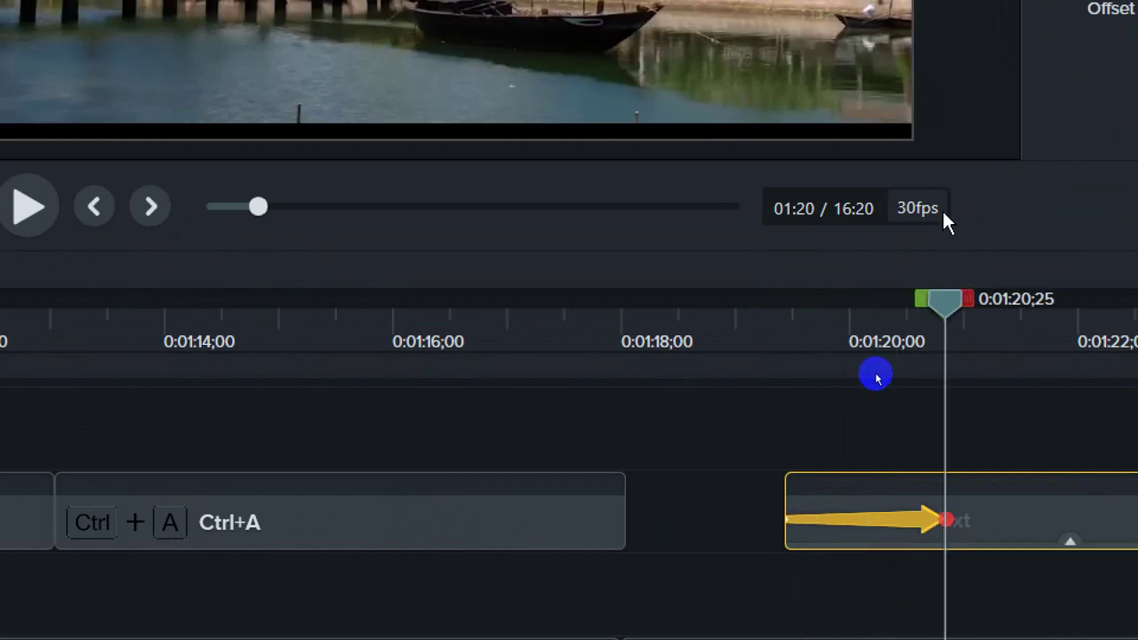
{"action": "left_click_drag", "start_coordinate": [946, 307], "coordinate": [769, 336]}
{"action": "left_click", "coordinate": [916, 566]}
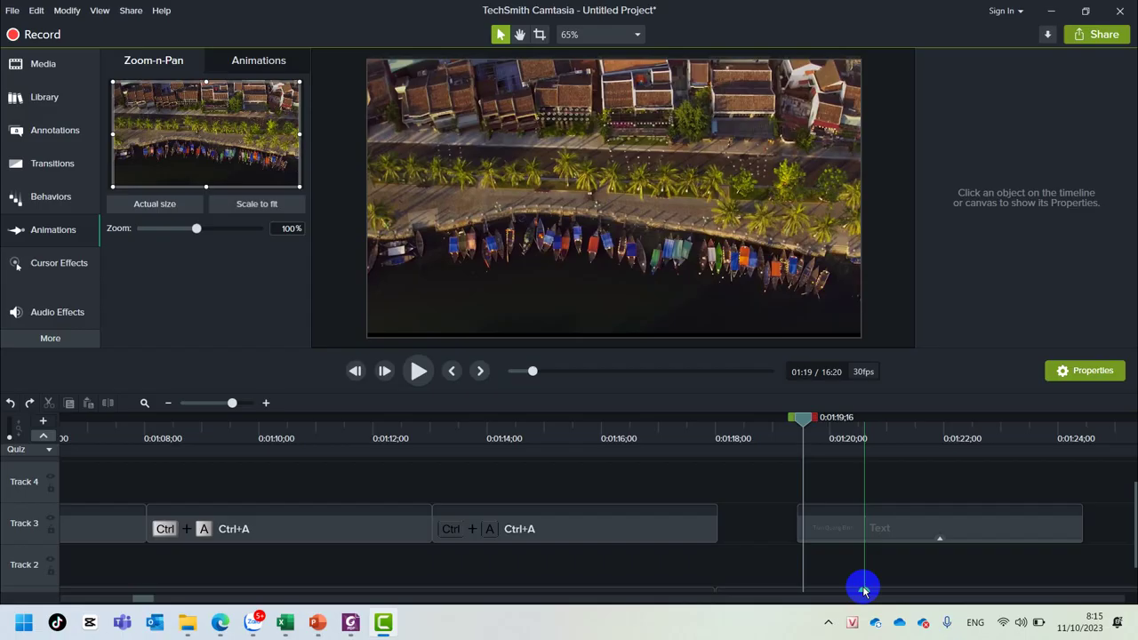
Add a 100% zoom mid-title, then review the title's Jump And Fall In and Out settings
{"action": "left_click_drag", "start_coordinate": [805, 425], "coordinate": [845, 427]}
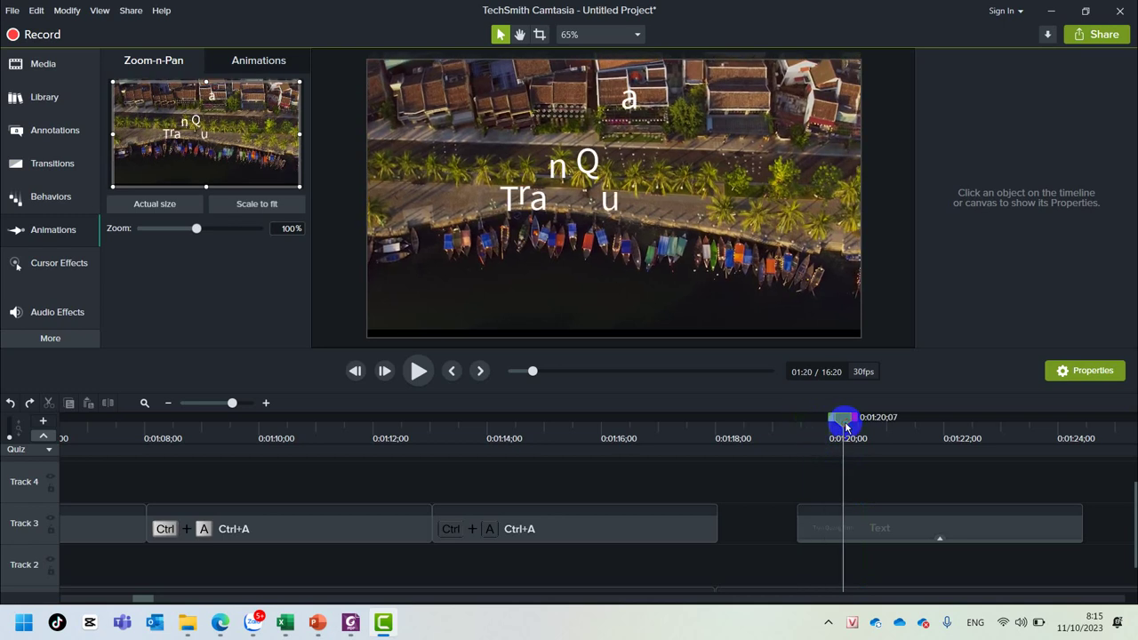
{"action": "left_click", "coordinate": [875, 532]}
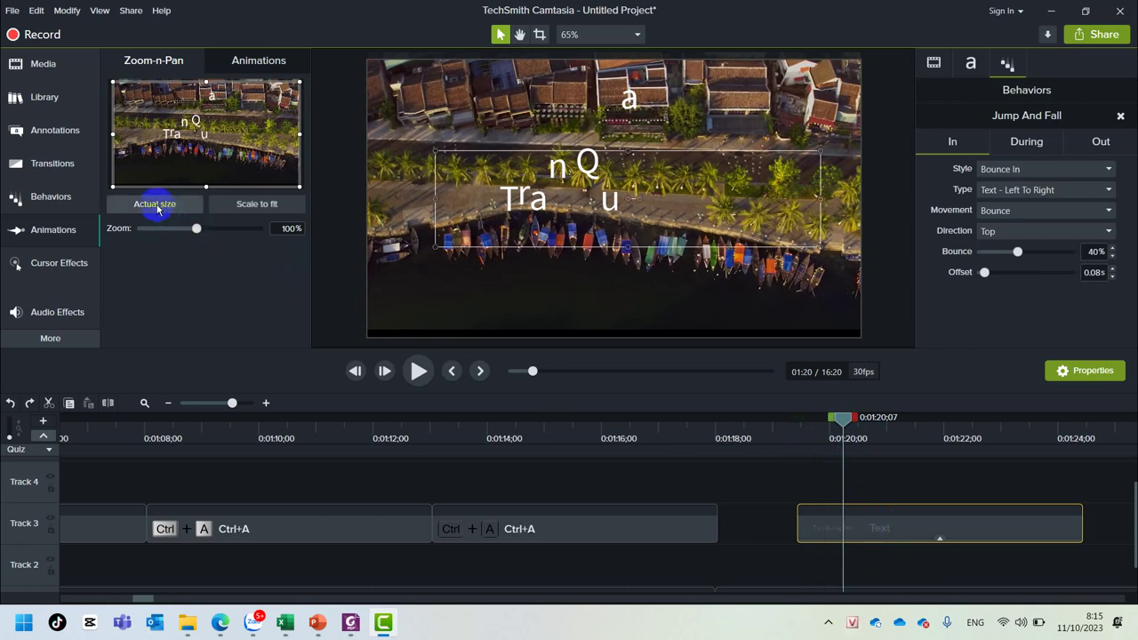
{"action": "left_click", "coordinate": [157, 208]}
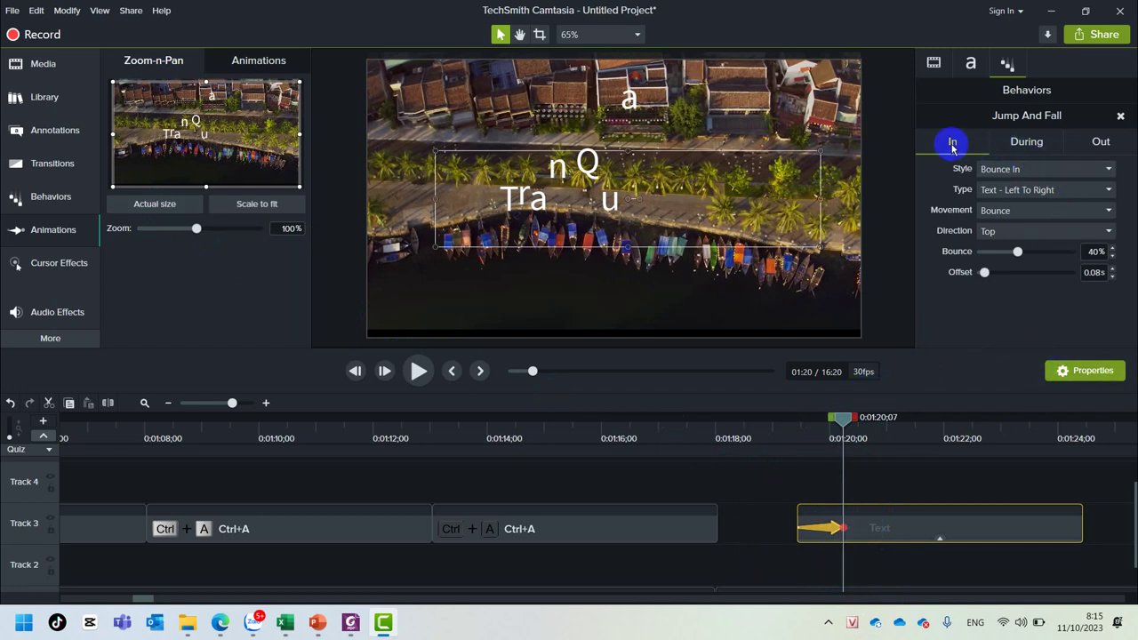
{"action": "left_click", "coordinate": [1097, 142]}
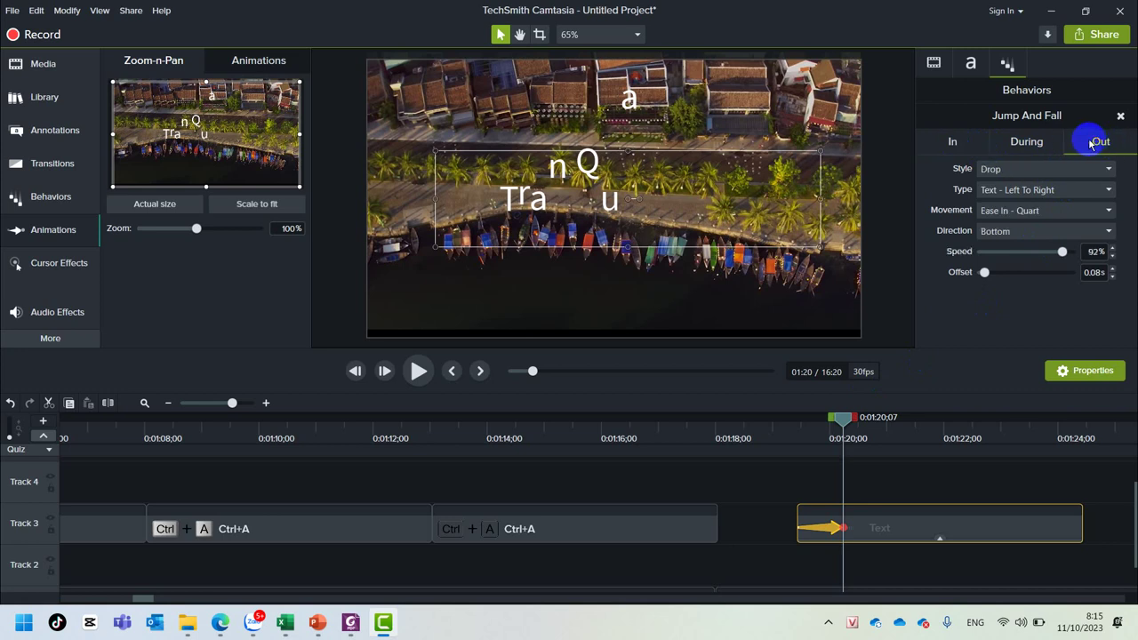
{"action": "left_click", "coordinate": [953, 142]}
Preview the title, then drag its Jump And Fall in-animation longer on the Track 3 clip
{"action": "left_click_drag", "start_coordinate": [841, 417], "coordinate": [782, 421]}
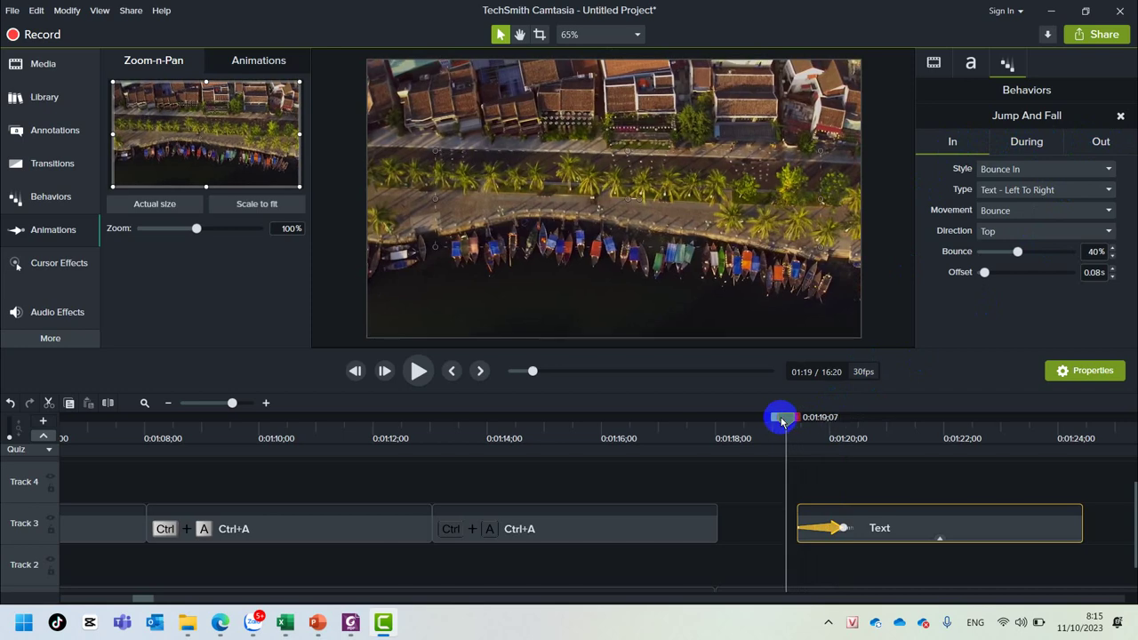
{"action": "key", "text": "space"}
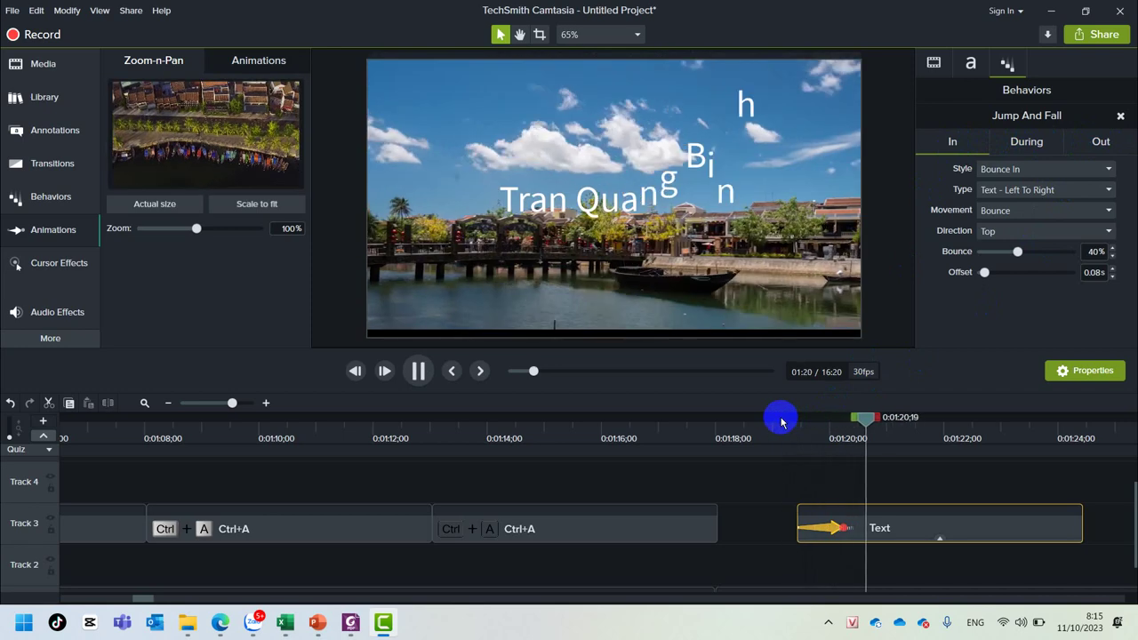
{"action": "key", "text": "space"}
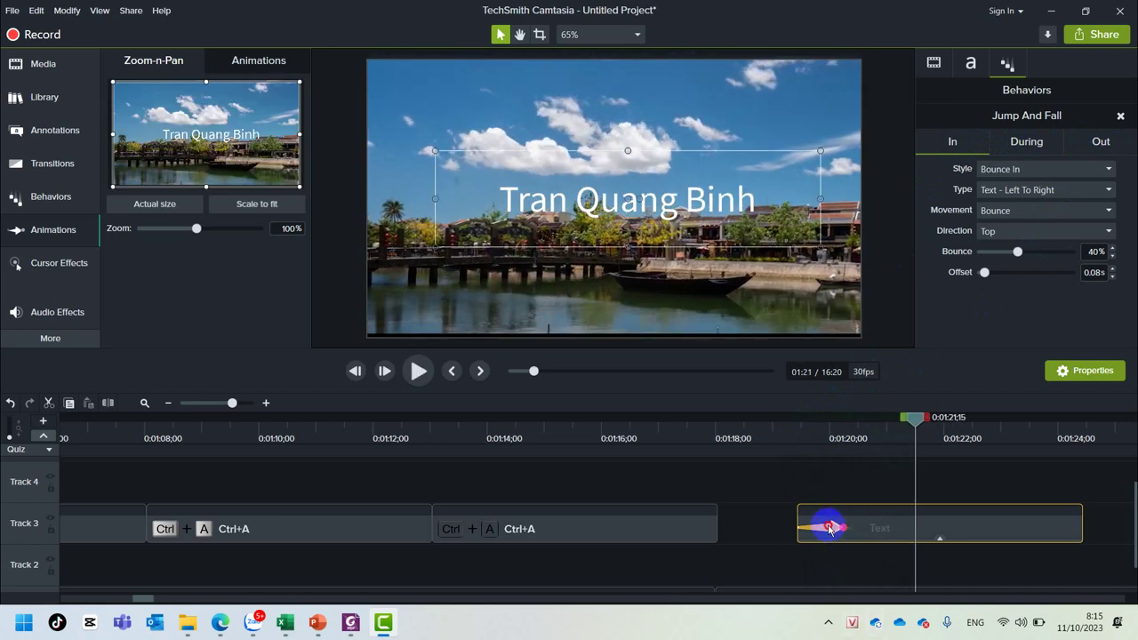
{"action": "left_click", "coordinate": [839, 529]}
{"action": "left_click_drag", "start_coordinate": [840, 529], "coordinate": [859, 532]}
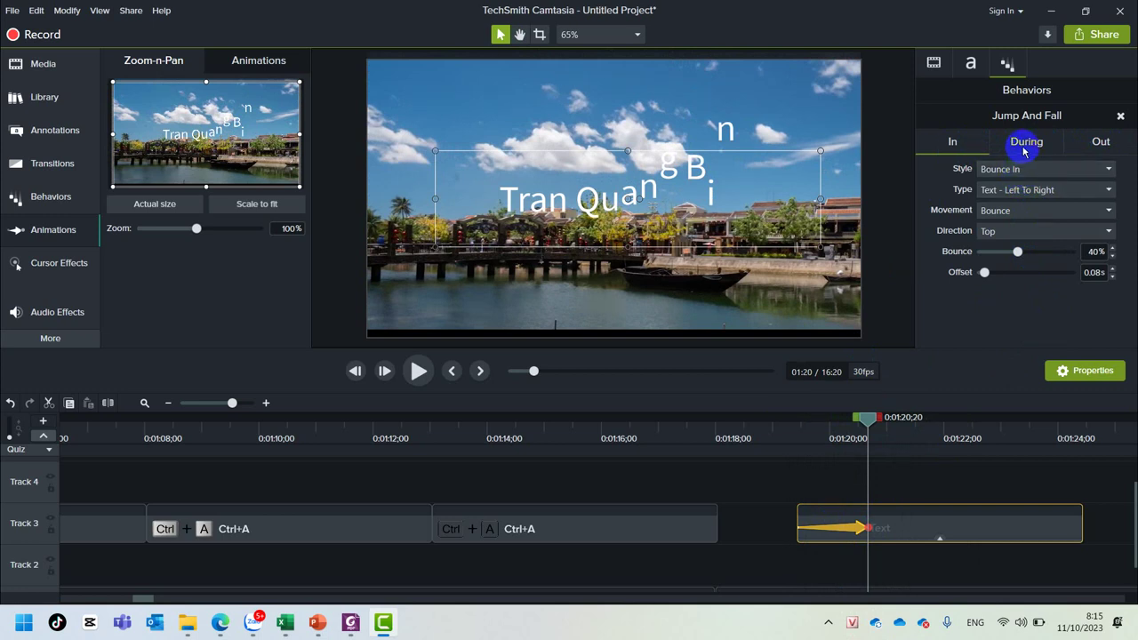
Keep Bounce movement and shorten the in-animation so the 100% zoom ends around 1:20
{"action": "left_click", "coordinate": [1033, 214]}
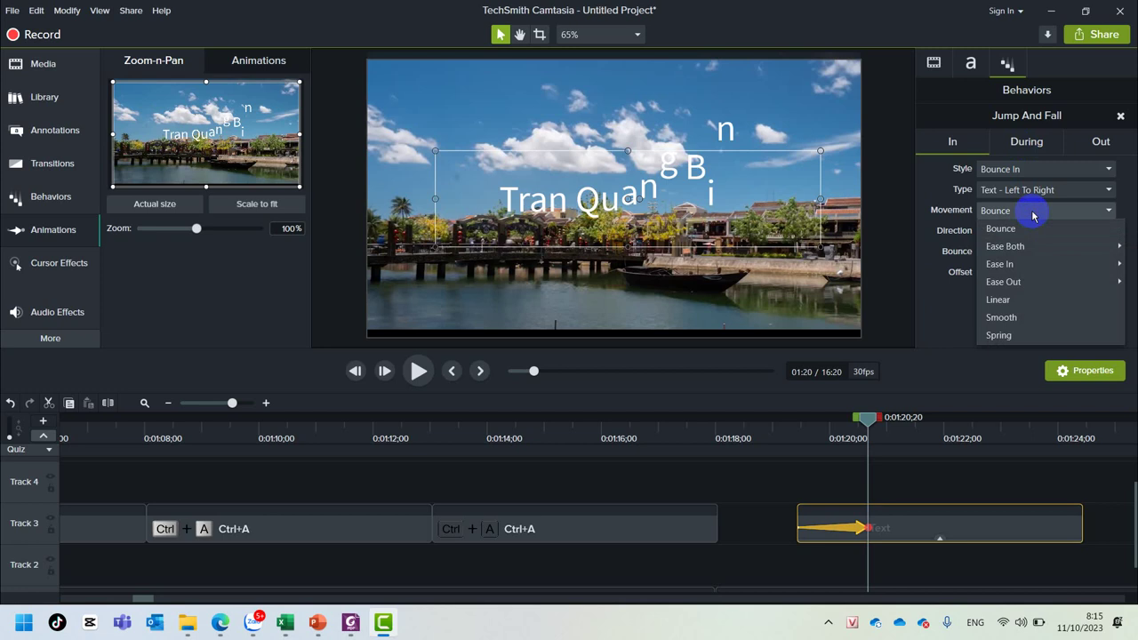
{"action": "left_click", "coordinate": [1033, 213]}
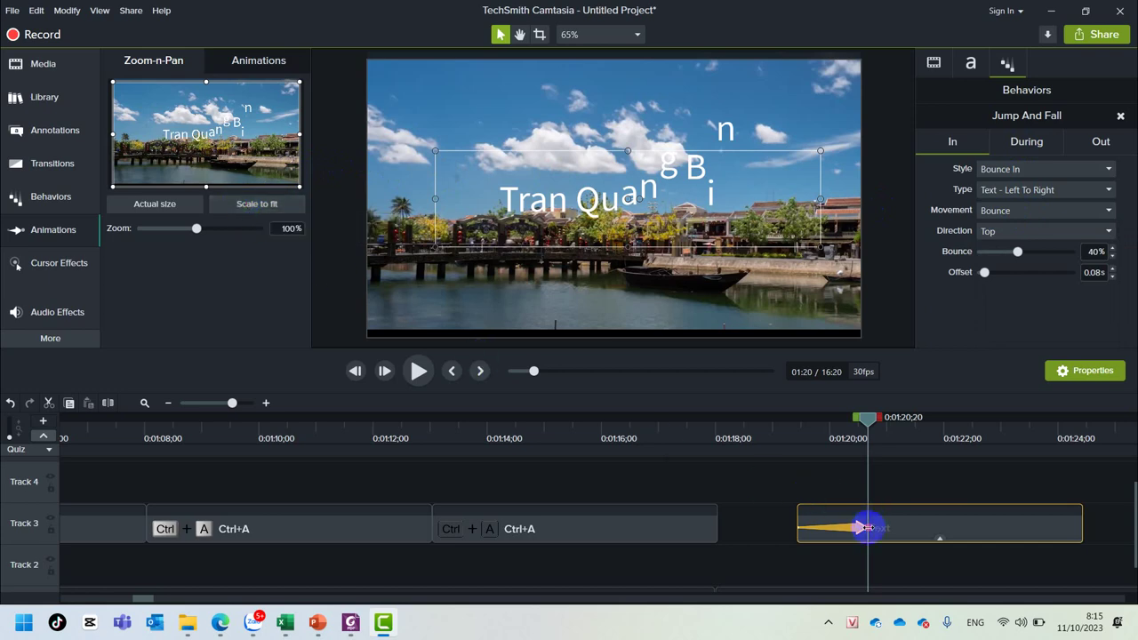
{"action": "mouse_move", "coordinate": [870, 527]}
{"action": "left_mouse_down"}
{"action": "mouse_move", "coordinate": [915, 528]}
{"action": "mouse_move", "coordinate": [848, 531]}
{"action": "left_mouse_up"}
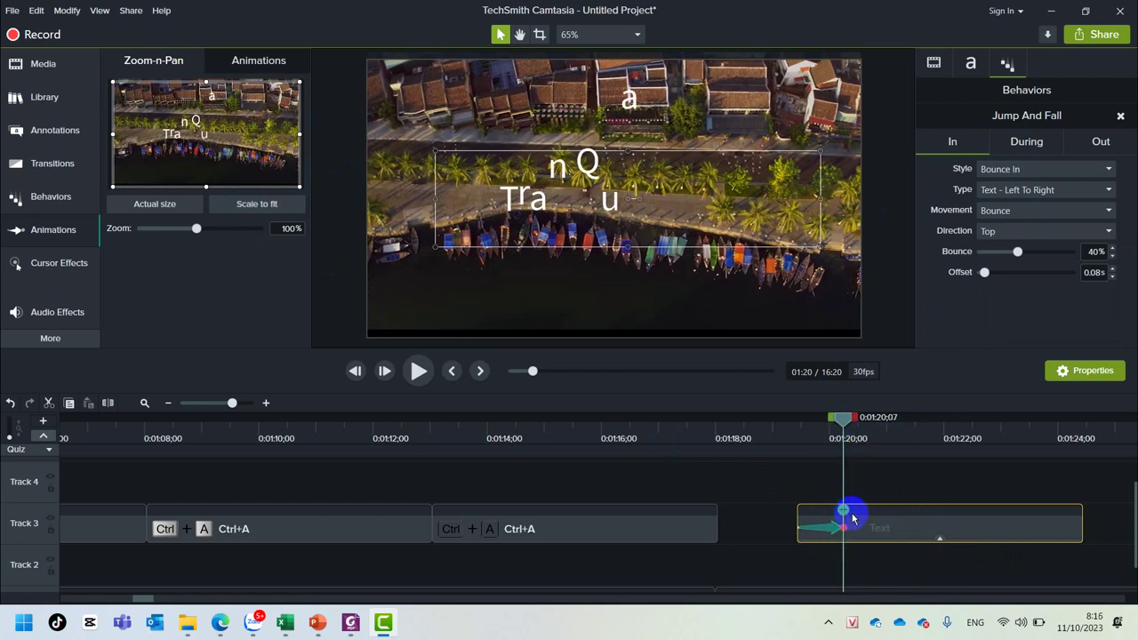
{"action": "left_click", "coordinate": [258, 206]}
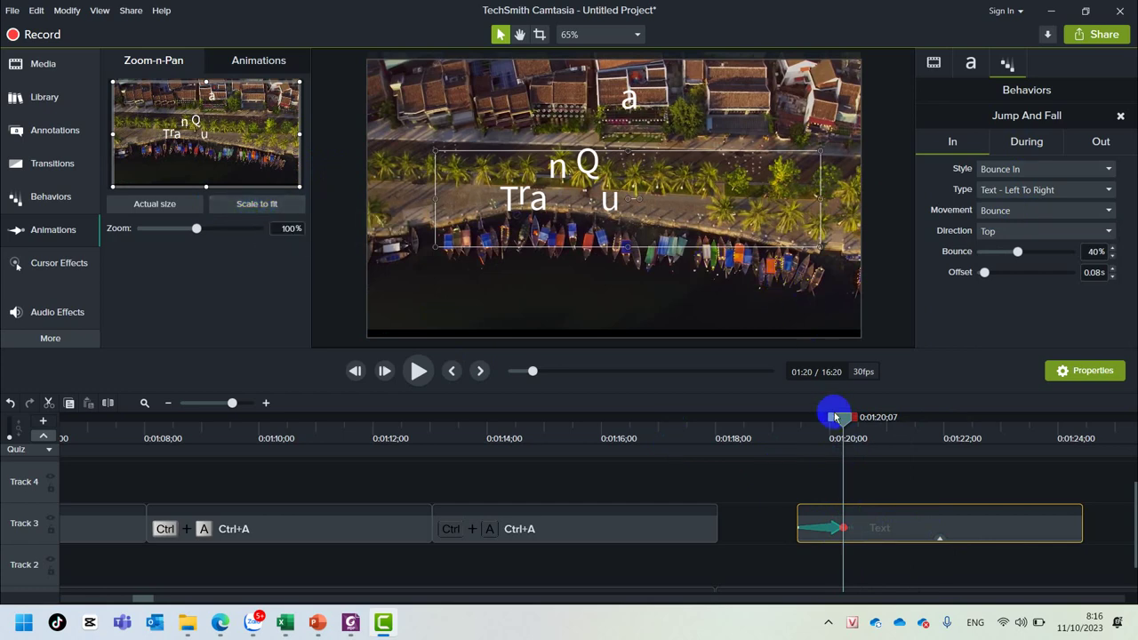
{"action": "left_click_drag", "start_coordinate": [840, 422], "coordinate": [853, 418]}
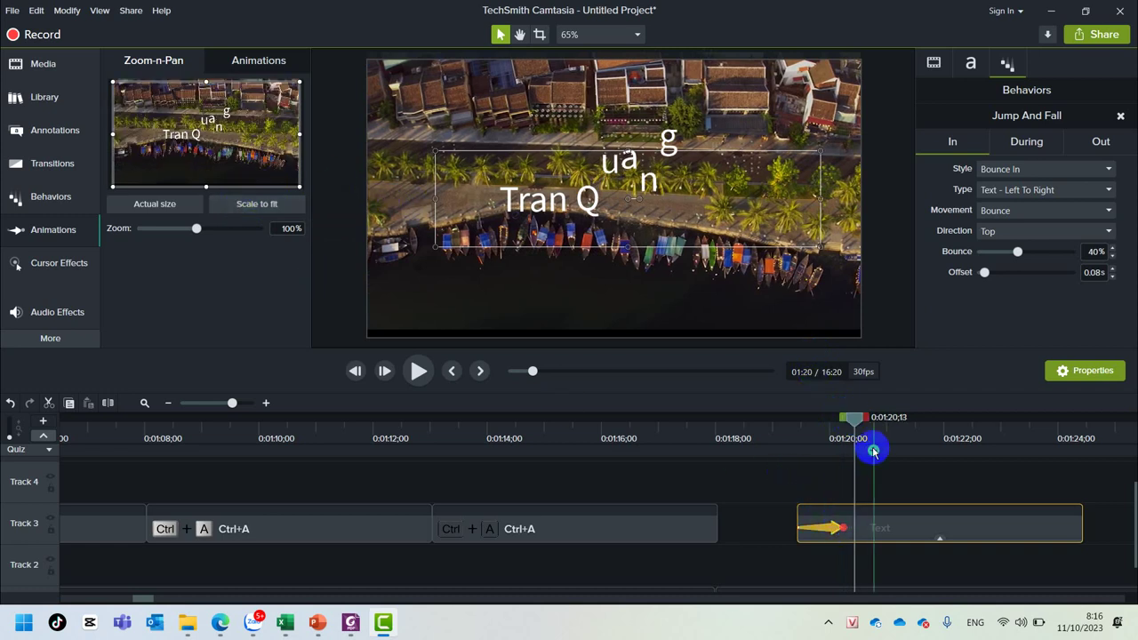
Shorten the Track 1 clip's Drifting in-animation, then compare it with the title's Jump And Fall settings
{"action": "scroll", "coordinate": [862, 533], "scroll_direction": "down", "scroll_amount": 1}
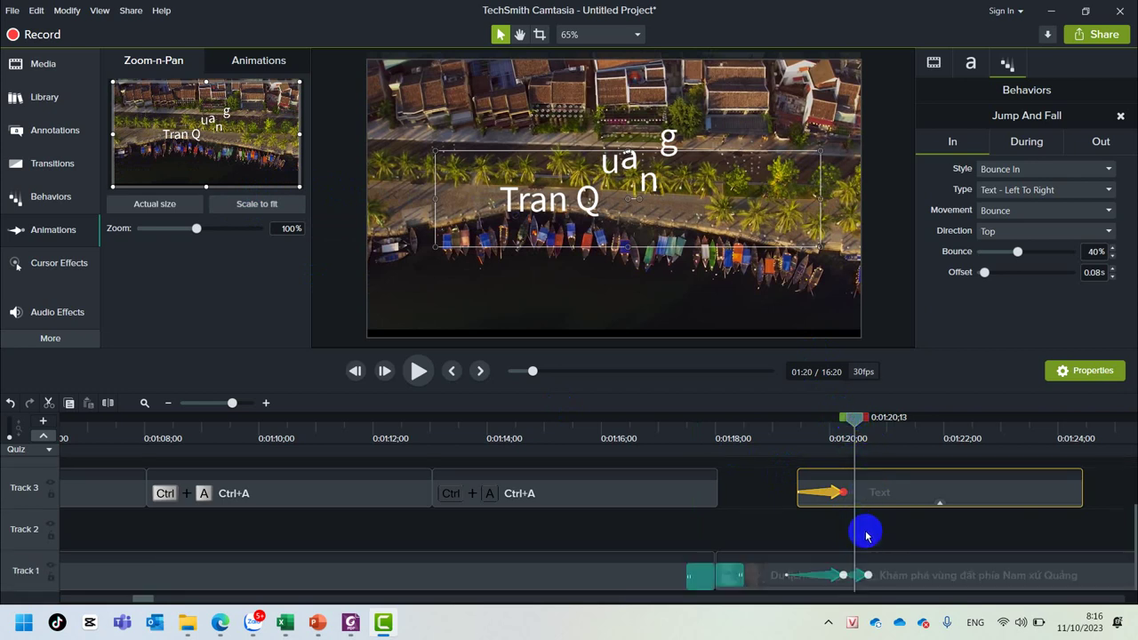
{"action": "left_click", "coordinate": [857, 578]}
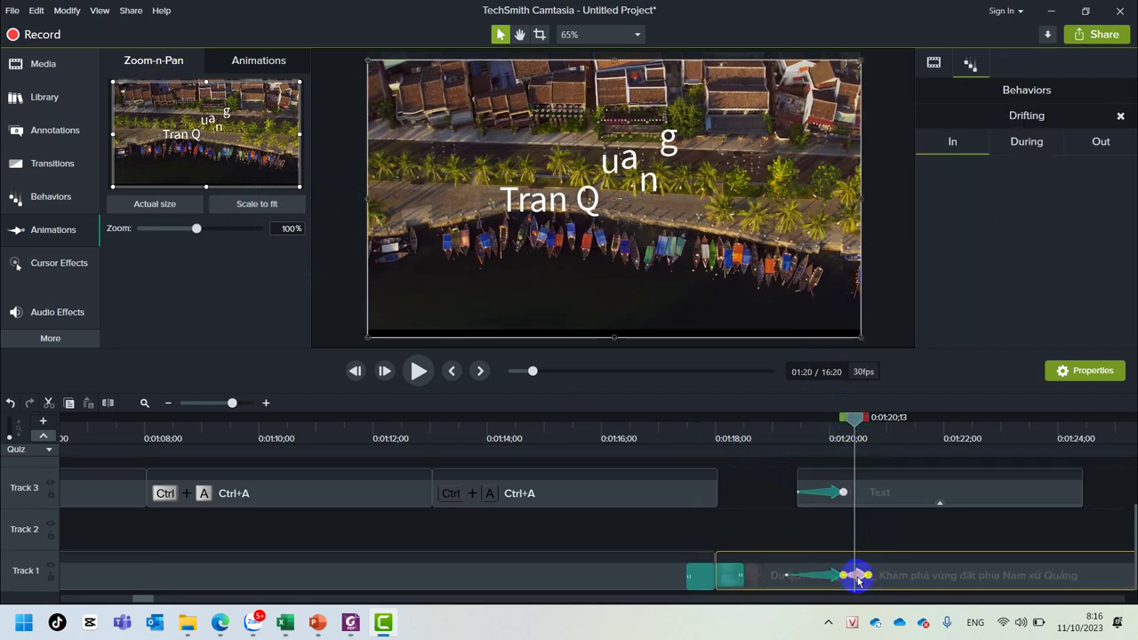
{"action": "left_click_drag", "start_coordinate": [858, 578], "coordinate": [838, 573]}
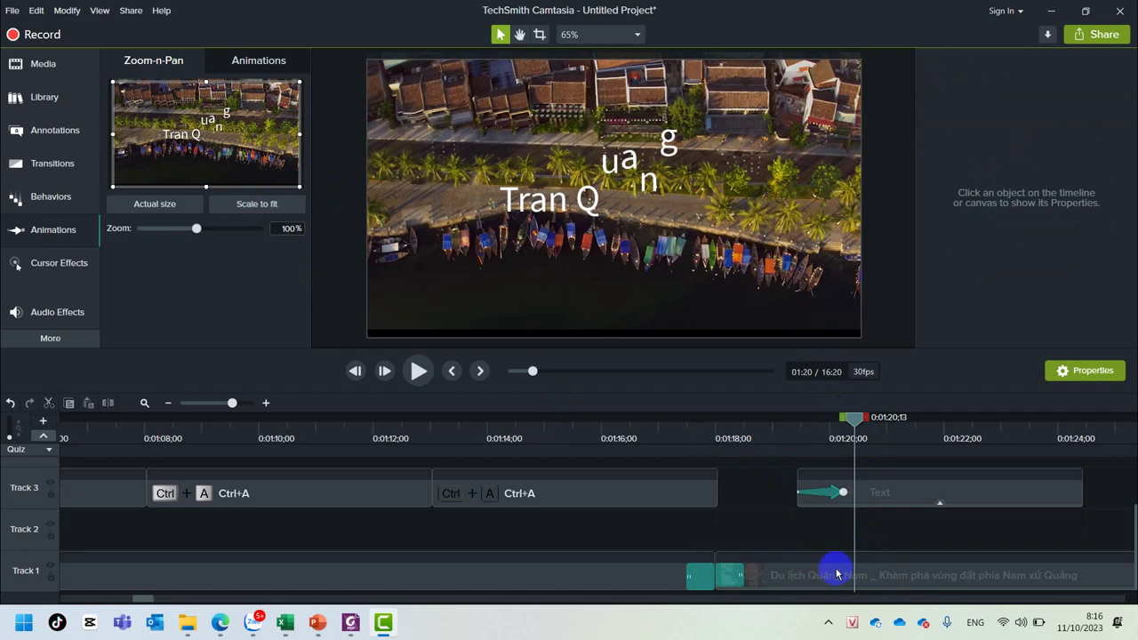
{"action": "left_click_drag", "start_coordinate": [858, 430], "coordinate": [864, 416]}
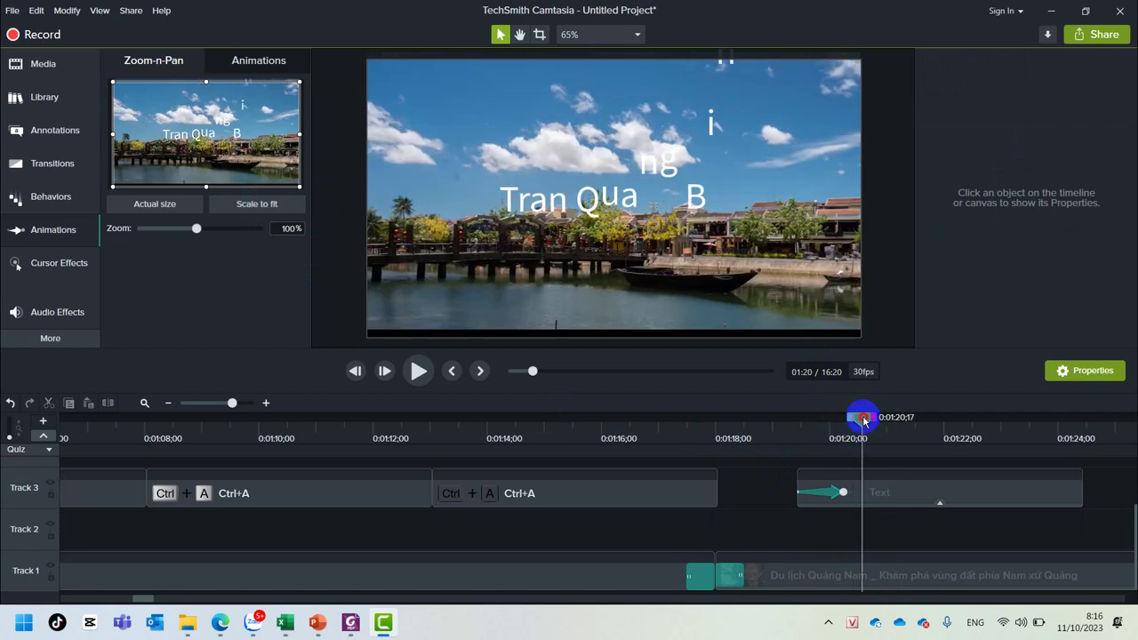
{"action": "left_click", "coordinate": [252, 206]}
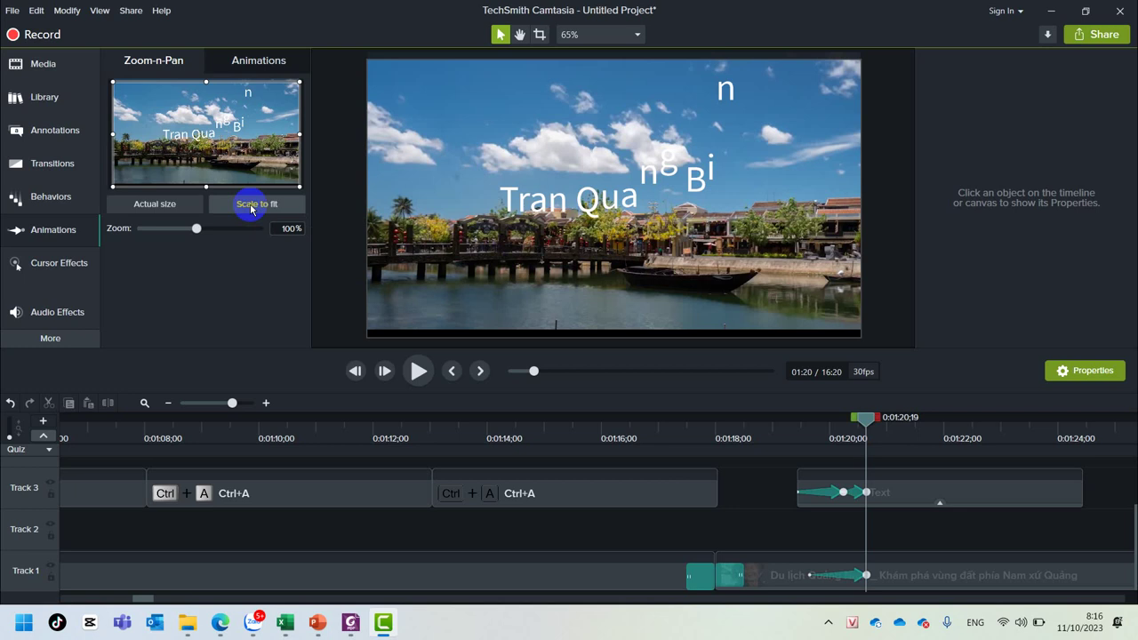
{"action": "left_click", "coordinate": [856, 579]}
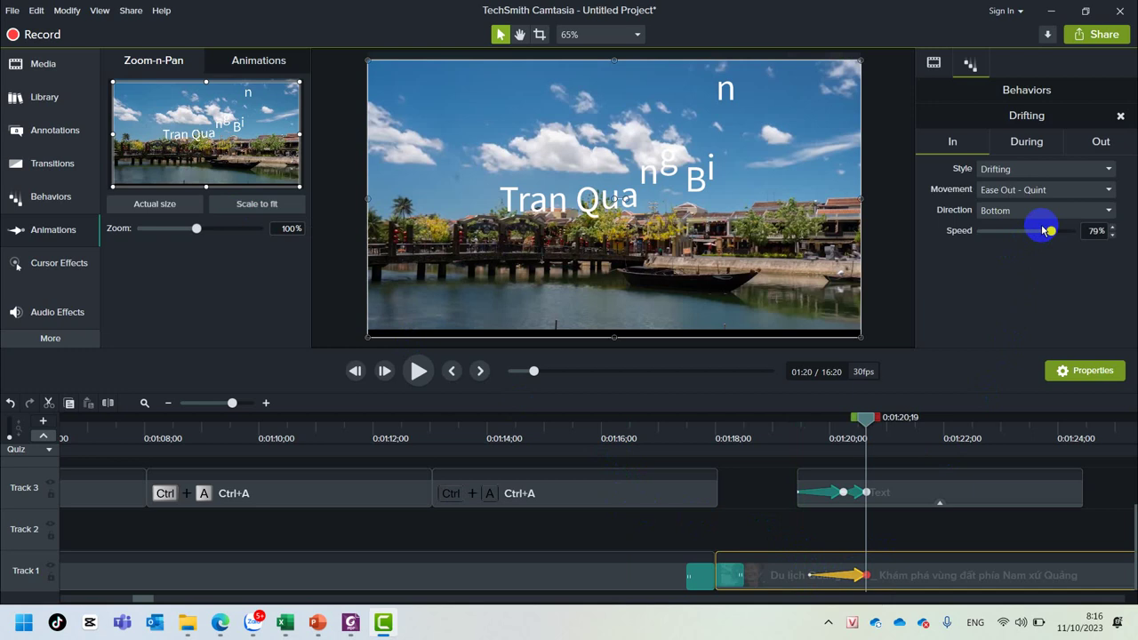
{"action": "left_click", "coordinate": [853, 500]}
{"action": "left_click", "coordinate": [855, 576]}
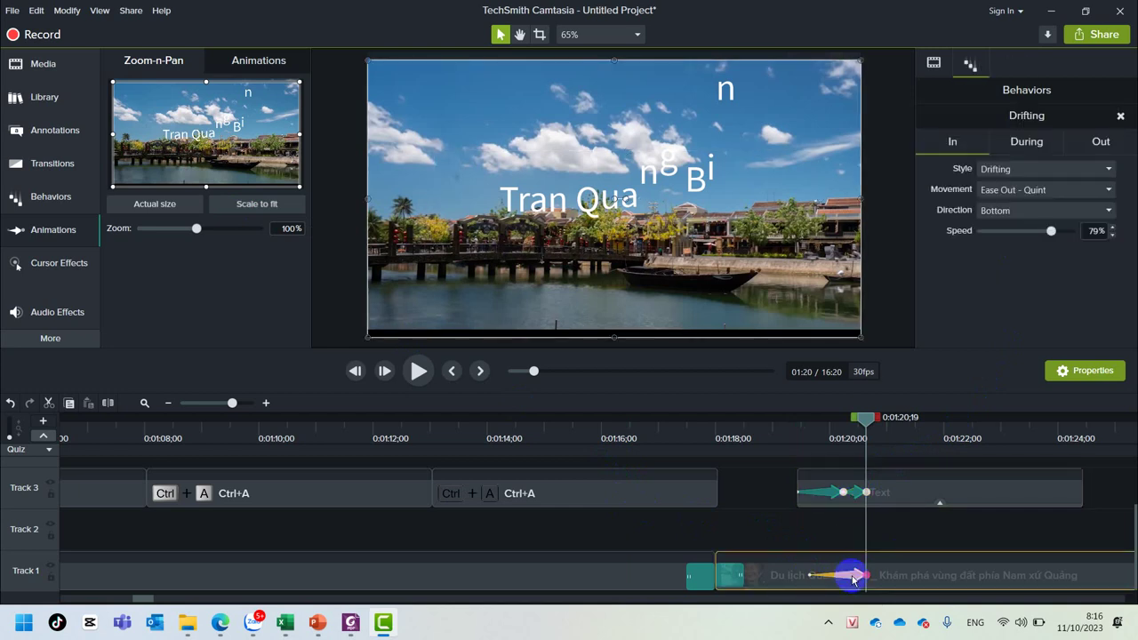
Lengthen the Track 1 Drifting in-animation and preview it with the title around 1:20–1:21
{"action": "left_click_drag", "start_coordinate": [864, 417], "coordinate": [804, 435]}
{"action": "key", "text": "space"}
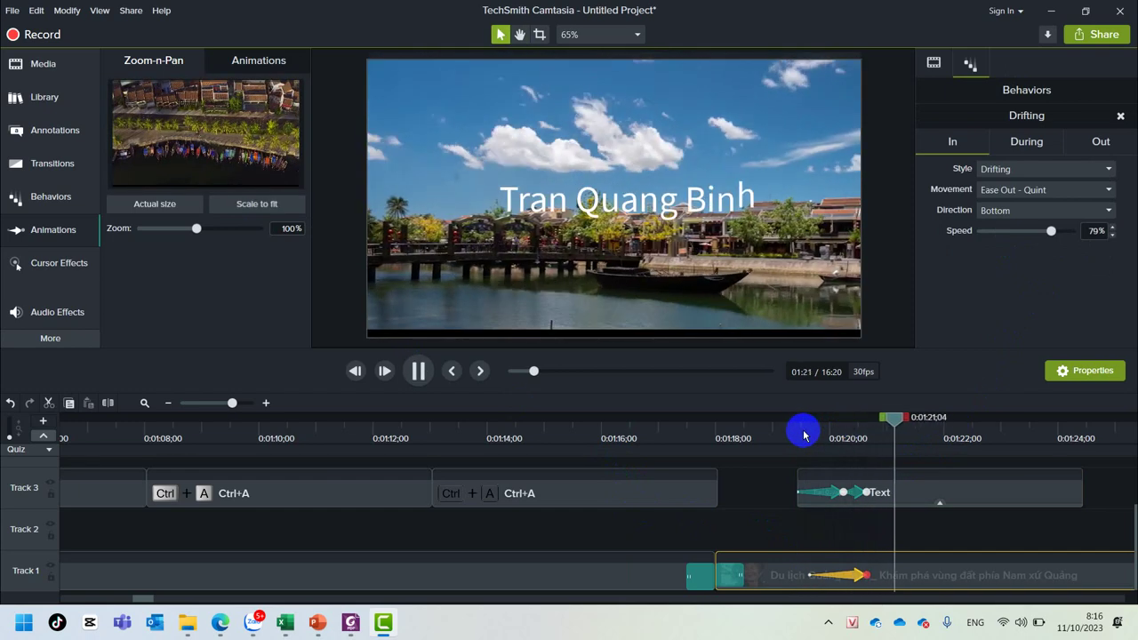
{"action": "key", "text": "space"}
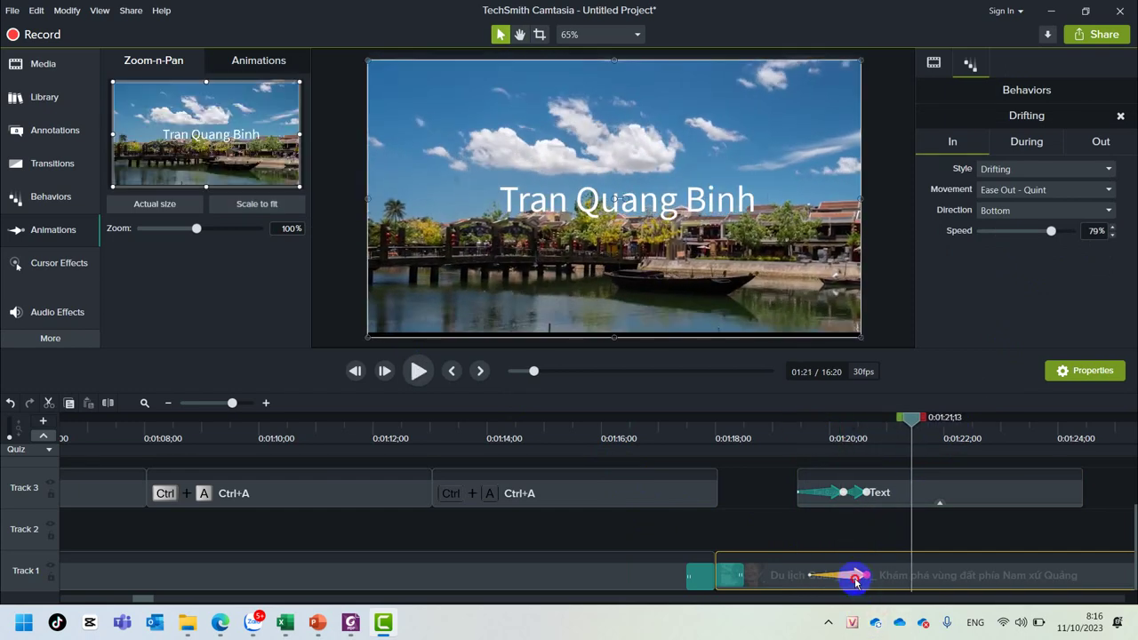
{"action": "left_click_drag", "start_coordinate": [861, 575], "coordinate": [916, 575]}
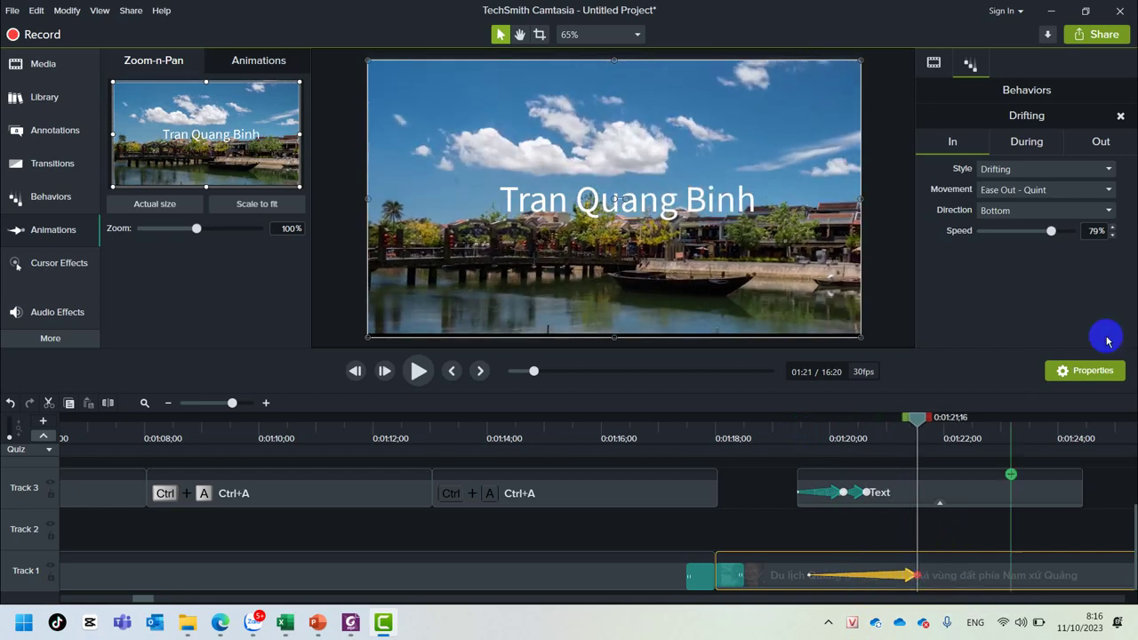
{"action": "left_click", "coordinate": [869, 416]}
{"action": "key", "text": "space"}
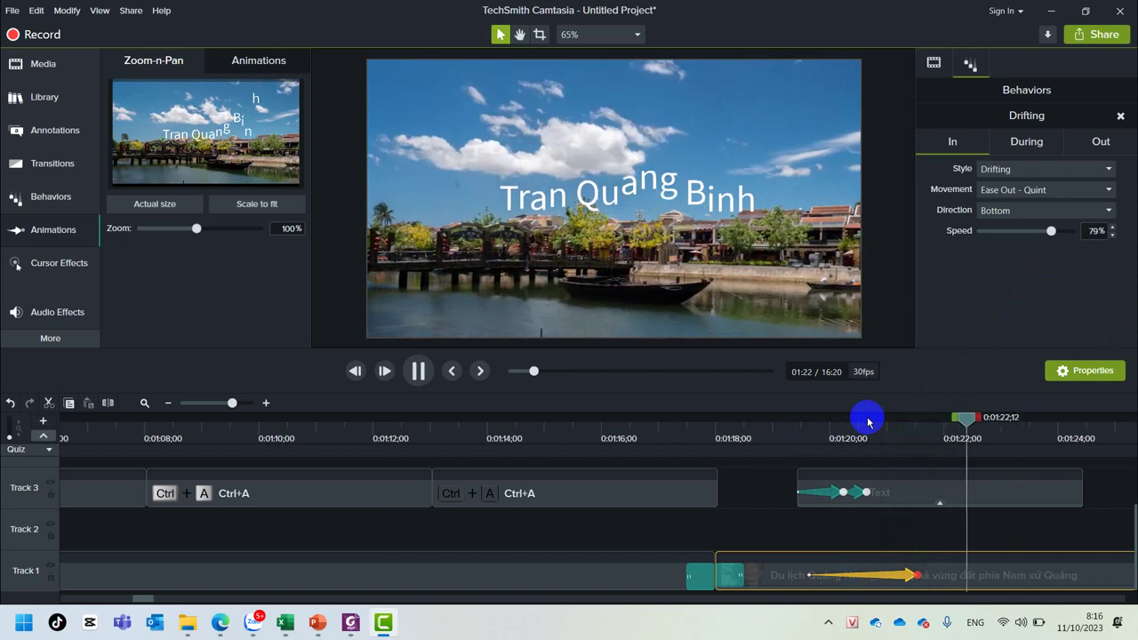
{"action": "key", "text": "space"}
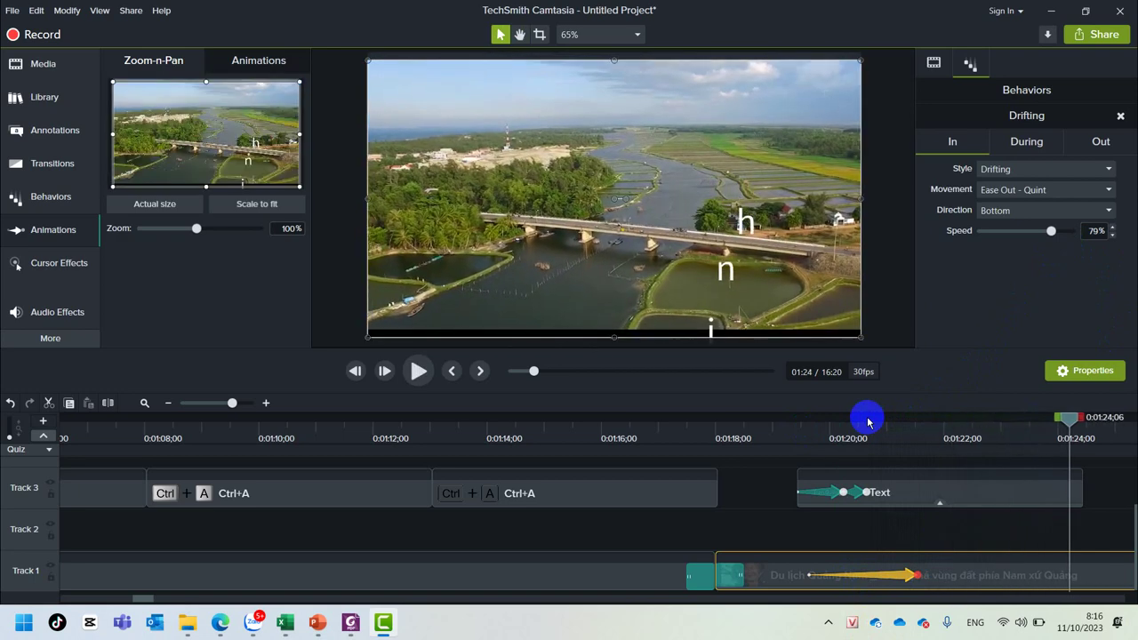
{"action": "left_click", "coordinate": [902, 428]}
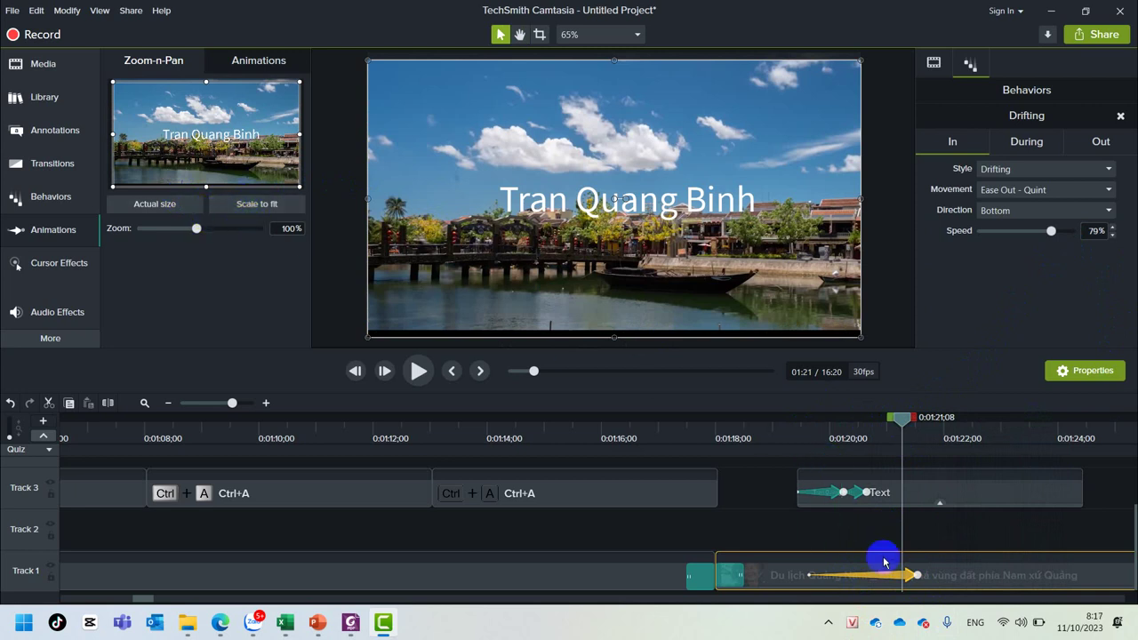
Lower the Drifting speed to 9% with Ease Out - Quint from the bottom, replaying the slower drift
{"action": "left_click_drag", "start_coordinate": [1055, 235], "coordinate": [989, 230]}
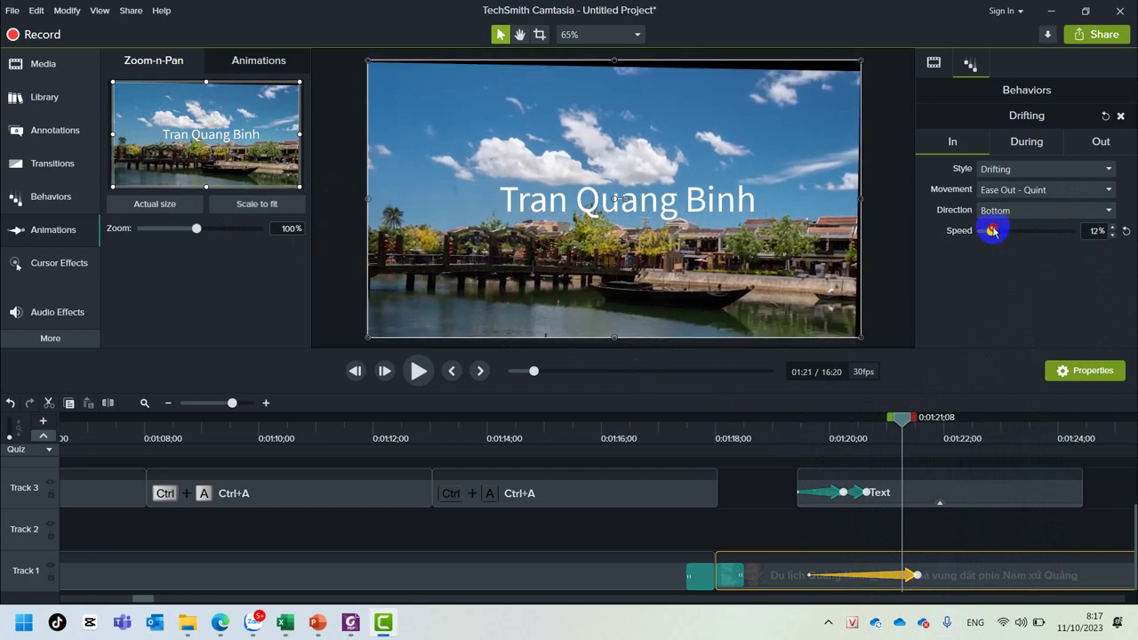
{"action": "left_click_drag", "start_coordinate": [897, 423], "coordinate": [849, 420]}
{"action": "key", "text": "space"}
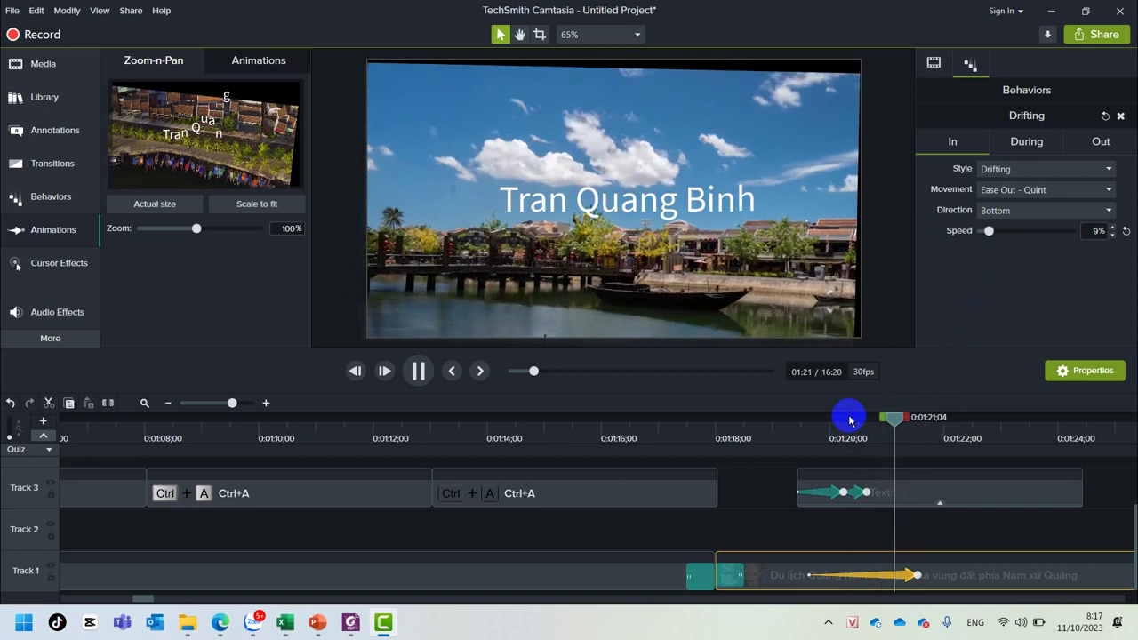
{"action": "key", "text": "space"}
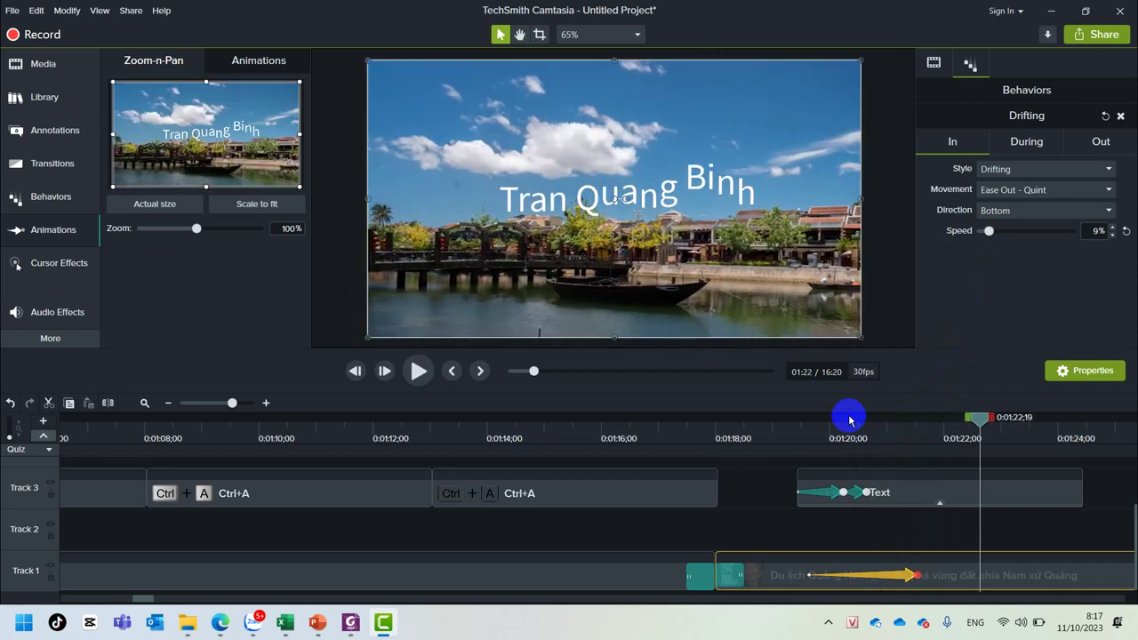
{"action": "left_click_drag", "start_coordinate": [966, 426], "coordinate": [784, 434]}
{"action": "key", "text": "space"}
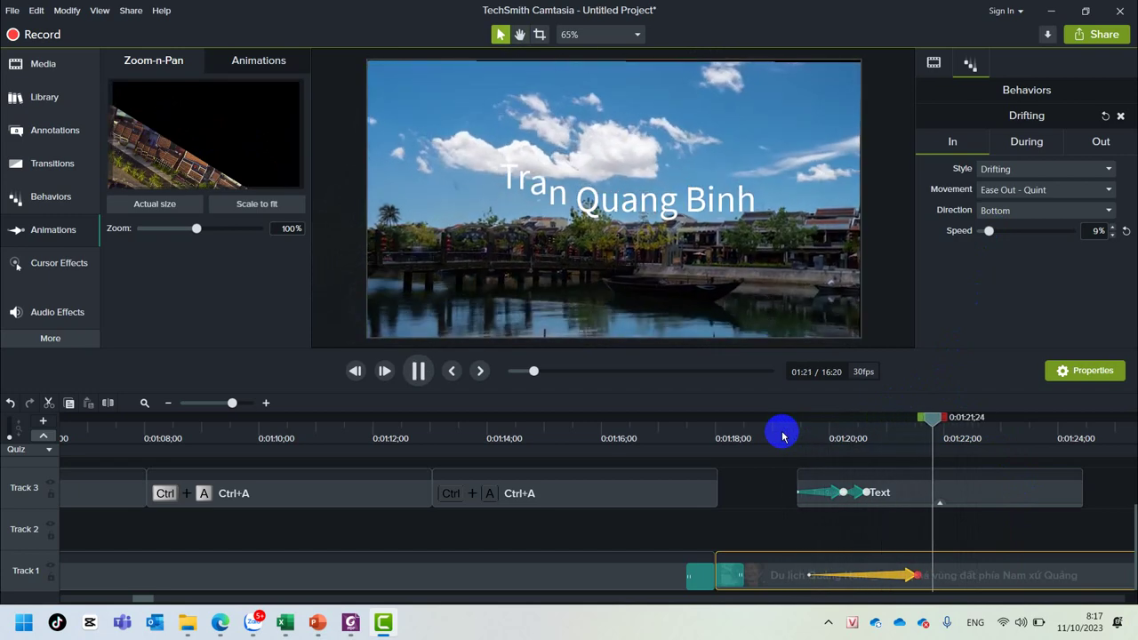
{"action": "key", "text": "space"}
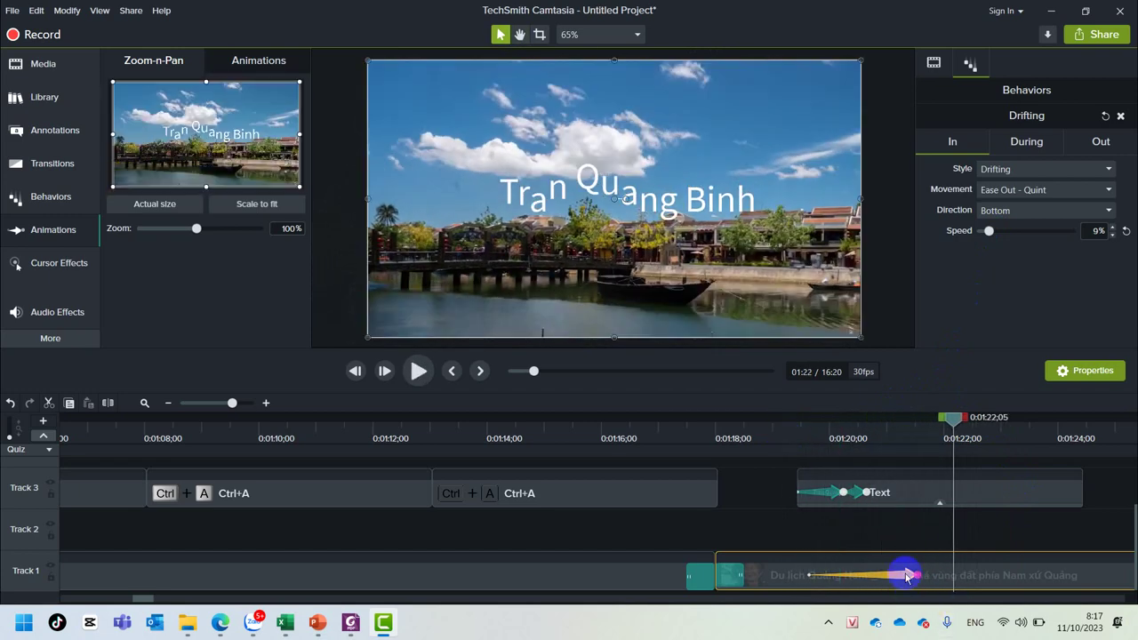
{"action": "left_click_drag", "start_coordinate": [953, 419], "coordinate": [894, 423]}
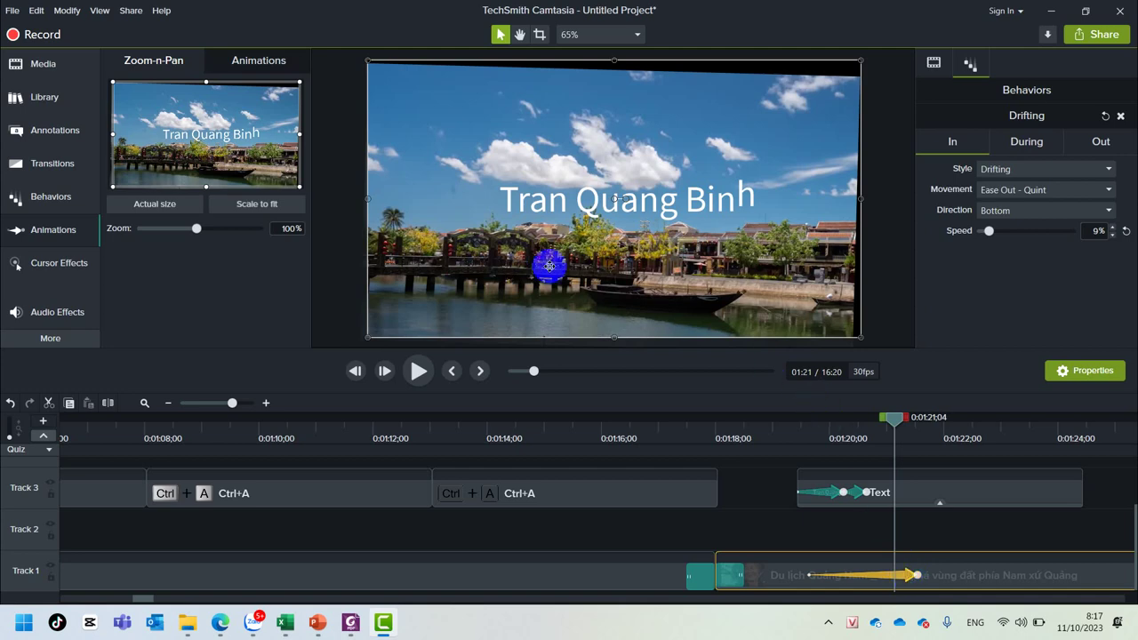
Try zooming the town scene to 129% and preview it with the title
{"action": "left_click_drag", "start_coordinate": [858, 337], "coordinate": [993, 406]}
{"action": "left_click_drag", "start_coordinate": [769, 432], "coordinate": [738, 445]}
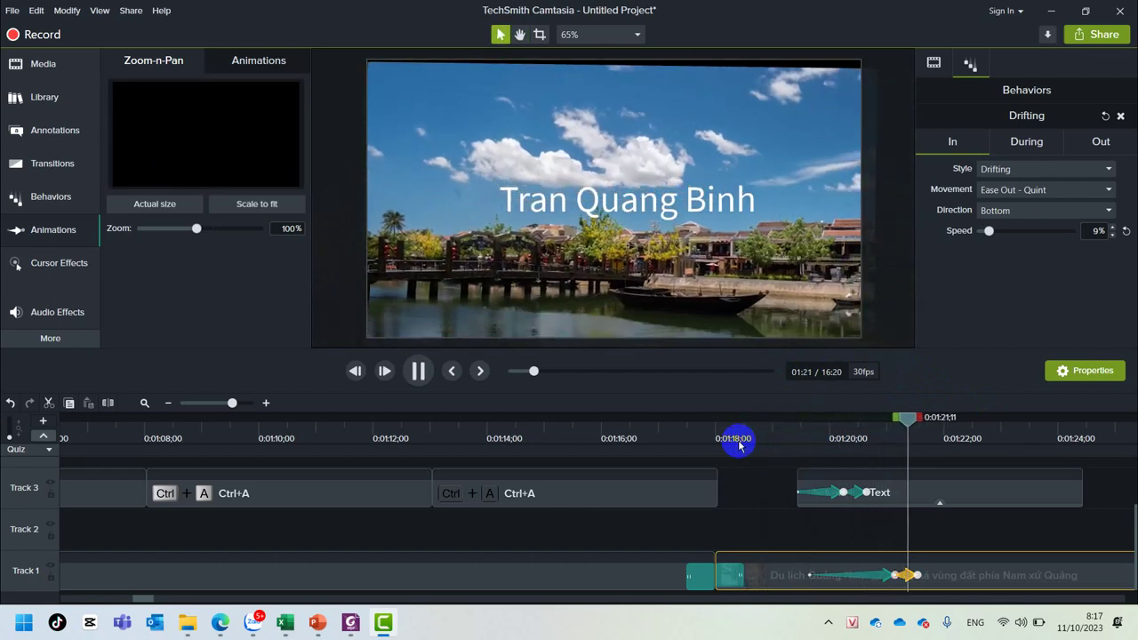
{"action": "key", "text": "space"}
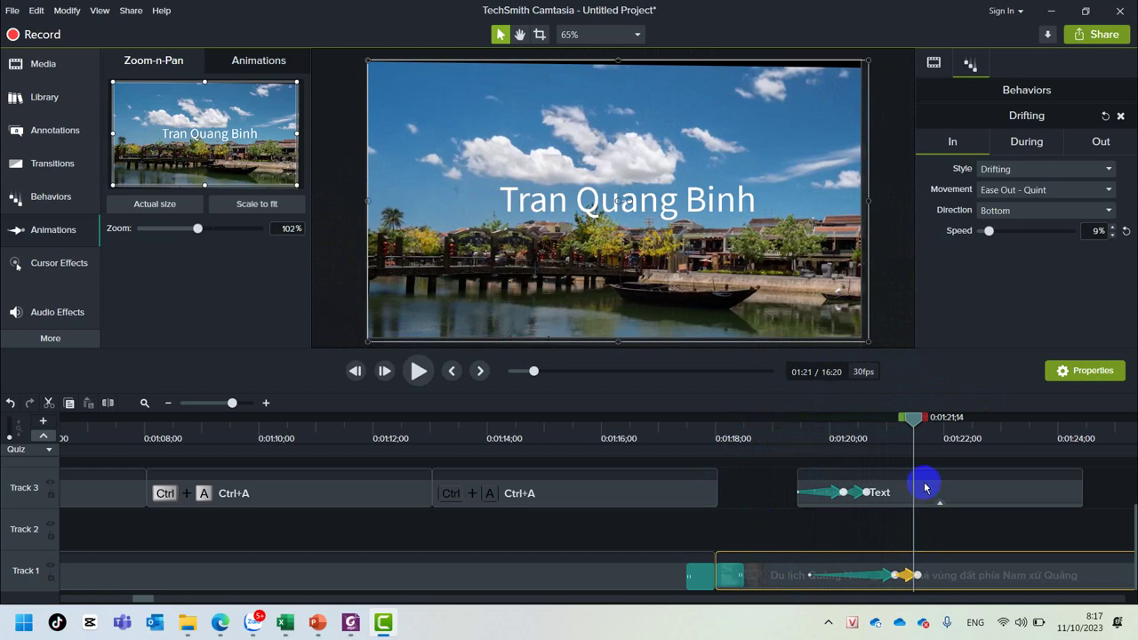
{"action": "left_click_drag", "start_coordinate": [914, 423], "coordinate": [909, 430]}
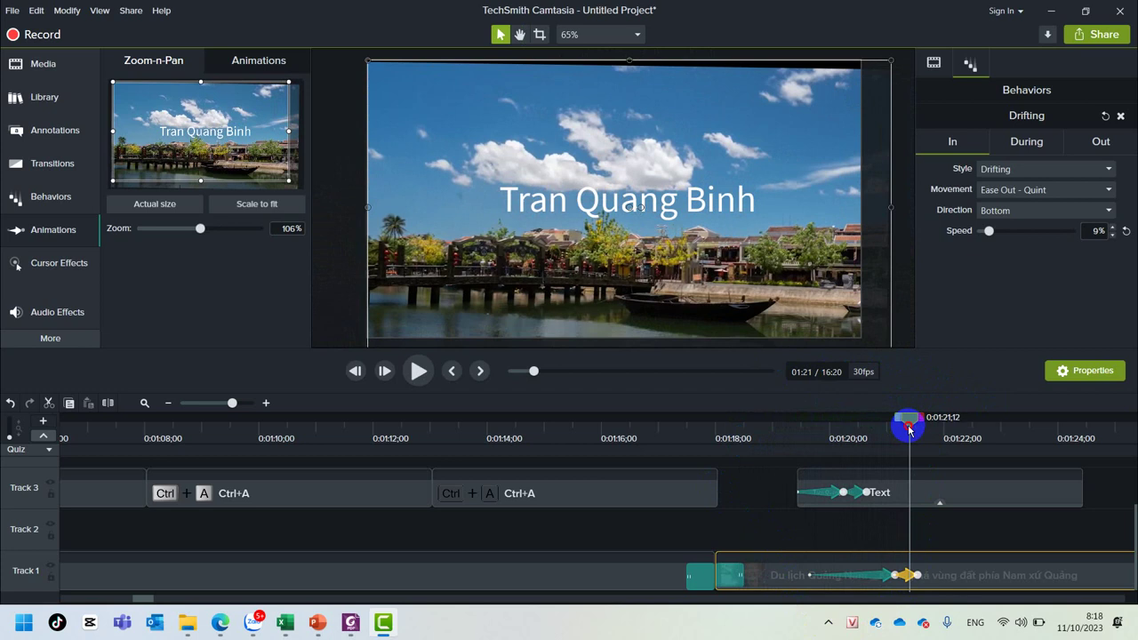
{"action": "left_click_drag", "start_coordinate": [368, 59], "coordinate": [323, 51]}
{"action": "left_click", "coordinate": [518, 210]}
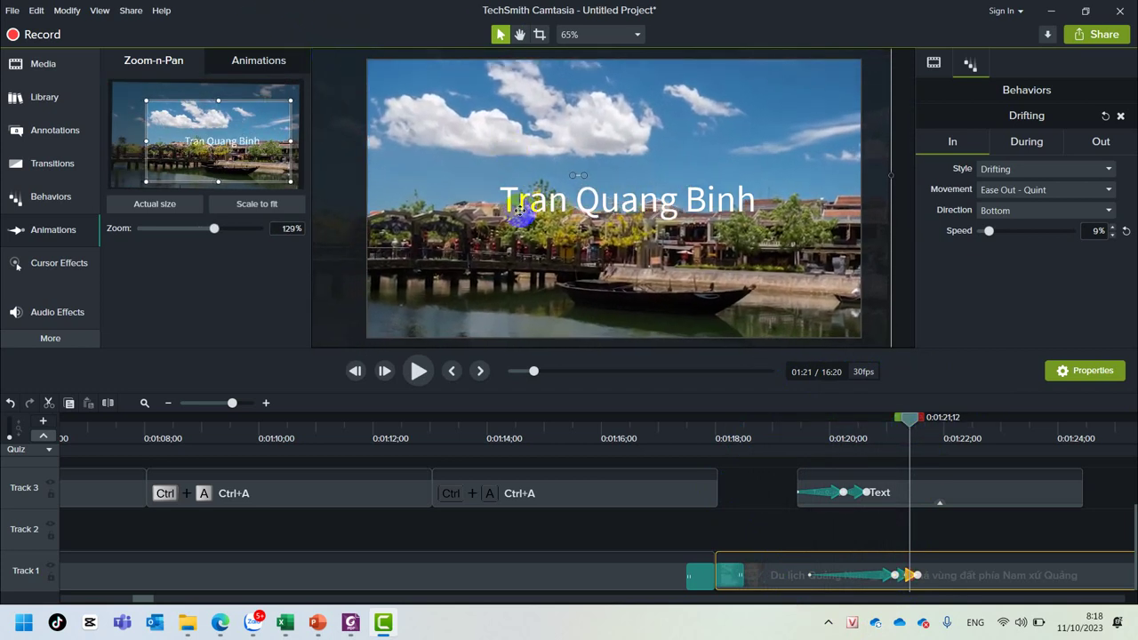
Undo the scene resizing, then refit the town scene to the canvas at about 105%
{"action": "key", "text": "ctrl+z"}
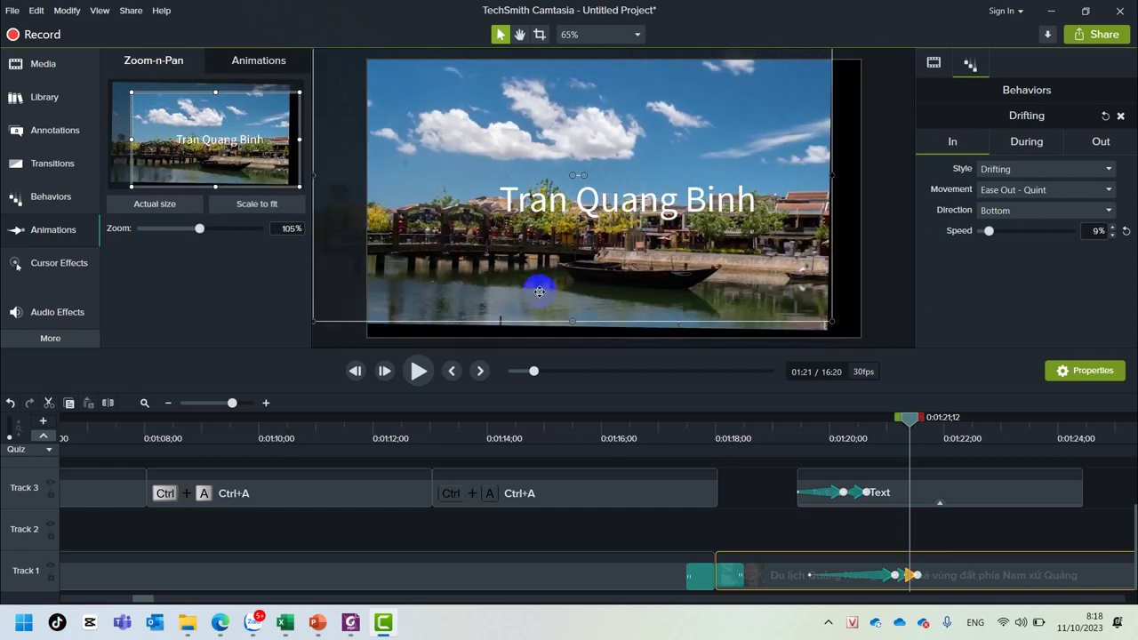
{"action": "key", "text": "ctrl+z"}
{"action": "key", "text": "ctrl+z"}
{"action": "key", "text": "ctrl+z"}
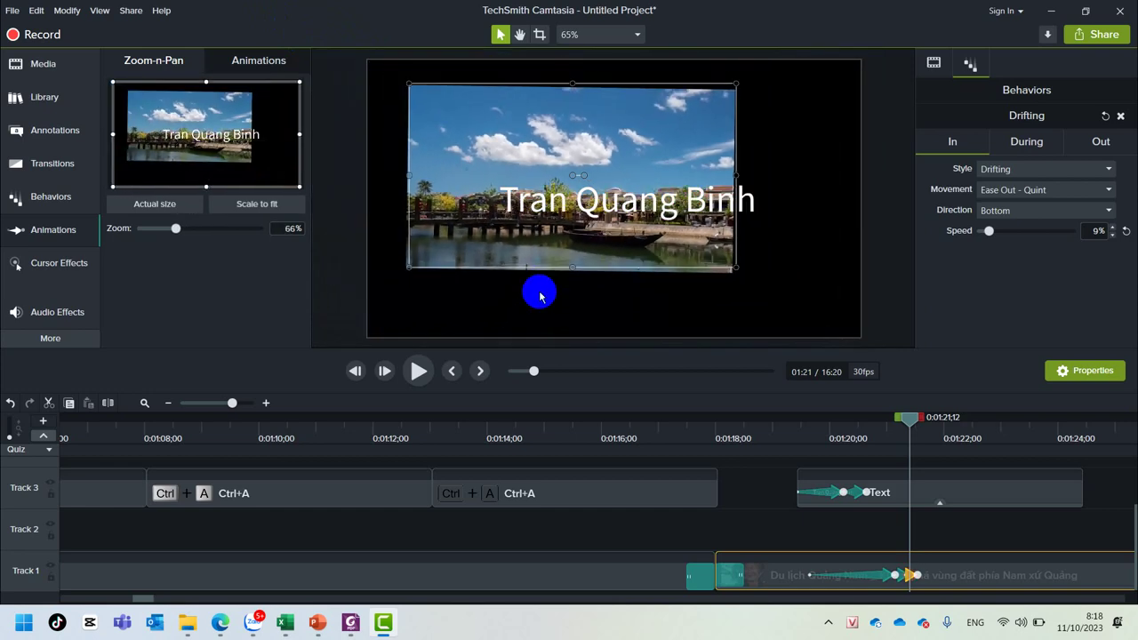
{"action": "key", "text": "ctrl+z"}
{"action": "key", "text": "ctrl+z"}
{"action": "key", "text": "ctrl+z"}
{"action": "key", "text": "ctrl+z"}
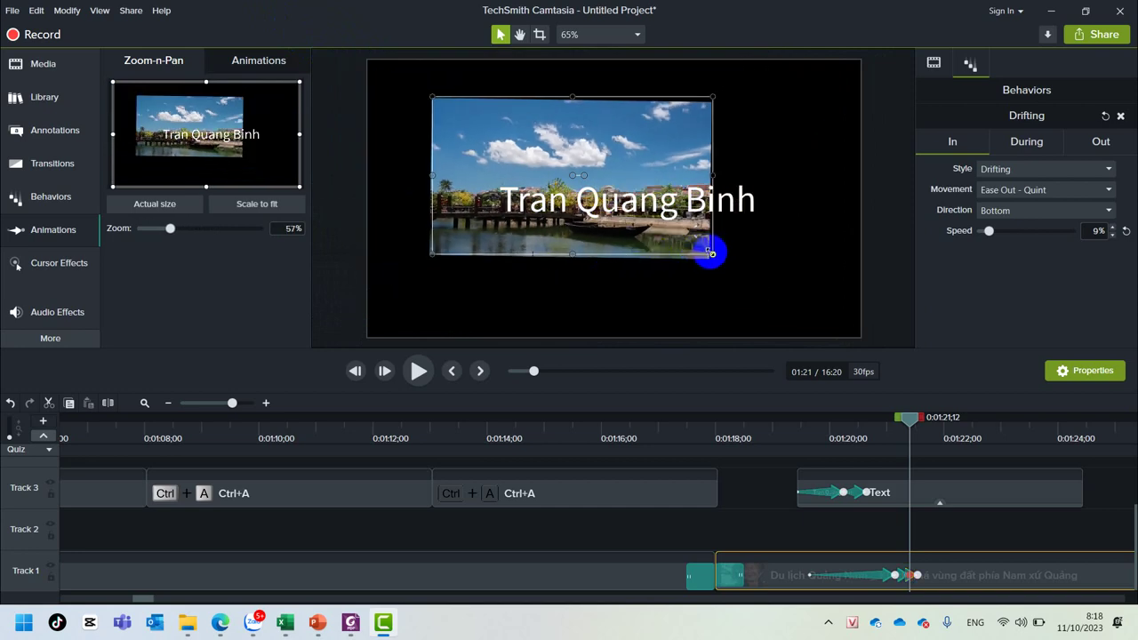
{"action": "left_click_drag", "start_coordinate": [712, 255], "coordinate": [725, 195]}
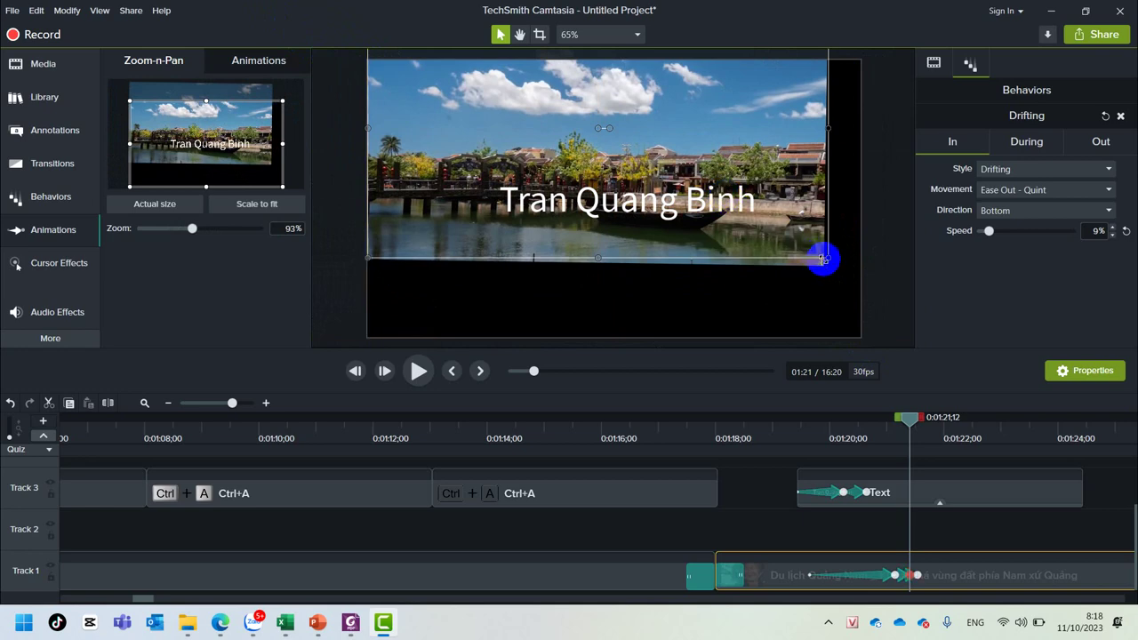
{"action": "left_click_drag", "start_coordinate": [825, 257], "coordinate": [892, 336]}
{"action": "left_click", "coordinate": [914, 423]}
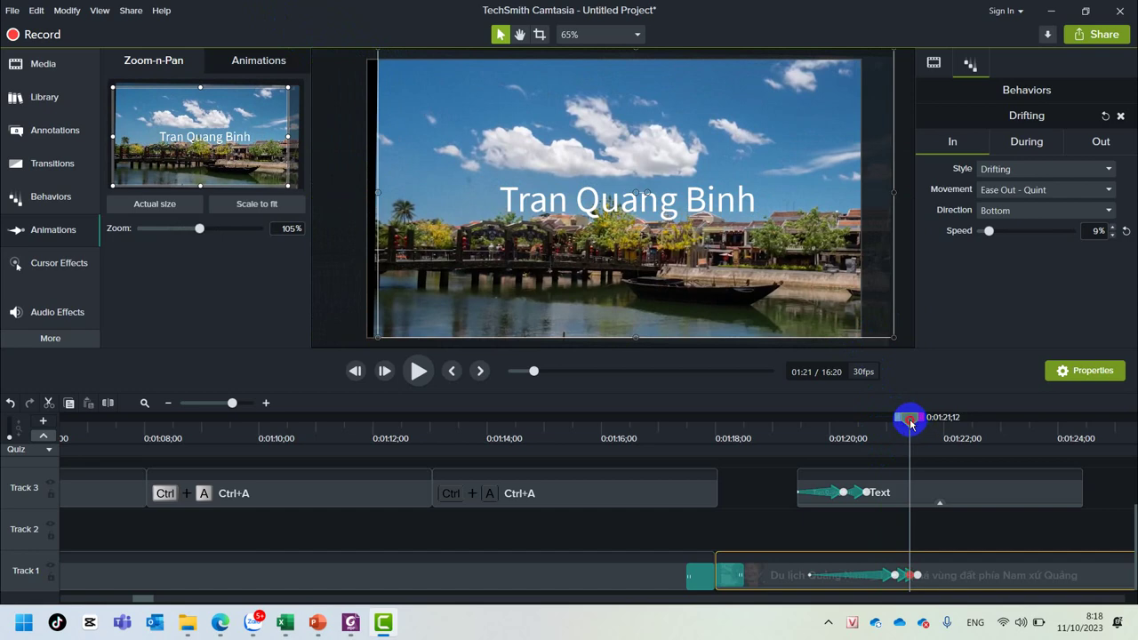
{"action": "left_click_drag", "start_coordinate": [910, 425], "coordinate": [910, 424]}
Undo the scene zoom animation and raise the title's Drifting speed to 38%
{"action": "key", "text": "ctrl+z"}
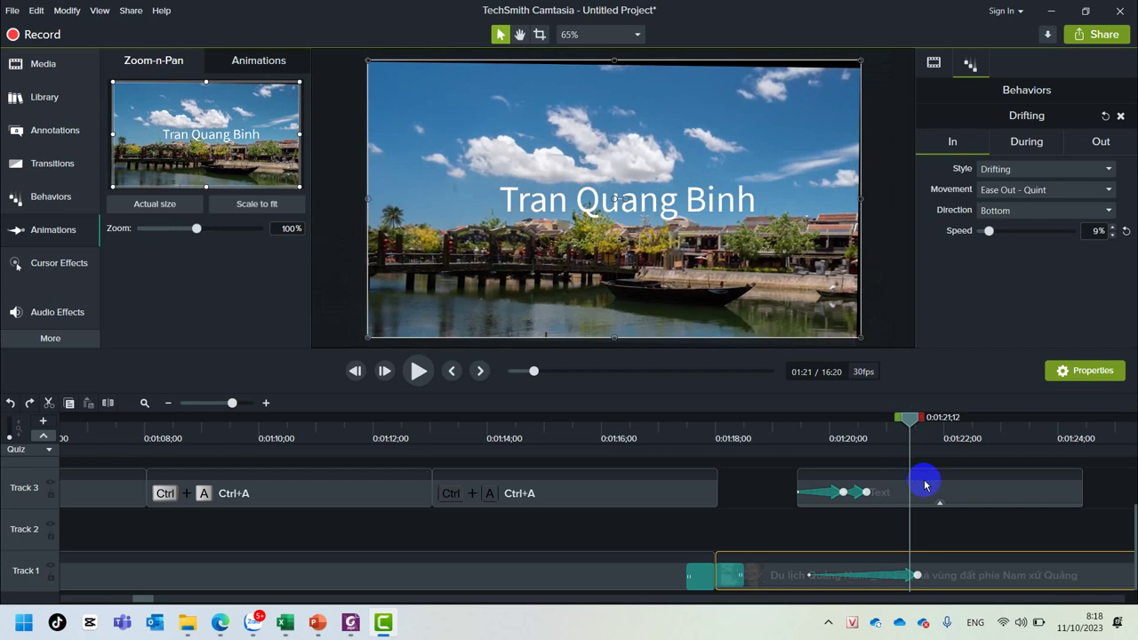
{"action": "key", "text": "ctrl+z"}
{"action": "key", "text": "ctrl+z"}
{"action": "key", "text": "ctrl+z"}
{"action": "key", "text": "ctrl+z"}
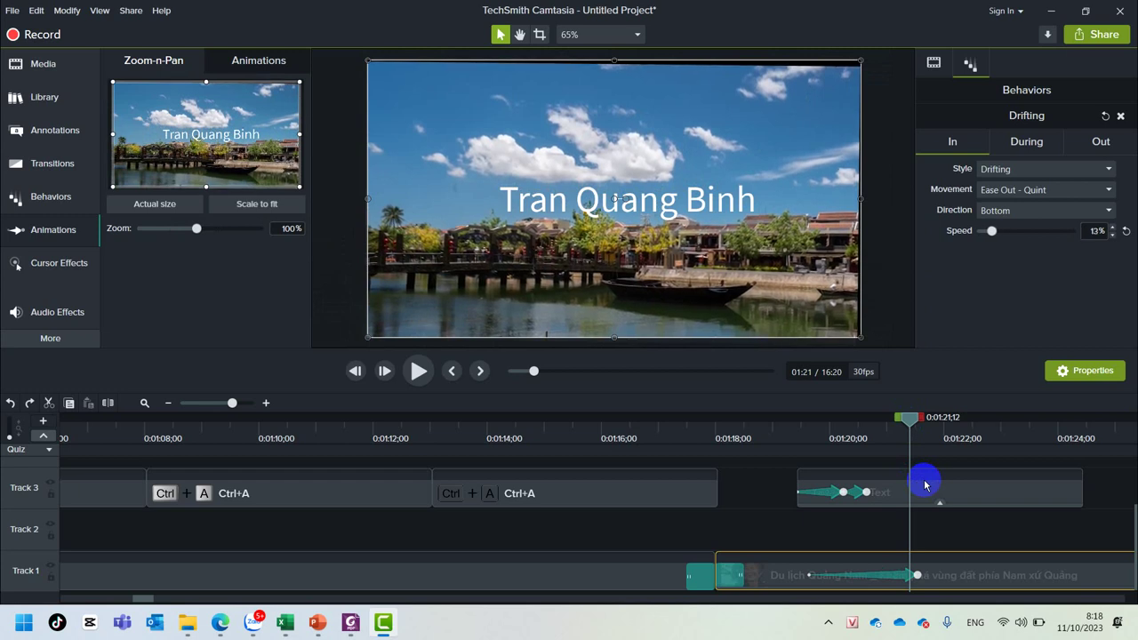
{"action": "key", "text": "ctrl+z"}
{"action": "key", "text": "ctrl+z"}
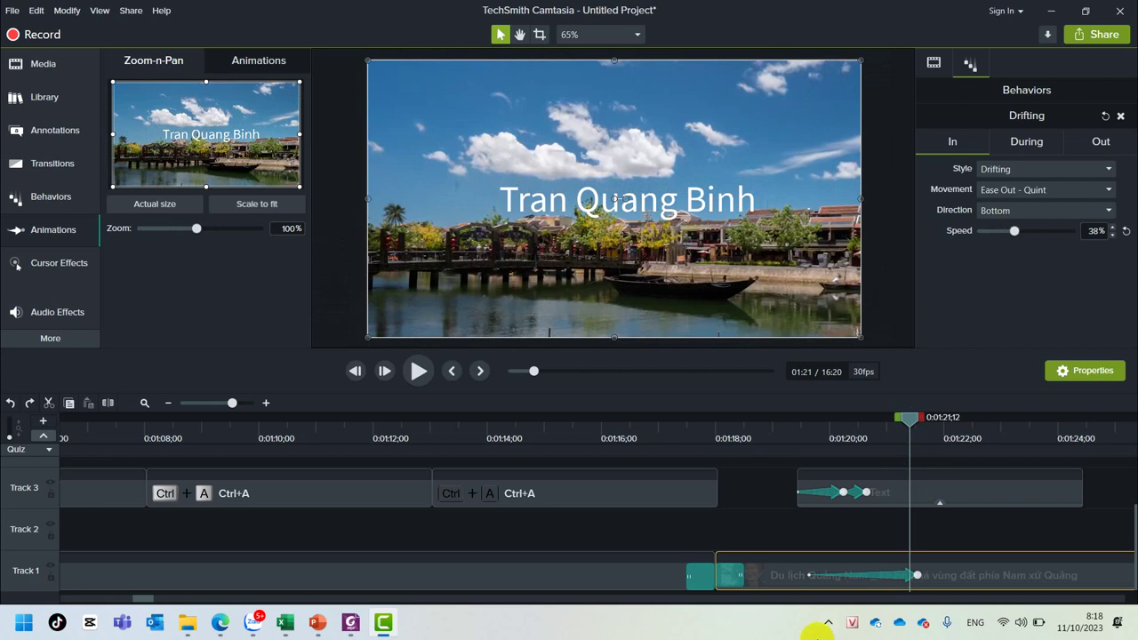
{"action": "mouse_move", "coordinate": [144, 596]}
{"action": "left_mouse_down"}
{"action": "mouse_move", "coordinate": [181, 601]}
{"action": "mouse_move", "coordinate": [157, 601]}
{"action": "left_mouse_up"}
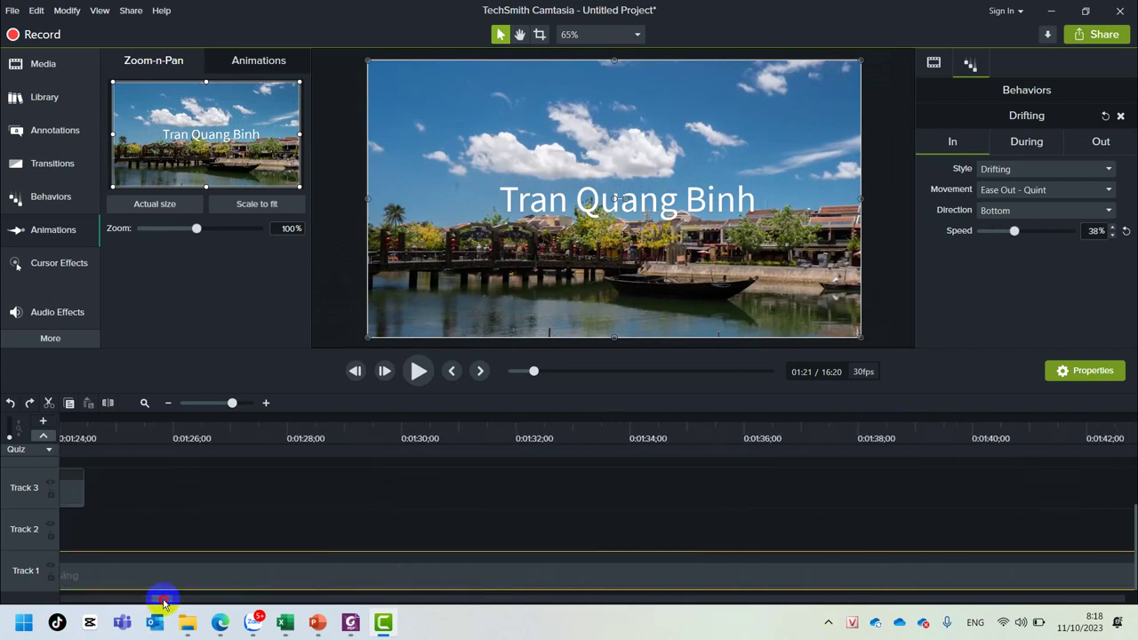
Add a Scale-to-fit zoom animation at 1:25 on the aerial river clip and lengthen it
{"action": "left_click", "coordinate": [379, 435]}
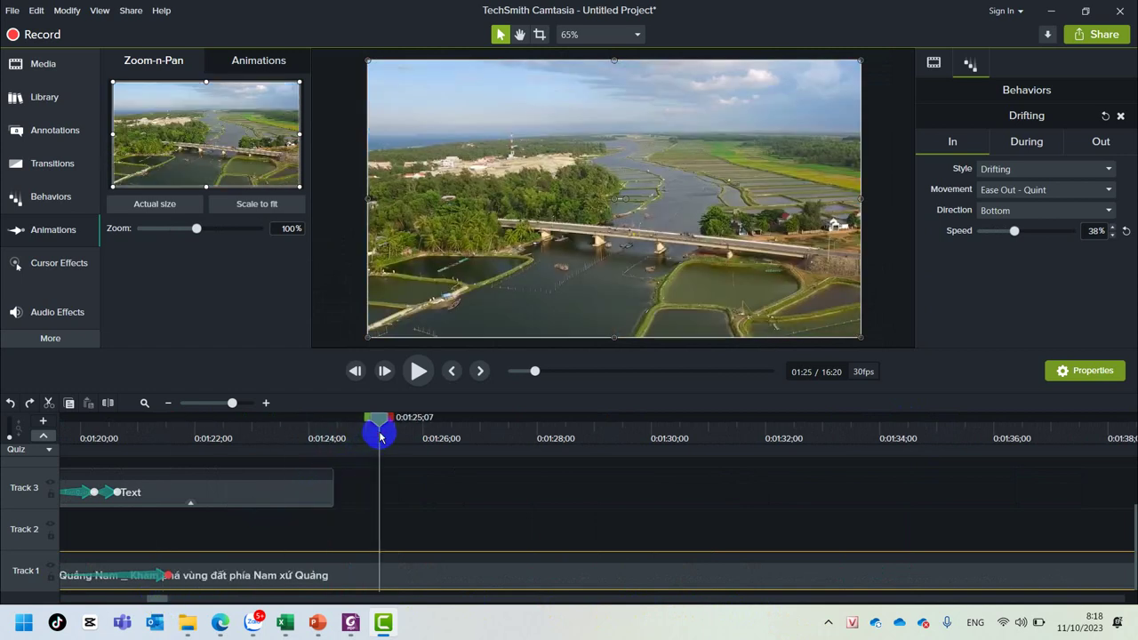
{"action": "left_click", "coordinate": [249, 207]}
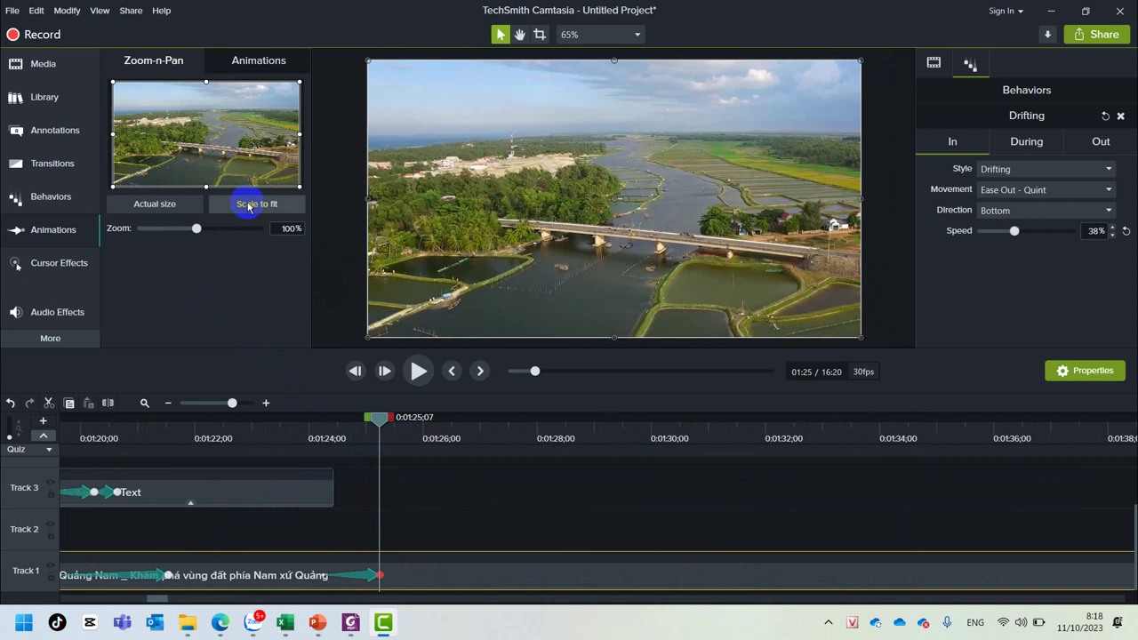
{"action": "left_click", "coordinate": [371, 576]}
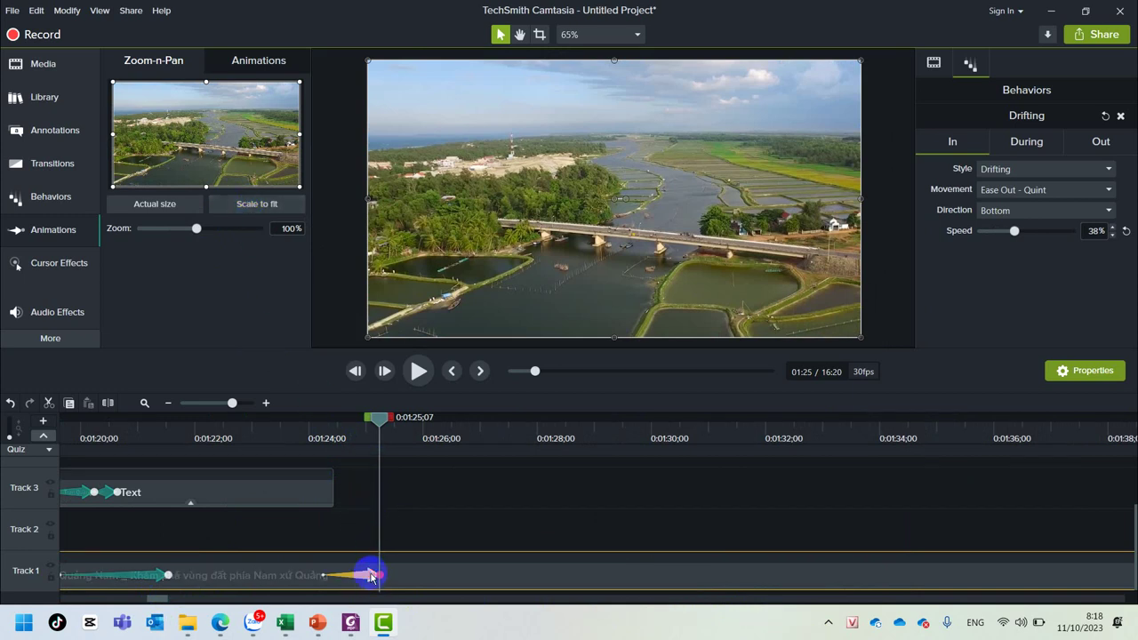
{"action": "left_click_drag", "start_coordinate": [380, 574], "coordinate": [416, 575]}
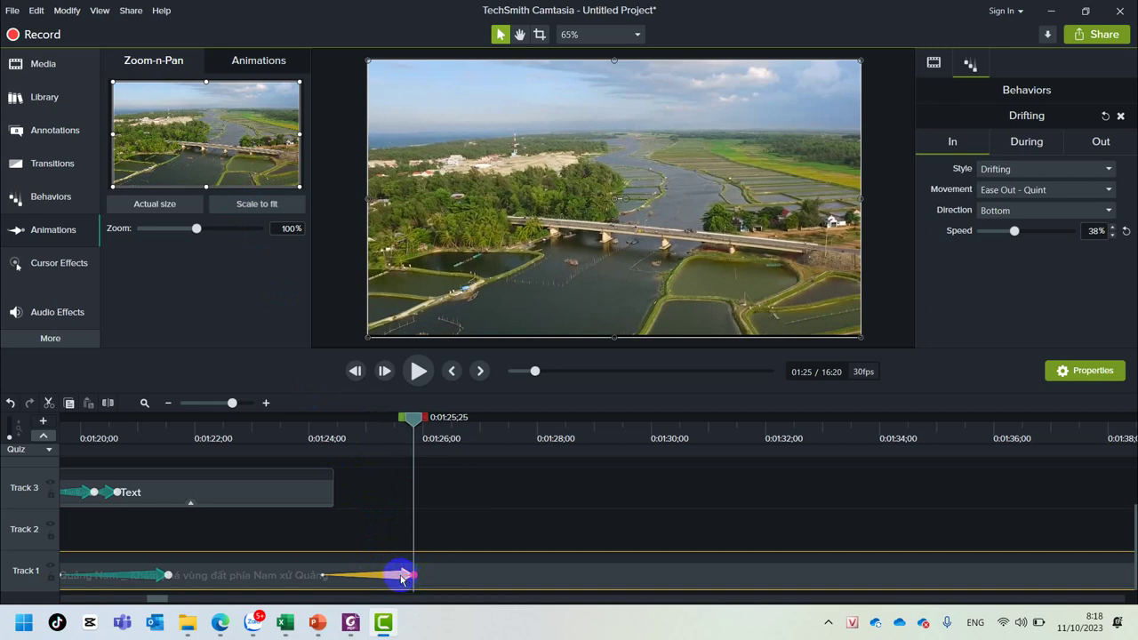
{"action": "left_click", "coordinate": [554, 284]}
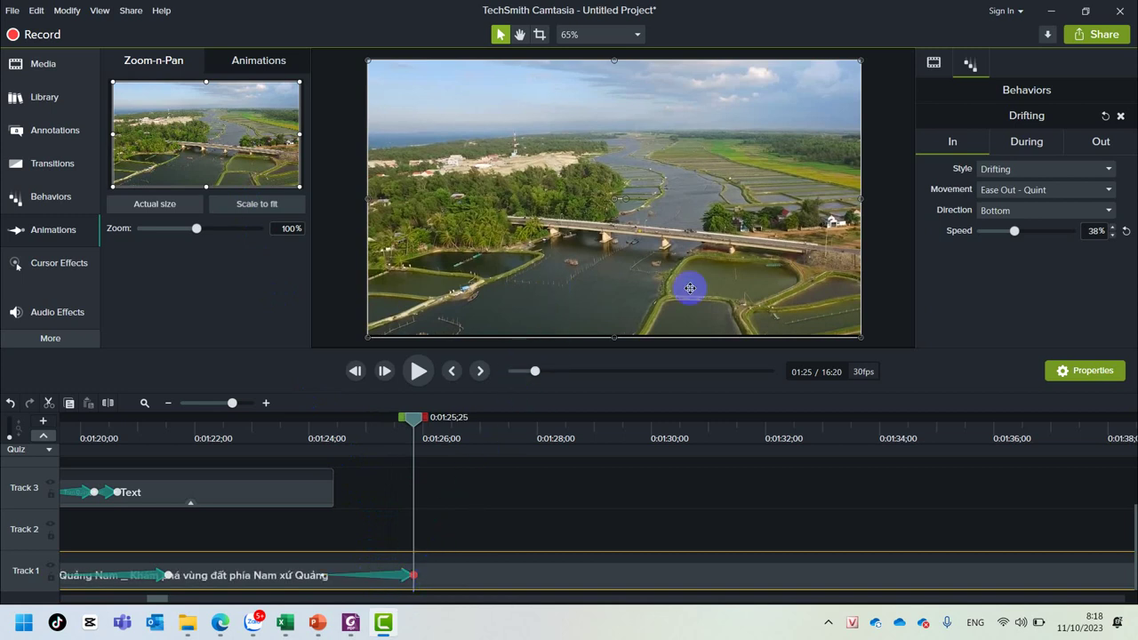
Enlarge the river clip to 150%, shift it up-left onto the bridge, and preview the zoom
{"action": "left_click_drag", "start_coordinate": [861, 337], "coordinate": [1082, 470]}
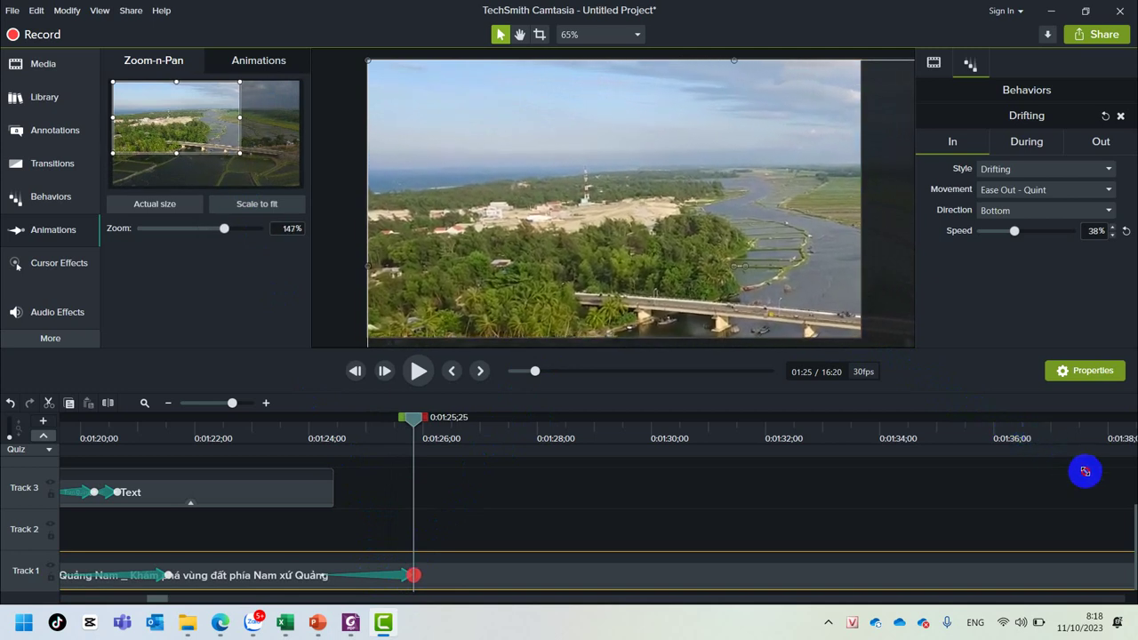
{"action": "left_click_drag", "start_coordinate": [711, 275], "coordinate": [584, 220]}
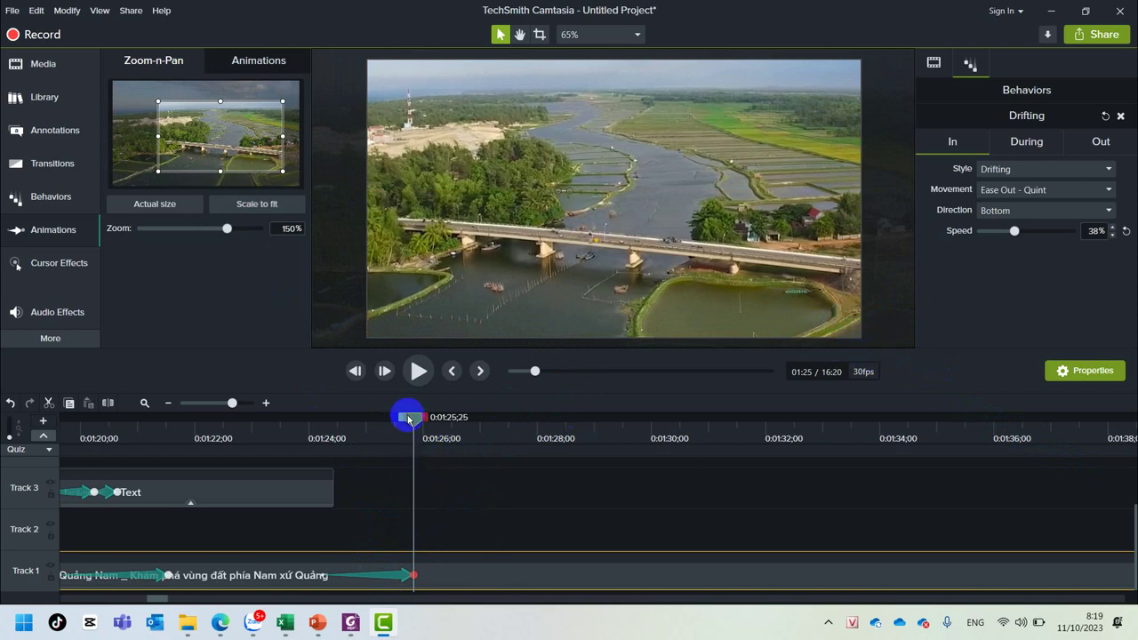
{"action": "left_click_drag", "start_coordinate": [412, 419], "coordinate": [260, 423]}
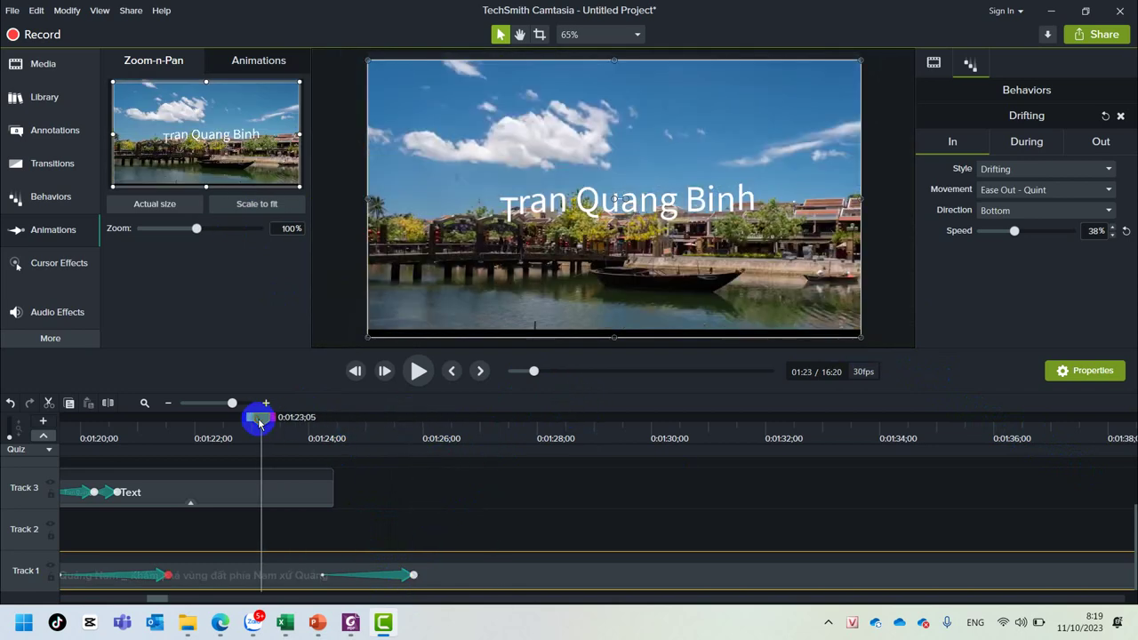
{"action": "key", "text": "space"}
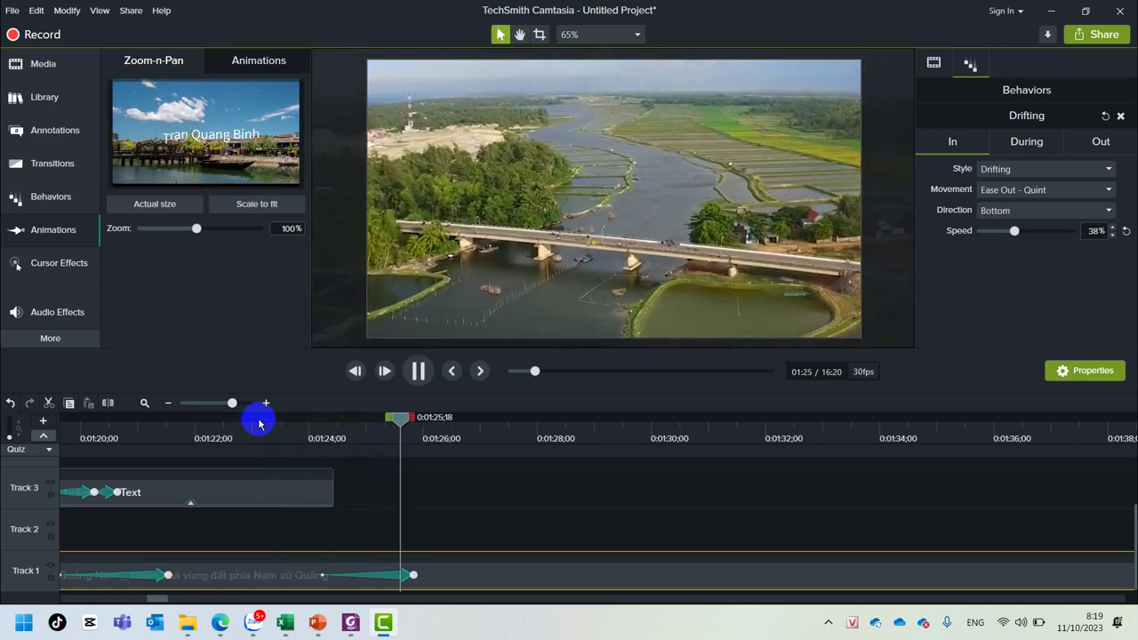
{"action": "key", "text": "space"}
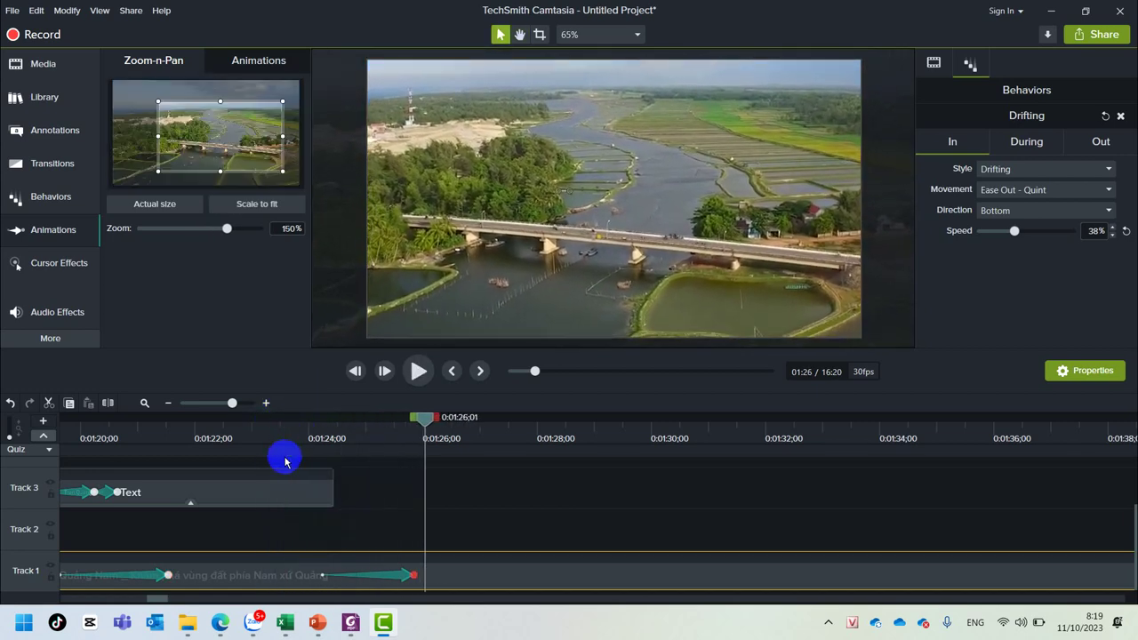
{"action": "left_click", "coordinate": [395, 576]}
{"action": "left_click_drag", "start_coordinate": [421, 423], "coordinate": [369, 435]}
{"action": "scroll", "coordinate": [769, 294], "scroll_direction": "down", "scroll_amount": 5}
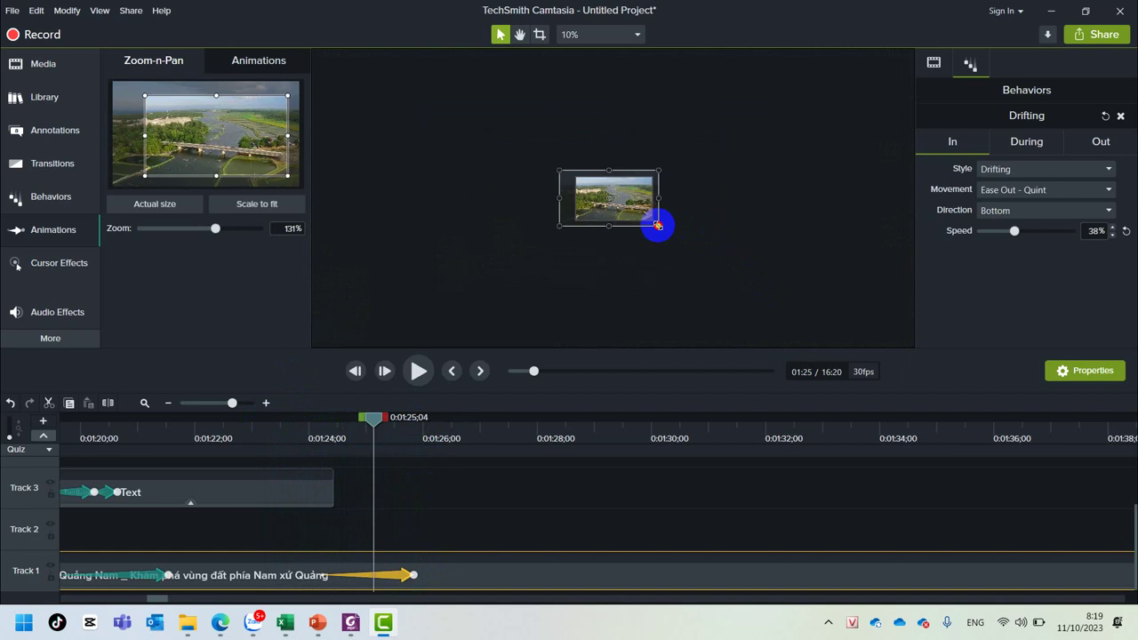
{"action": "left_click_drag", "start_coordinate": [657, 226], "coordinate": [596, 182]}
{"action": "left_click_drag", "start_coordinate": [702, 238], "coordinate": [797, 294]}
{"action": "left_click_drag", "start_coordinate": [623, 202], "coordinate": [590, 163]}
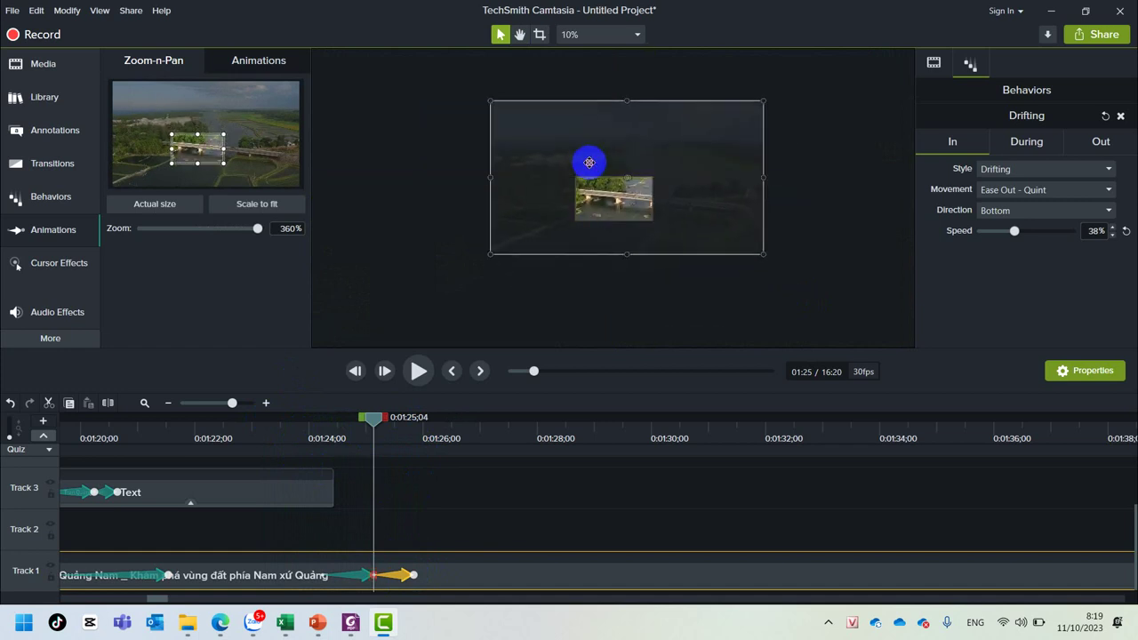
{"action": "left_click", "coordinate": [635, 284]}
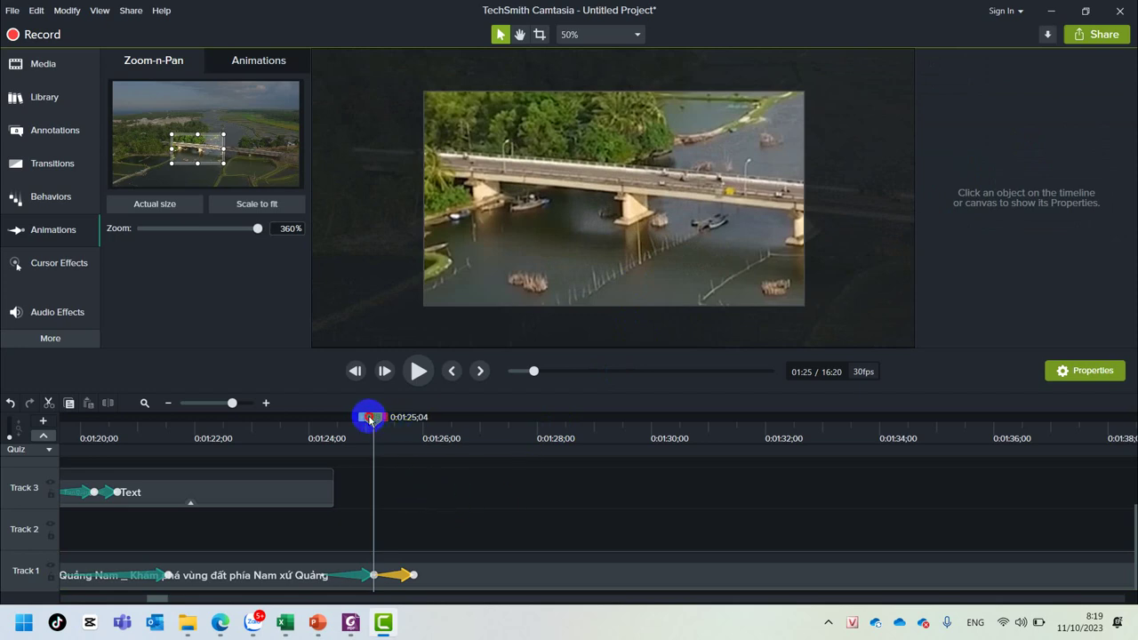
{"action": "left_click_drag", "start_coordinate": [375, 421], "coordinate": [255, 415]}
{"action": "key", "text": "space"}
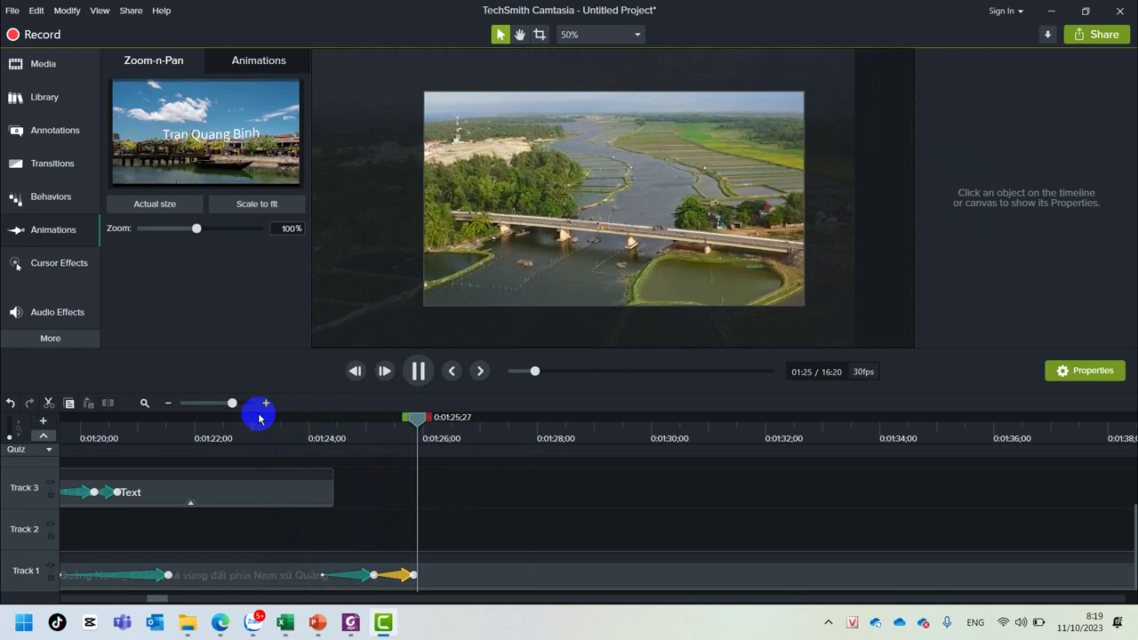
{"action": "key", "text": "space"}
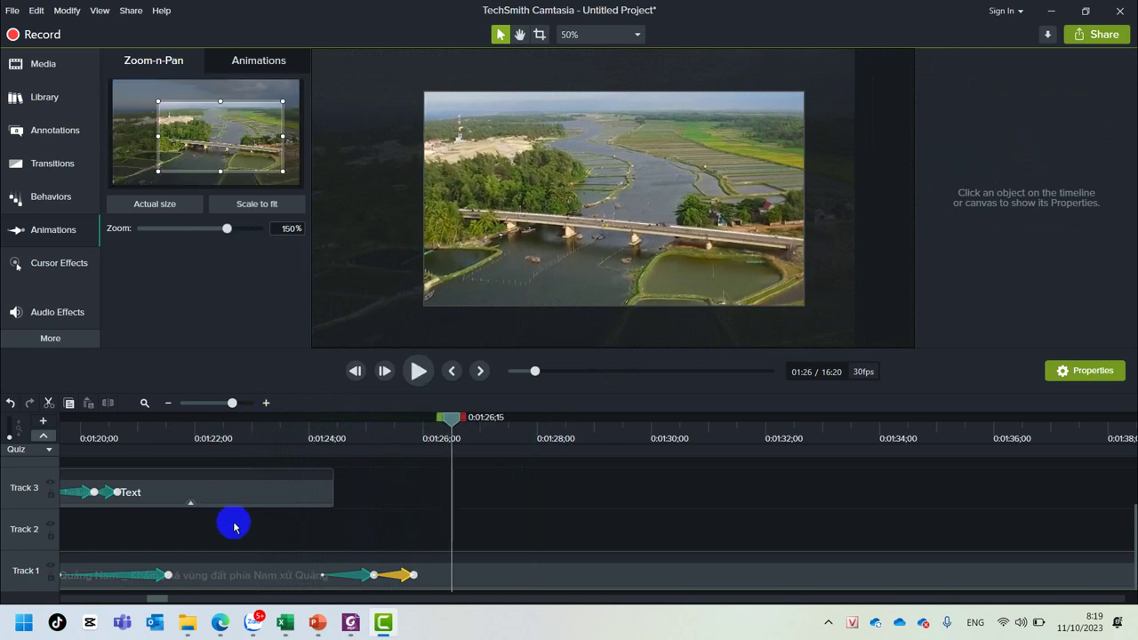
{"action": "left_click", "coordinate": [392, 576]}
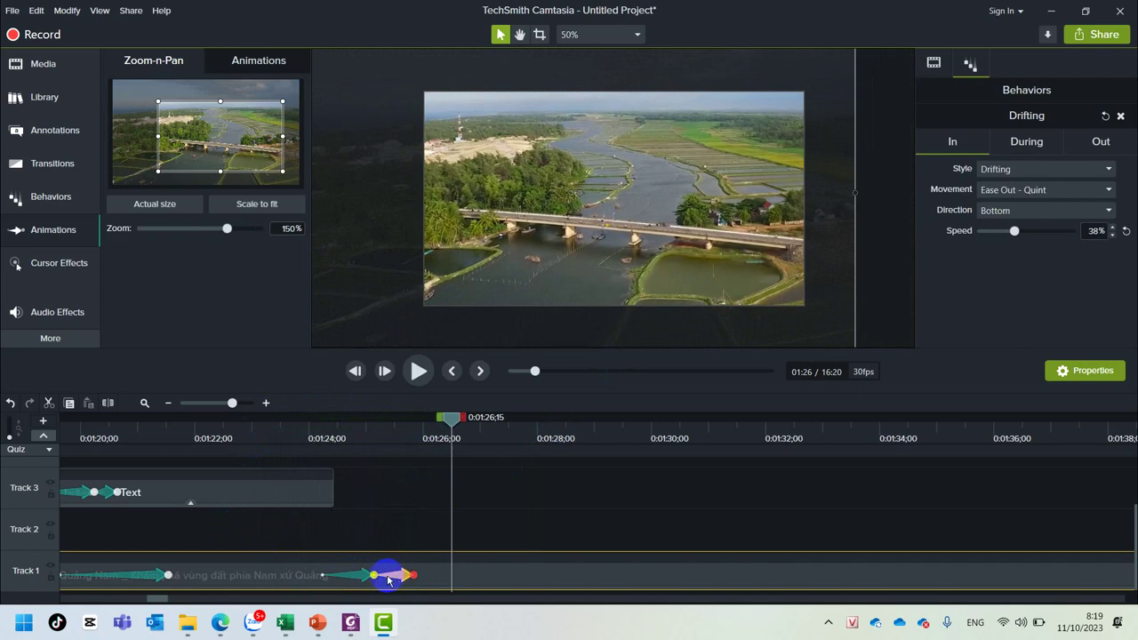
{"action": "left_click", "coordinate": [446, 431]}
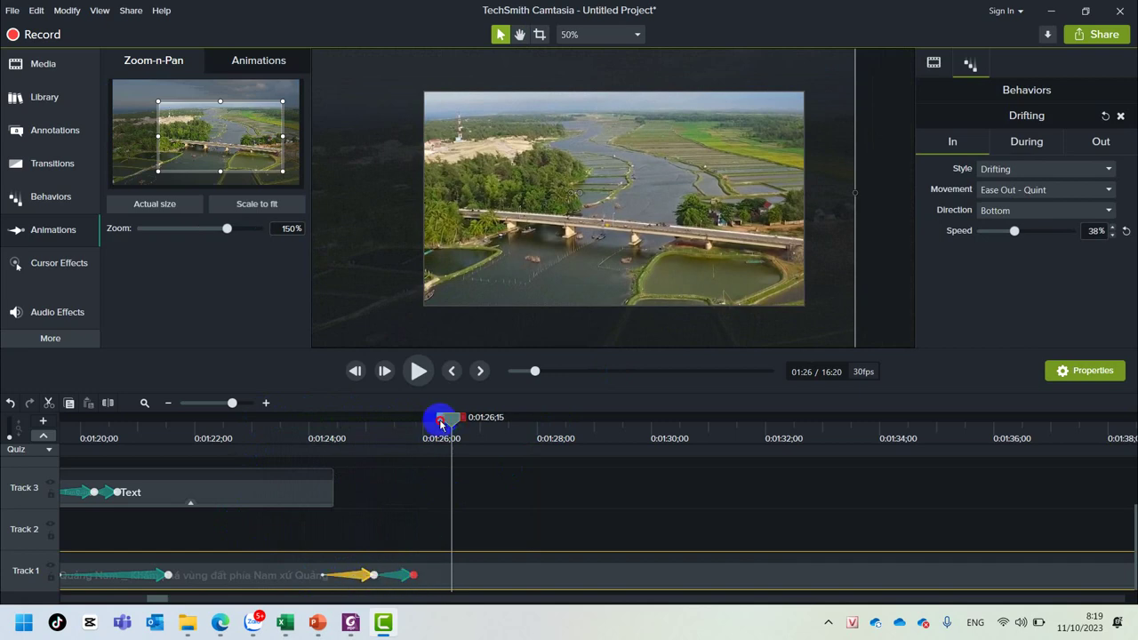
{"action": "left_click_drag", "start_coordinate": [440, 425], "coordinate": [293, 425]}
{"action": "key", "text": "space"}
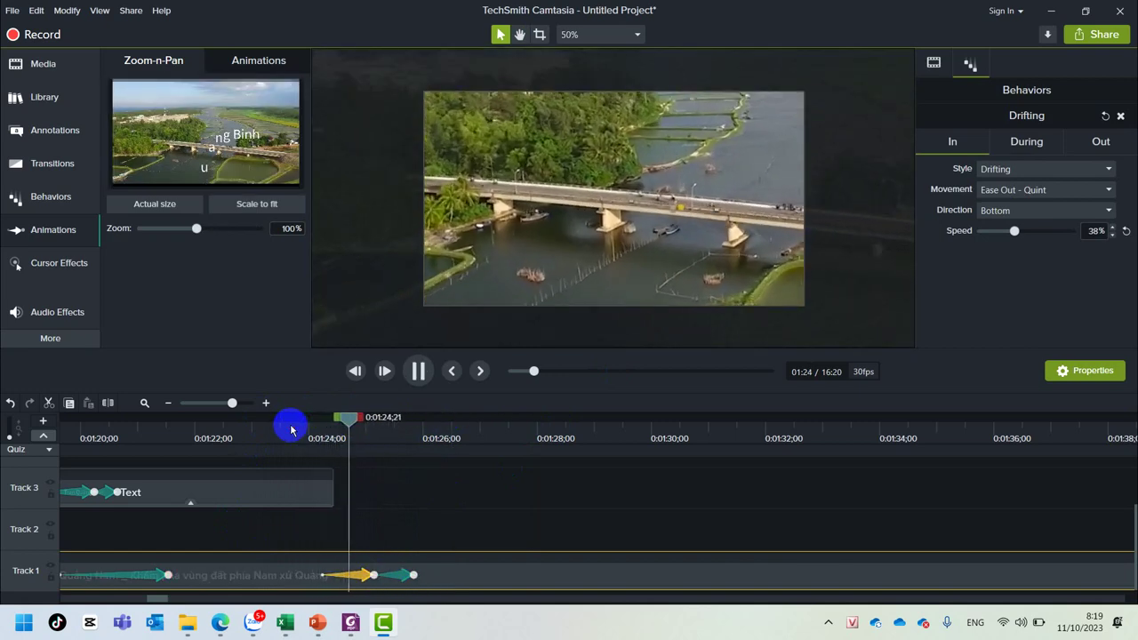
{"action": "key", "text": "space"}
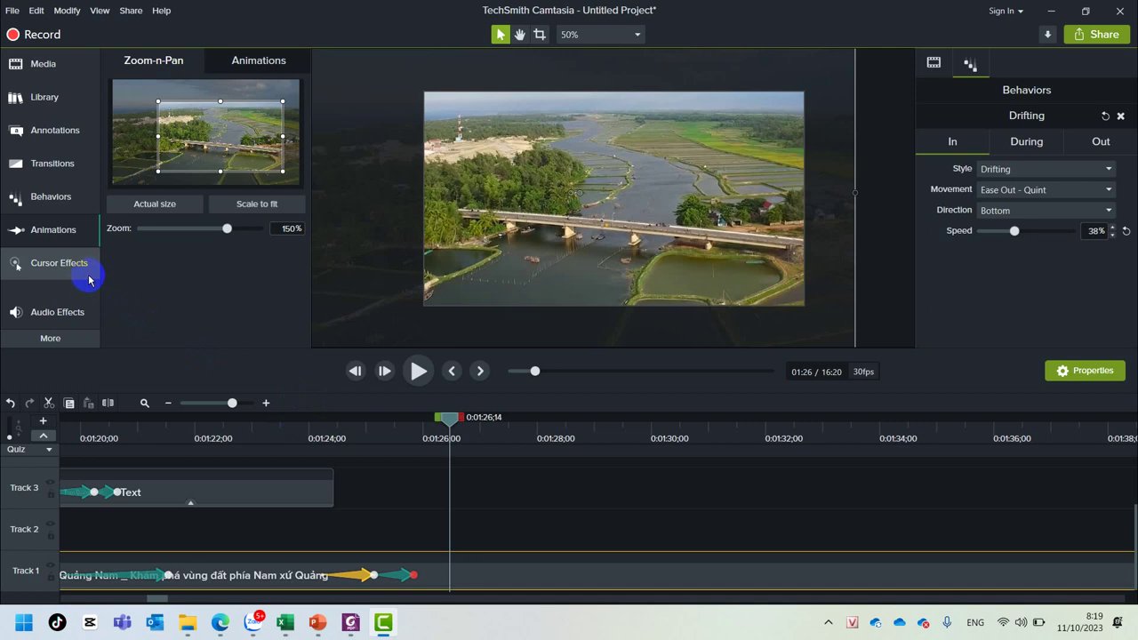
Open Cursor Effects, try Cursor Highlight, and browse the Left Click and Right Click tabs
{"action": "left_click", "coordinate": [51, 231]}
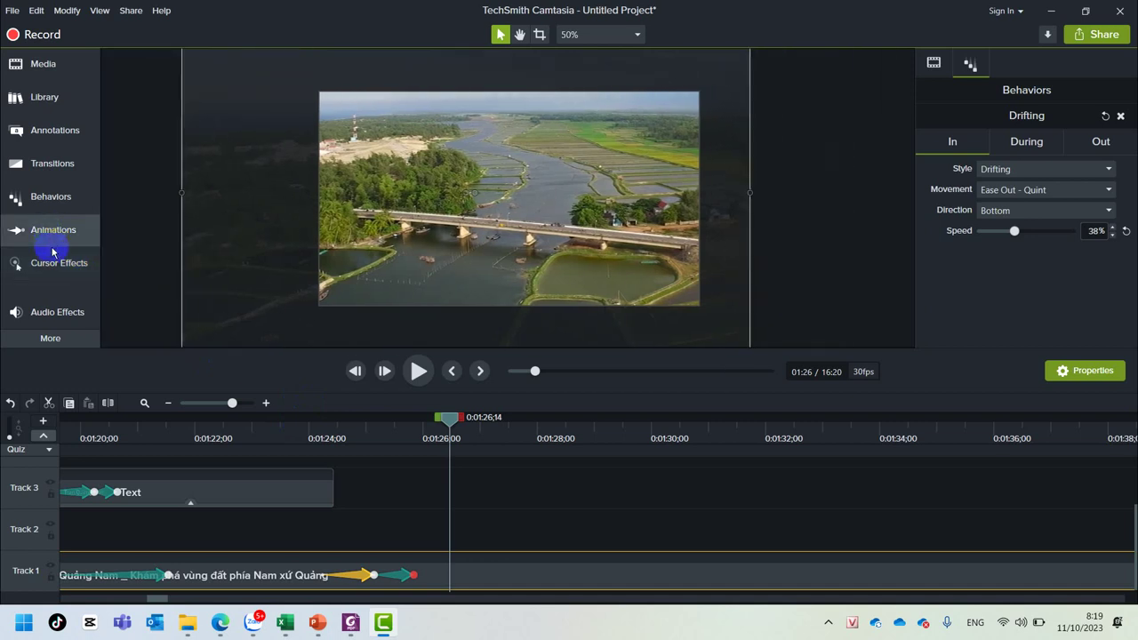
{"action": "left_click", "coordinate": [49, 240]}
{"action": "left_click", "coordinate": [41, 271]}
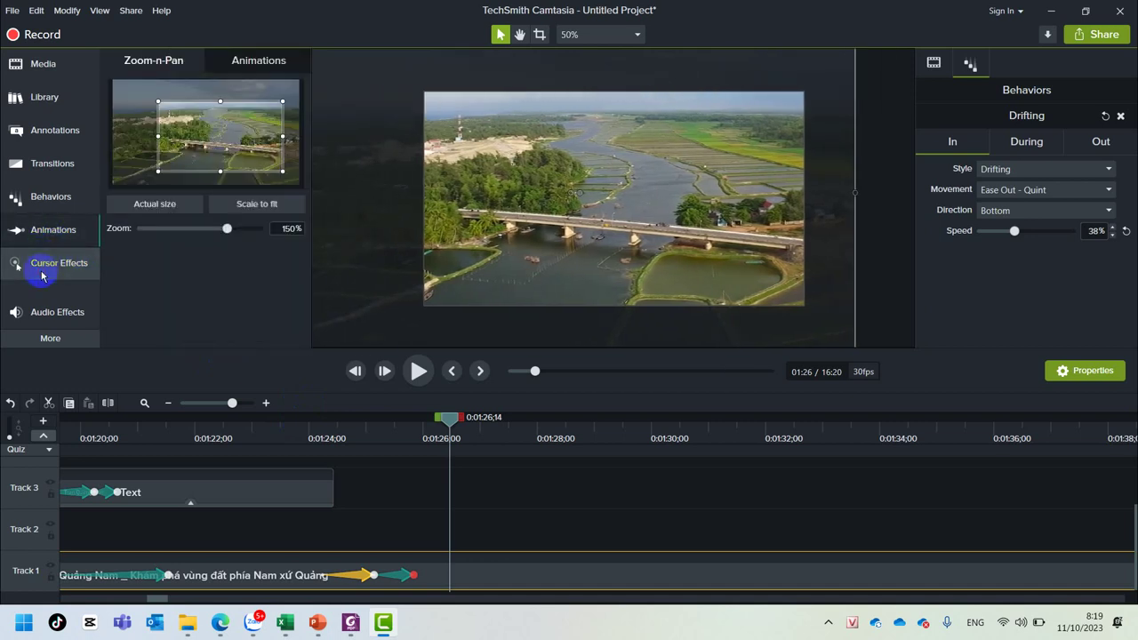
{"action": "mouse_move", "coordinate": [172, 131]}
{"action": "left_mouse_down"}
{"action": "mouse_move", "coordinate": [175, 164]}
{"action": "mouse_move", "coordinate": [226, 201]}
{"action": "mouse_move", "coordinate": [681, 249]}
{"action": "mouse_move", "coordinate": [682, 281]}
{"action": "mouse_move", "coordinate": [525, 261]}
{"action": "mouse_move", "coordinate": [164, 136]}
{"action": "left_mouse_up"}
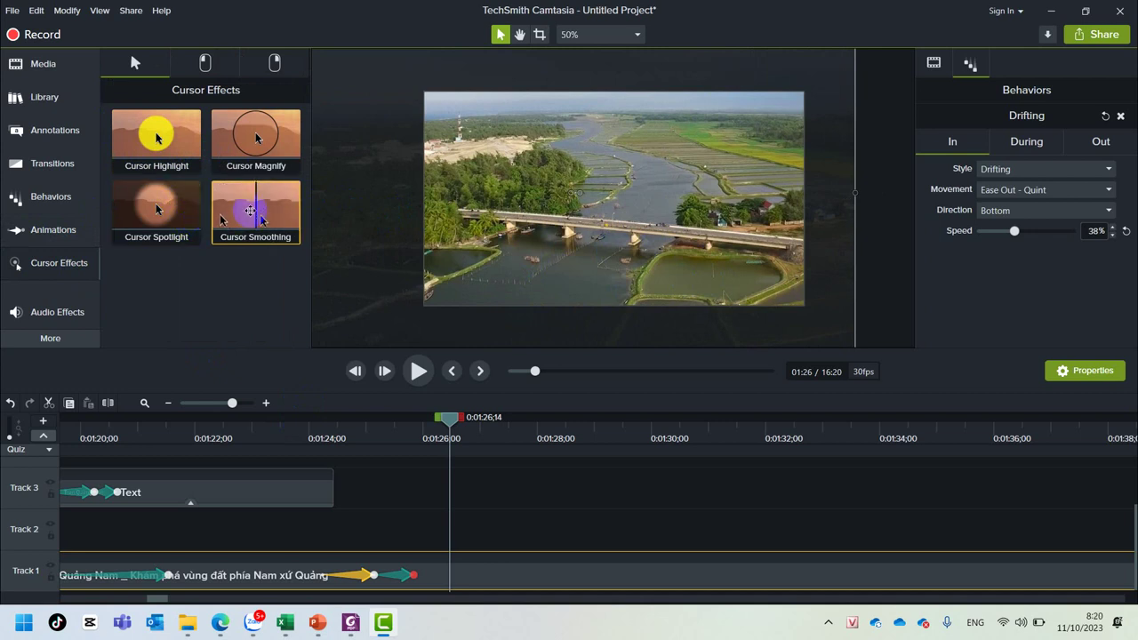
{"action": "left_click", "coordinate": [214, 71]}
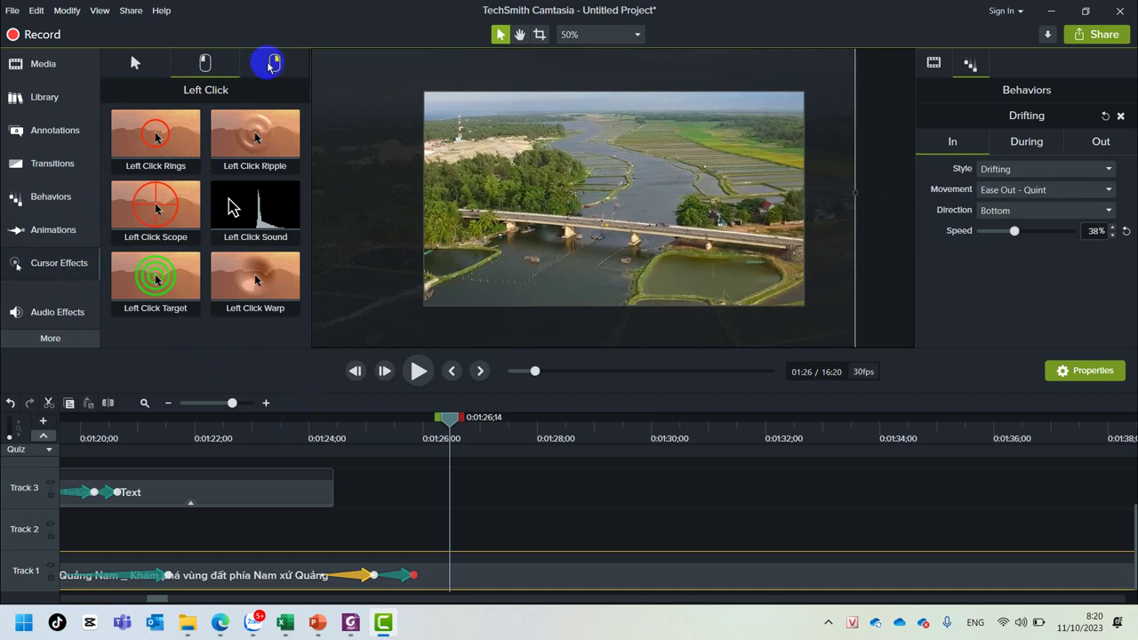
{"action": "left_click", "coordinate": [267, 64]}
{"action": "left_click", "coordinate": [182, 68]}
{"action": "left_click", "coordinate": [163, 71]}
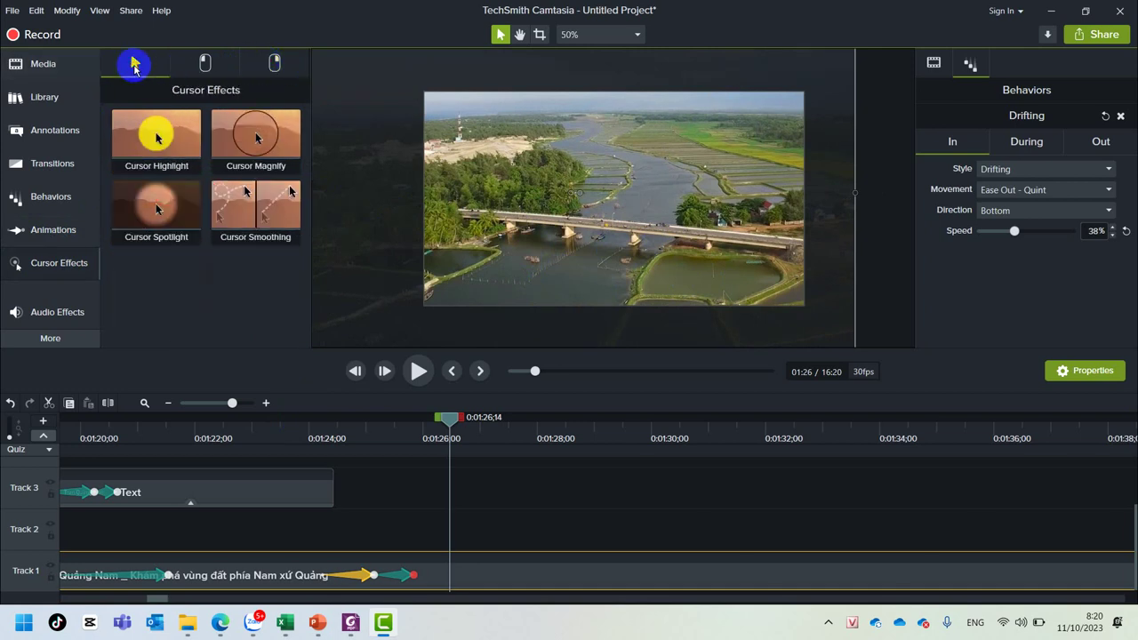
Switch from Audio Effects to the Visual Effects library via the More categories
{"action": "left_click", "coordinate": [32, 316]}
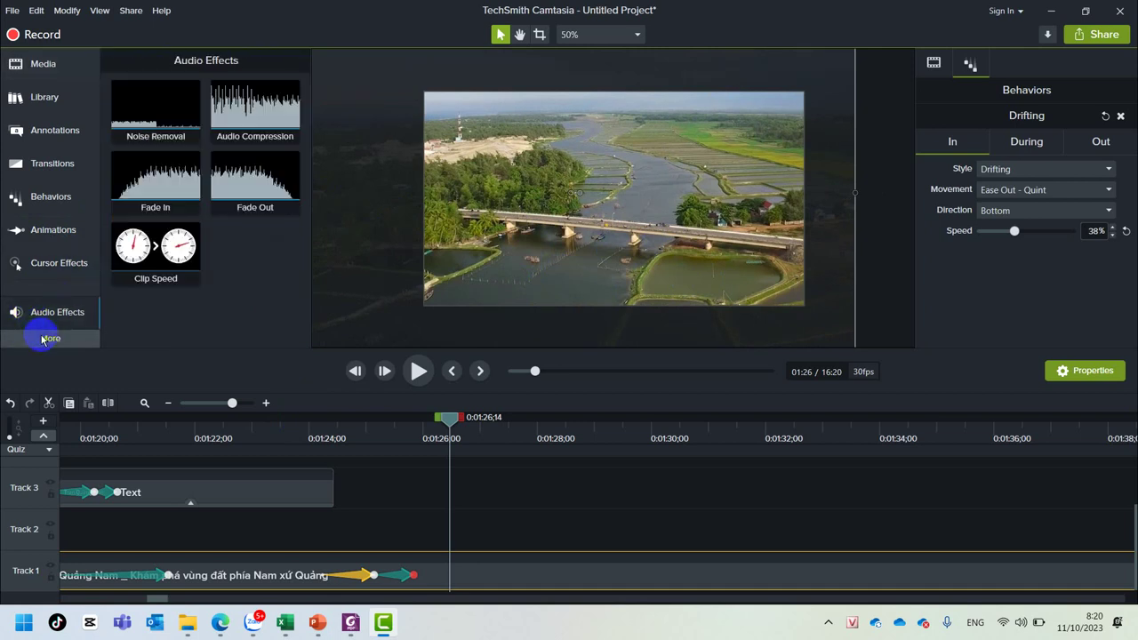
{"action": "left_click", "coordinate": [44, 338]}
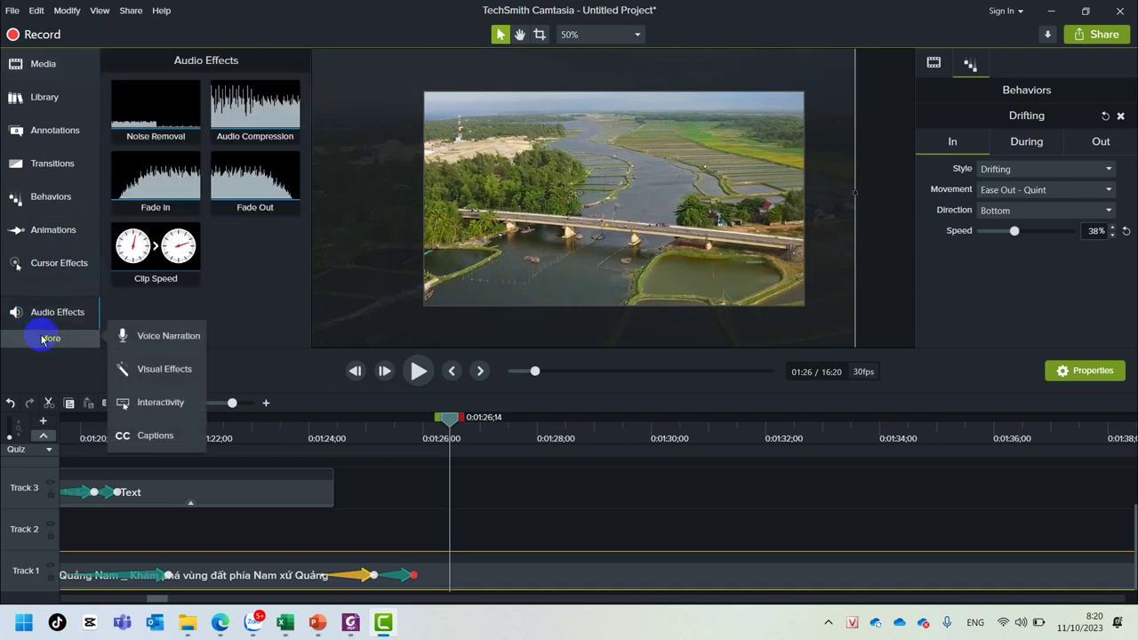
{"action": "left_click", "coordinate": [165, 371]}
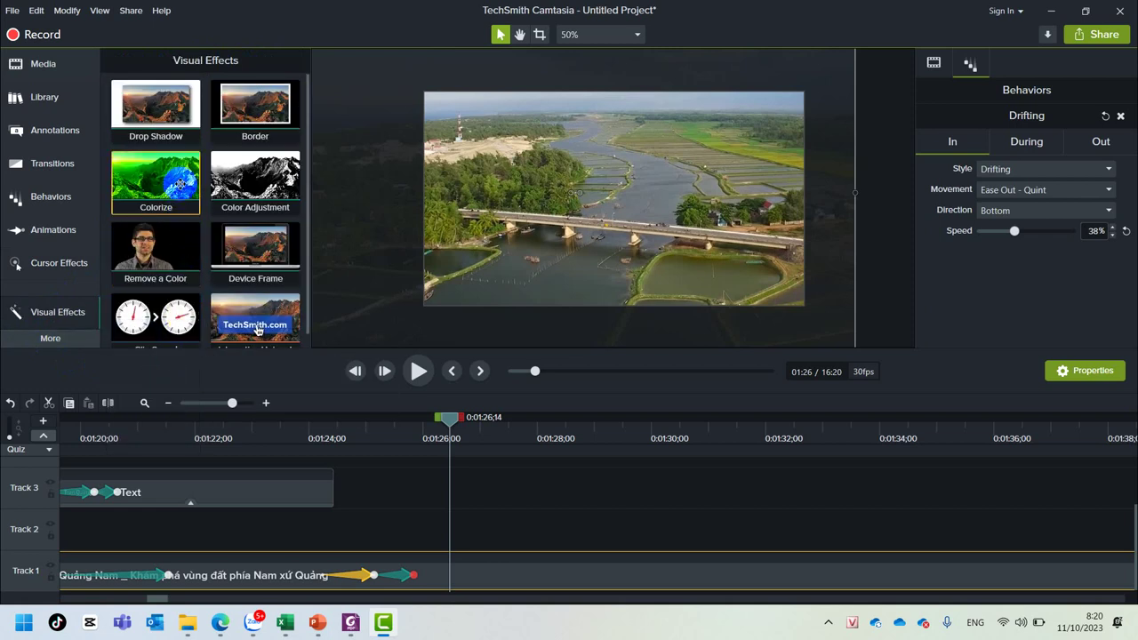
{"action": "scroll", "coordinate": [238, 338], "scroll_direction": "down", "scroll_amount": 1}
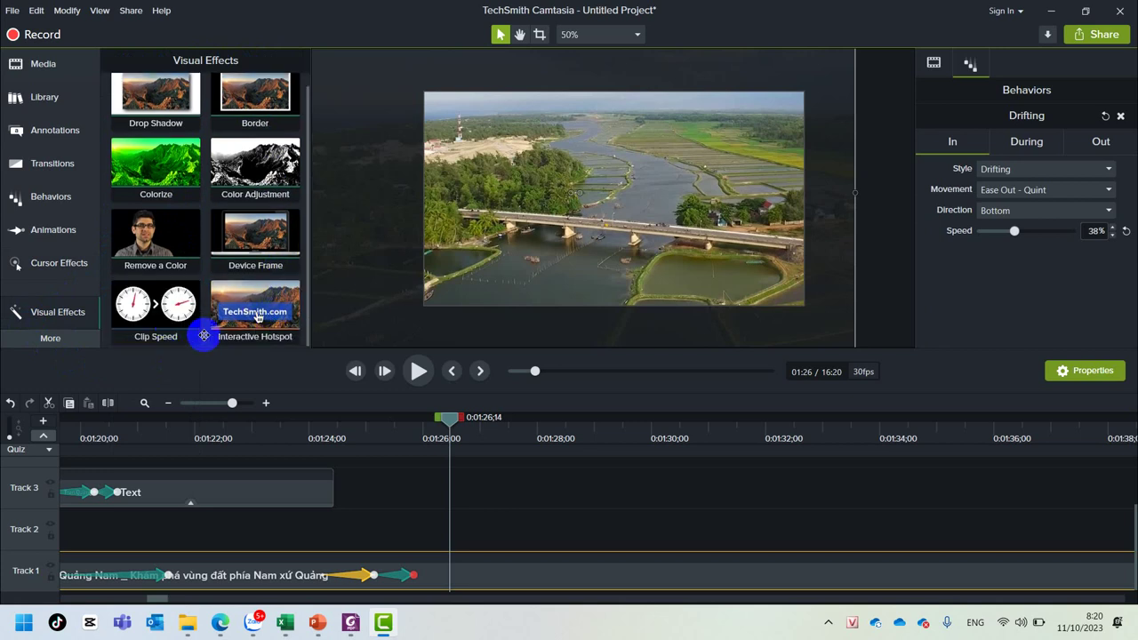
Apply Clip Speed to the Track 1 travel clip, then clear it and deselect the clip
{"action": "left_click_drag", "start_coordinate": [159, 305], "coordinate": [476, 576]}
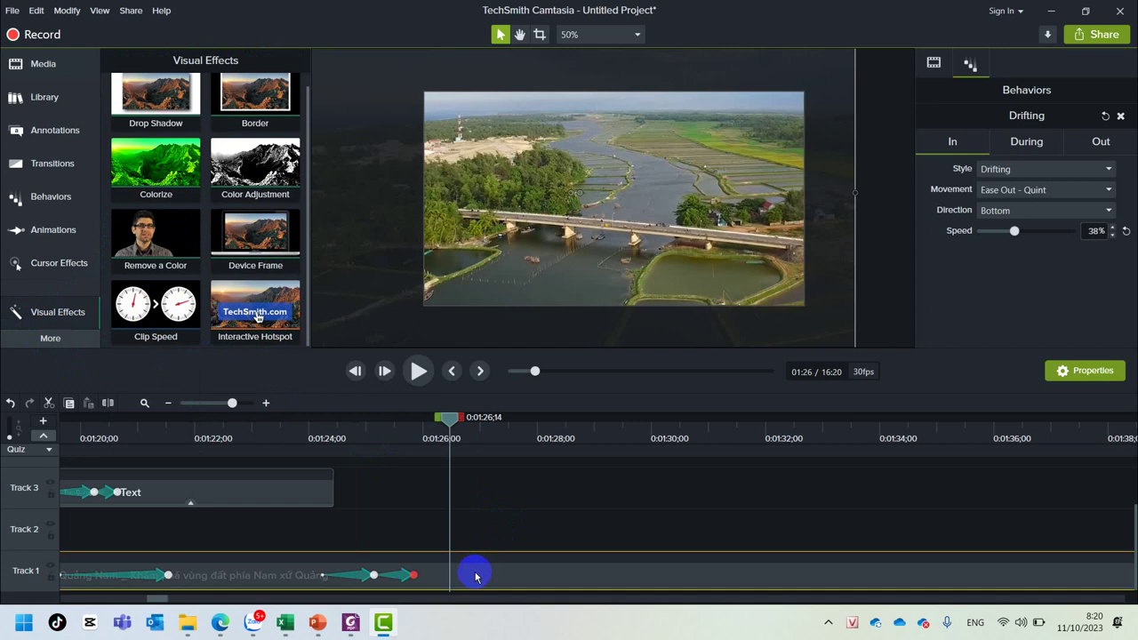
{"action": "left_click", "coordinate": [483, 578]}
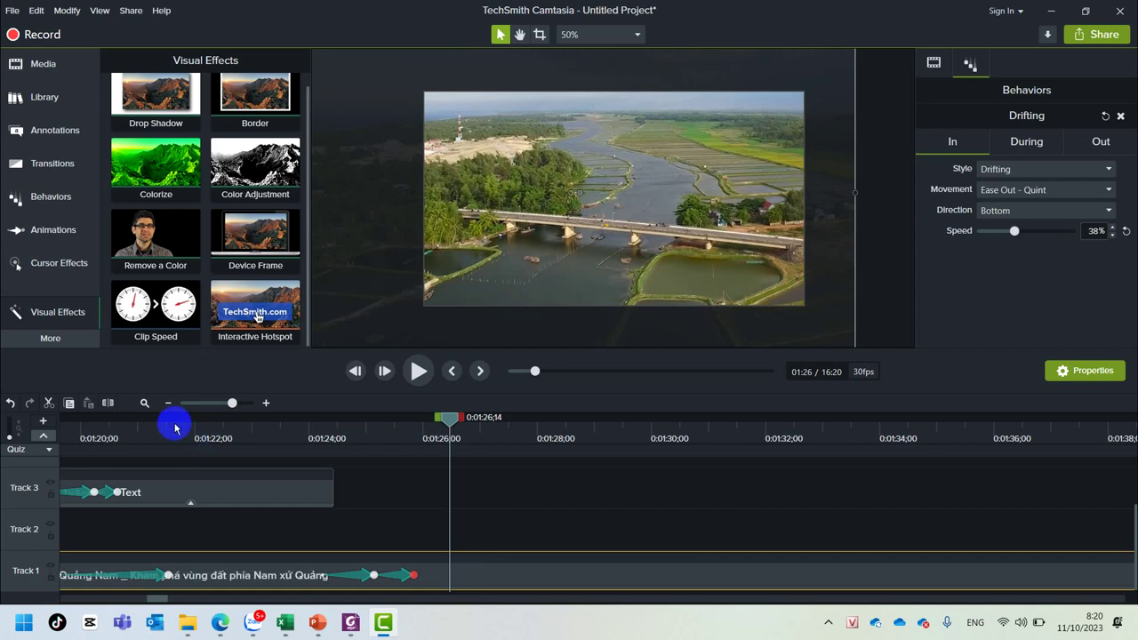
{"action": "left_click_drag", "start_coordinate": [159, 307], "coordinate": [483, 561]}
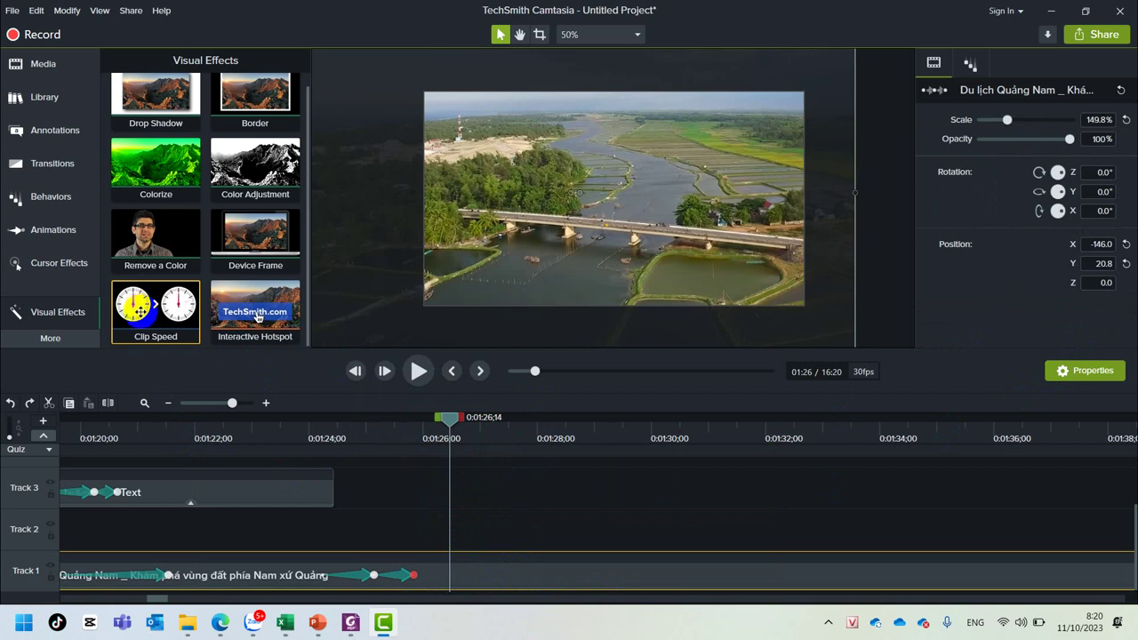
{"action": "left_click_drag", "start_coordinate": [155, 306], "coordinate": [531, 558]}
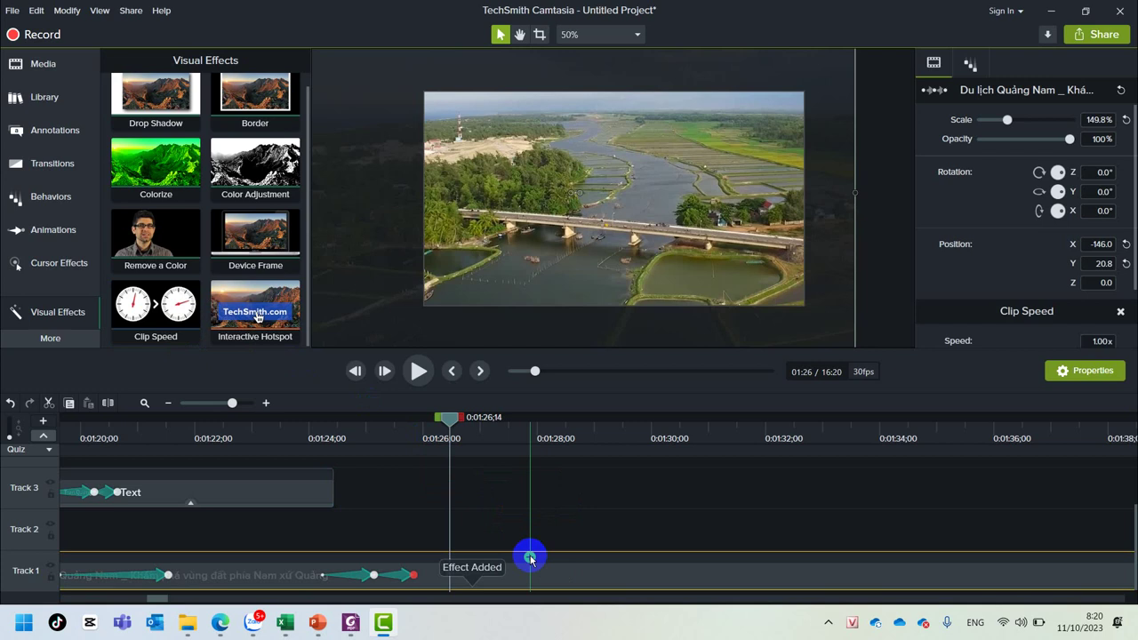
{"action": "left_click", "coordinate": [58, 312]}
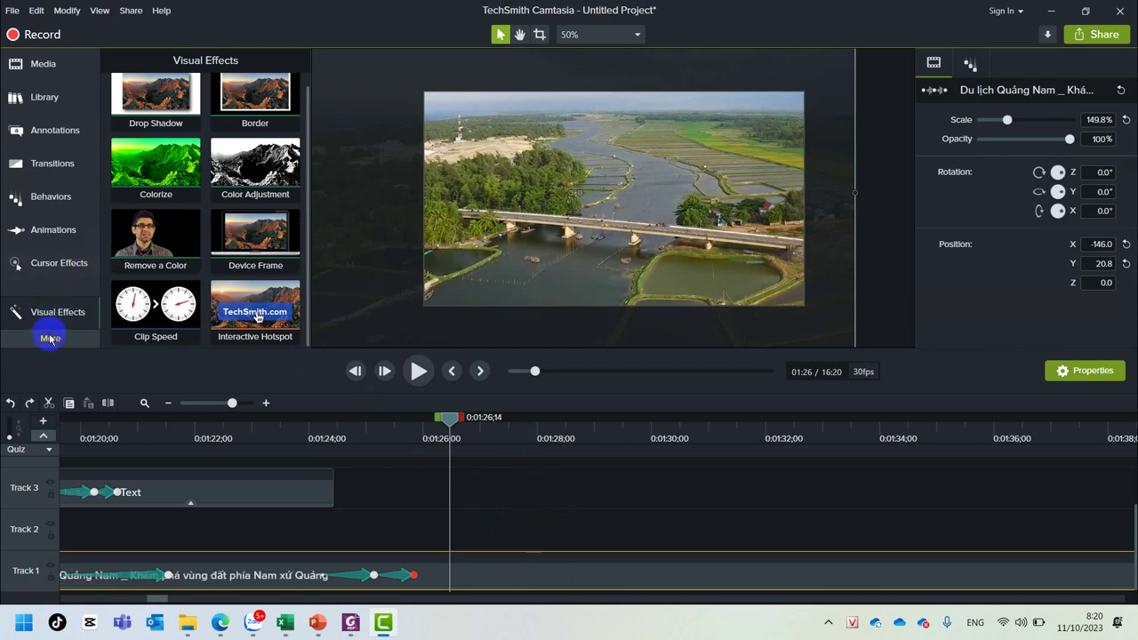
{"action": "scroll", "coordinate": [271, 295], "scroll_direction": "up", "scroll_amount": 1}
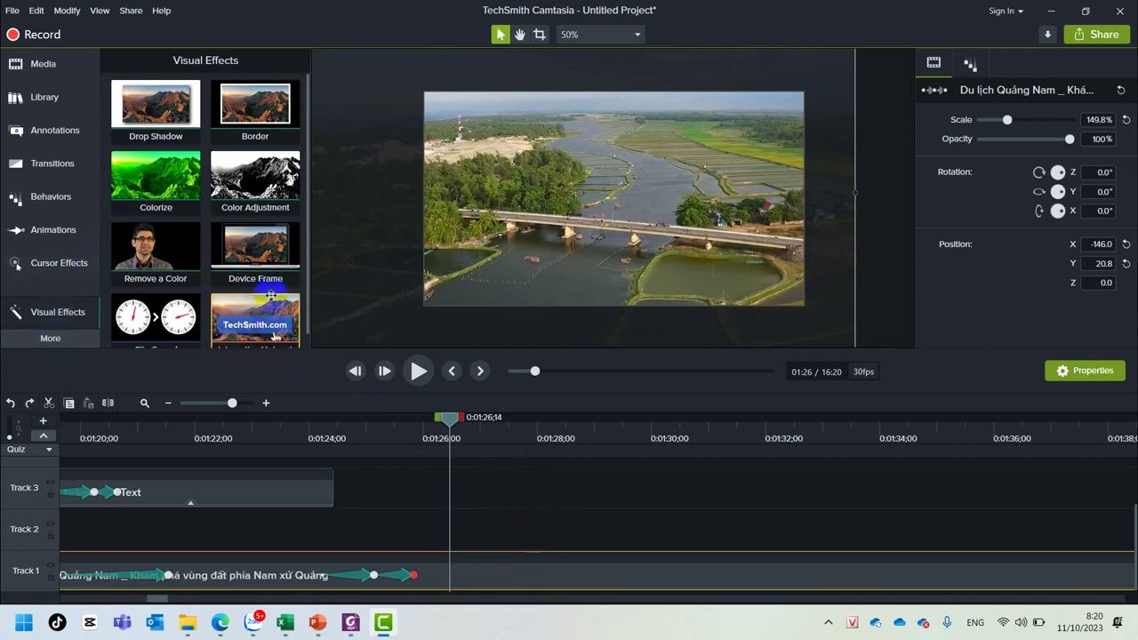
{"action": "mouse_move", "coordinate": [271, 295]}
{"action": "left_mouse_down"}
{"action": "mouse_move", "coordinate": [729, 255]}
{"action": "mouse_move", "coordinate": [550, 183]}
{"action": "left_mouse_up"}
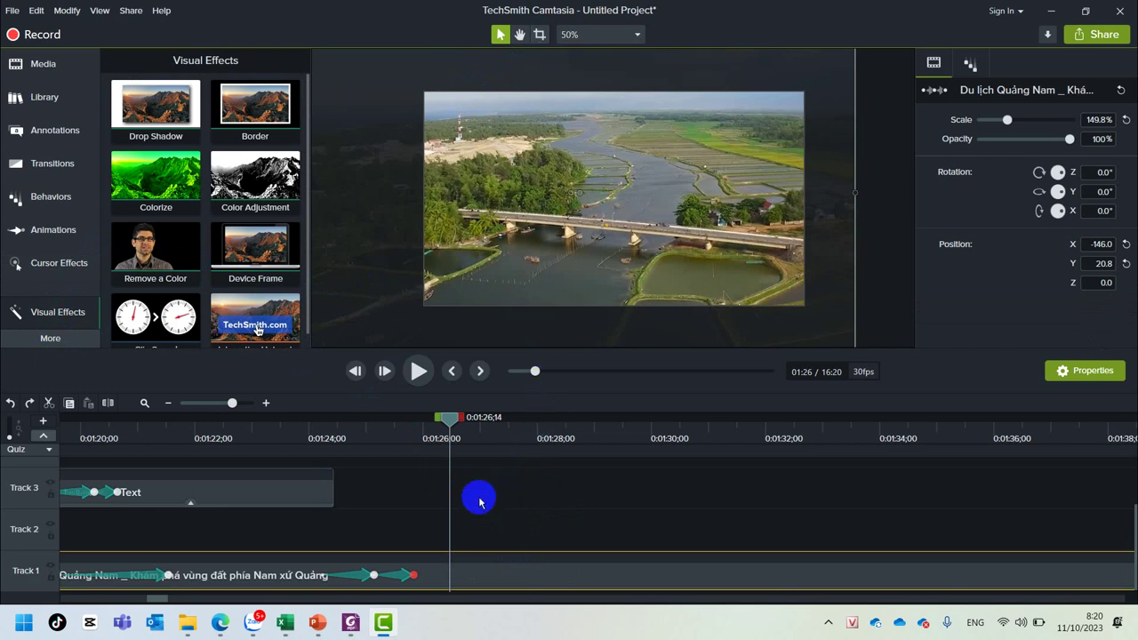
{"action": "left_click", "coordinate": [489, 531]}
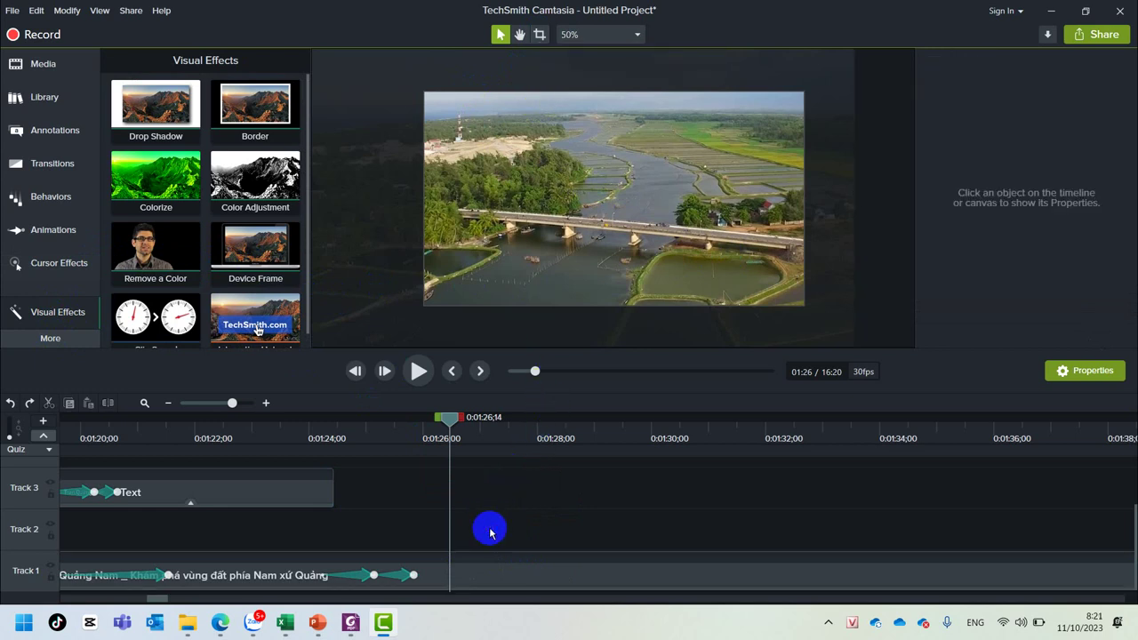
{"action": "left_click", "coordinate": [46, 339]}
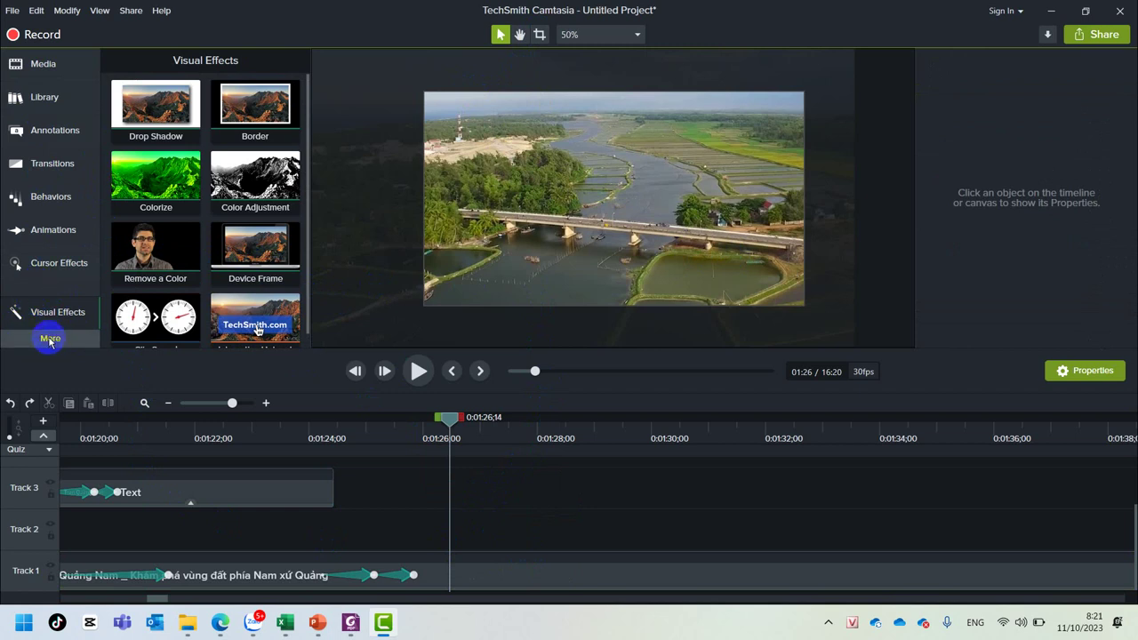
Import VID_20231005_144906 and place it on Track 2 at the playhead
{"action": "left_click", "coordinate": [44, 66]}
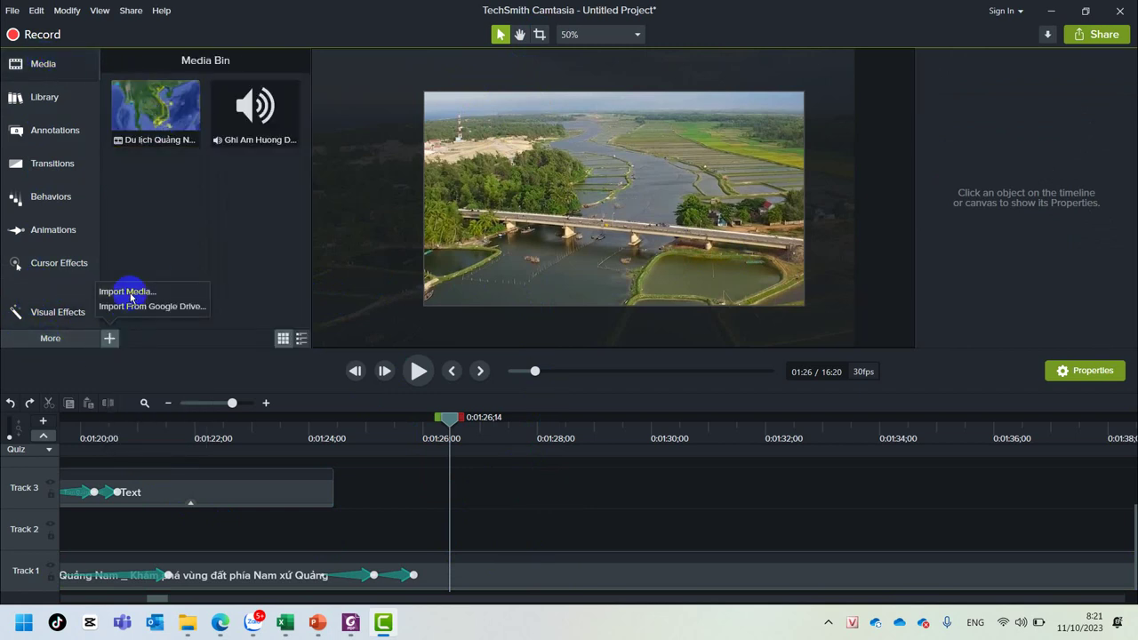
{"action": "left_click", "coordinate": [130, 293]}
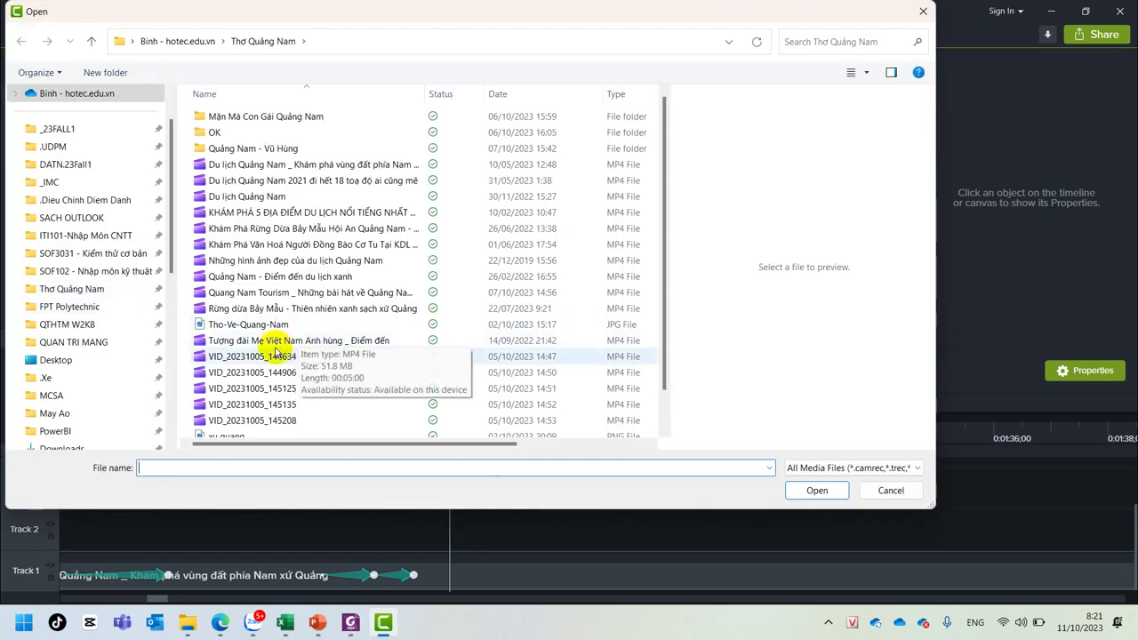
{"action": "left_click", "coordinate": [267, 356]}
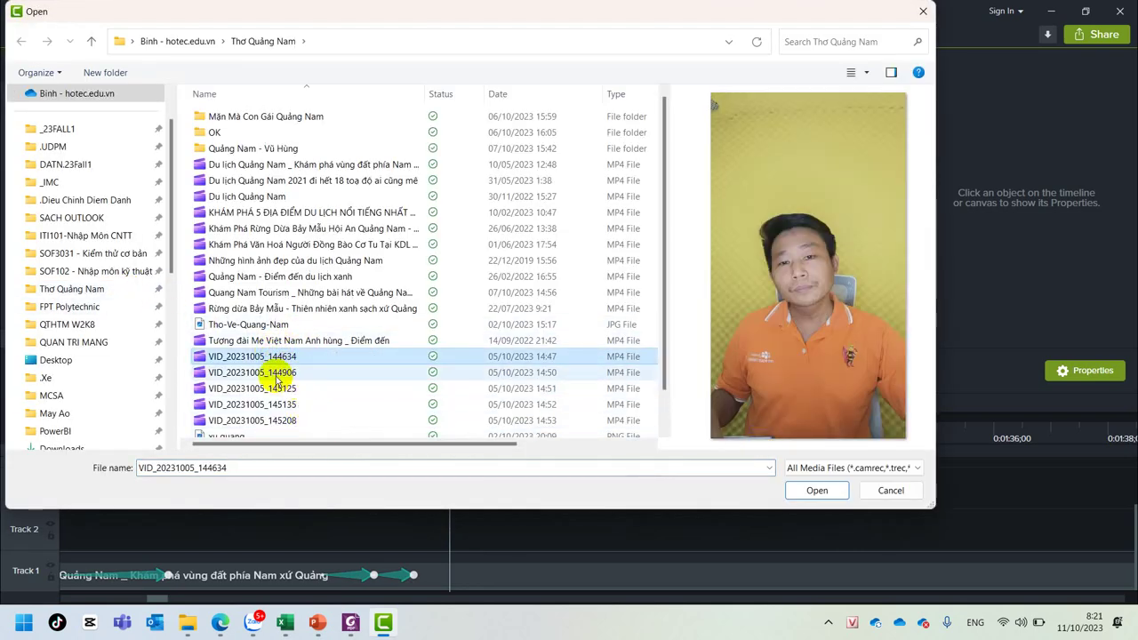
{"action": "left_click", "coordinate": [276, 378]}
{"action": "left_click", "coordinate": [817, 492]}
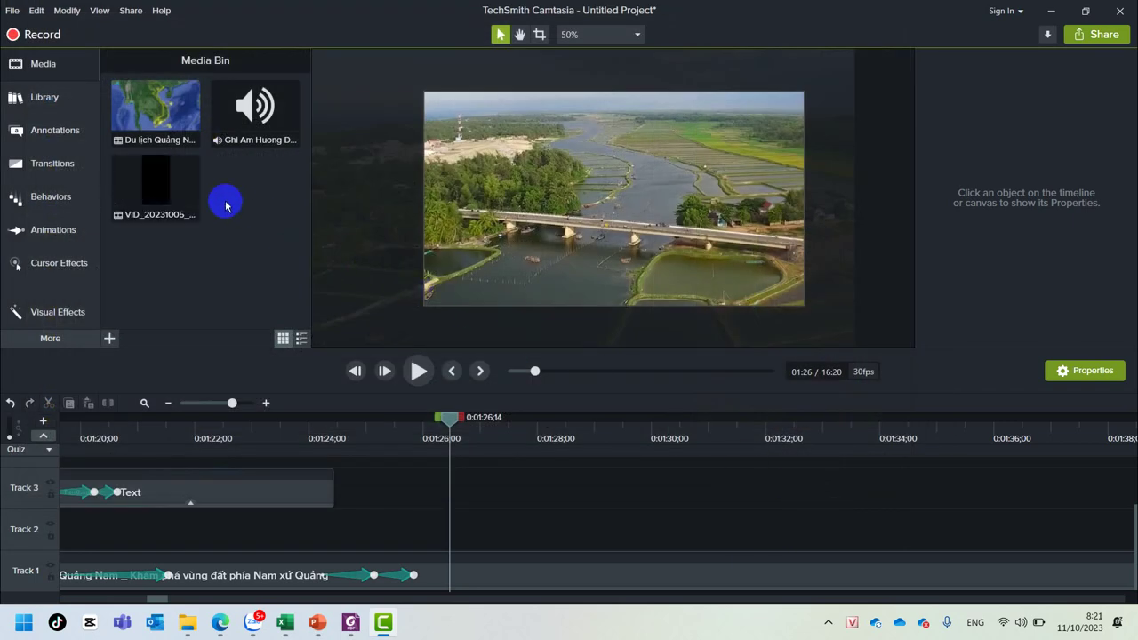
{"action": "left_click", "coordinate": [138, 184]}
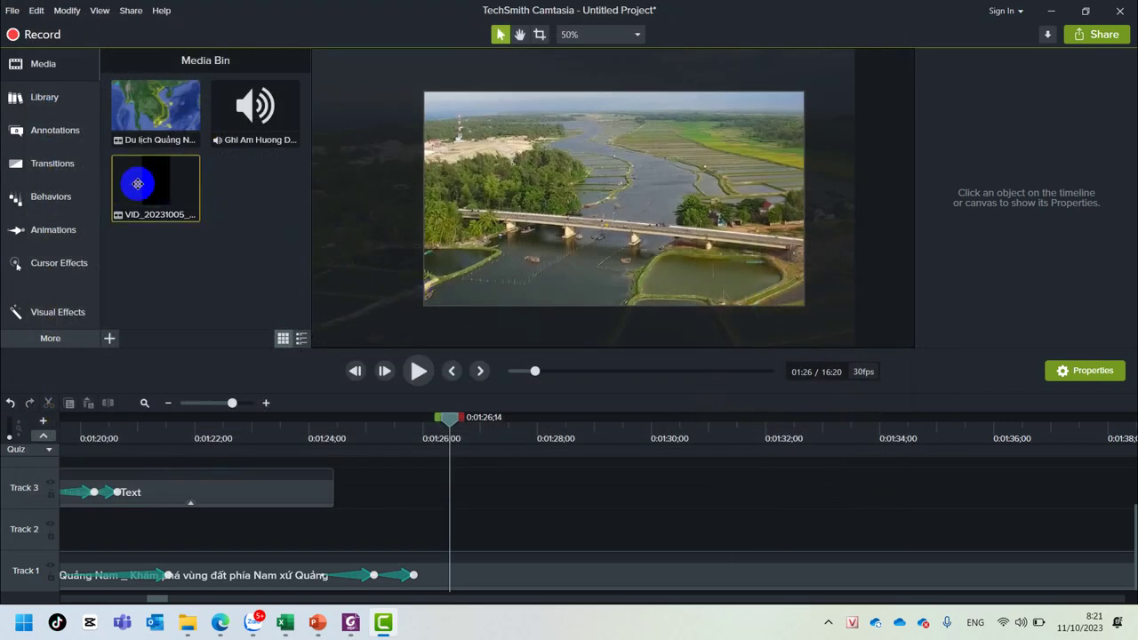
{"action": "left_click_drag", "start_coordinate": [144, 183], "coordinate": [454, 531]}
{"action": "left_click_drag", "start_coordinate": [460, 419], "coordinate": [476, 427]}
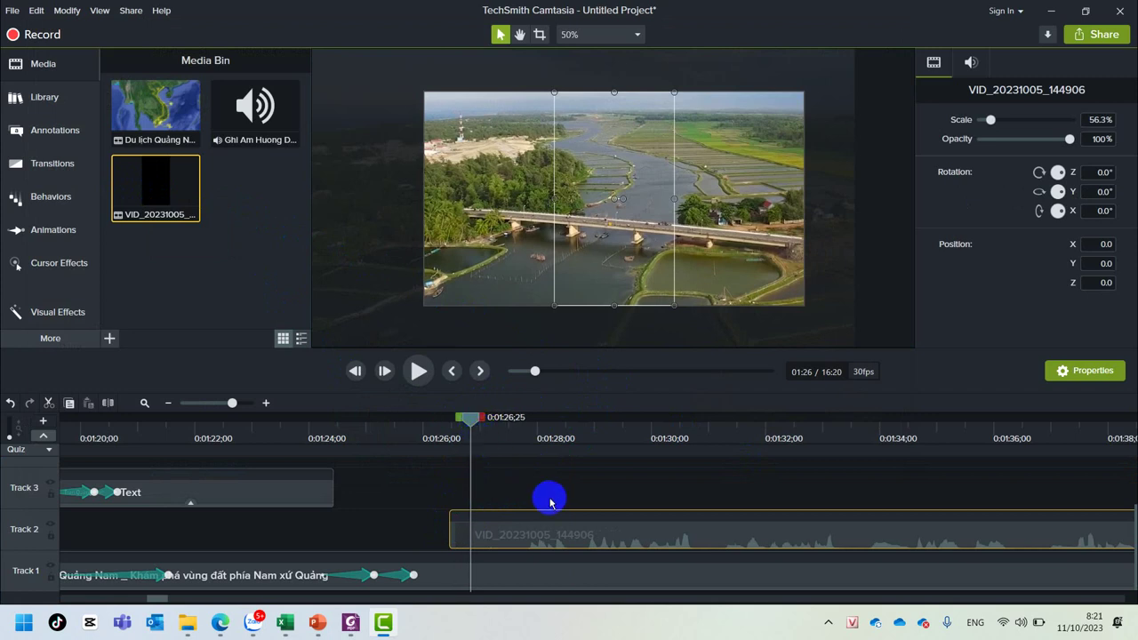
{"action": "left_click_drag", "start_coordinate": [470, 416], "coordinate": [505, 454]}
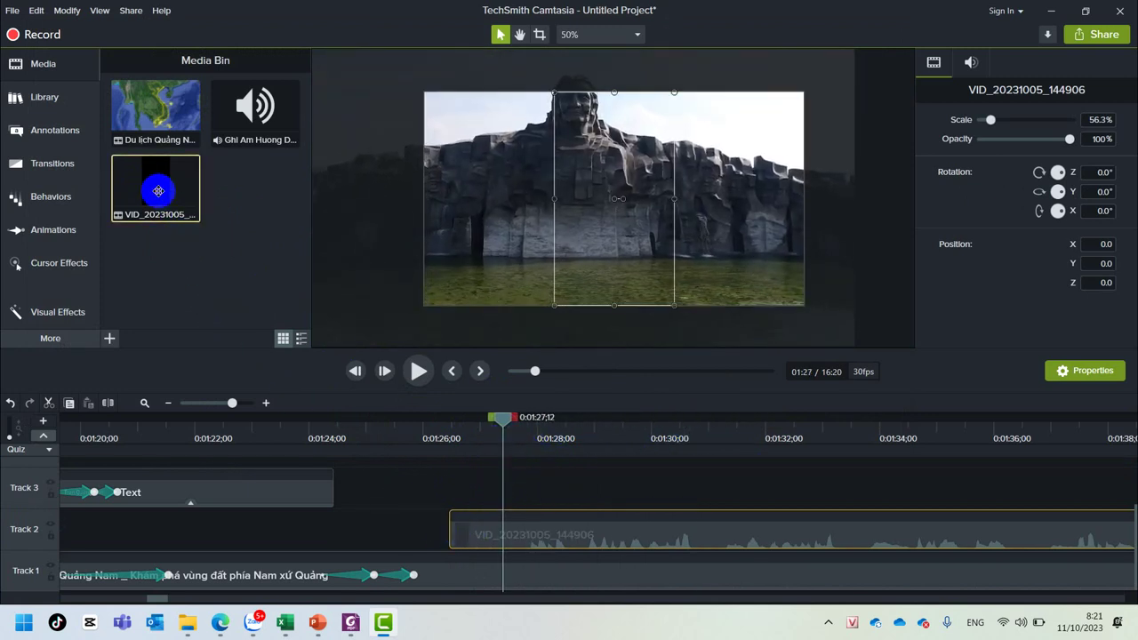
Delete the VID clip from Track 2, then remove it from the Media Bin
{"action": "key", "text": "Delete"}
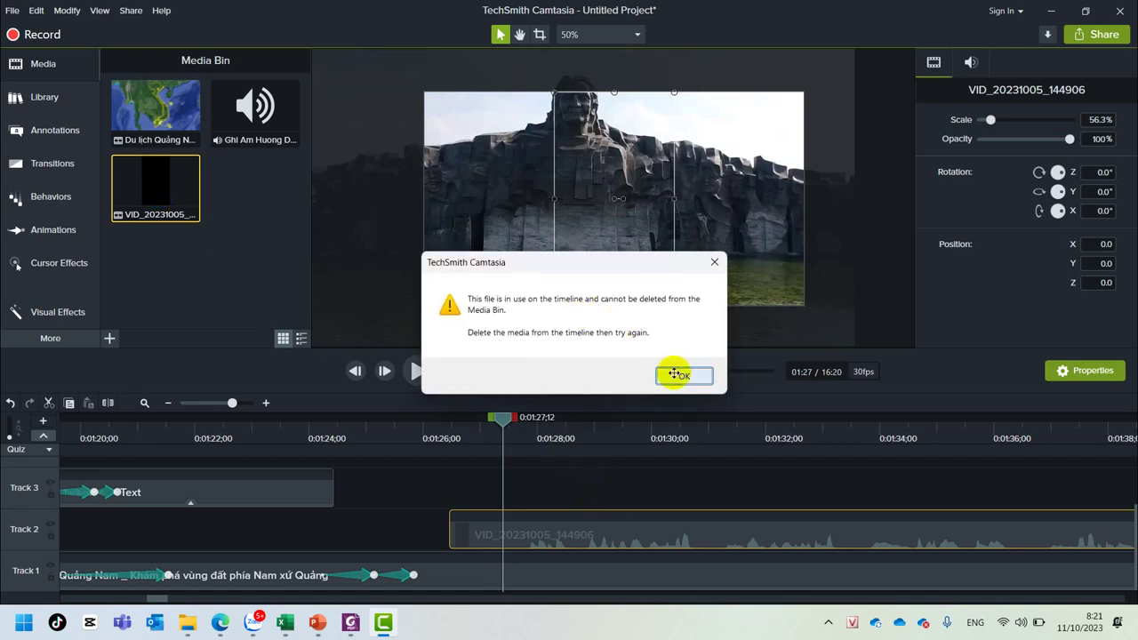
{"action": "left_click", "coordinate": [678, 373]}
{"action": "key", "text": "Delete"}
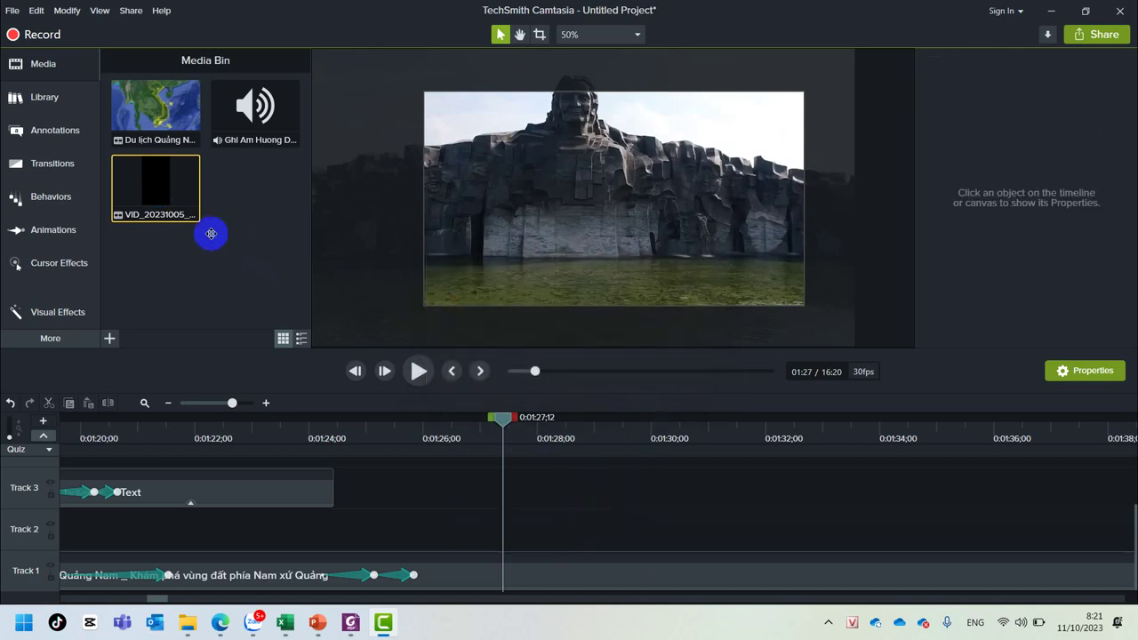
{"action": "left_click", "coordinate": [157, 190]}
{"action": "key", "text": "Delete"}
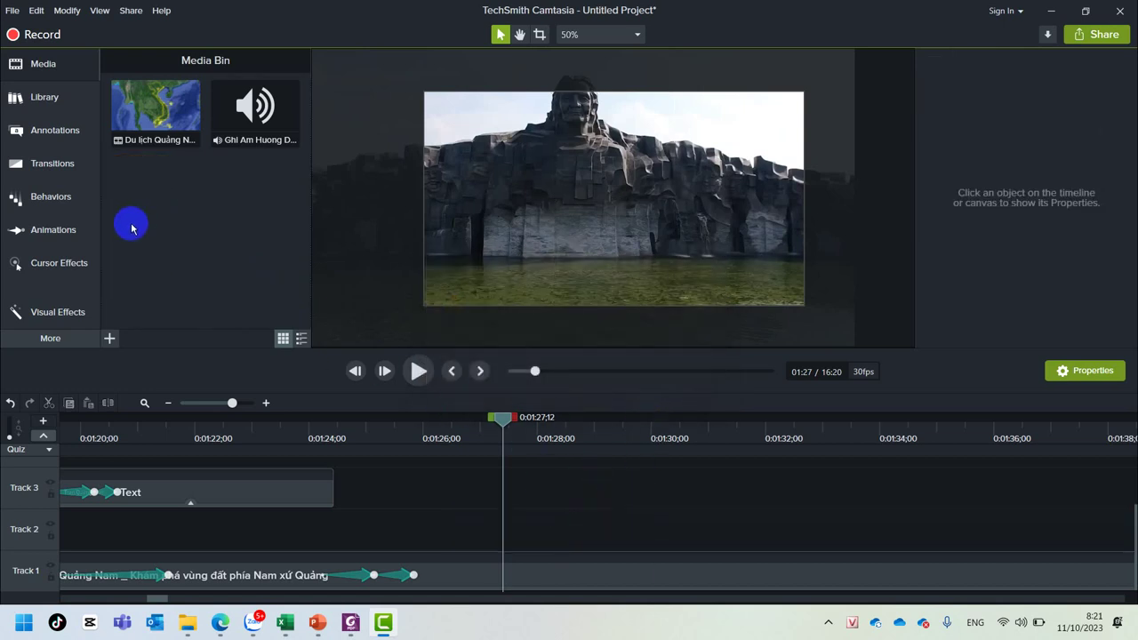
{"action": "left_click", "coordinate": [109, 338]}
Import 'Mặn mà con gái quảng nam' from the OK folder onto Track 2 near 01:26;23
{"action": "left_click", "coordinate": [142, 292]}
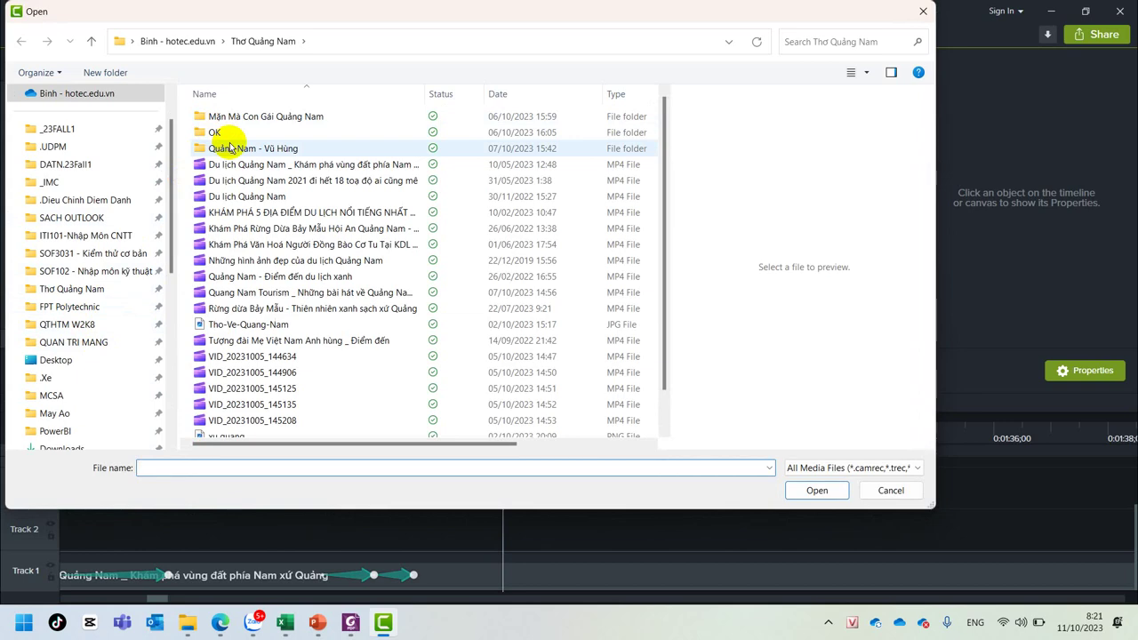
{"action": "double_click", "coordinate": [216, 133]}
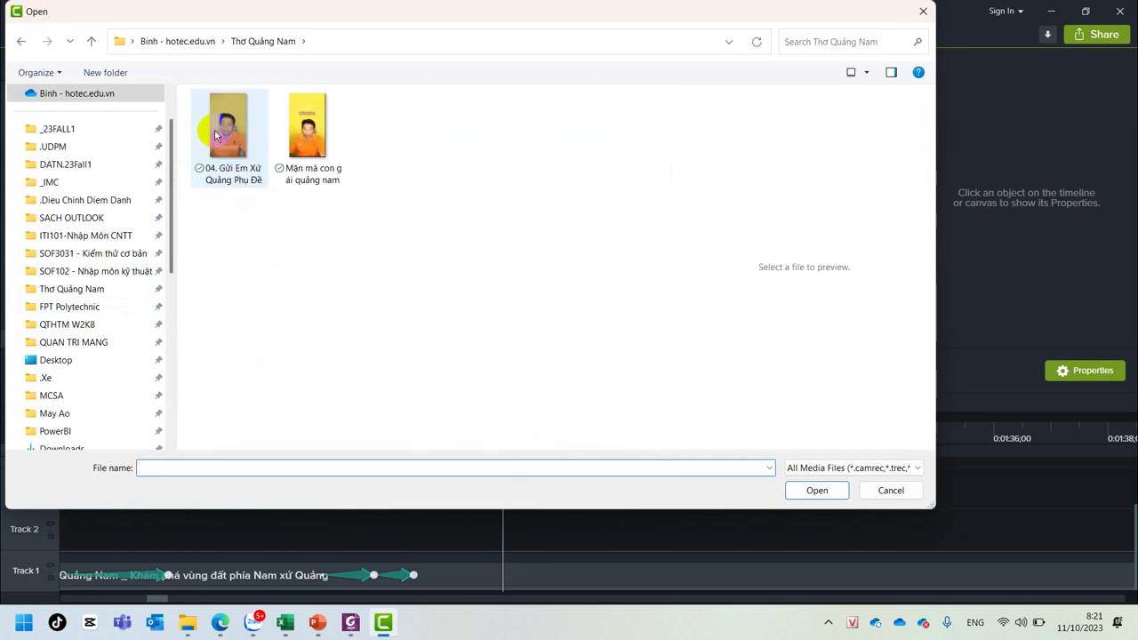
{"action": "double_click", "coordinate": [306, 129]}
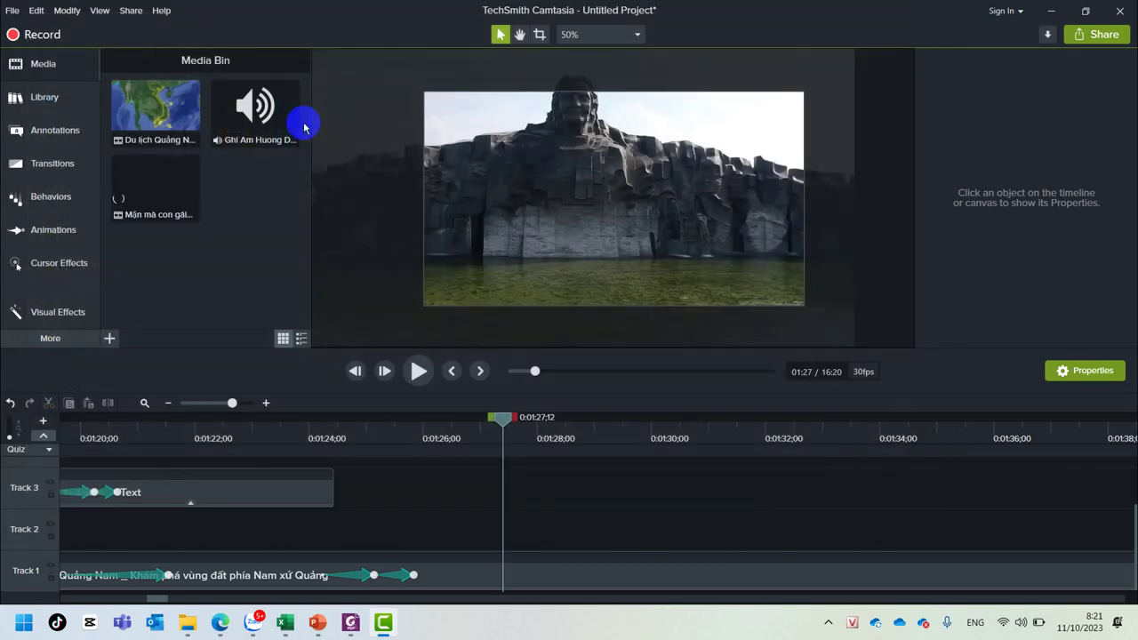
{"action": "left_click_drag", "start_coordinate": [156, 177], "coordinate": [468, 531]}
{"action": "left_click_drag", "start_coordinate": [507, 422], "coordinate": [466, 418]}
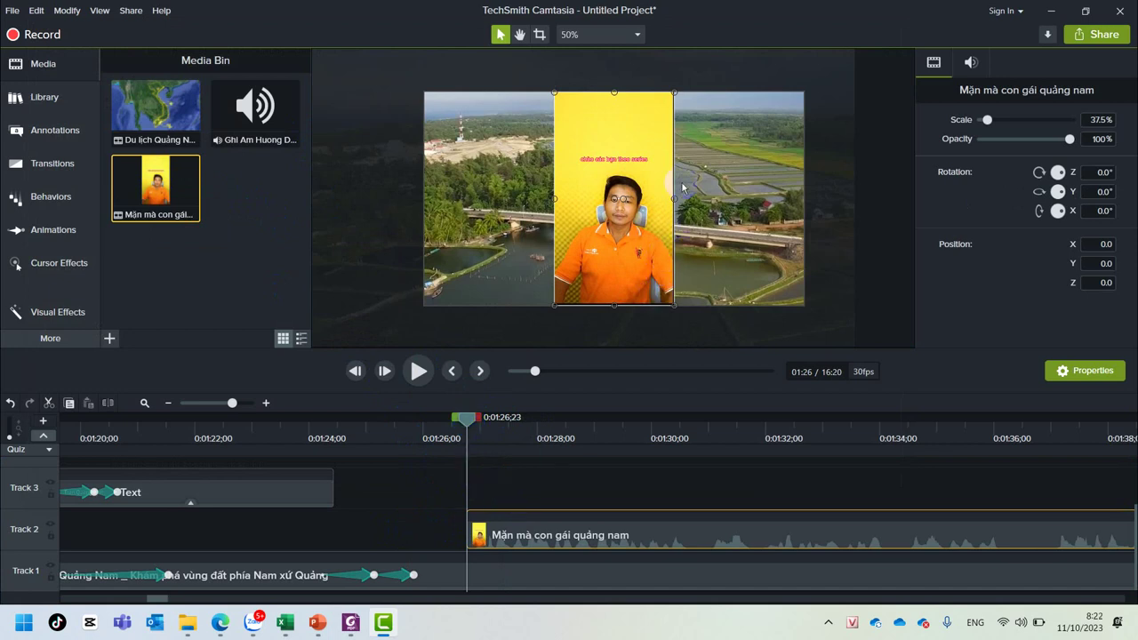
{"action": "left_click", "coordinate": [596, 216]}
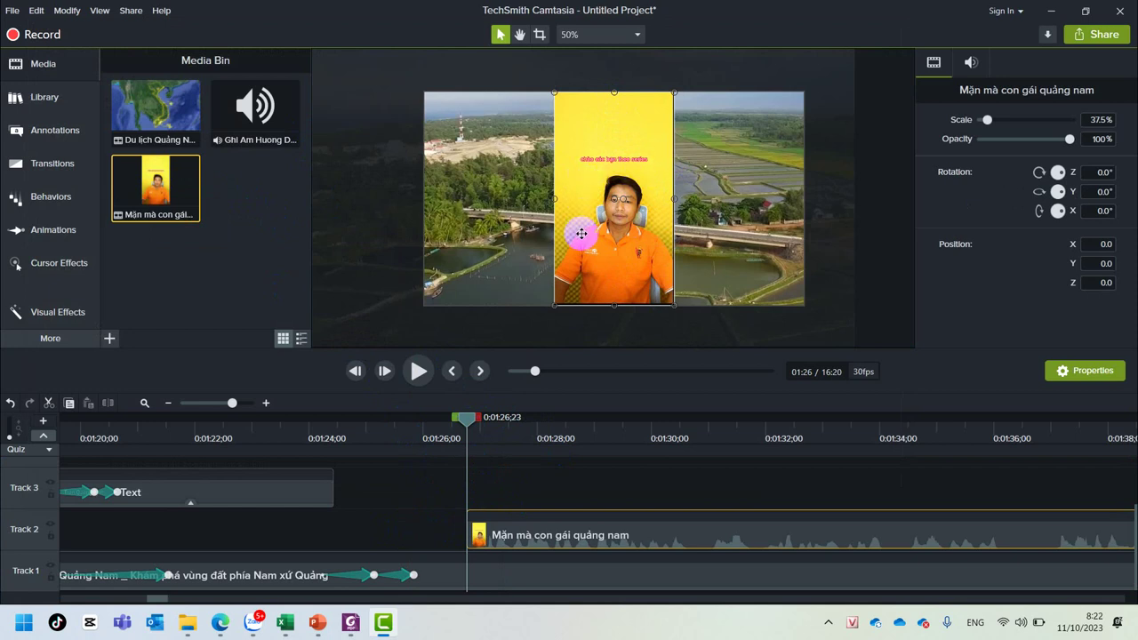
Move the presenter clip toward the frame's lower-left corner and try a top crop, then undo it
{"action": "left_click_drag", "start_coordinate": [653, 232], "coordinate": [475, 288]}
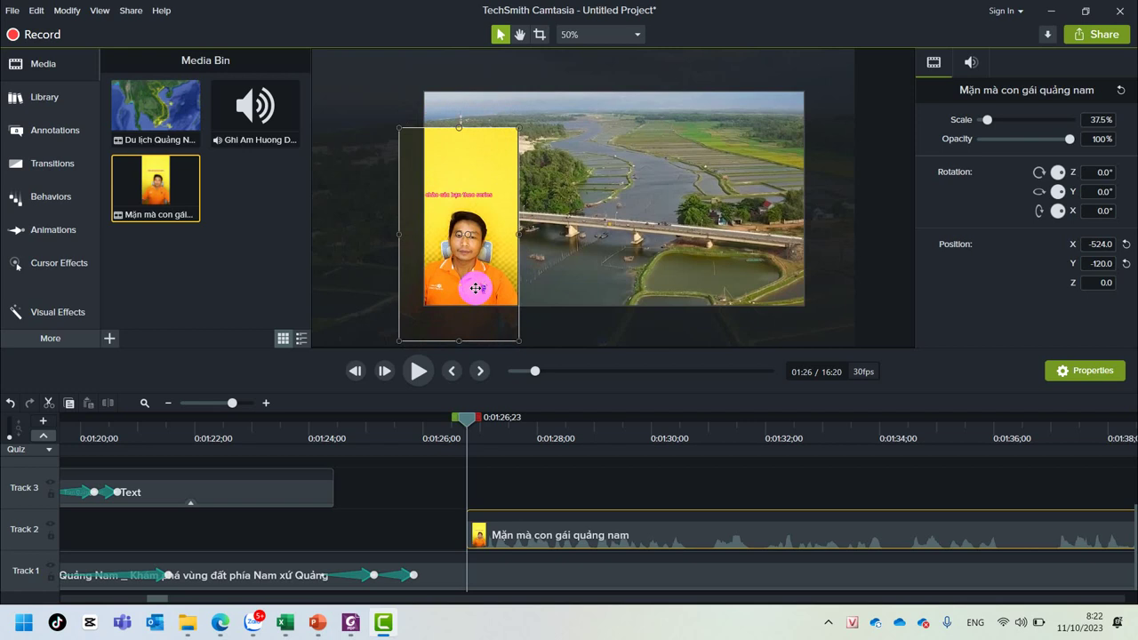
{"action": "left_click", "coordinate": [645, 151]}
{"action": "left_click", "coordinate": [462, 168]}
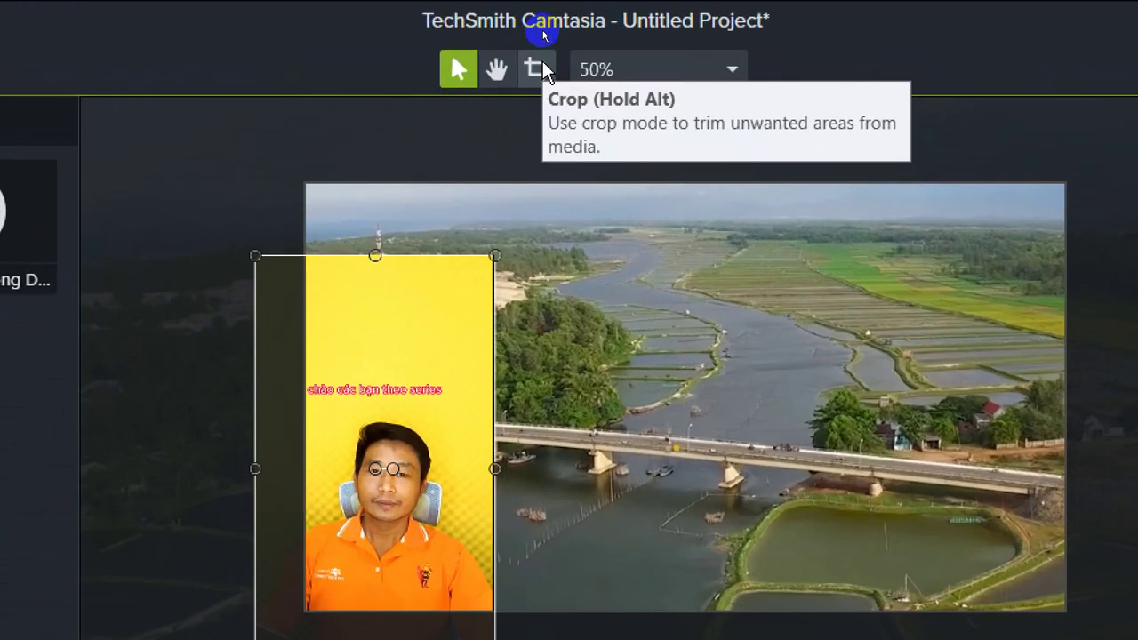
{"action": "left_click", "coordinate": [538, 68]}
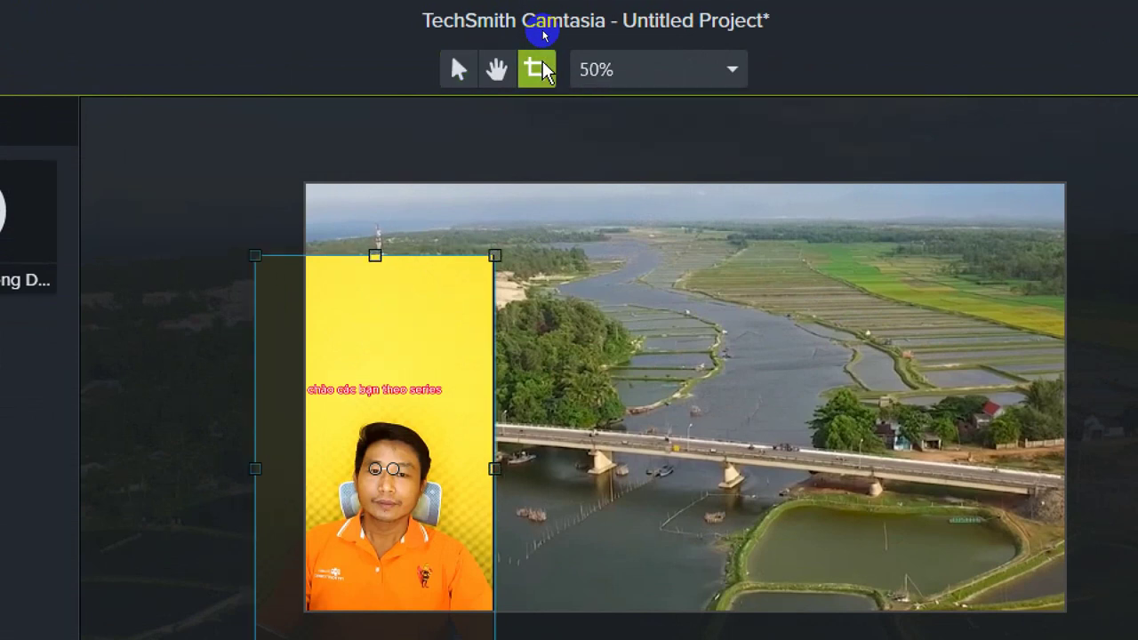
{"action": "left_click_drag", "start_coordinate": [373, 251], "coordinate": [369, 409]}
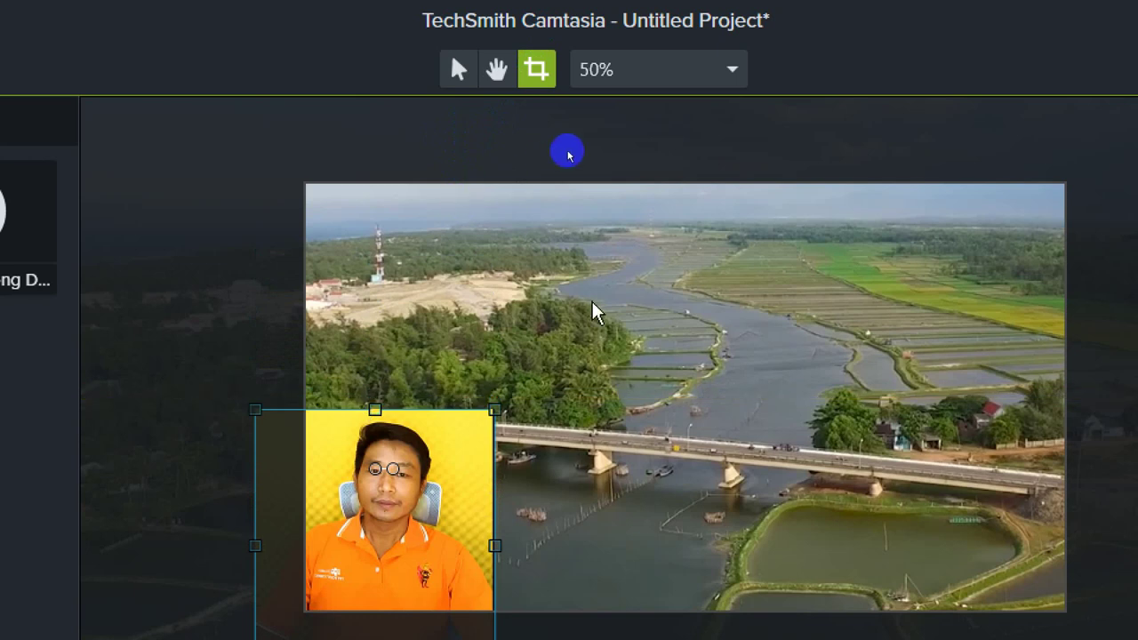
{"action": "key", "text": "ctrl+z"}
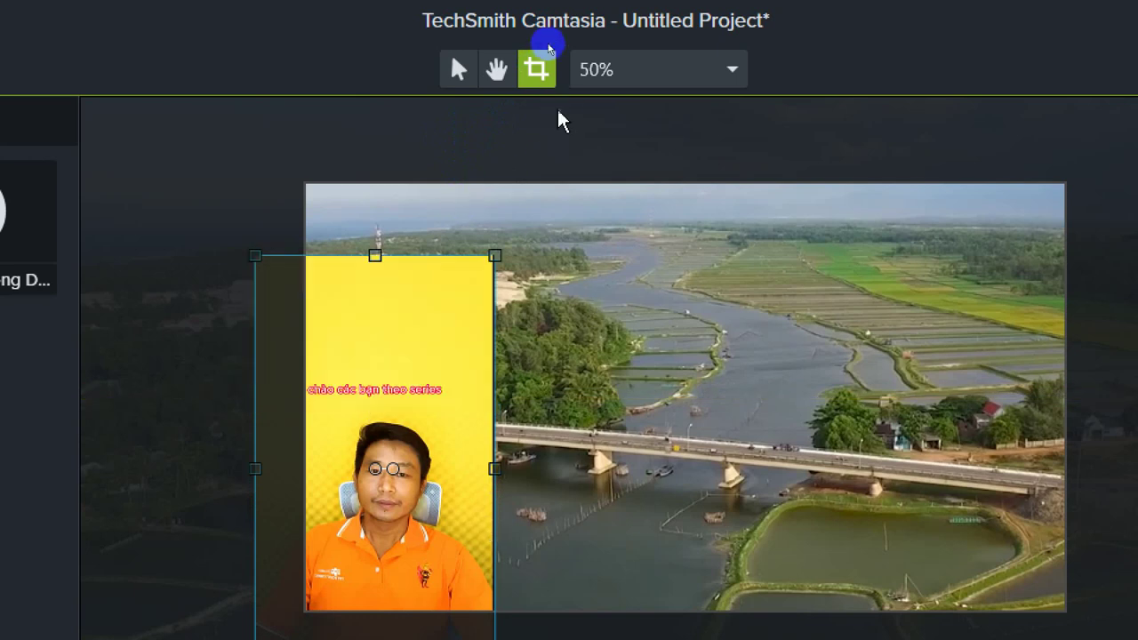
Crop the yellow top and a little of the right side, then nudge the clip into the corner
{"action": "left_click", "coordinate": [459, 70]}
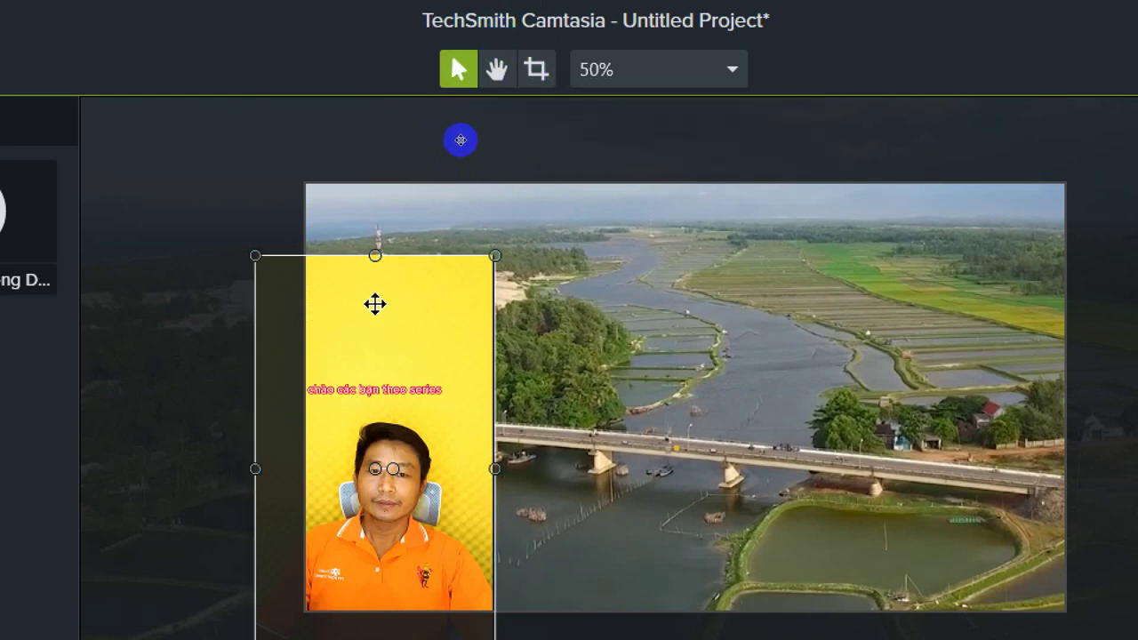
{"action": "left_click_drag", "start_coordinate": [377, 255], "coordinate": [362, 480]}
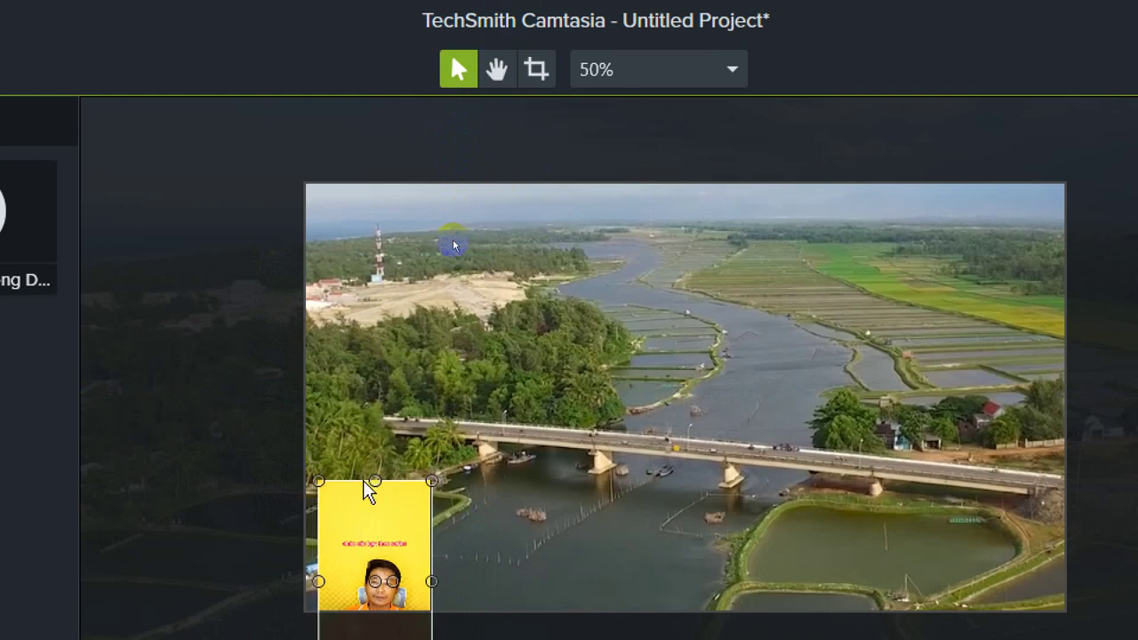
{"action": "key", "text": "ctrl+z"}
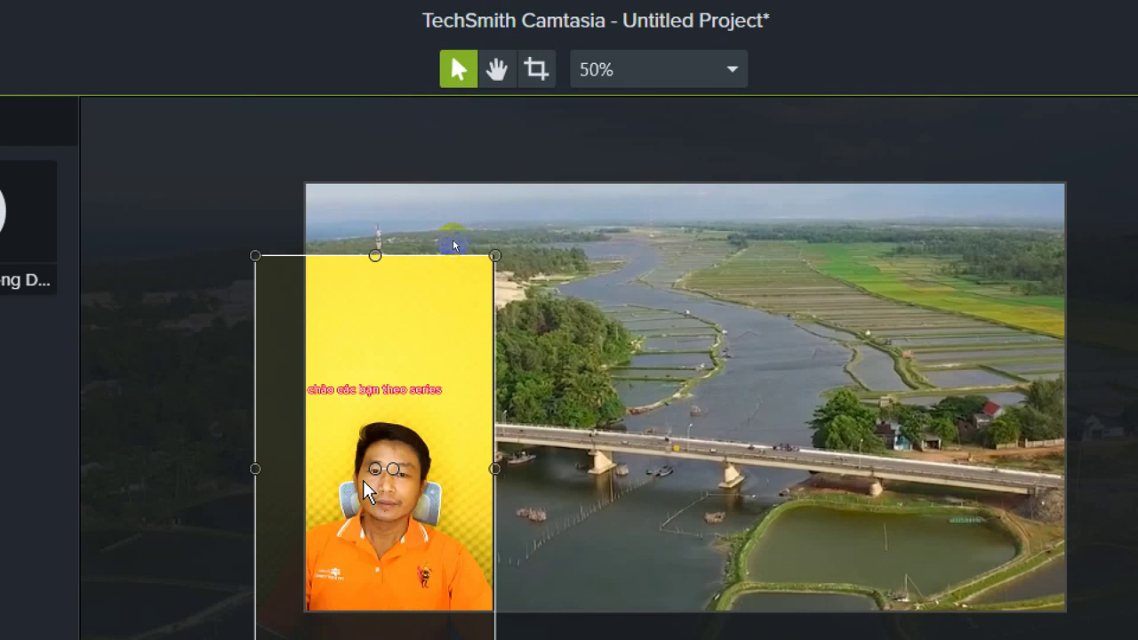
{"action": "left_click", "coordinate": [538, 70]}
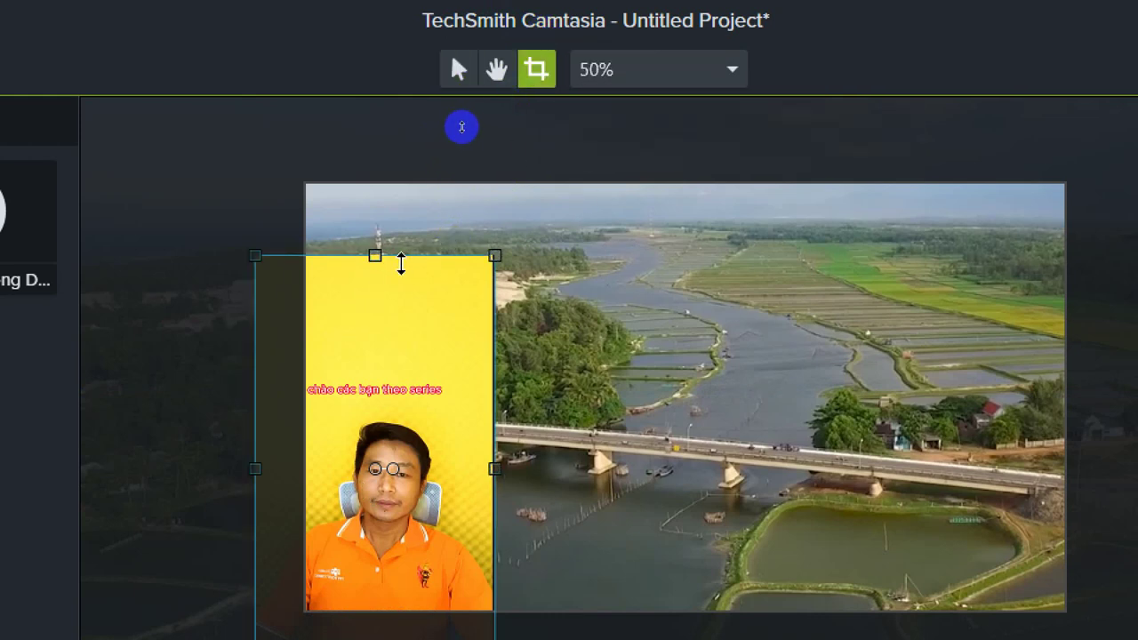
{"action": "left_click_drag", "start_coordinate": [376, 255], "coordinate": [374, 396]}
{"action": "left_click_drag", "start_coordinate": [495, 506], "coordinate": [468, 509]}
{"action": "left_click_drag", "start_coordinate": [415, 419], "coordinate": [408, 443]}
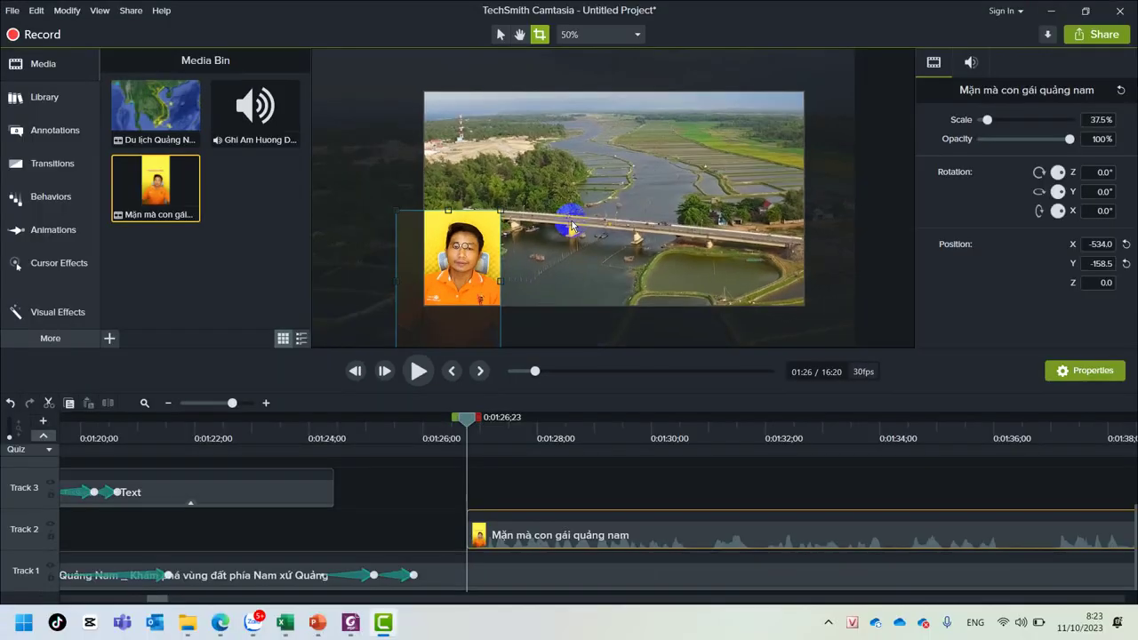
Select the Track 2 presenter clip and play the preview
{"action": "left_click", "coordinate": [264, 234]}
{"action": "left_click", "coordinate": [440, 239]}
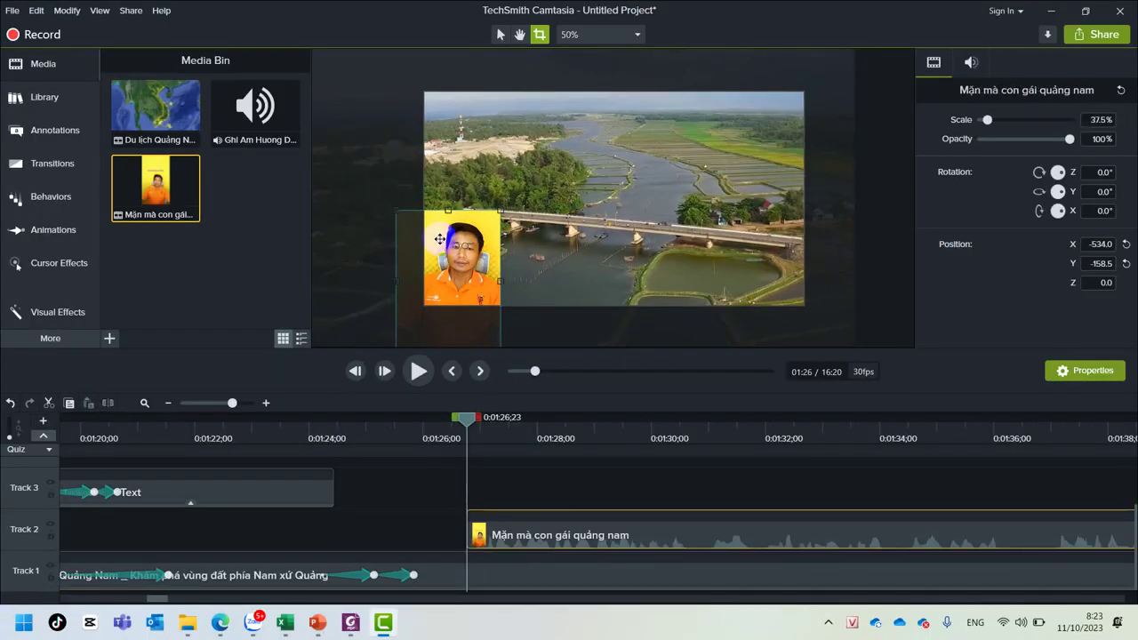
{"action": "left_click", "coordinate": [547, 542]}
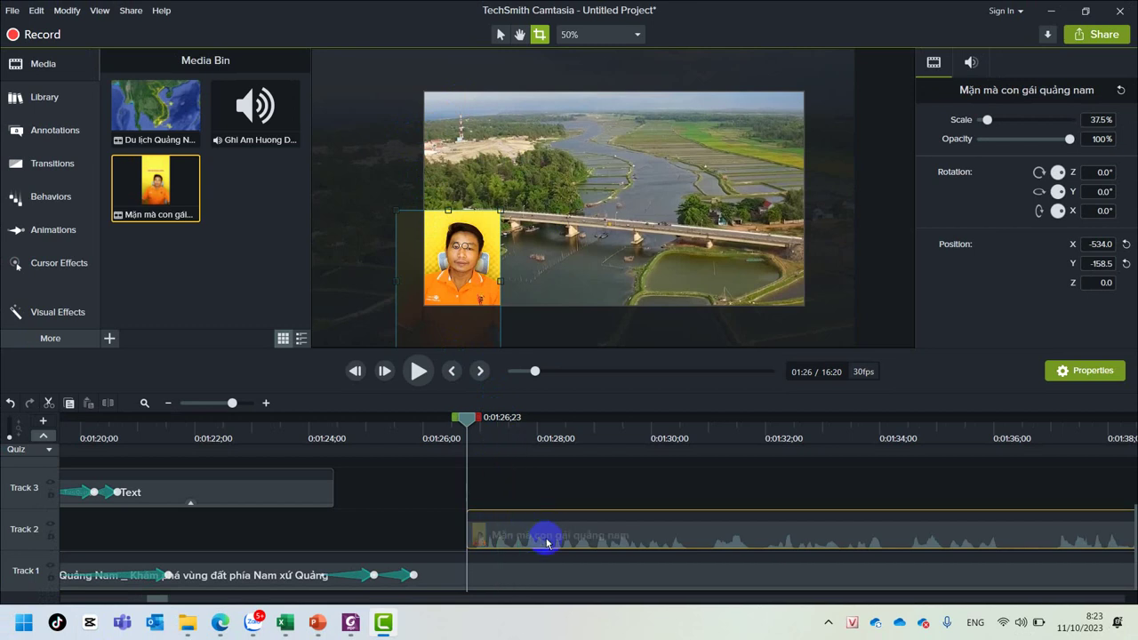
{"action": "key", "text": "space"}
{"action": "key", "text": "space"}
Separate the presenter clip's audio onto Track 3, delete that audio, and return the playhead to about 01:26;21
{"action": "right_click", "coordinate": [547, 542]}
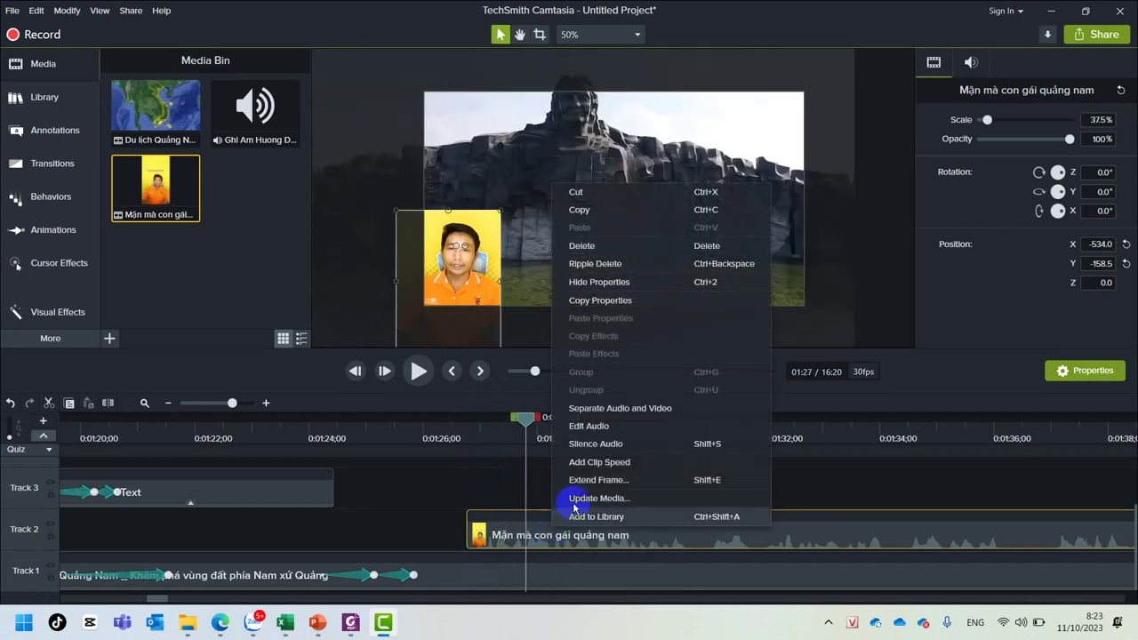
{"action": "left_click", "coordinate": [603, 408]}
{"action": "left_click", "coordinate": [660, 501]}
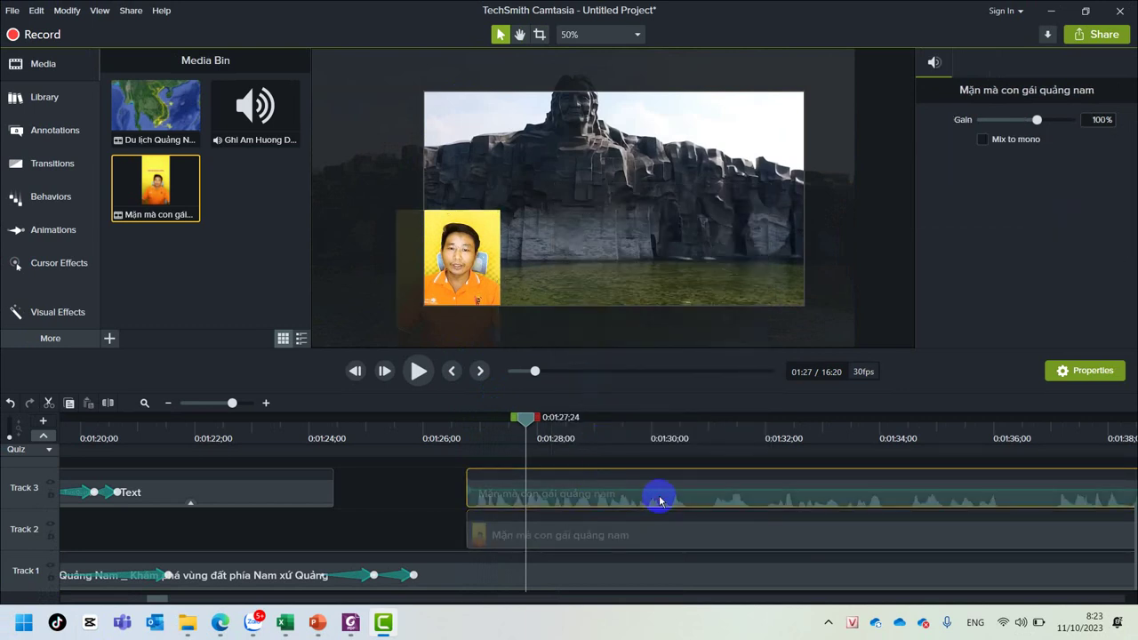
{"action": "key", "text": "Delete"}
{"action": "left_click_drag", "start_coordinate": [526, 417], "coordinate": [464, 431]}
{"action": "key", "text": "space"}
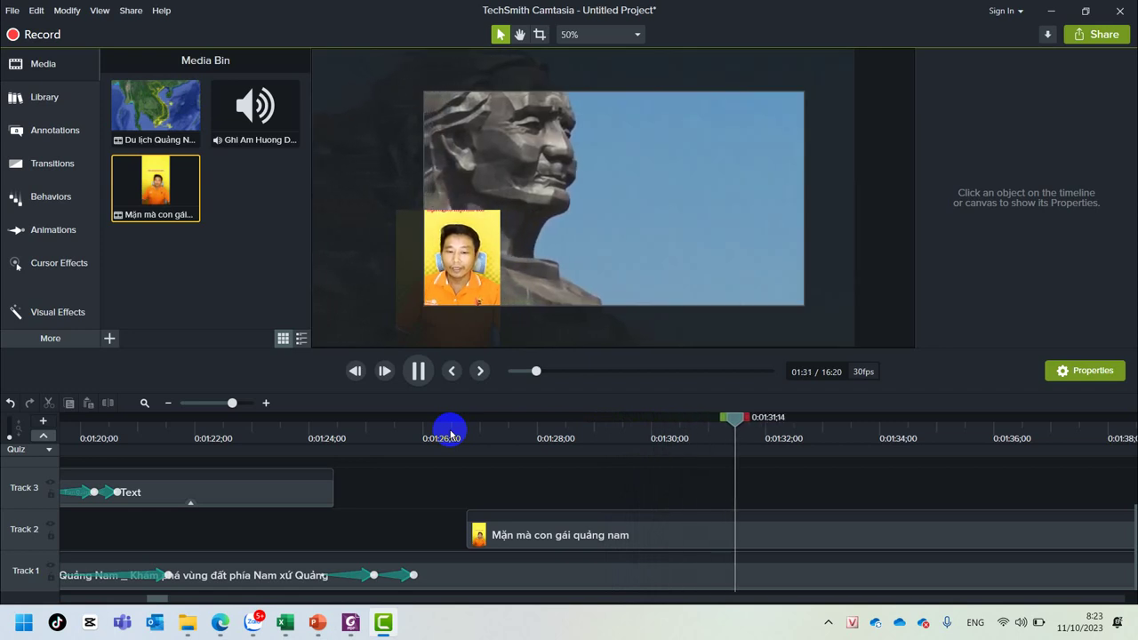
{"action": "key", "text": "space"}
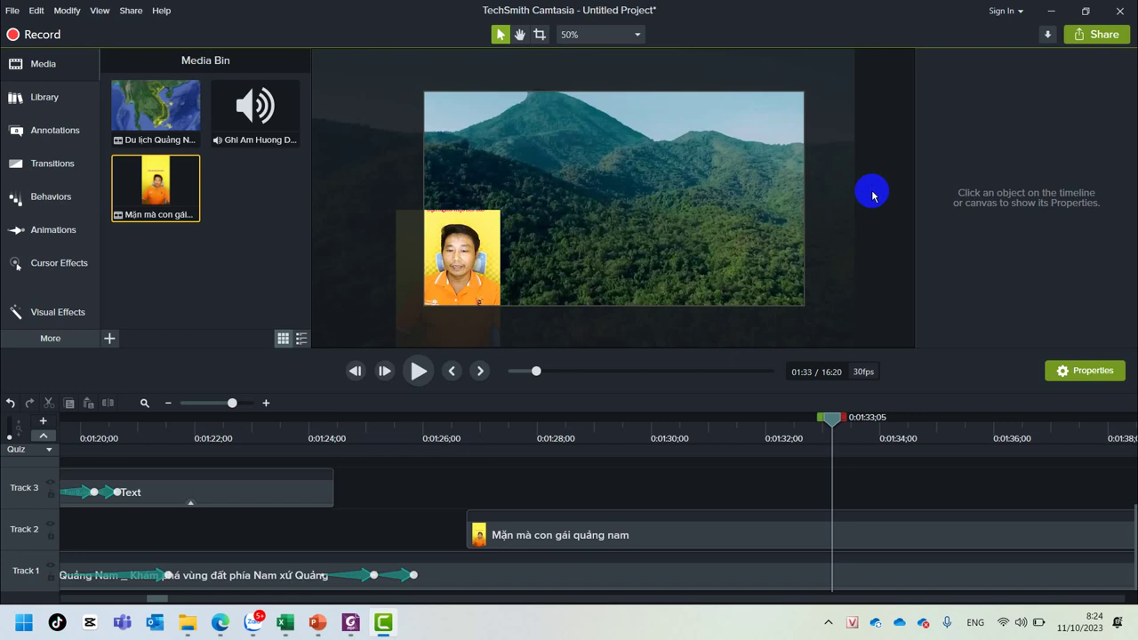
{"action": "key", "text": "space"}
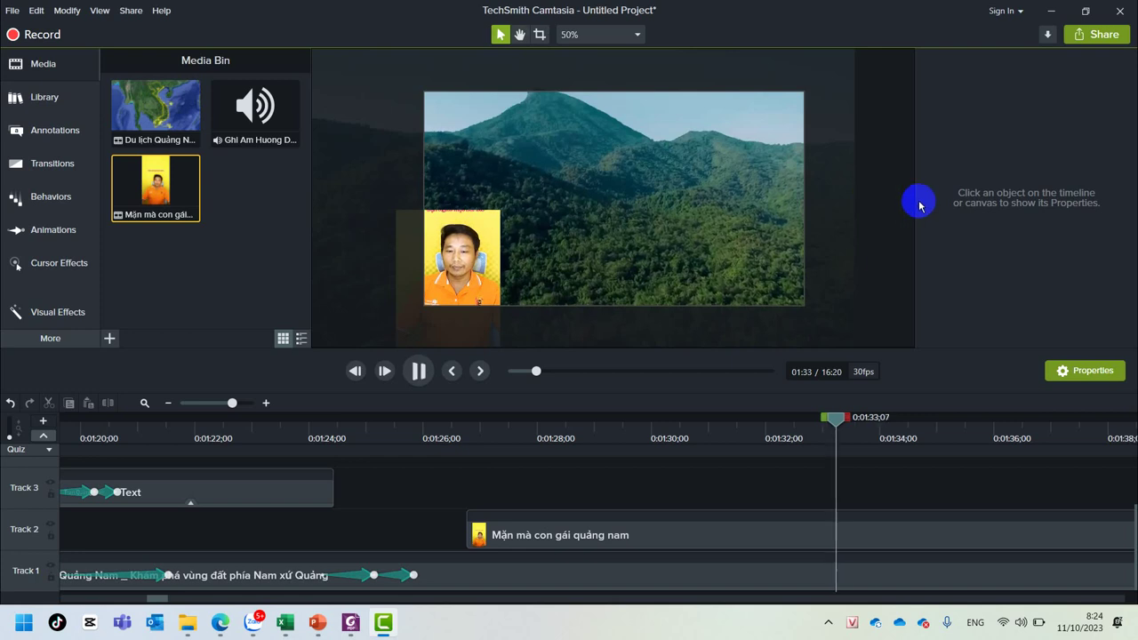
{"action": "key", "text": "space"}
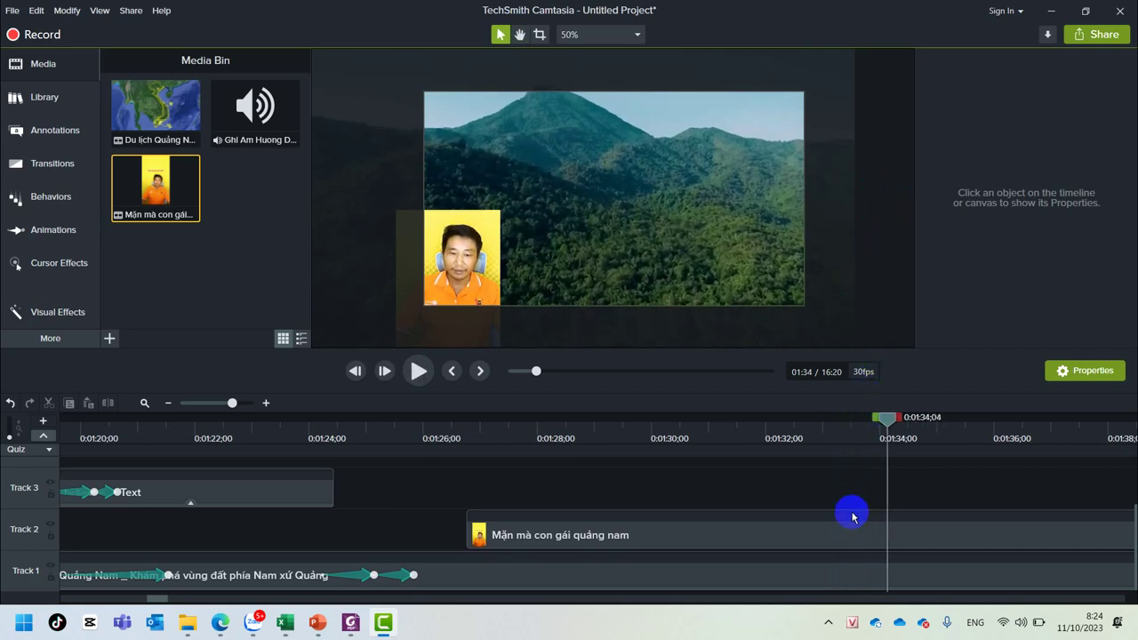